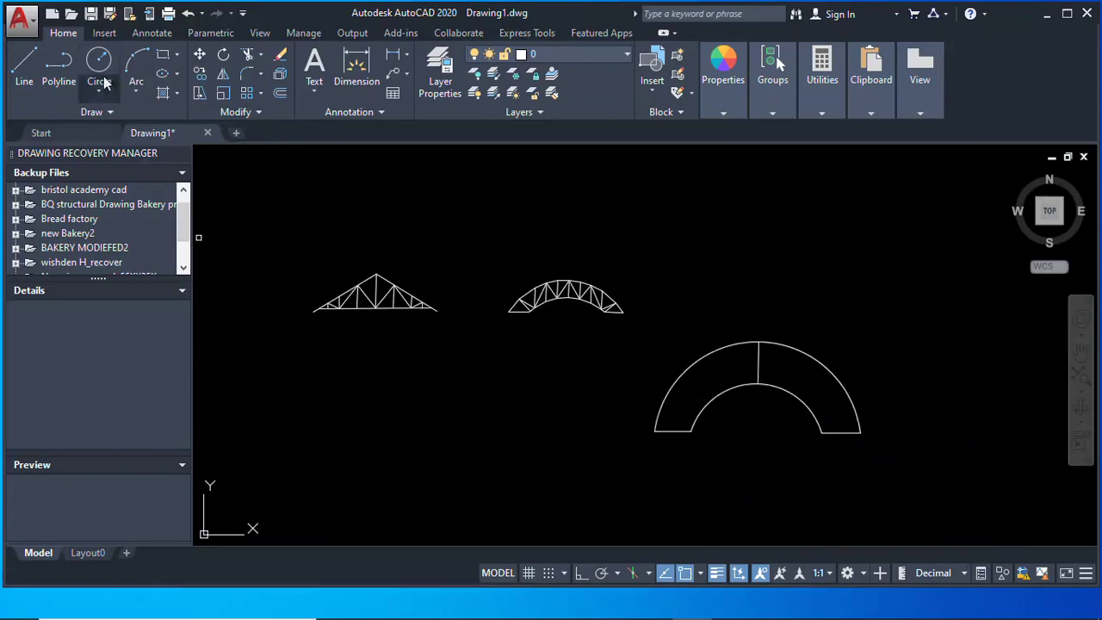
Examine the triangular truss, the curved truss and the large arch outline up close and in overview
{"action": "scroll", "coordinate": [602, 328], "scroll_direction": "up", "scroll_amount": 3}
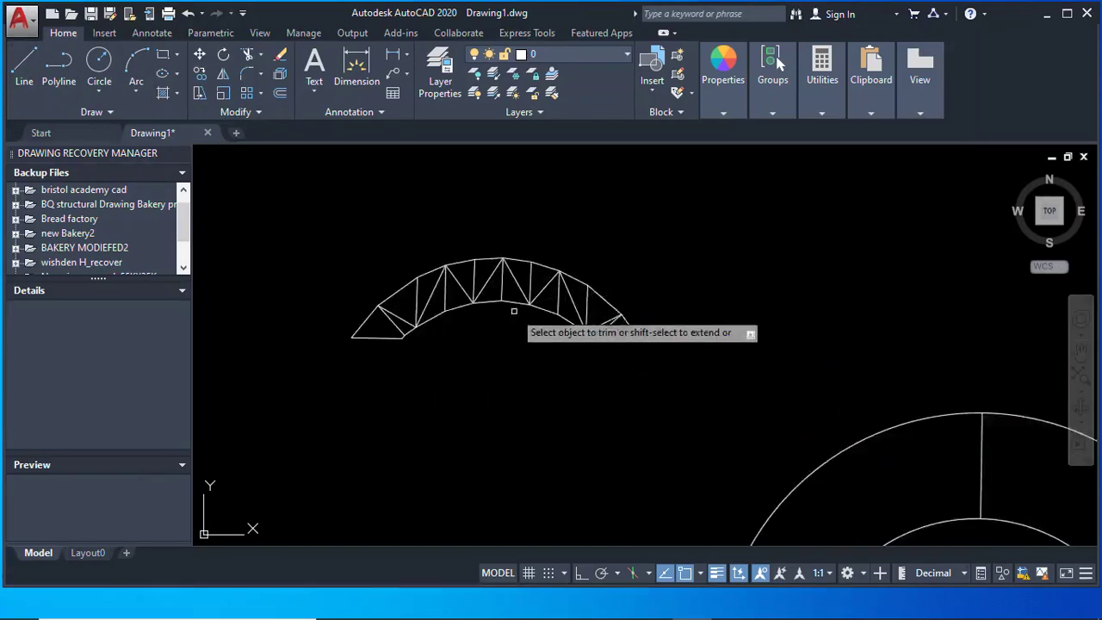
{"action": "scroll", "coordinate": [603, 267], "scroll_direction": "down", "scroll_amount": 2}
{"action": "scroll", "coordinate": [694, 227], "scroll_direction": "up", "scroll_amount": 1}
{"action": "scroll", "coordinate": [542, 317], "scroll_direction": "down", "scroll_amount": 2}
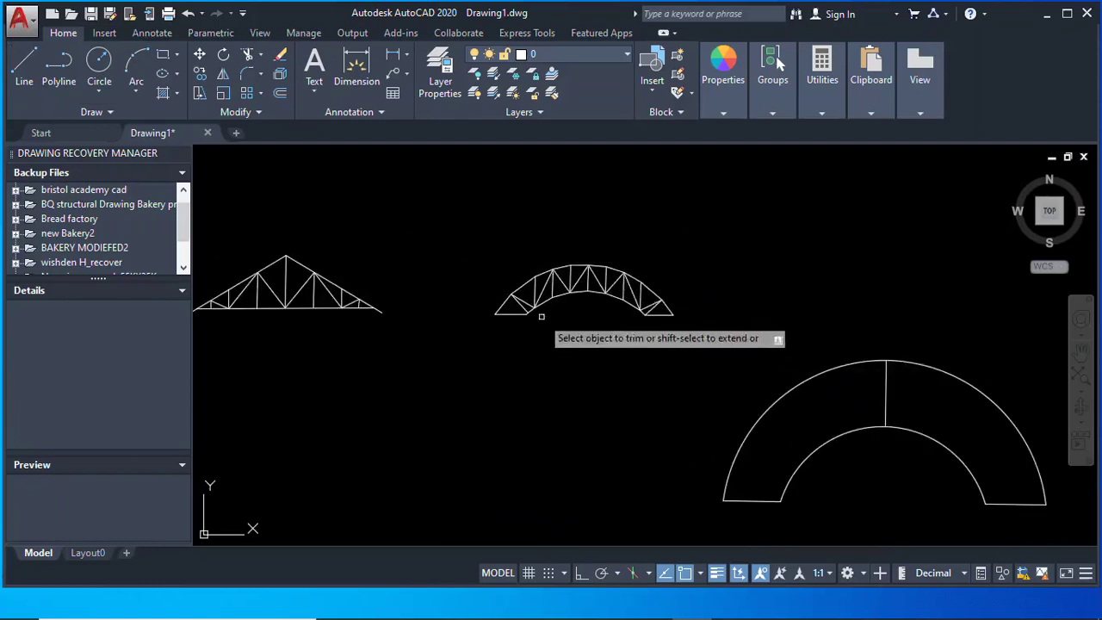
{"action": "scroll", "coordinate": [278, 288], "scroll_direction": "up", "scroll_amount": 4}
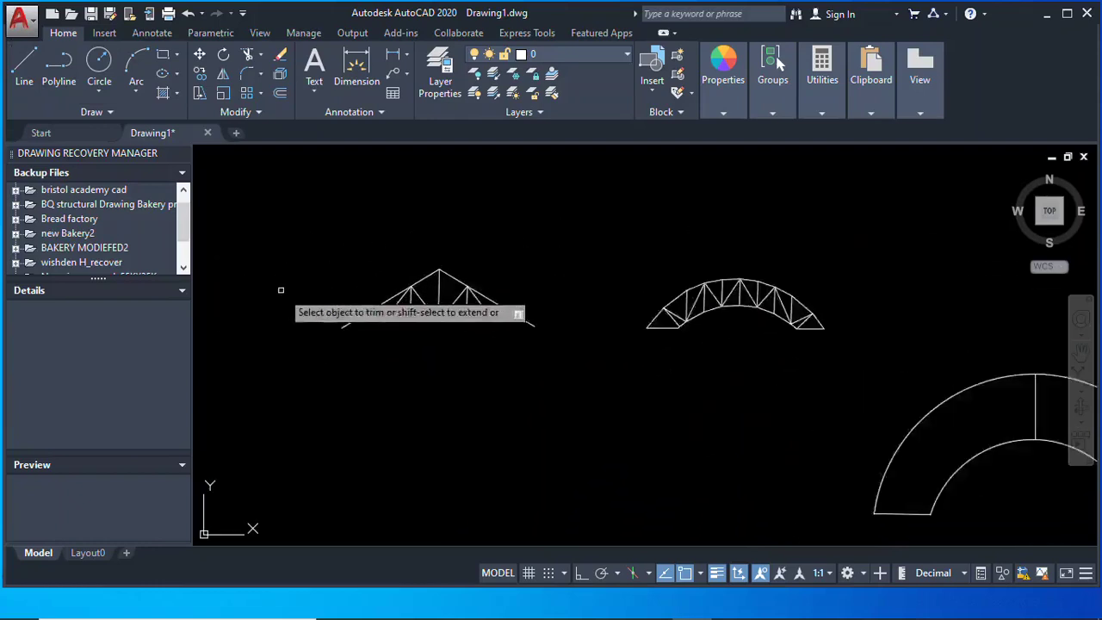
{"action": "scroll", "coordinate": [510, 257], "scroll_direction": "down", "scroll_amount": 2}
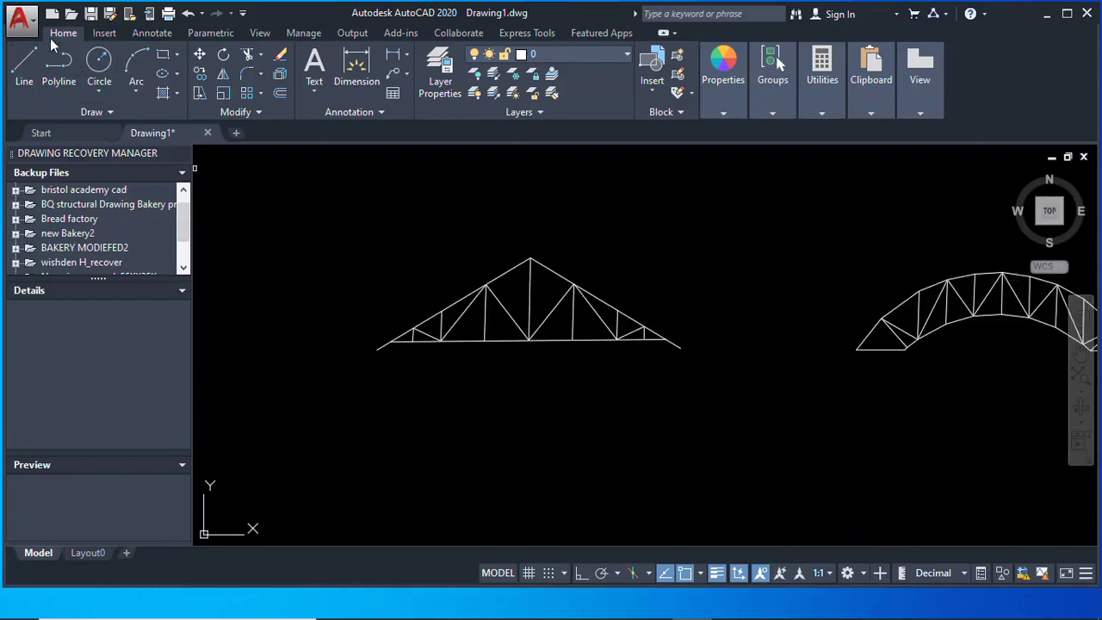
{"action": "left_click", "coordinate": [23, 73]}
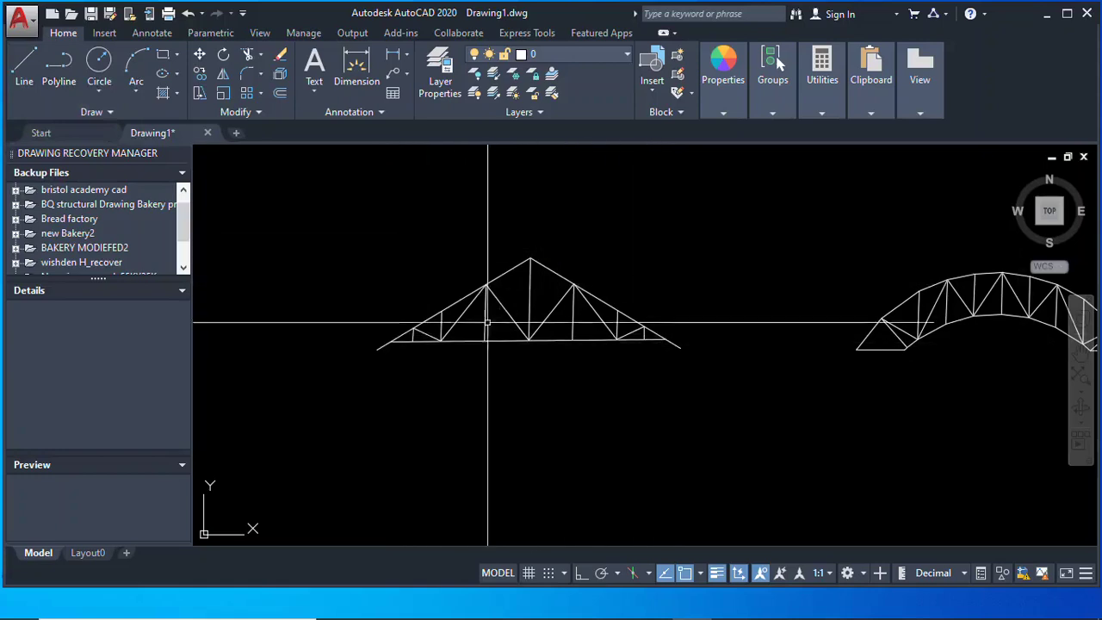
{"action": "scroll", "coordinate": [465, 326], "scroll_direction": "up", "scroll_amount": 4}
{"action": "scroll", "coordinate": [435, 325], "scroll_direction": "down", "scroll_amount": 2}
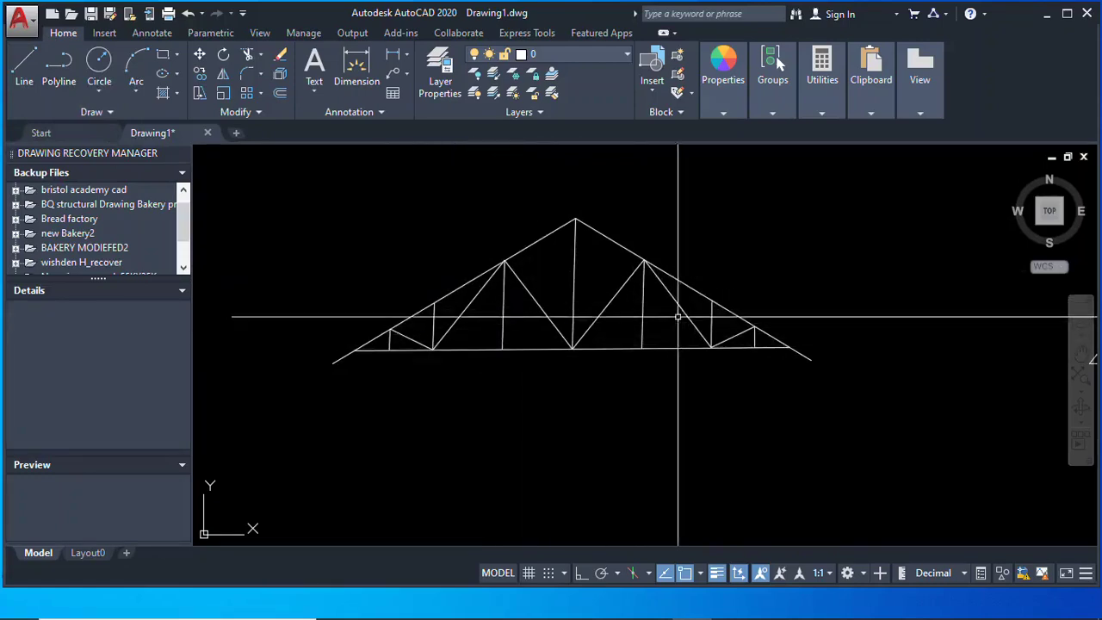
{"action": "scroll", "coordinate": [542, 290], "scroll_direction": "down", "scroll_amount": 2}
{"action": "scroll", "coordinate": [543, 290], "scroll_direction": "up", "scroll_amount": 2}
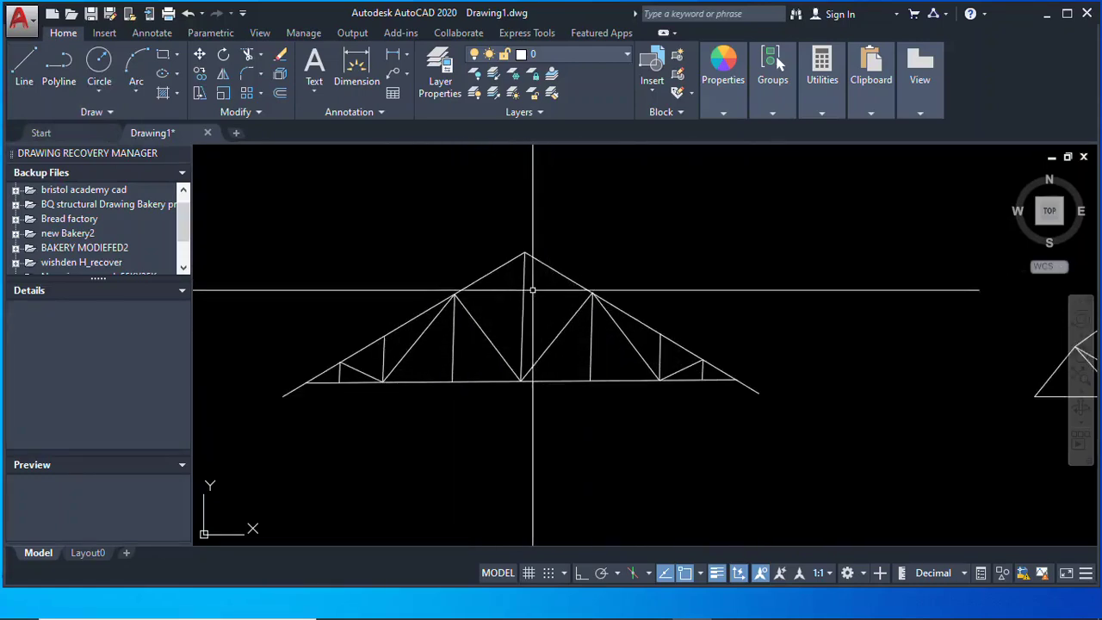
{"action": "scroll", "coordinate": [501, 331], "scroll_direction": "down", "scroll_amount": 2}
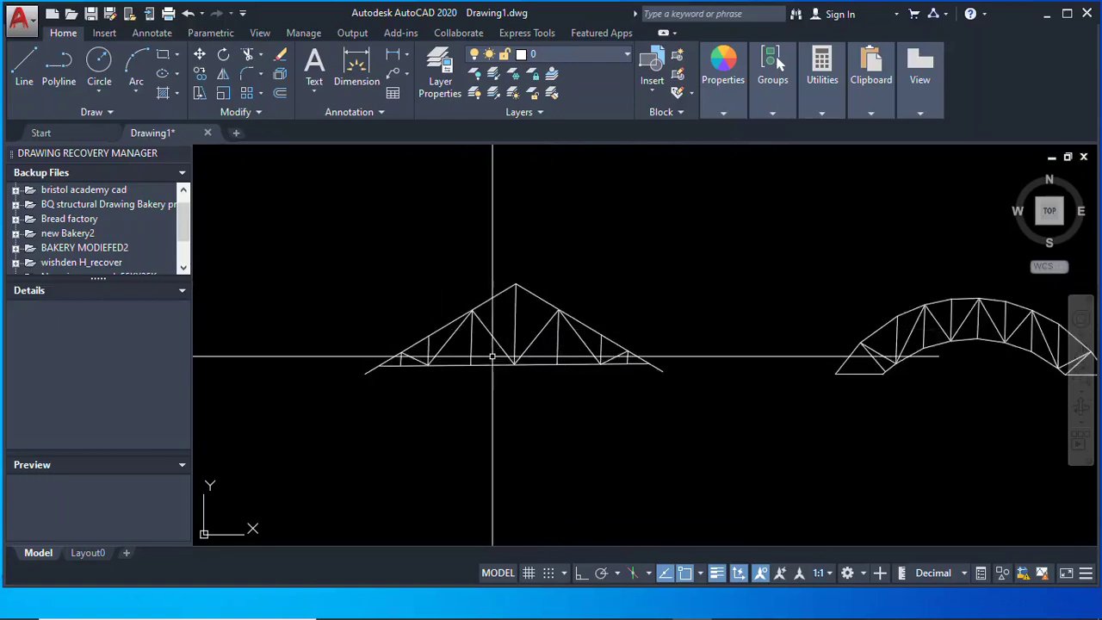
{"action": "scroll", "coordinate": [491, 357], "scroll_direction": "up", "scroll_amount": 2}
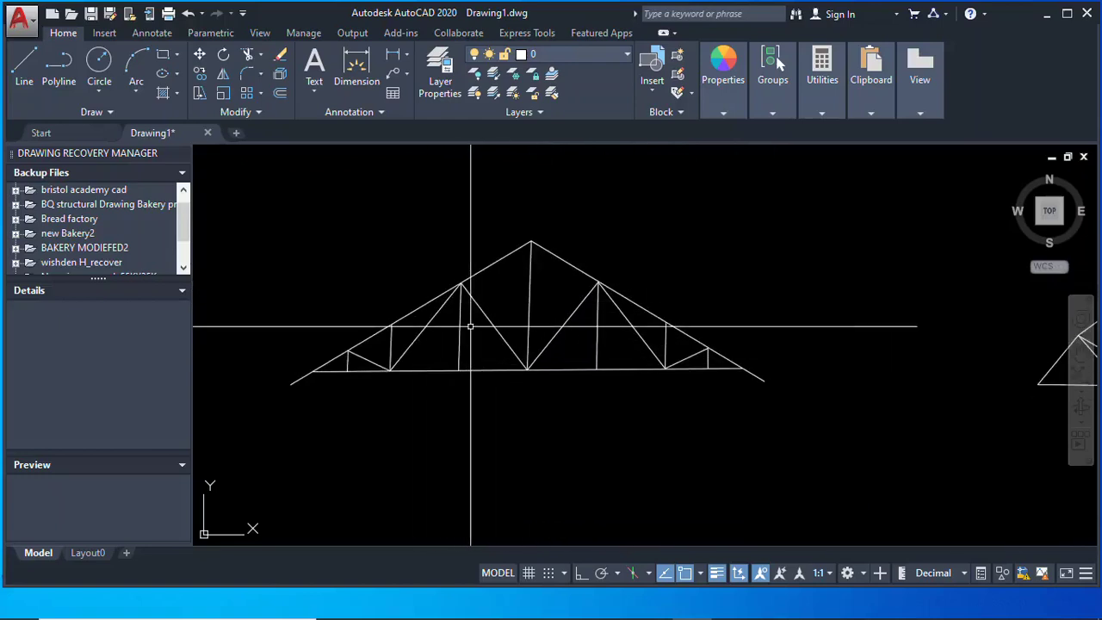
{"action": "scroll", "coordinate": [464, 310], "scroll_direction": "down", "scroll_amount": 3}
{"action": "scroll", "coordinate": [492, 327], "scroll_direction": "up", "scroll_amount": 1}
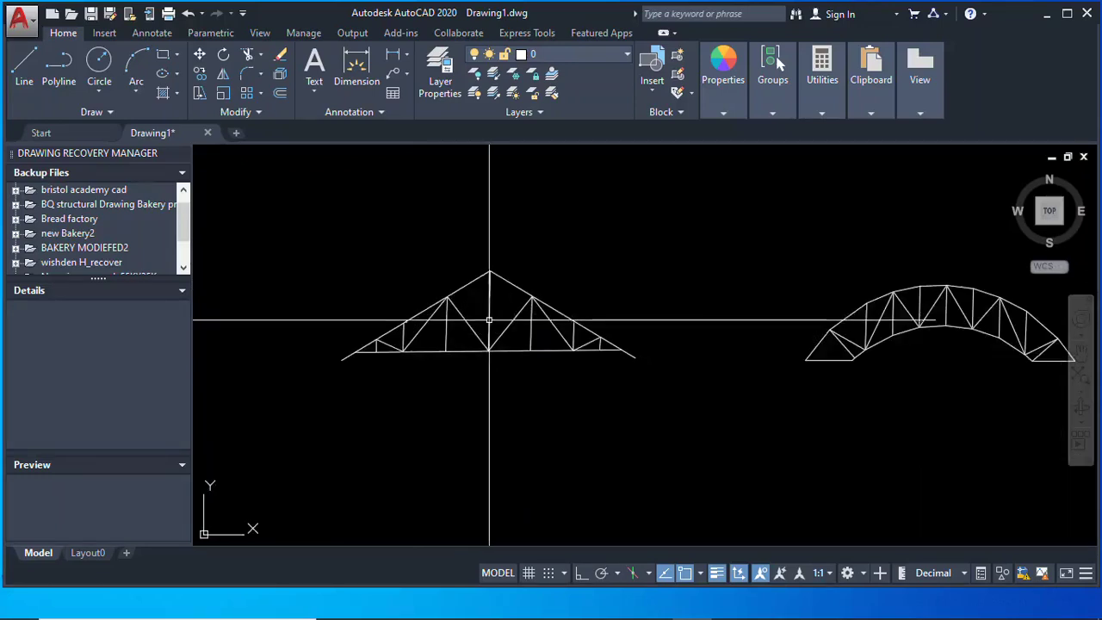
{"action": "scroll", "coordinate": [499, 340], "scroll_direction": "down", "scroll_amount": 1}
{"action": "scroll", "coordinate": [660, 362], "scroll_direction": "down", "scroll_amount": 2}
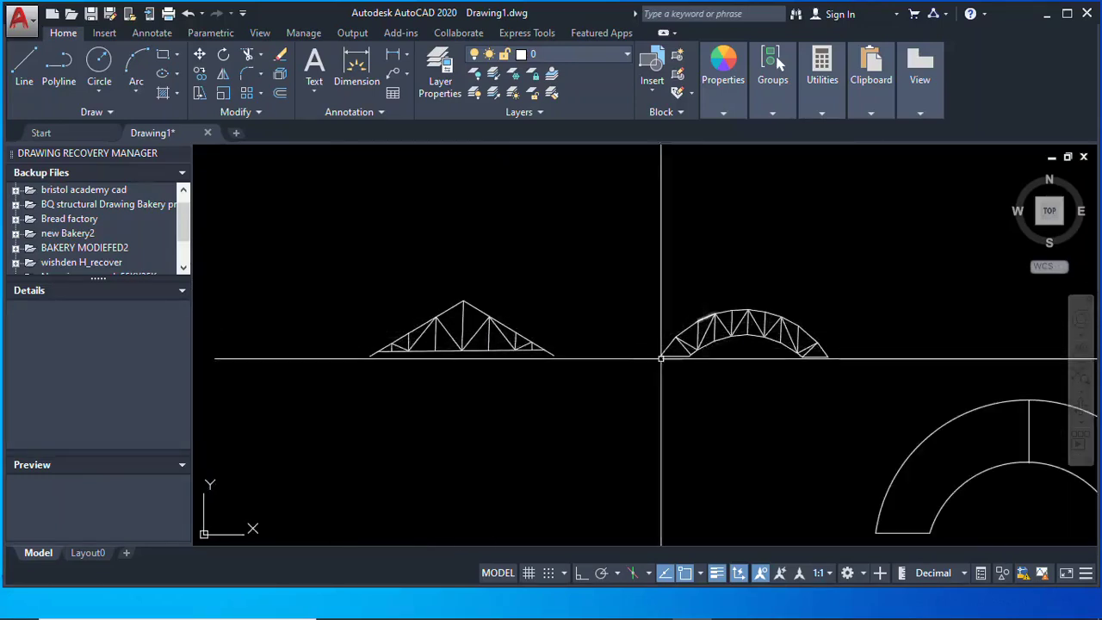
{"action": "scroll", "coordinate": [704, 372], "scroll_direction": "up", "scroll_amount": 2}
{"action": "scroll", "coordinate": [640, 357], "scroll_direction": "down", "scroll_amount": 2}
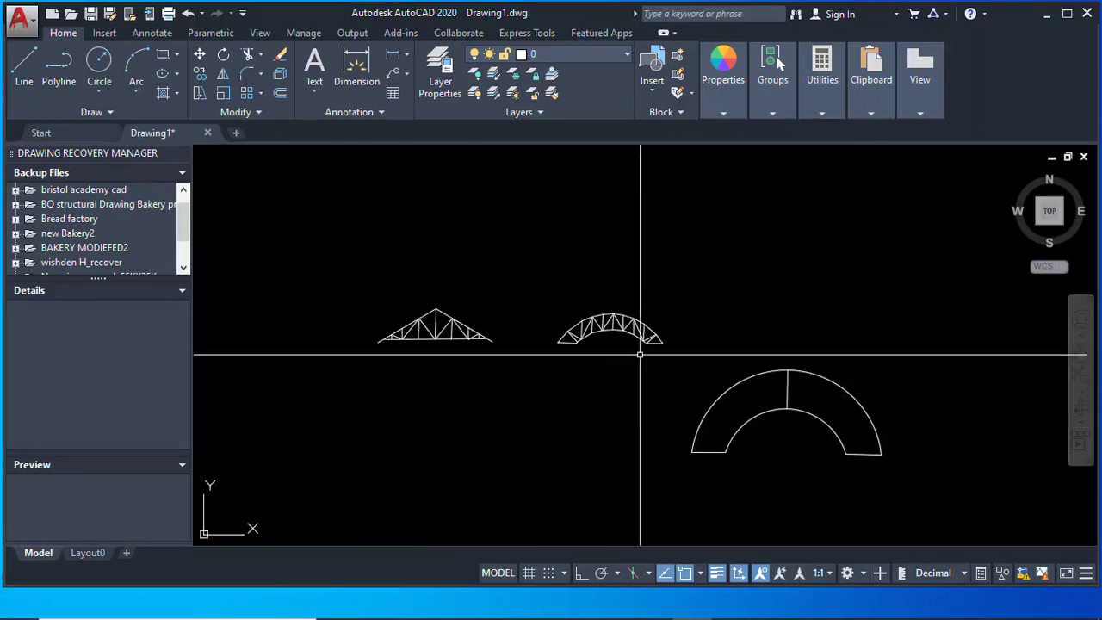
{"action": "scroll", "coordinate": [485, 394], "scroll_direction": "up", "scroll_amount": 2}
{"action": "scroll", "coordinate": [602, 345], "scroll_direction": "down", "scroll_amount": 1}
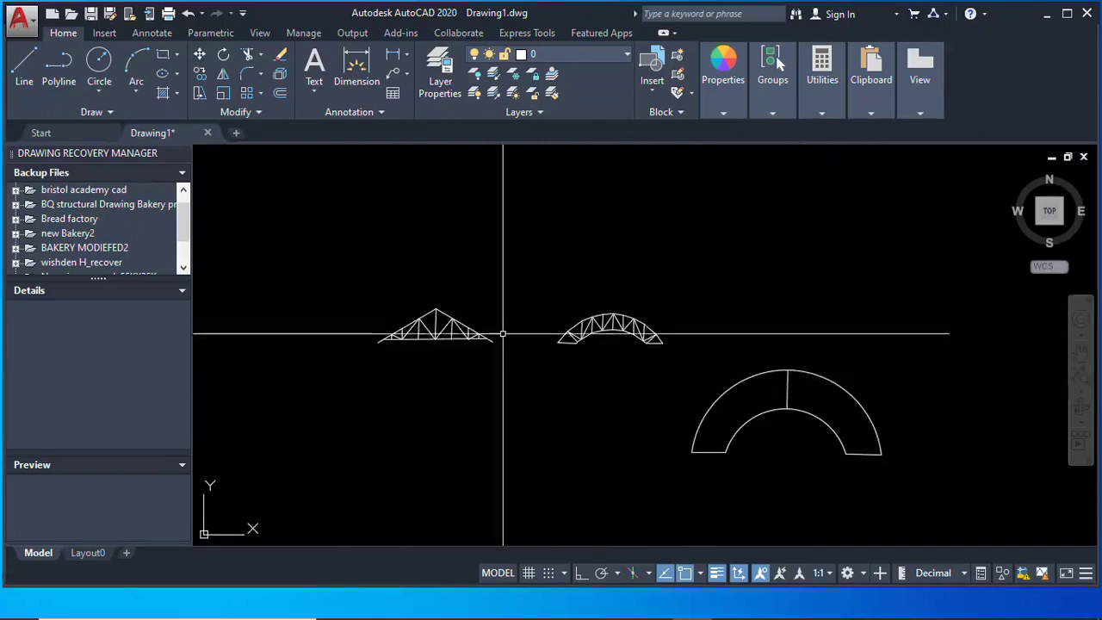
Erase the large unfinished arch outline together with its vertical centre line, leaving the two trusses
{"action": "left_click", "coordinate": [697, 360]}
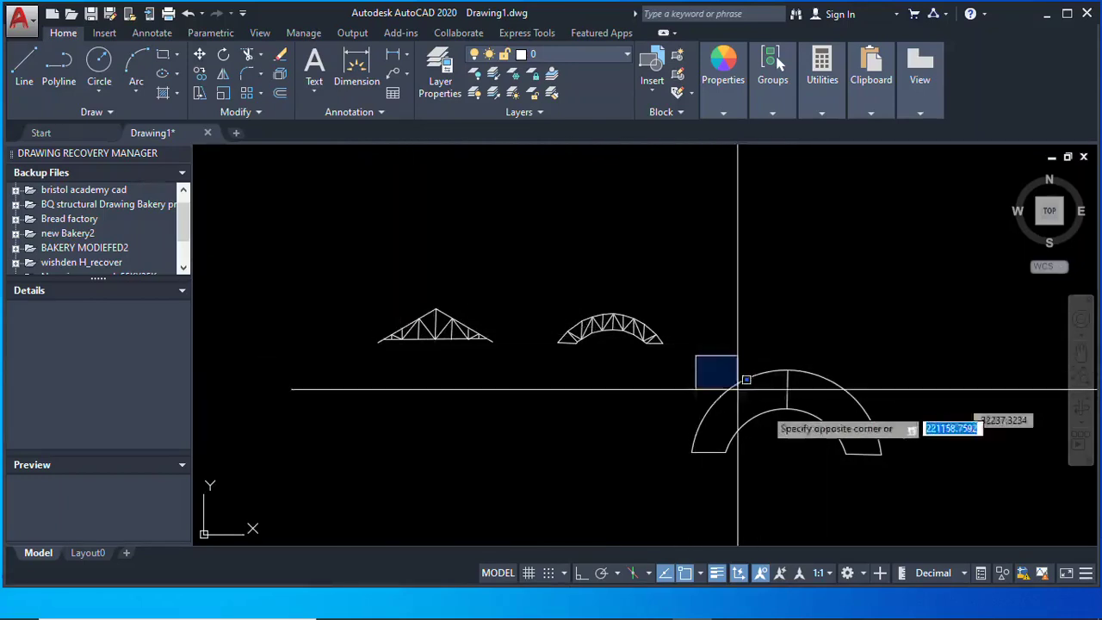
{"action": "left_click", "coordinate": [904, 480]}
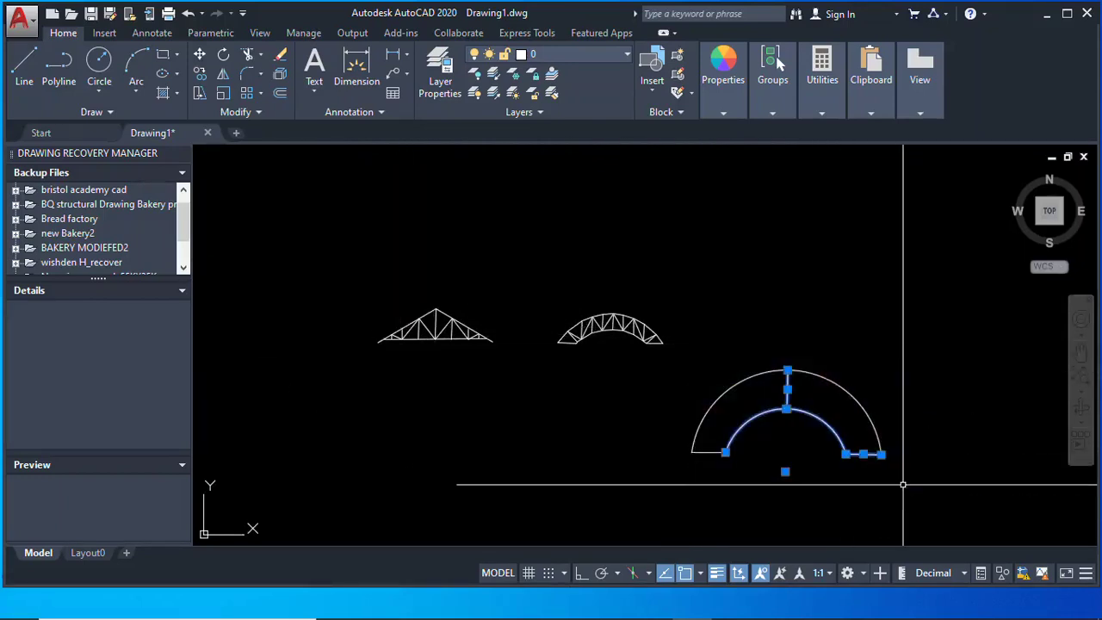
{"action": "left_click", "coordinate": [678, 357]}
{"action": "left_click", "coordinate": [1091, 506]}
{"action": "right_click", "coordinate": [891, 346]}
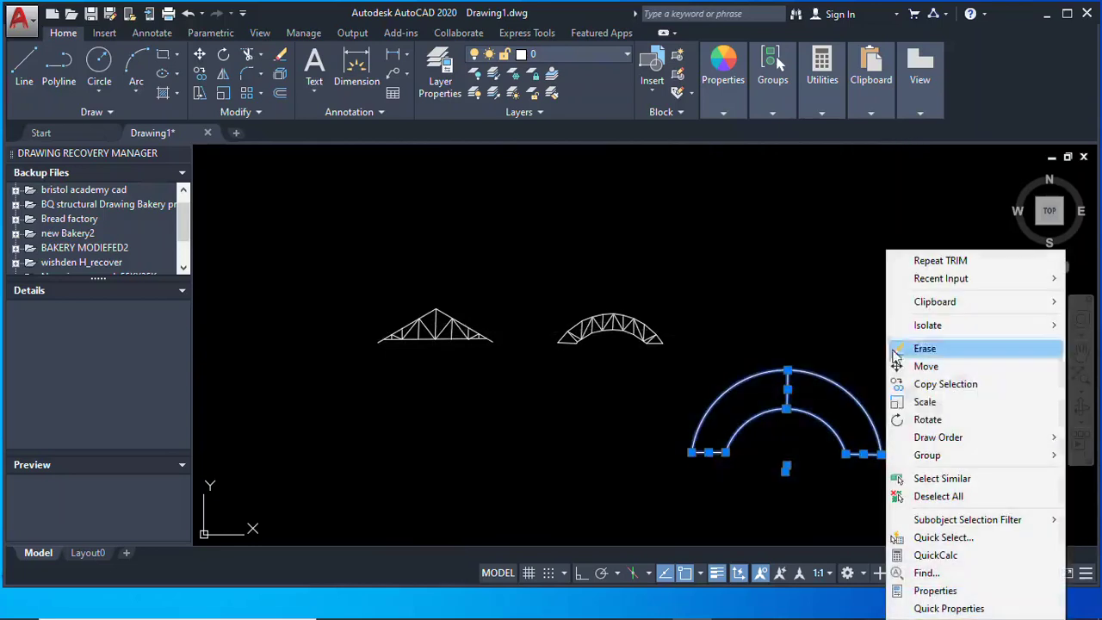
{"action": "left_click", "coordinate": [930, 350]}
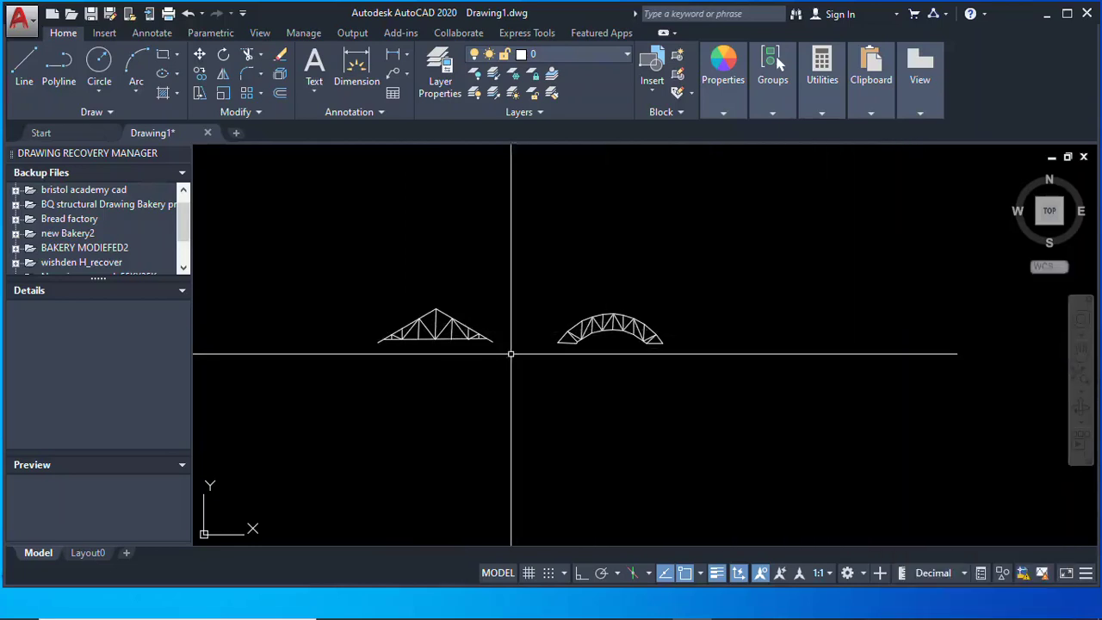
Select the entire curved truss and start the Write Block (WBLOCK) command for it
{"action": "scroll", "coordinate": [418, 336], "scroll_direction": "up", "scroll_amount": 4}
{"action": "scroll", "coordinate": [427, 368], "scroll_direction": "down", "scroll_amount": 4}
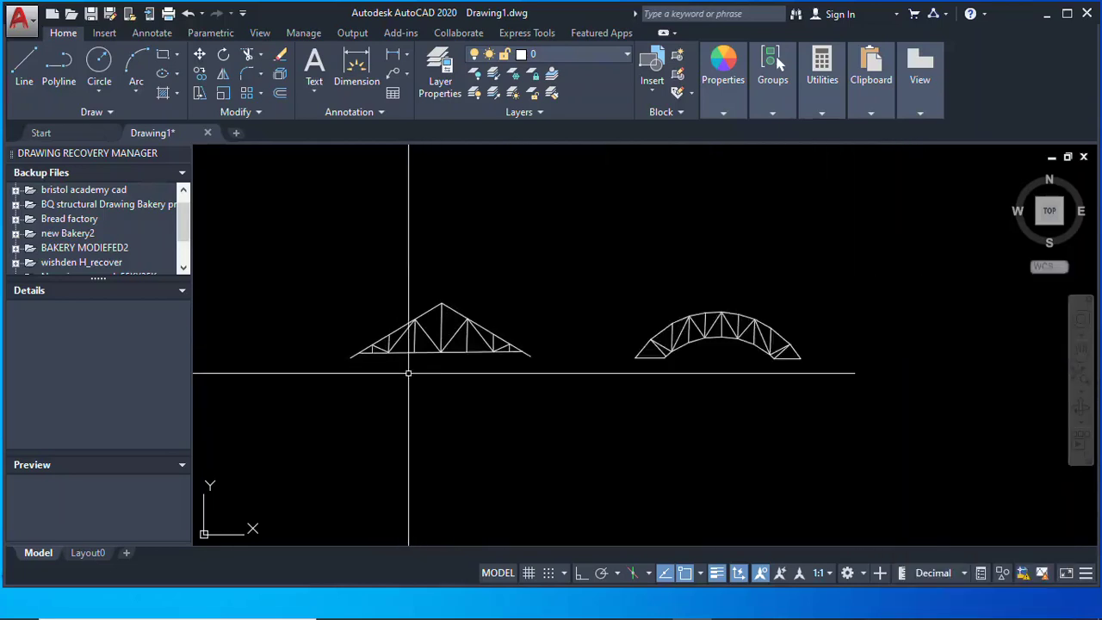
{"action": "scroll", "coordinate": [423, 364], "scroll_direction": "up", "scroll_amount": 2}
{"action": "scroll", "coordinate": [423, 364], "scroll_direction": "down", "scroll_amount": 4}
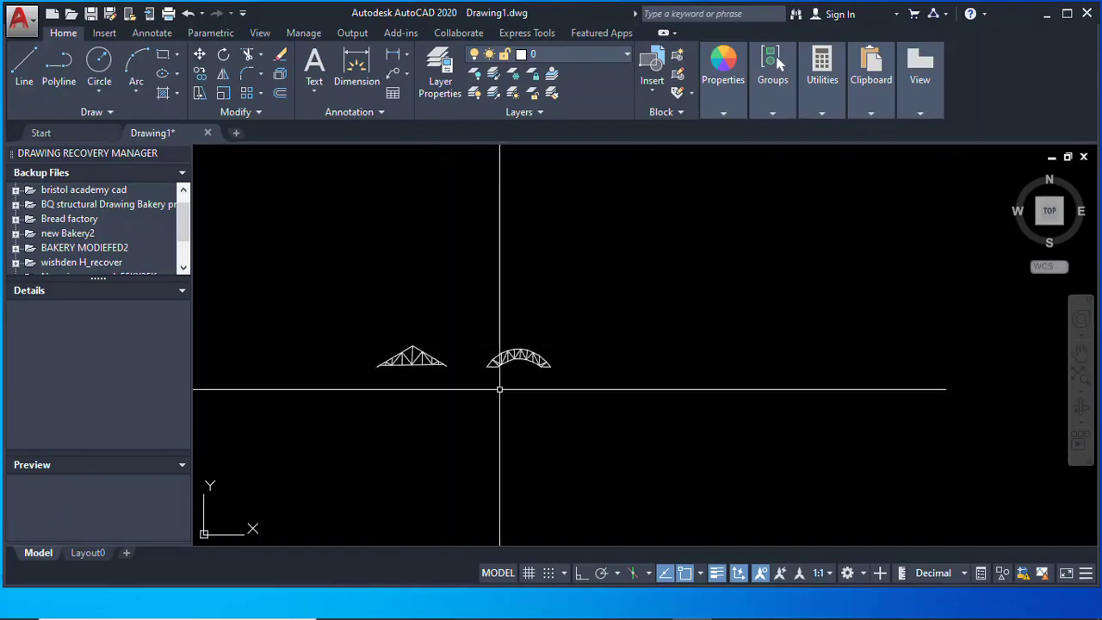
{"action": "scroll", "coordinate": [482, 369], "scroll_direction": "up", "scroll_amount": 4}
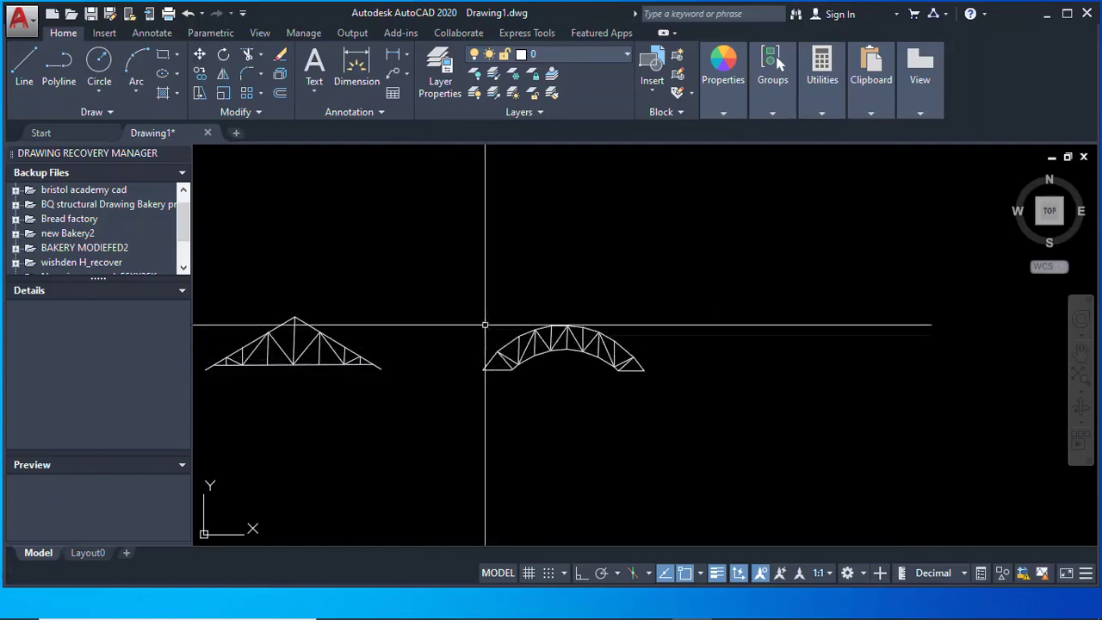
{"action": "scroll", "coordinate": [504, 315], "scroll_direction": "down", "scroll_amount": 2}
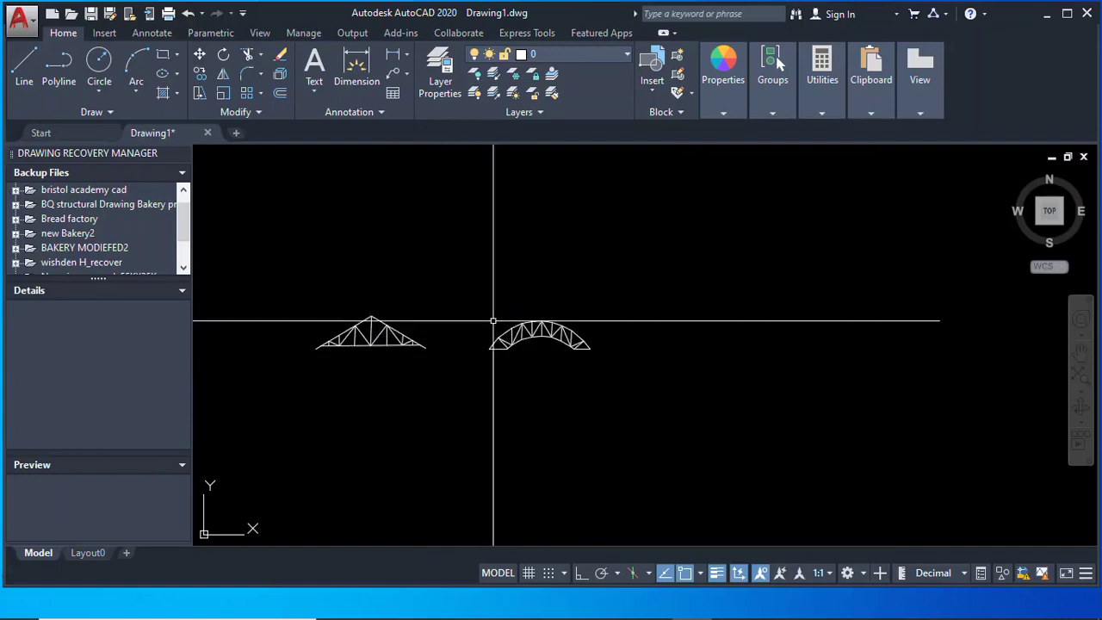
{"action": "left_click", "coordinate": [459, 281]}
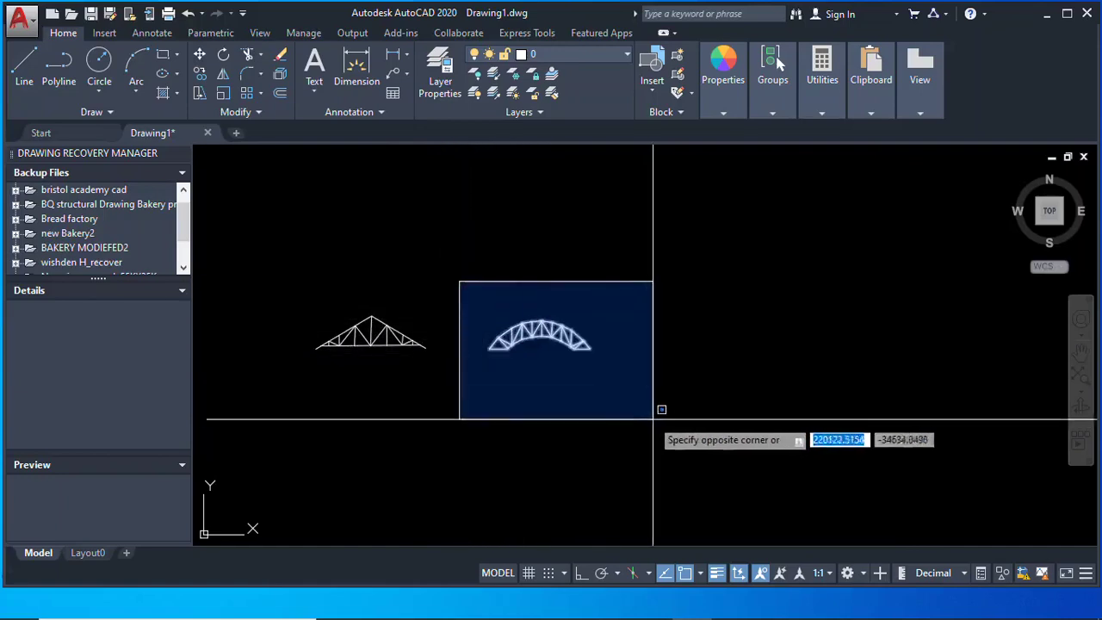
{"action": "left_click", "coordinate": [652, 421]}
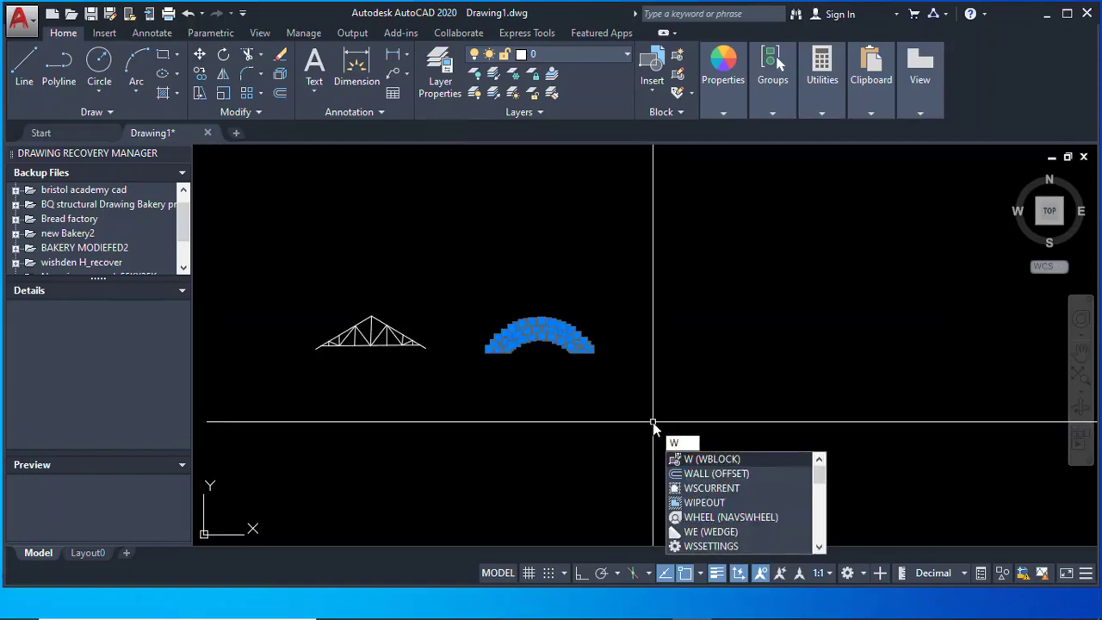
{"action": "key", "text": "Return"}
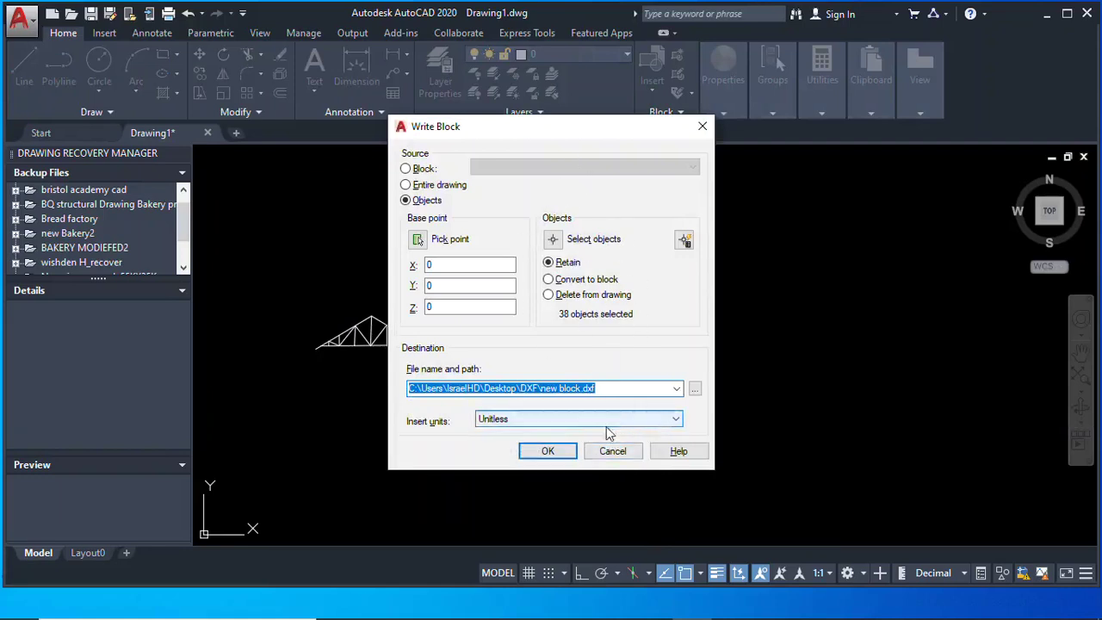
Set the block's destination to a file named "circular truss3" in the DXF folder, using the AutoCAD 2018 DXF format
{"action": "left_click", "coordinate": [695, 390]}
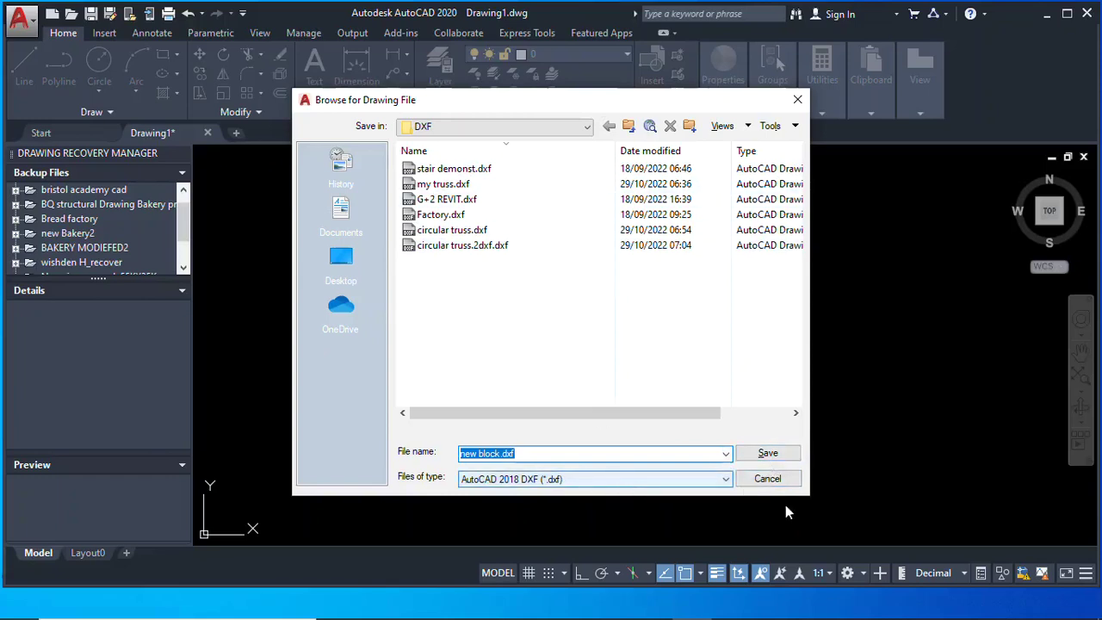
{"action": "left_click", "coordinate": [728, 480]}
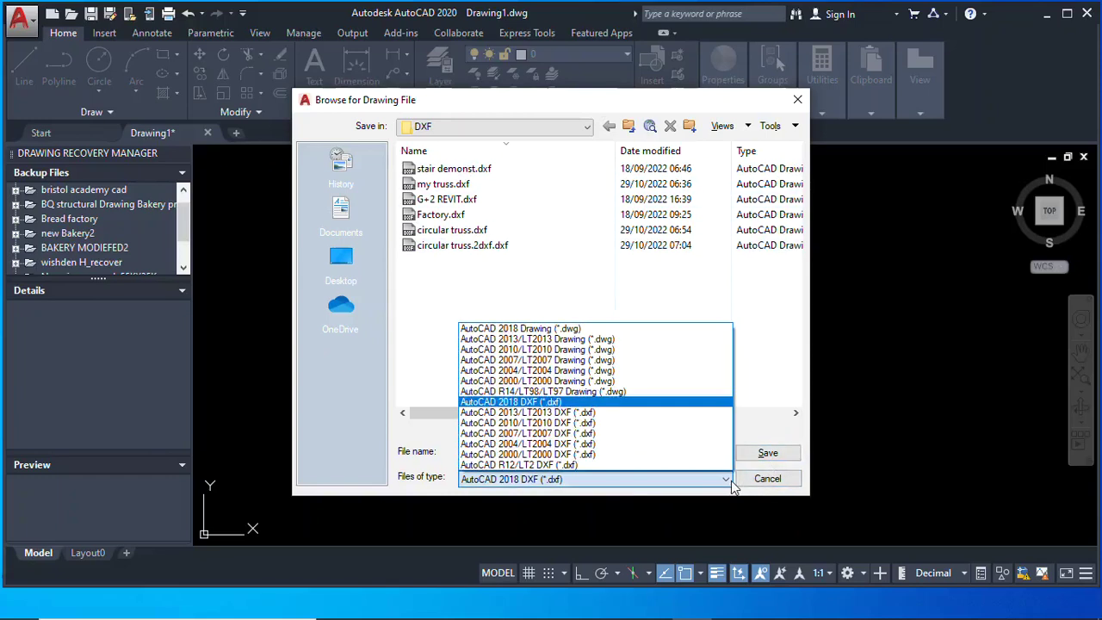
{"action": "left_click", "coordinate": [600, 402]}
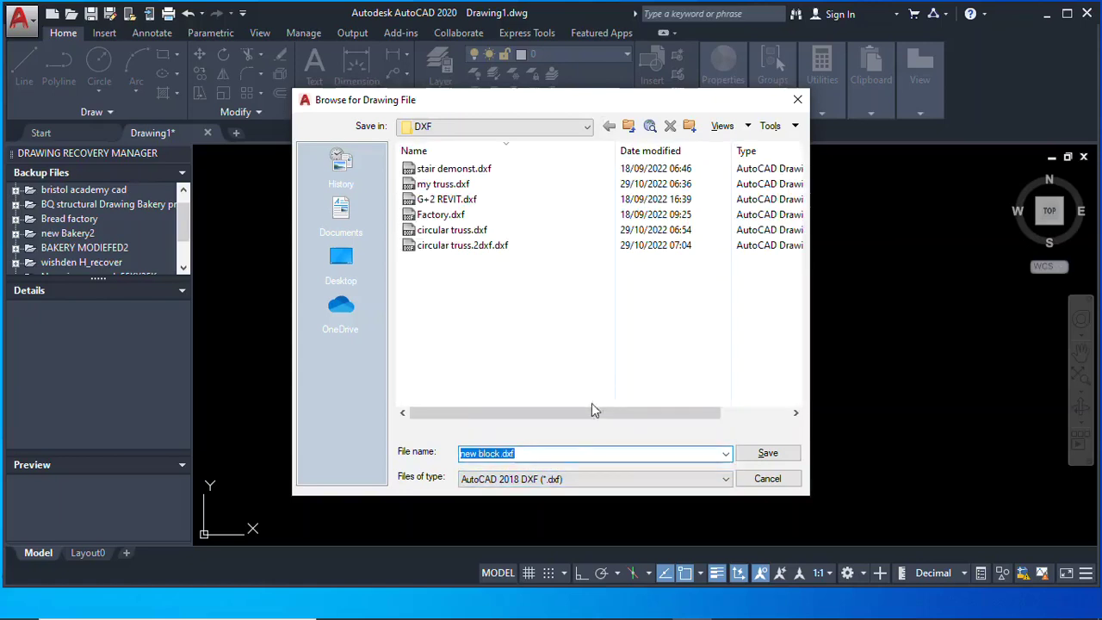
{"action": "left_click", "coordinate": [515, 454]}
{"action": "type", "text": "circular truss"}
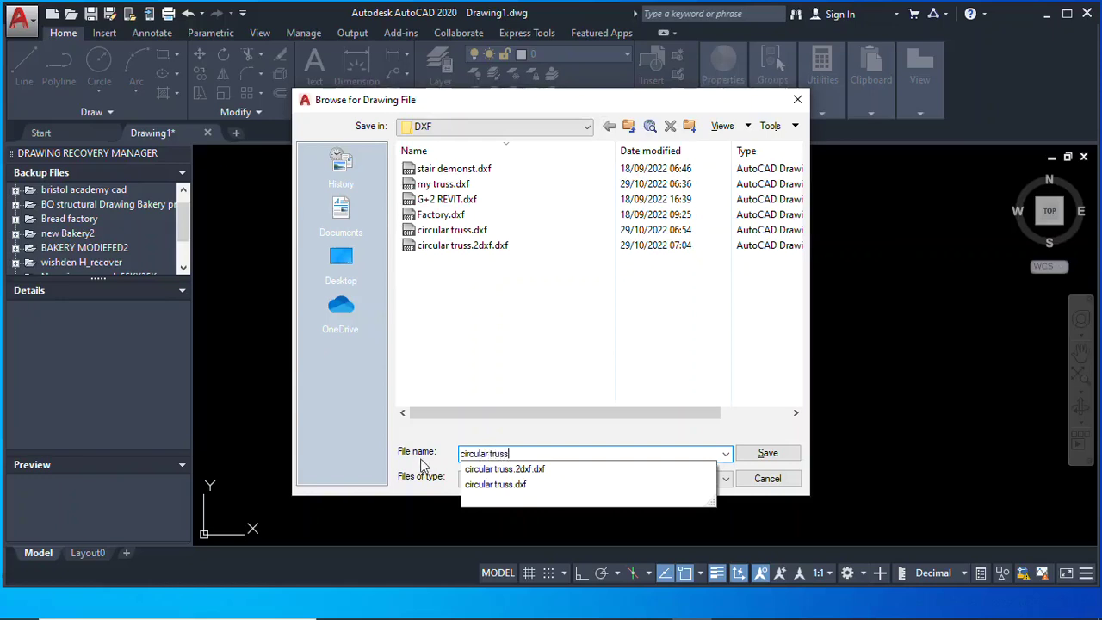
{"action": "type", "text": "3"}
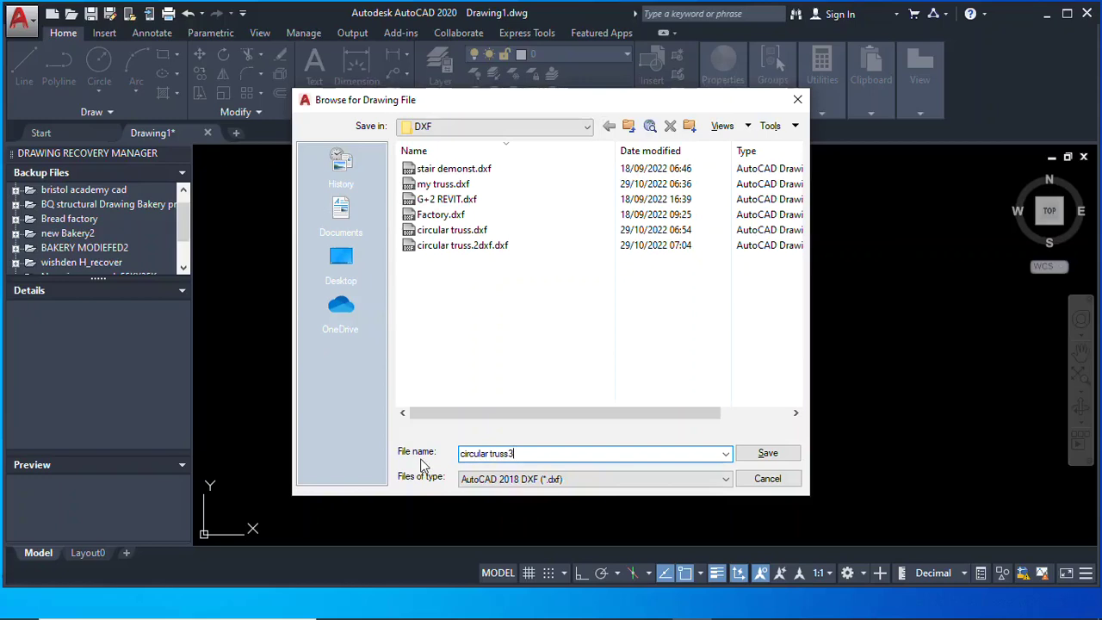
{"action": "left_click", "coordinate": [767, 454]}
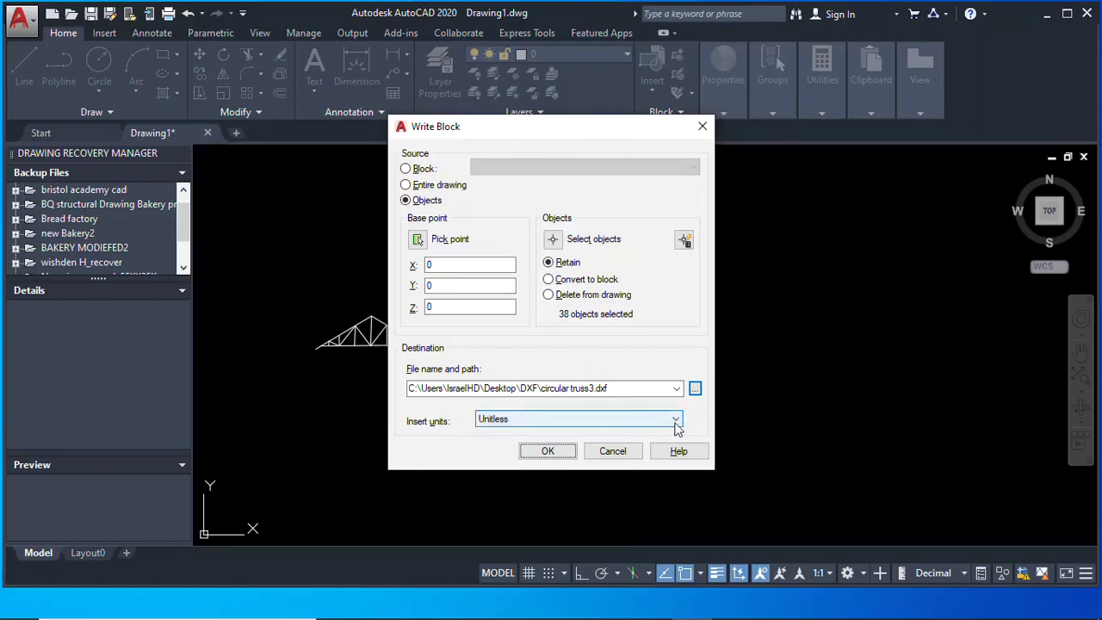
Set the insert units to Millimeters and write the curved truss out to the file
{"action": "left_click", "coordinate": [676, 422]}
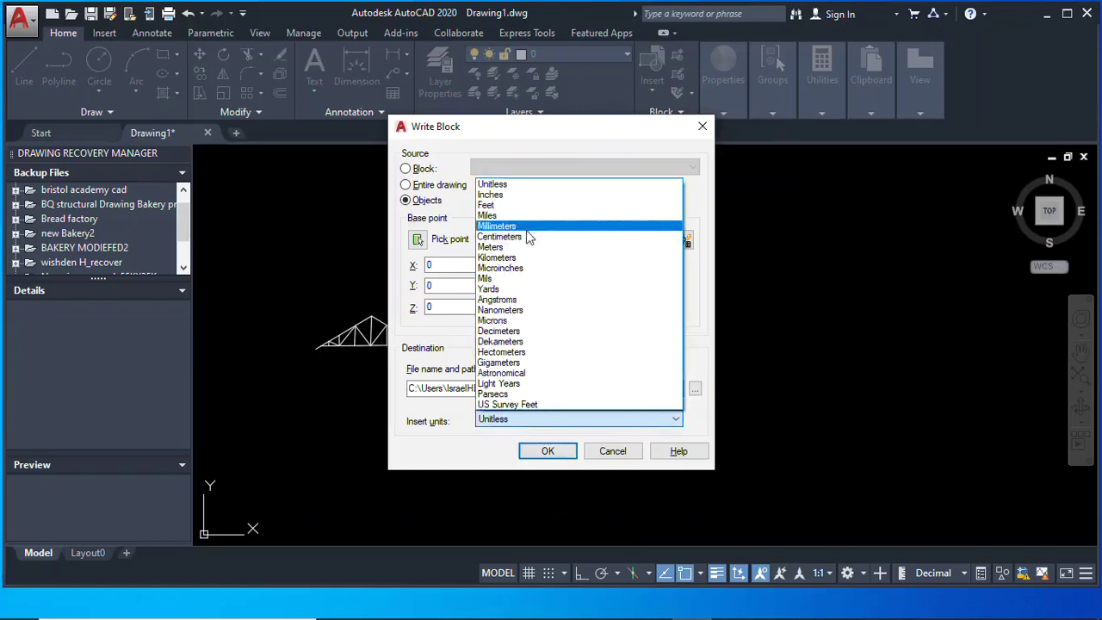
{"action": "left_click", "coordinate": [527, 228]}
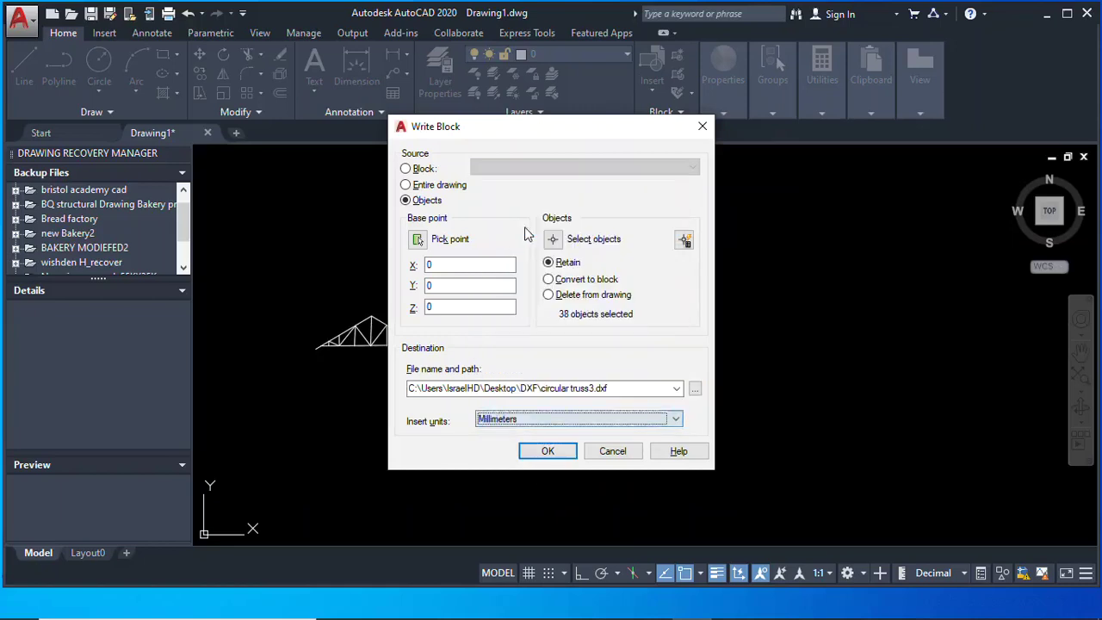
{"action": "left_click", "coordinate": [547, 451]}
Select the entire triangular truss and start the Write Block (WBLOCK) command for it
{"action": "scroll", "coordinate": [528, 336], "scroll_direction": "up", "scroll_amount": 5}
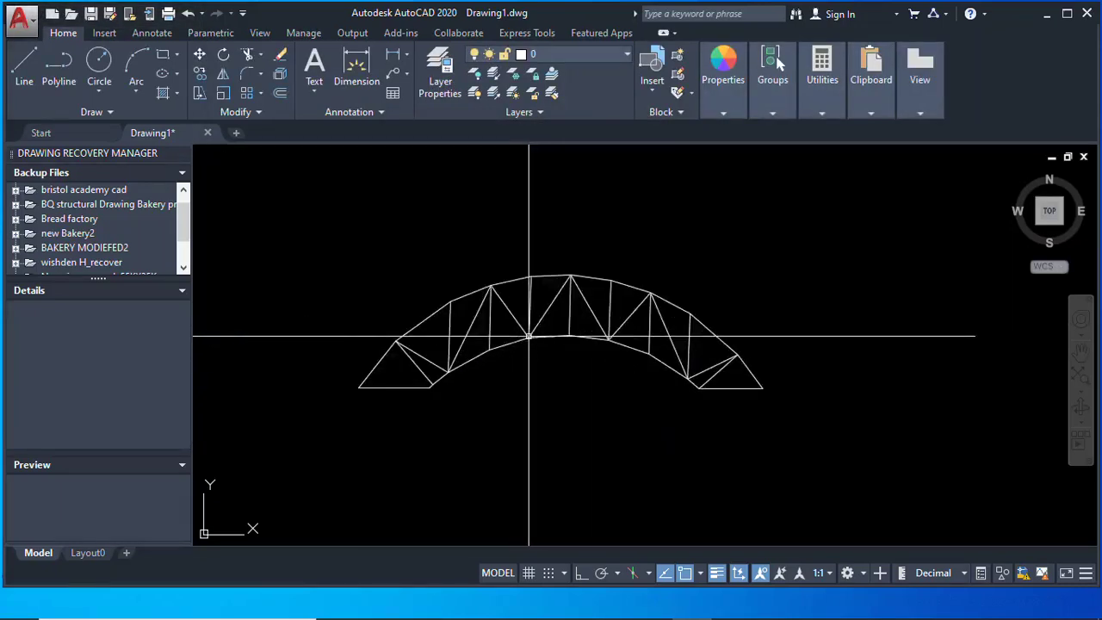
{"action": "scroll", "coordinate": [528, 336], "scroll_direction": "down", "scroll_amount": 6}
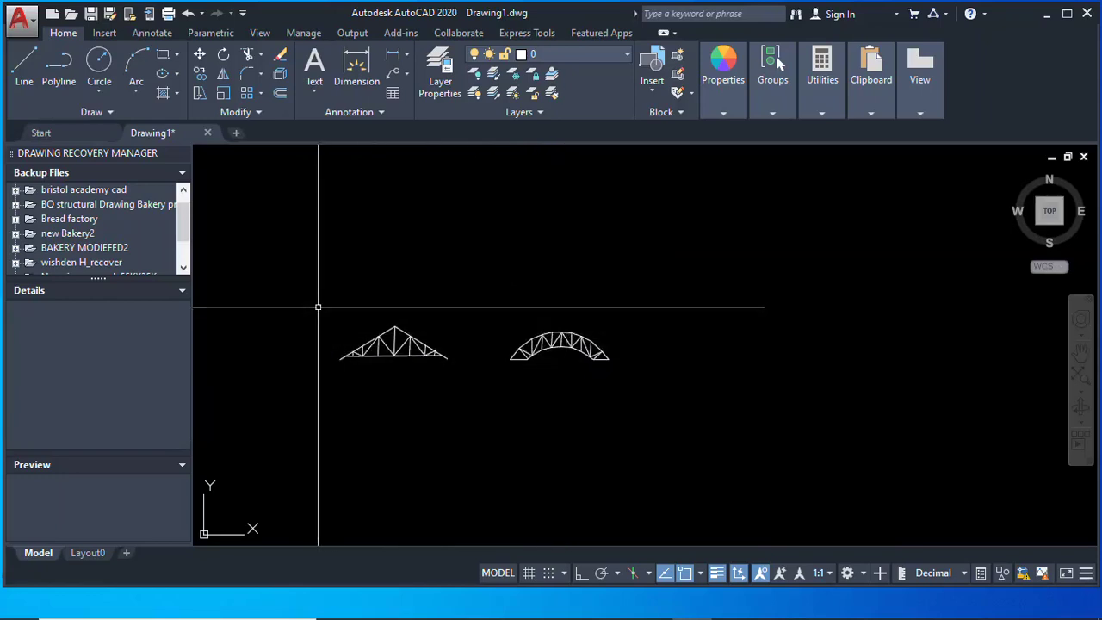
{"action": "left_click", "coordinate": [291, 283]}
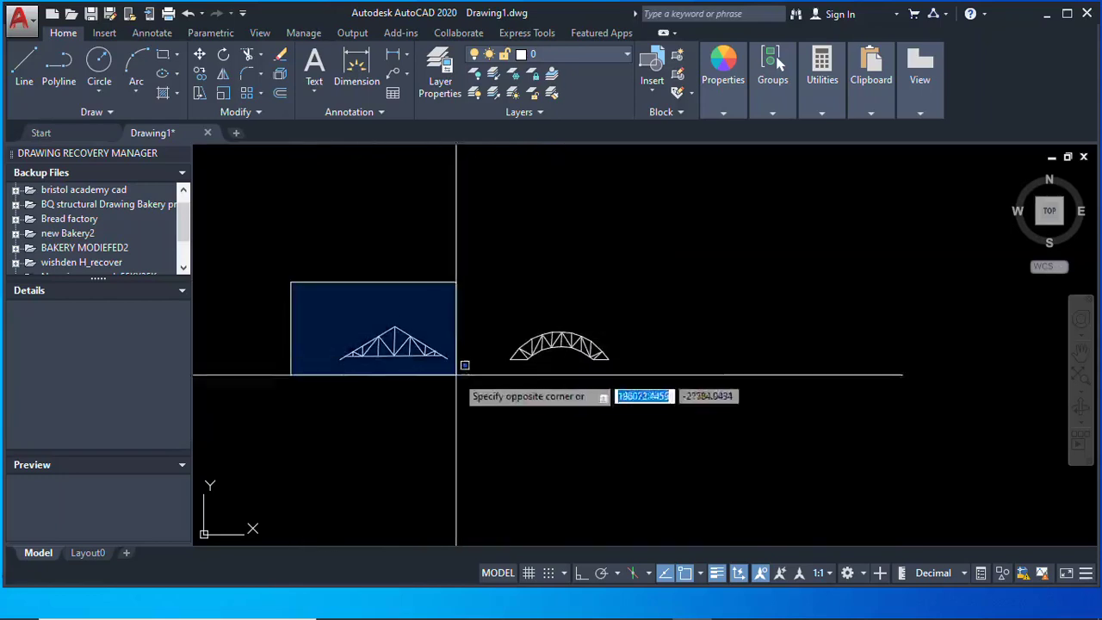
{"action": "left_click", "coordinate": [477, 422]}
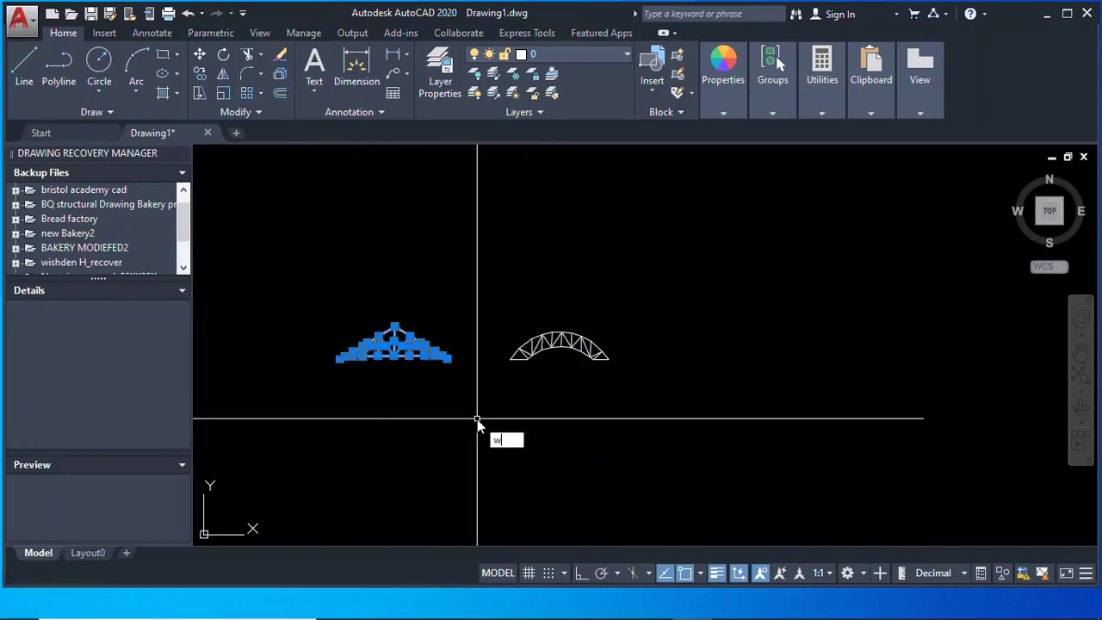
{"action": "type", "text": "w"}
{"action": "key", "text": "Return"}
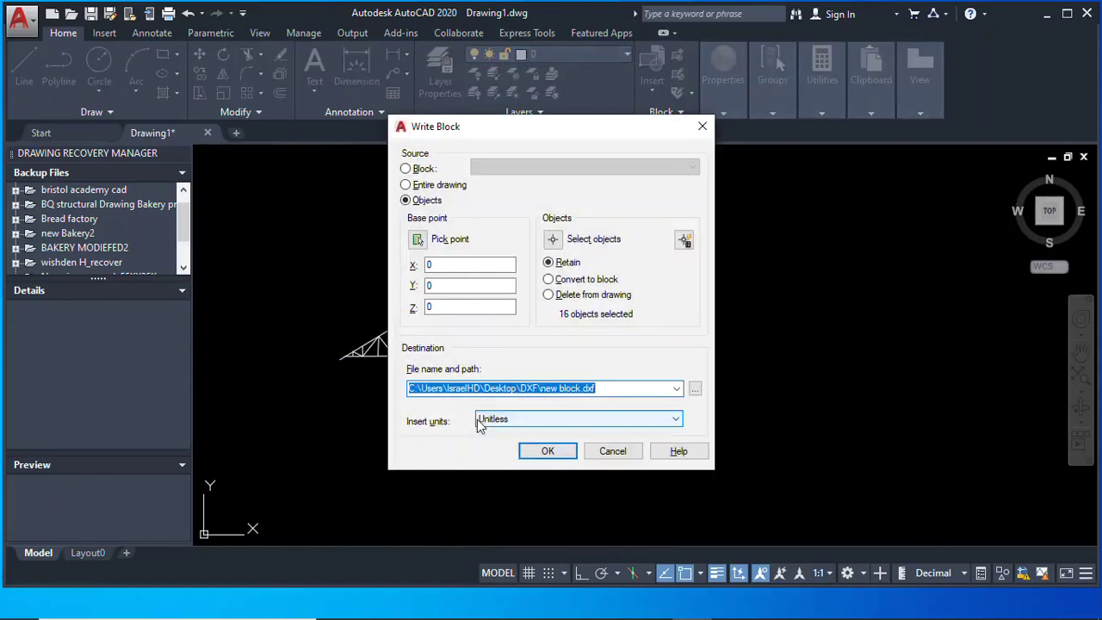
Write the triangular truss to an AutoCAD 2018 DXF file named "triangular truss" in the DXF folder, with insert units set to Millimeters
{"action": "left_click", "coordinate": [695, 389]}
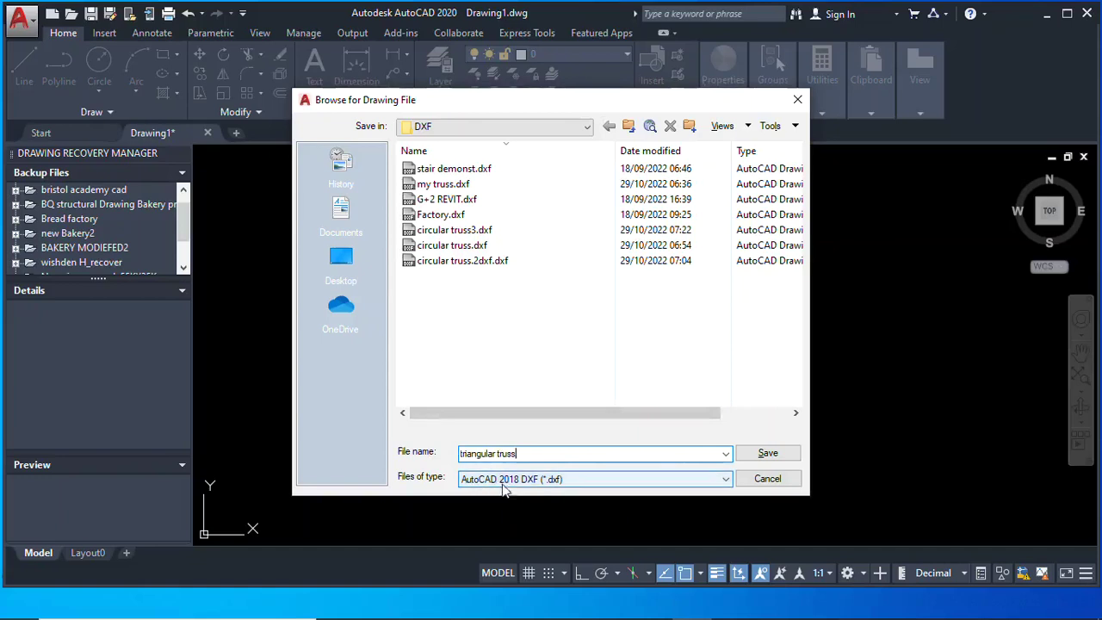
{"action": "left_click", "coordinate": [764, 457]}
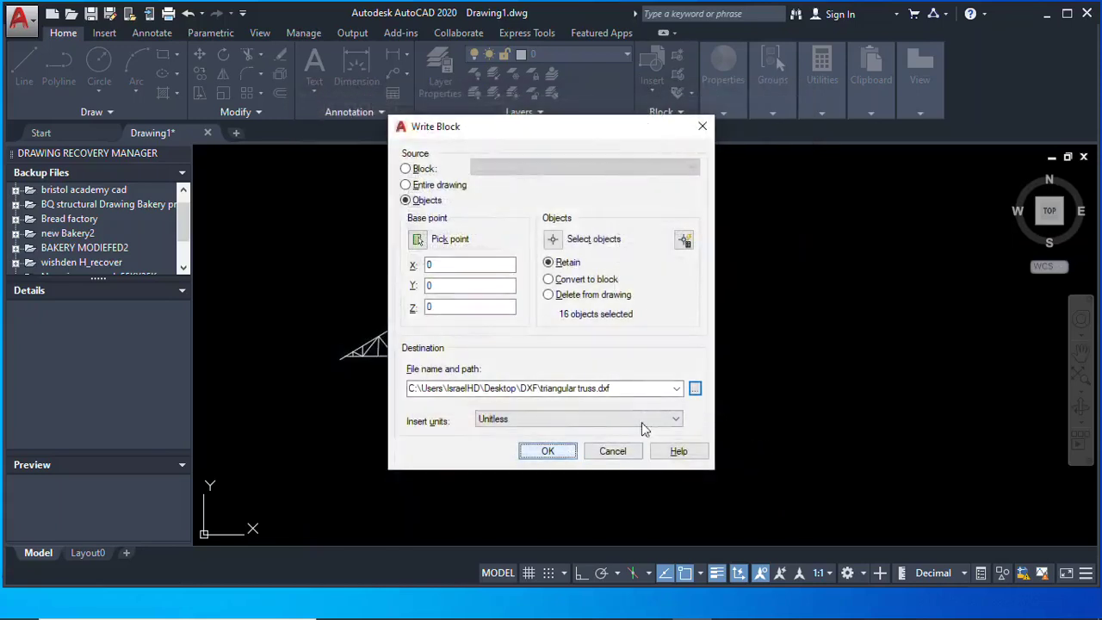
{"action": "left_click", "coordinate": [675, 419]}
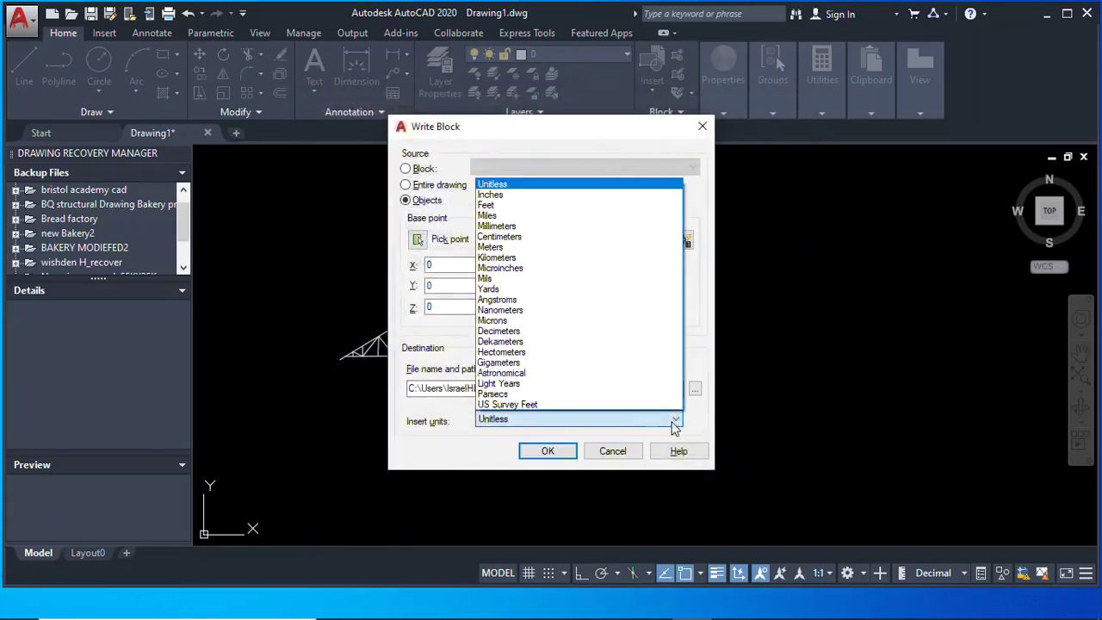
{"action": "left_click", "coordinate": [508, 226]}
{"action": "left_click", "coordinate": [548, 452]}
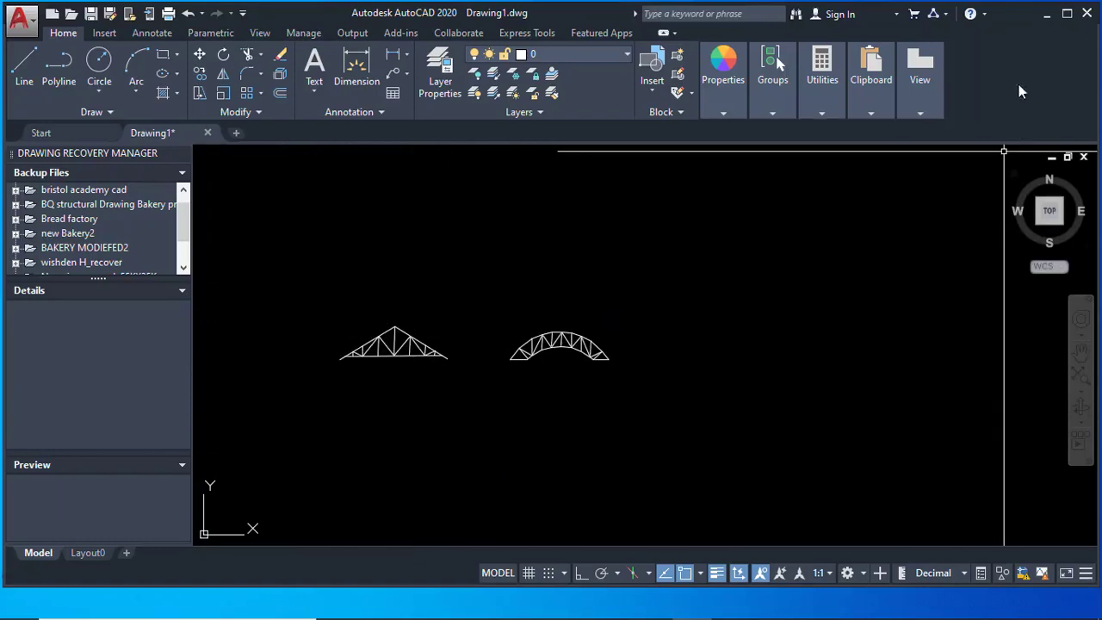
Switch to ProtaStructure and create a new project with the code "customise_truss" based on the UK (Eurocode) template
{"action": "left_click", "coordinate": [1047, 16]}
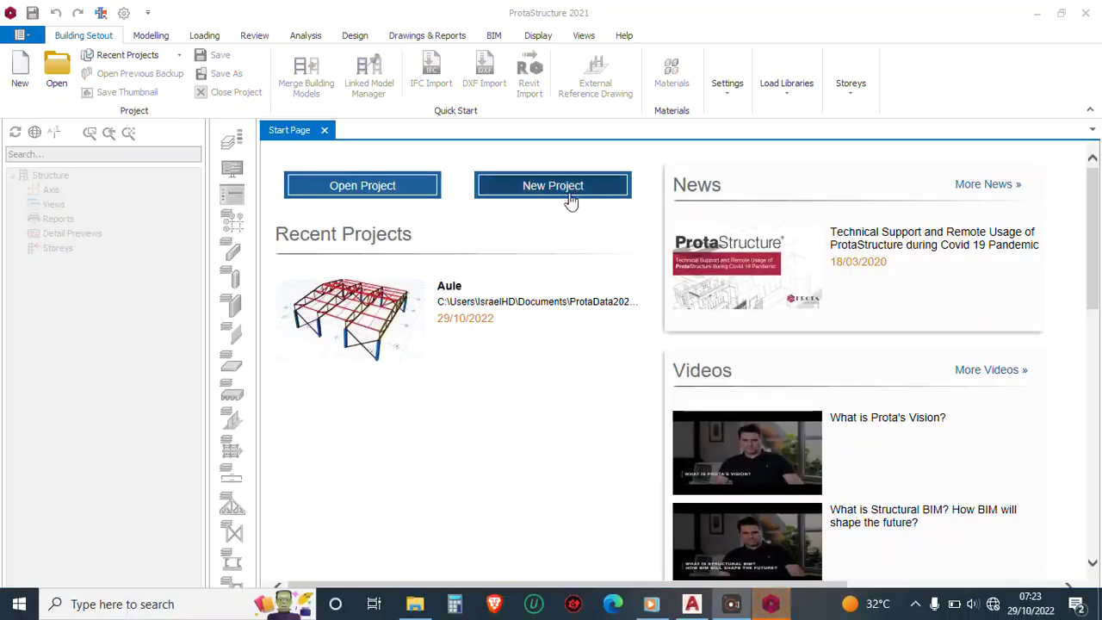
{"action": "left_click", "coordinate": [564, 191]}
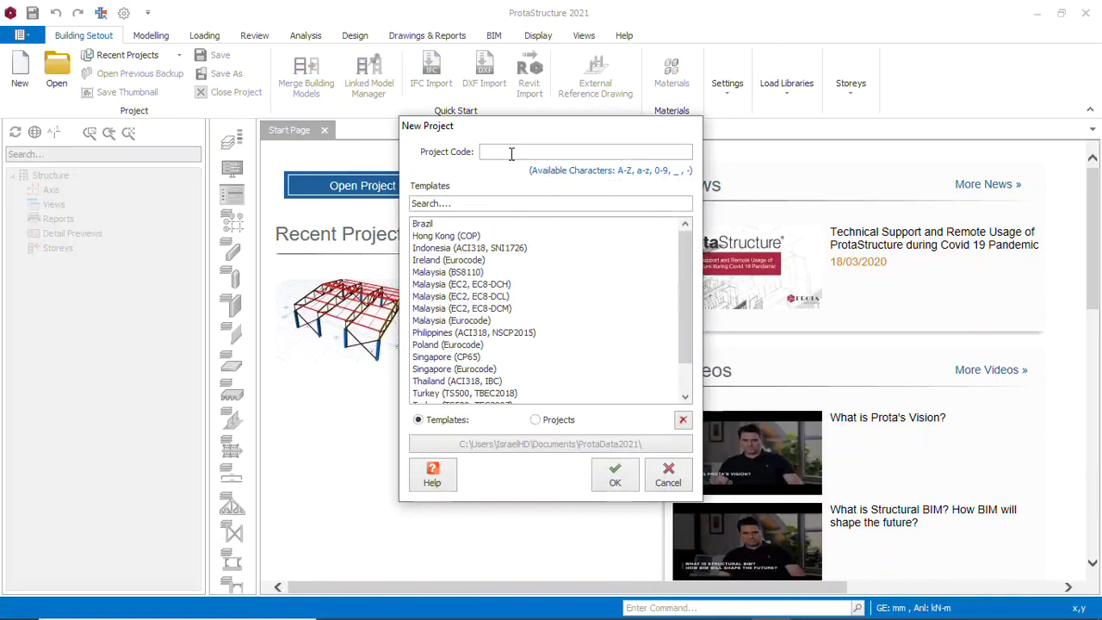
{"action": "type", "text": "customise_truss"}
{"action": "scroll", "coordinate": [499, 275], "scroll_direction": "down", "scroll_amount": 1}
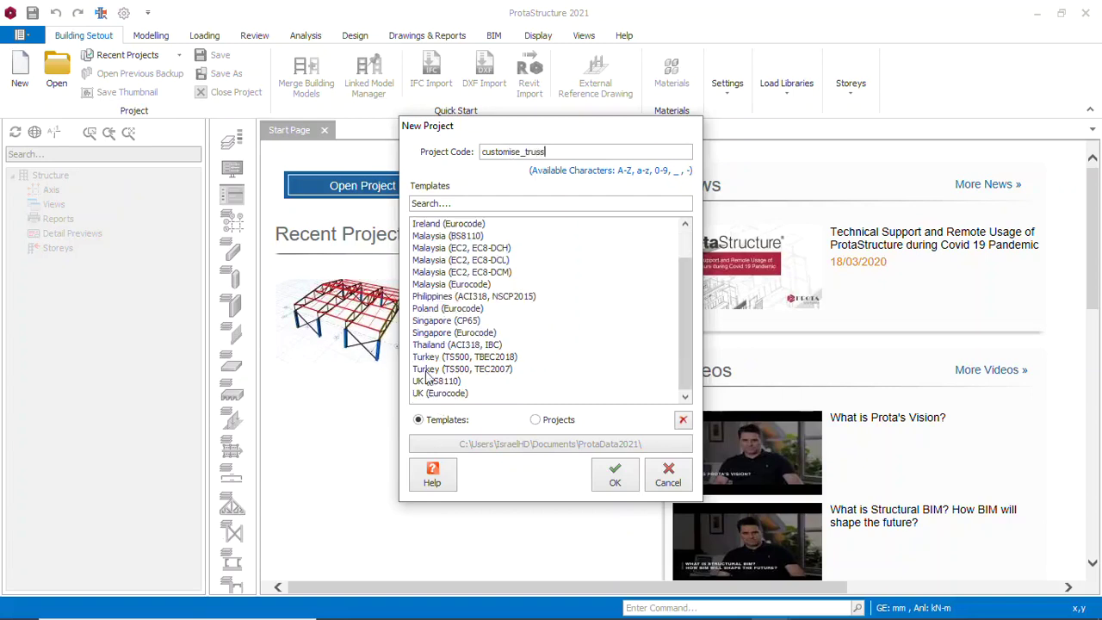
{"action": "left_click", "coordinate": [455, 394]}
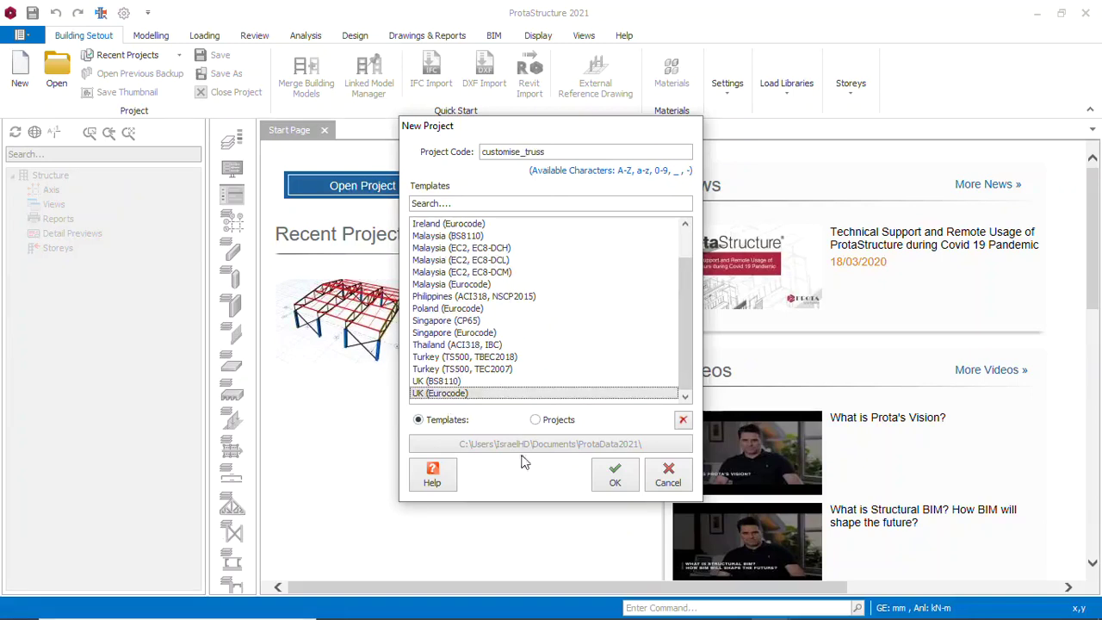
{"action": "left_click", "coordinate": [615, 484]}
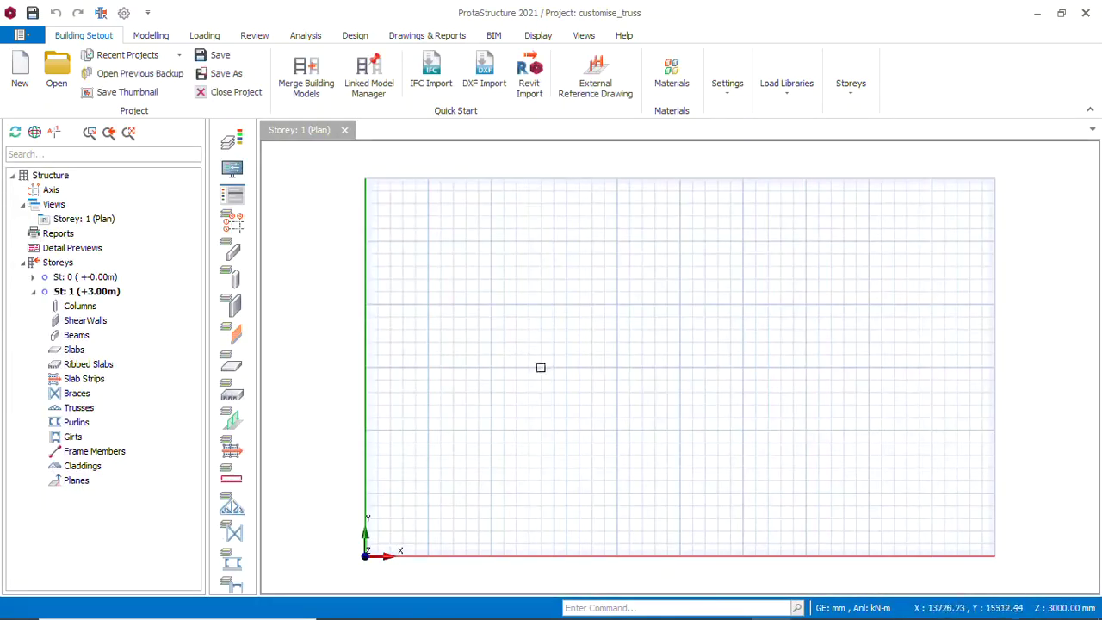
{"action": "scroll", "coordinate": [401, 237], "scroll_direction": "down", "scroll_amount": 1}
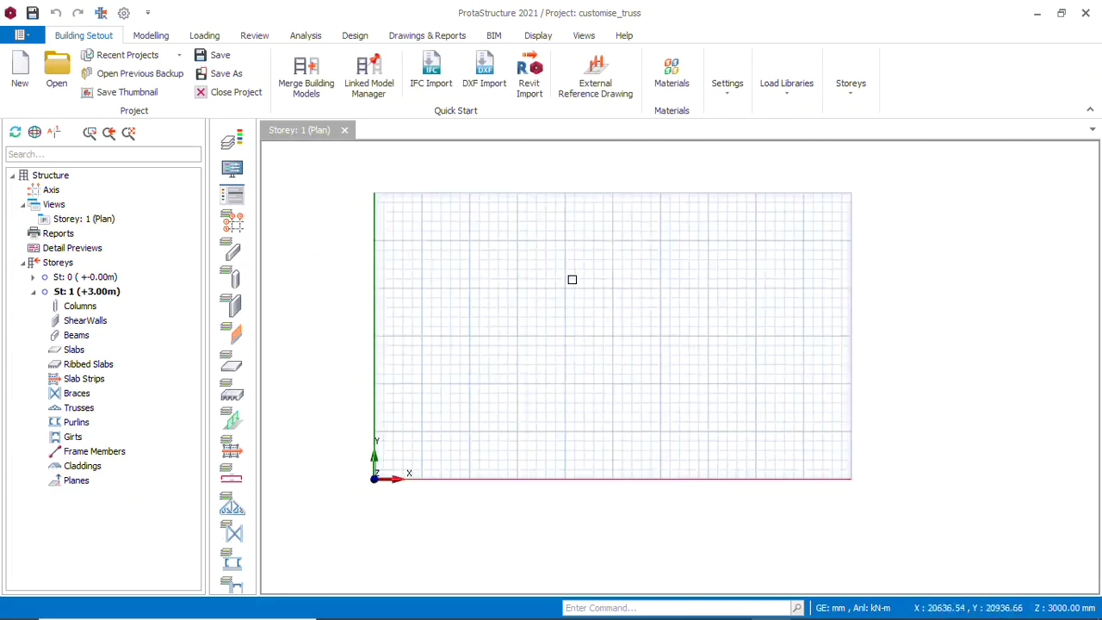
{"action": "scroll", "coordinate": [572, 279], "scroll_direction": "up", "scroll_amount": 2}
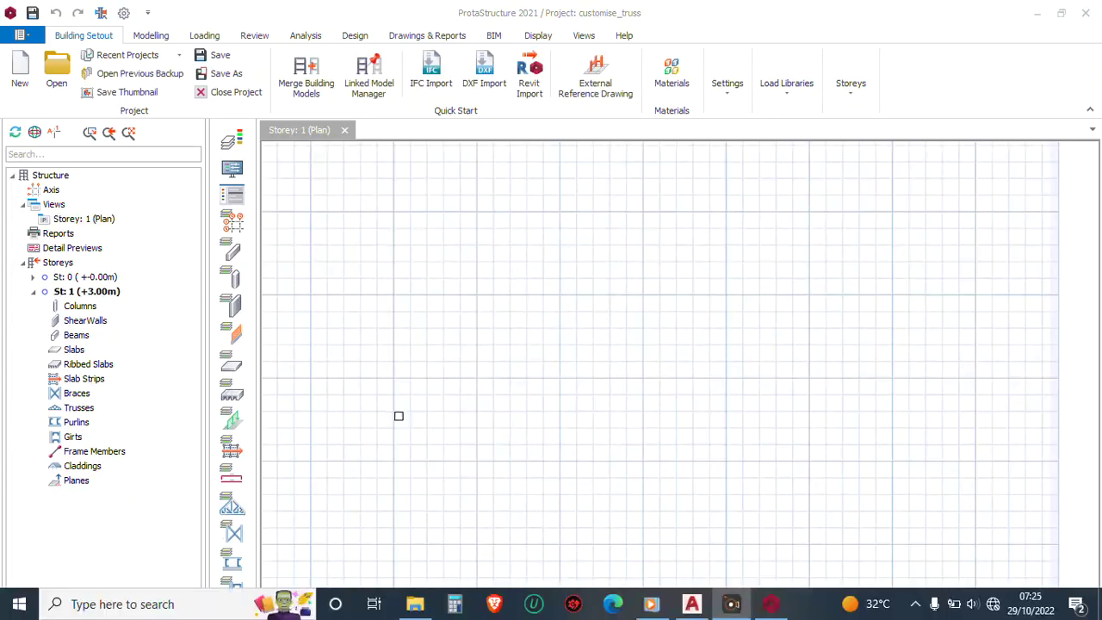
{"action": "scroll", "coordinate": [448, 270], "scroll_direction": "down", "scroll_amount": 2}
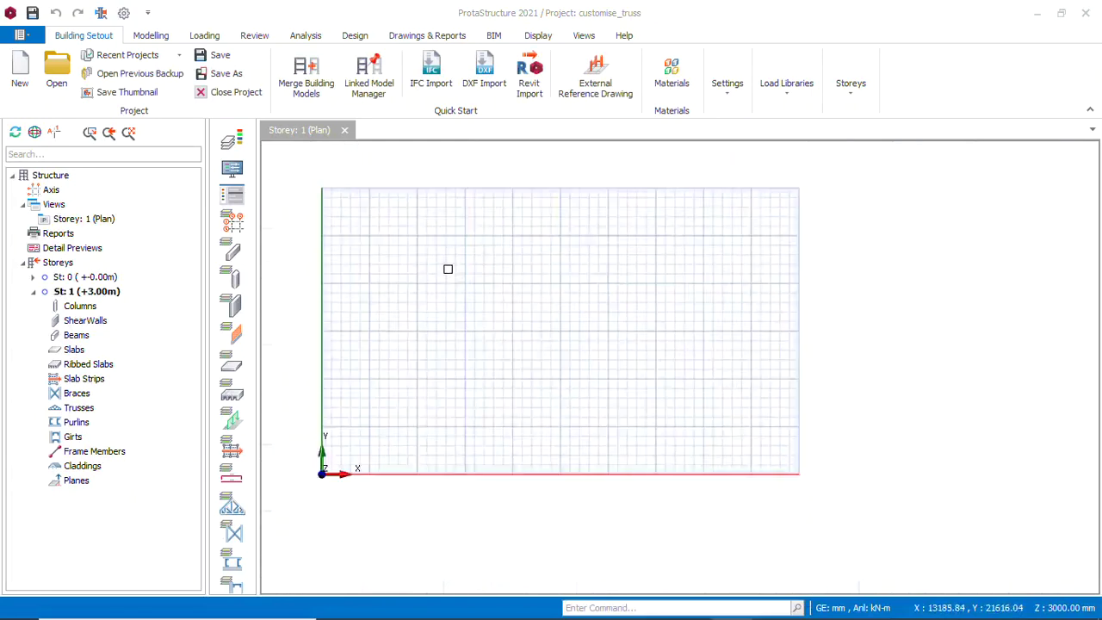
{"action": "scroll", "coordinate": [447, 258], "scroll_direction": "up", "scroll_amount": 2}
{"action": "scroll", "coordinate": [448, 251], "scroll_direction": "down", "scroll_amount": 1}
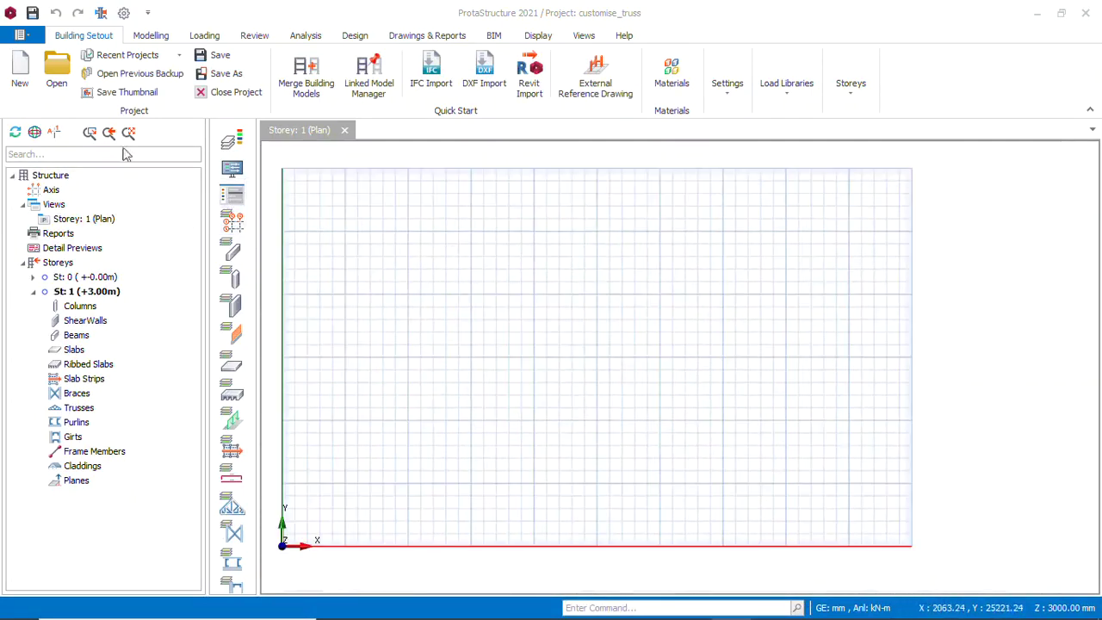
Draw a vertical grid axis about 20000 mm long in the Storey 1 plan, to the right of the origin
{"action": "left_click", "coordinate": [152, 39]}
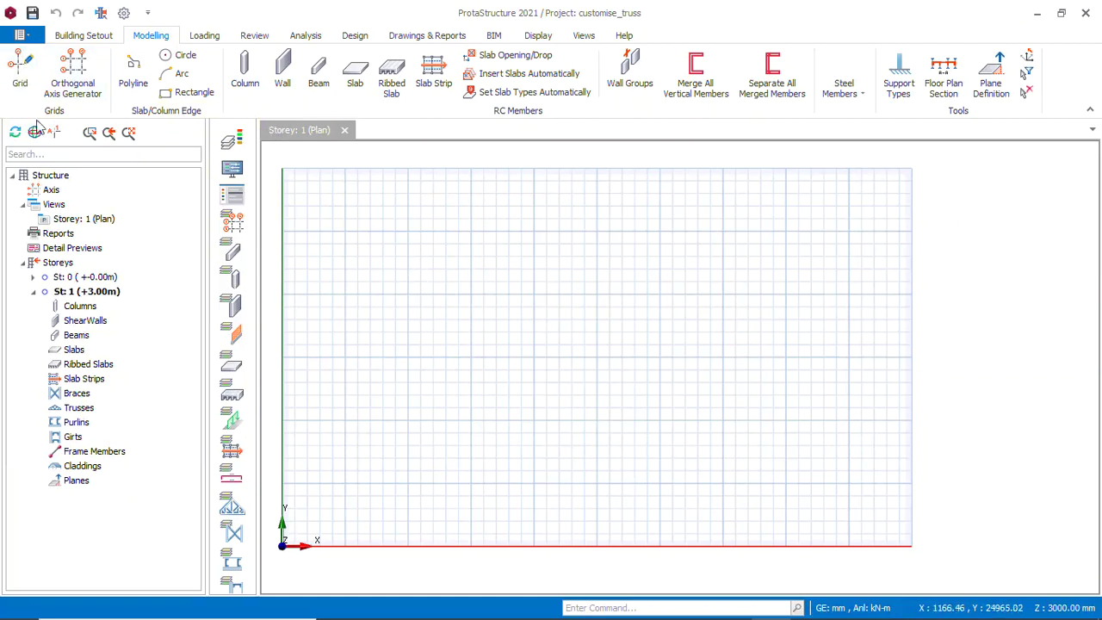
{"action": "left_click", "coordinate": [20, 72]}
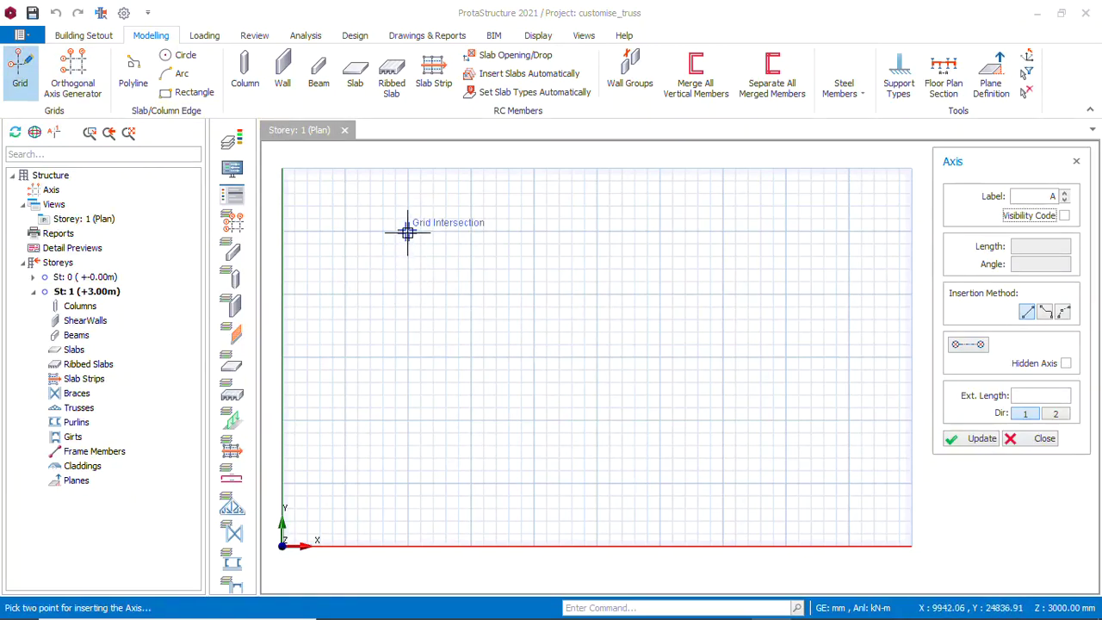
{"action": "key", "text": "Escape"}
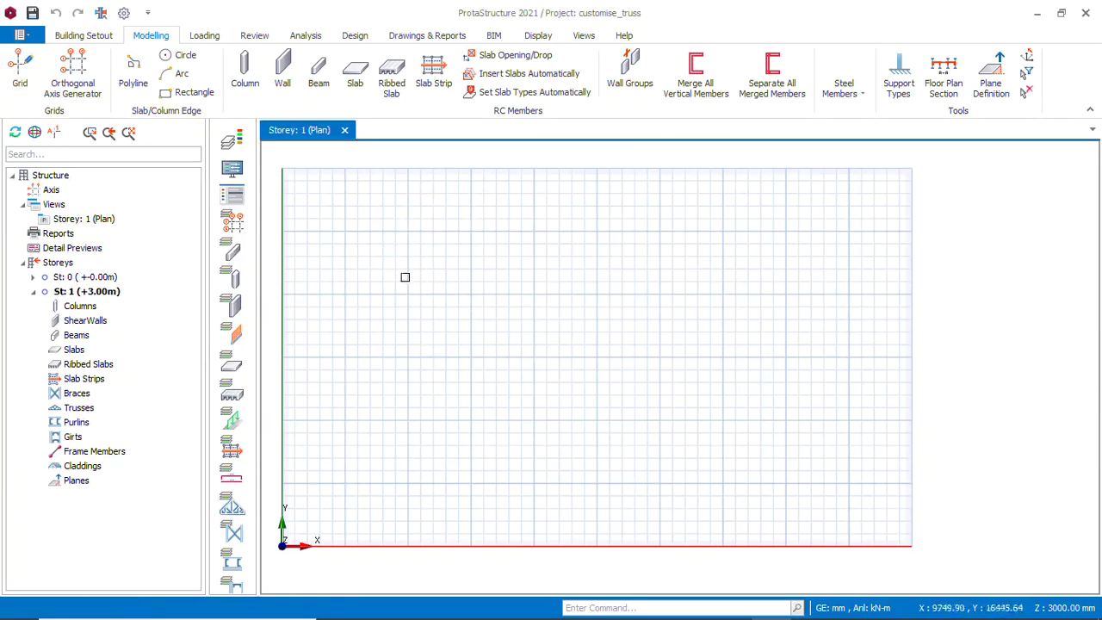
{"action": "left_click", "coordinate": [20, 70]}
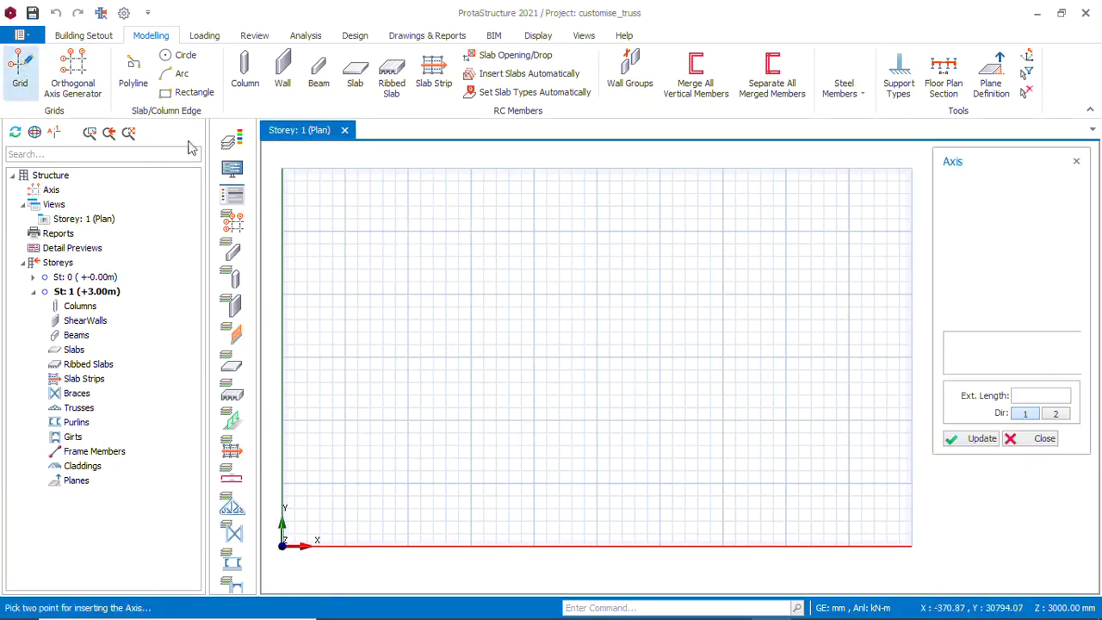
{"action": "left_click", "coordinate": [407, 228]}
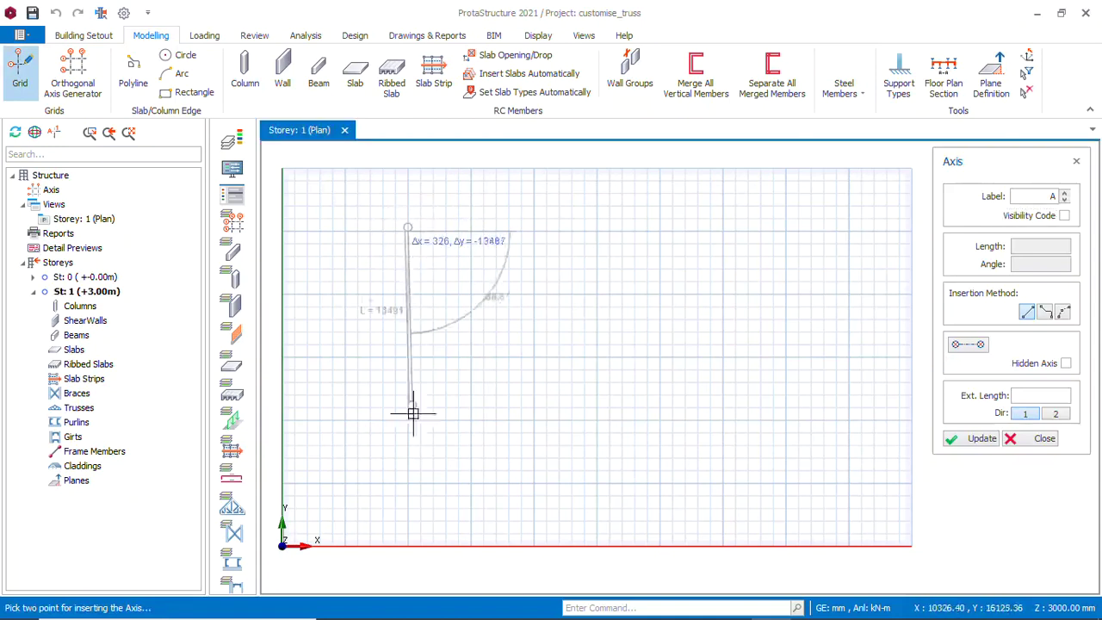
{"action": "left_click", "coordinate": [408, 485]}
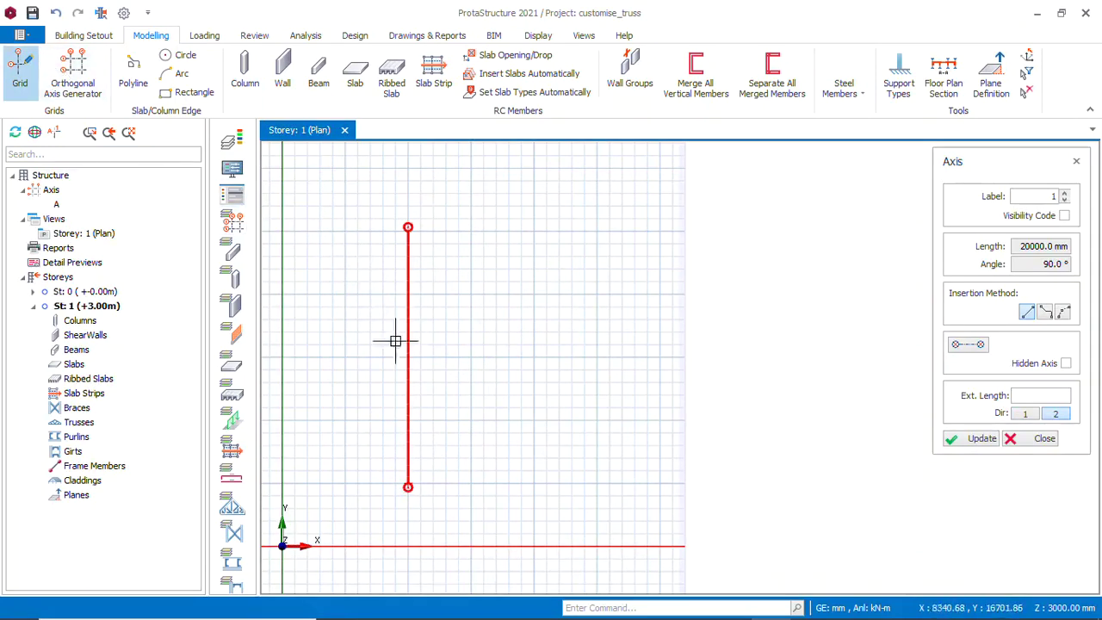
Draw a horizontal grid axis about 23310 mm long across the lower part of the vertical axis and end the Grid command
{"action": "left_click", "coordinate": [17, 62]}
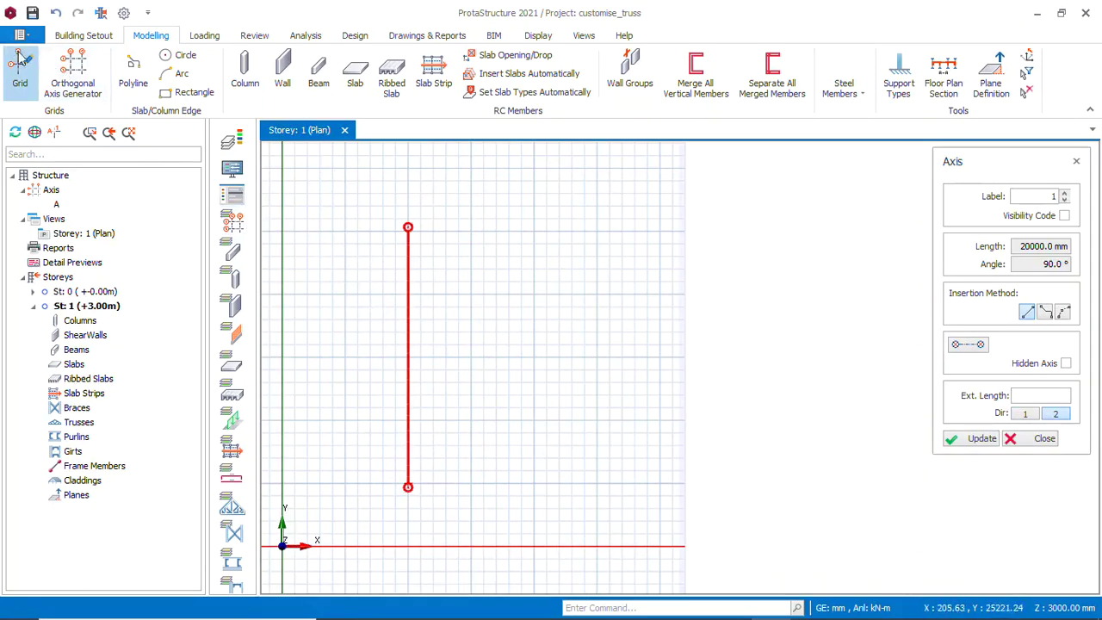
{"action": "left_click", "coordinate": [337, 420]}
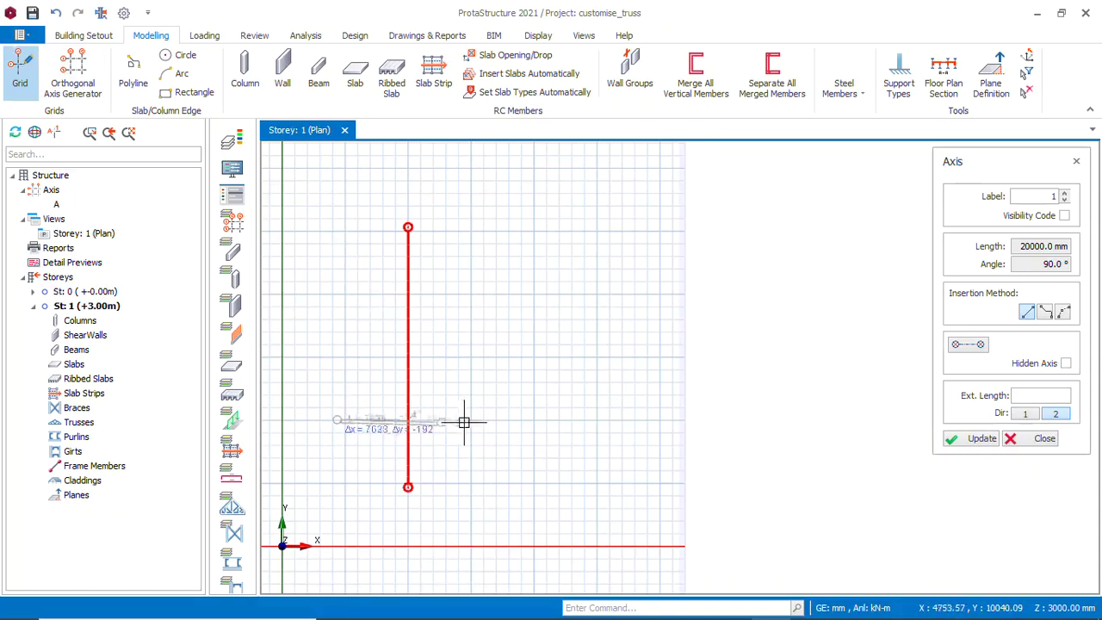
{"action": "left_click", "coordinate": [634, 420]}
{"action": "scroll", "coordinate": [635, 420], "scroll_direction": "up", "scroll_amount": 5}
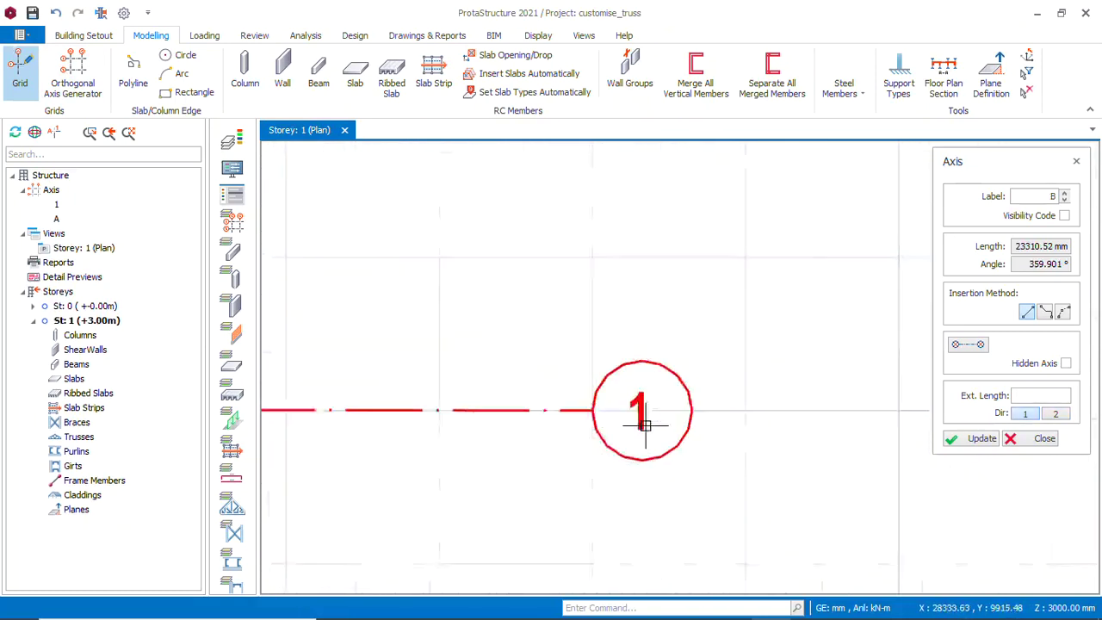
{"action": "scroll", "coordinate": [657, 428], "scroll_direction": "down", "scroll_amount": 5}
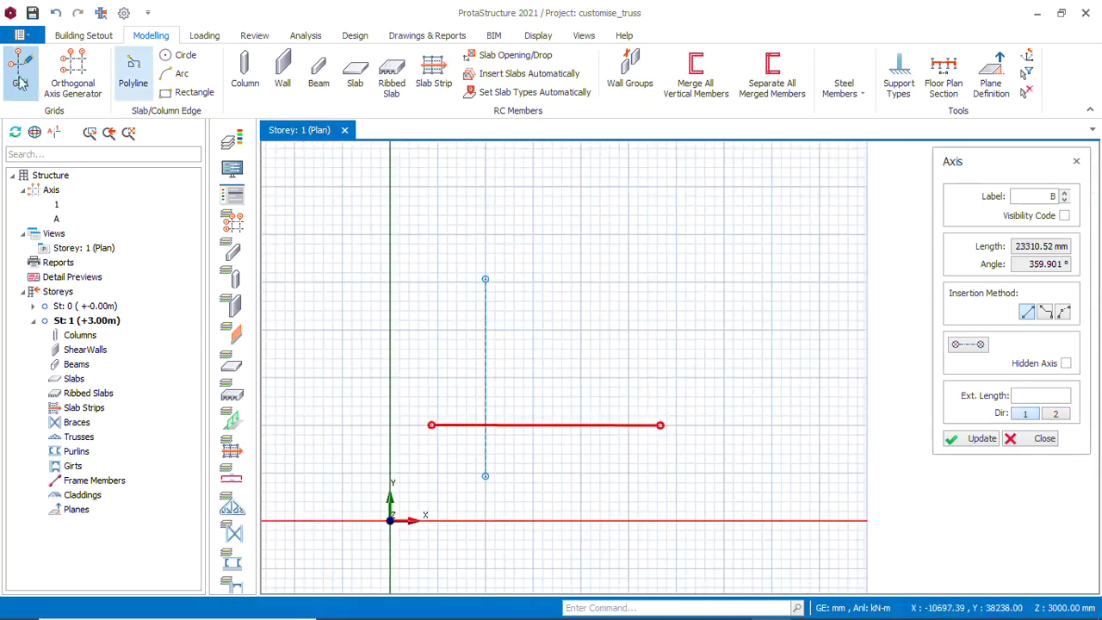
{"action": "key", "text": "Escape"}
Examine the labels at the ends of the vertical and horizontal axes in the Storey 1 plan
{"action": "scroll", "coordinate": [487, 277], "scroll_direction": "up", "scroll_amount": 5}
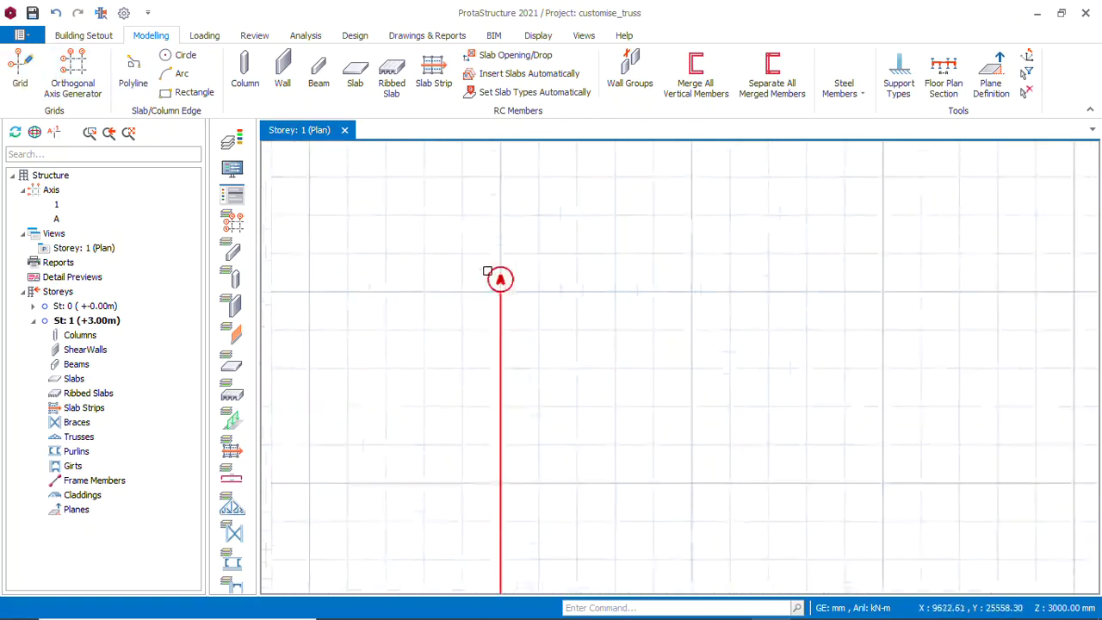
{"action": "scroll", "coordinate": [495, 259], "scroll_direction": "down", "scroll_amount": 3}
{"action": "scroll", "coordinate": [493, 241], "scroll_direction": "up", "scroll_amount": 3}
{"action": "scroll", "coordinate": [494, 245], "scroll_direction": "down", "scroll_amount": 5}
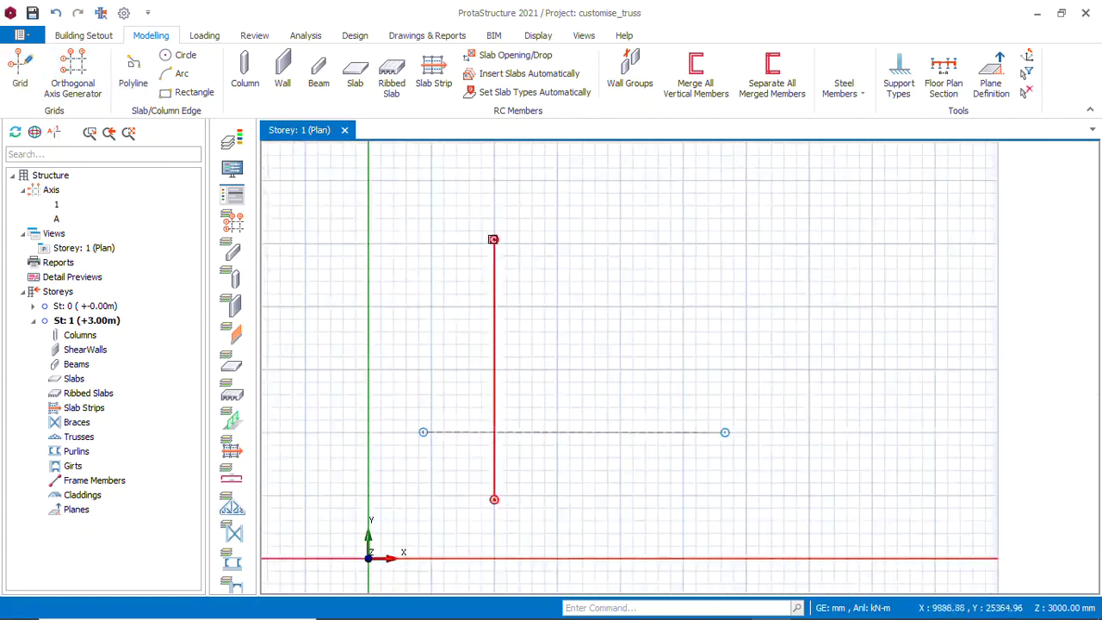
{"action": "scroll", "coordinate": [773, 477], "scroll_direction": "up", "scroll_amount": 2}
{"action": "scroll", "coordinate": [706, 400], "scroll_direction": "up", "scroll_amount": 3}
{"action": "scroll", "coordinate": [706, 398], "scroll_direction": "down", "scroll_amount": 6}
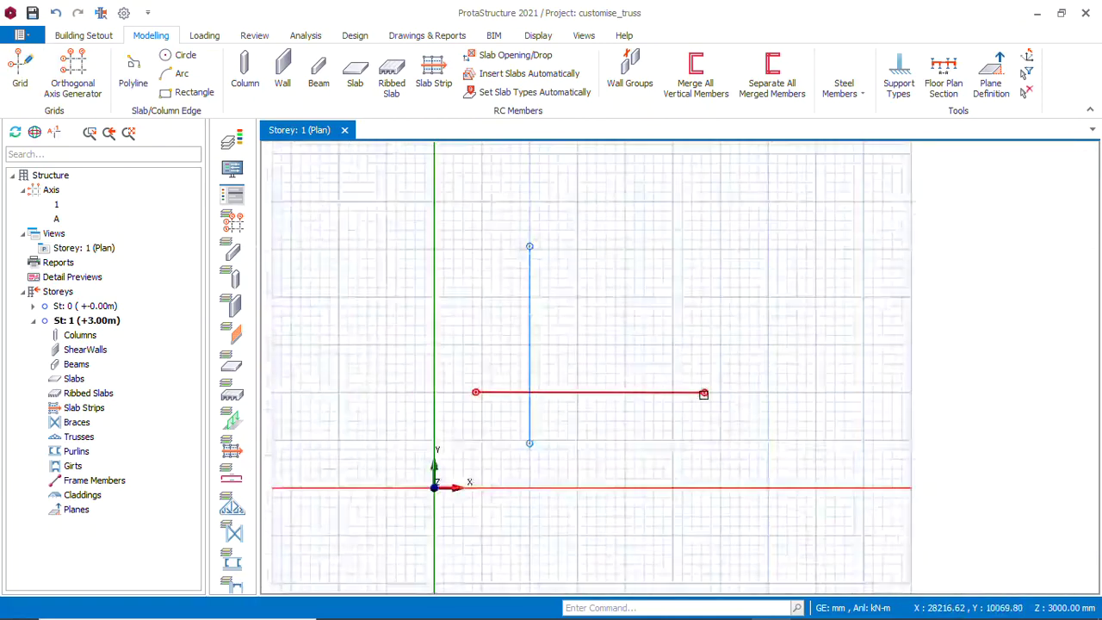
{"action": "scroll", "coordinate": [505, 340], "scroll_direction": "down", "scroll_amount": 4}
{"action": "scroll", "coordinate": [554, 364], "scroll_direction": "up", "scroll_amount": 2}
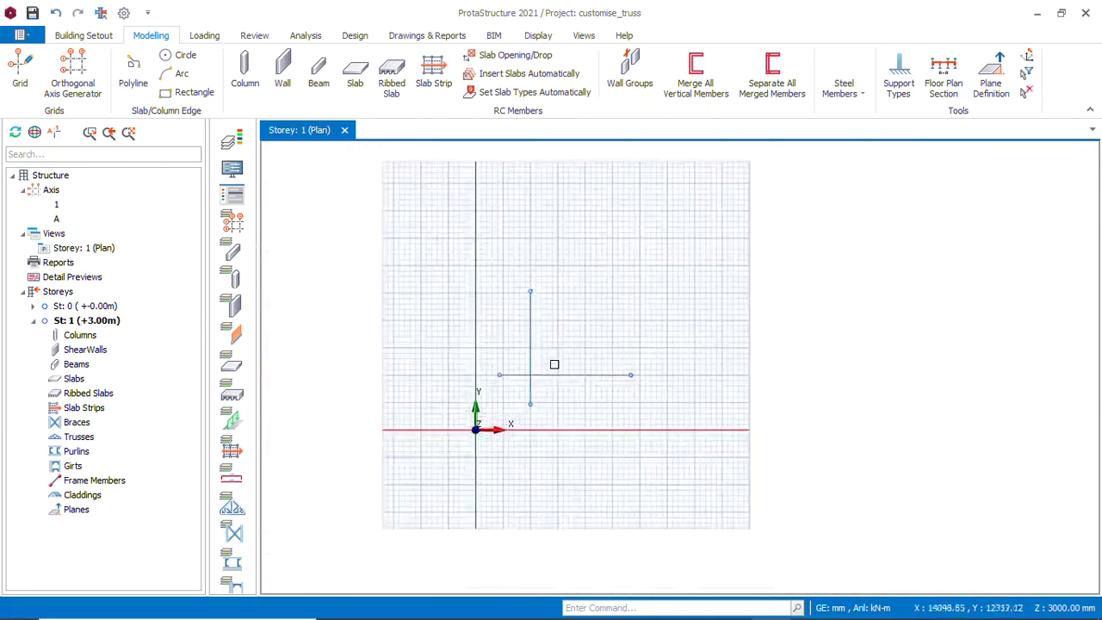
{"action": "scroll", "coordinate": [554, 373], "scroll_direction": "up", "scroll_amount": 4}
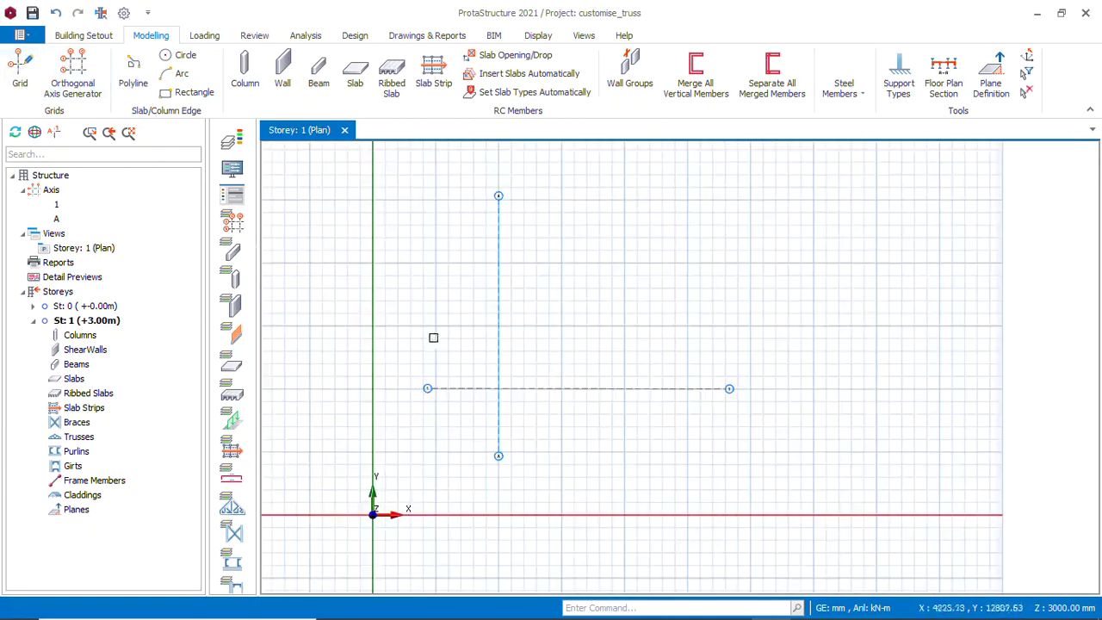
{"action": "scroll", "coordinate": [472, 318], "scroll_direction": "up", "scroll_amount": 2}
{"action": "scroll", "coordinate": [456, 284], "scroll_direction": "down", "scroll_amount": 2}
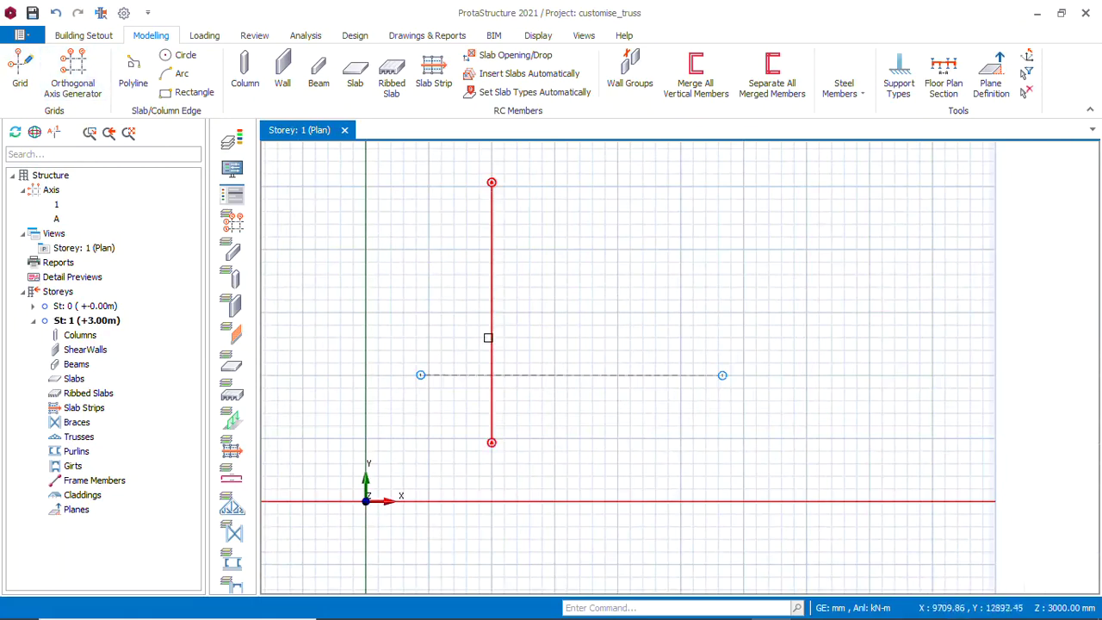
Offset the vertical axis 20000 mm to the right to create a second vertical axis and end the offset
{"action": "left_click", "coordinate": [490, 332]}
{"action": "right_click", "coordinate": [490, 333]}
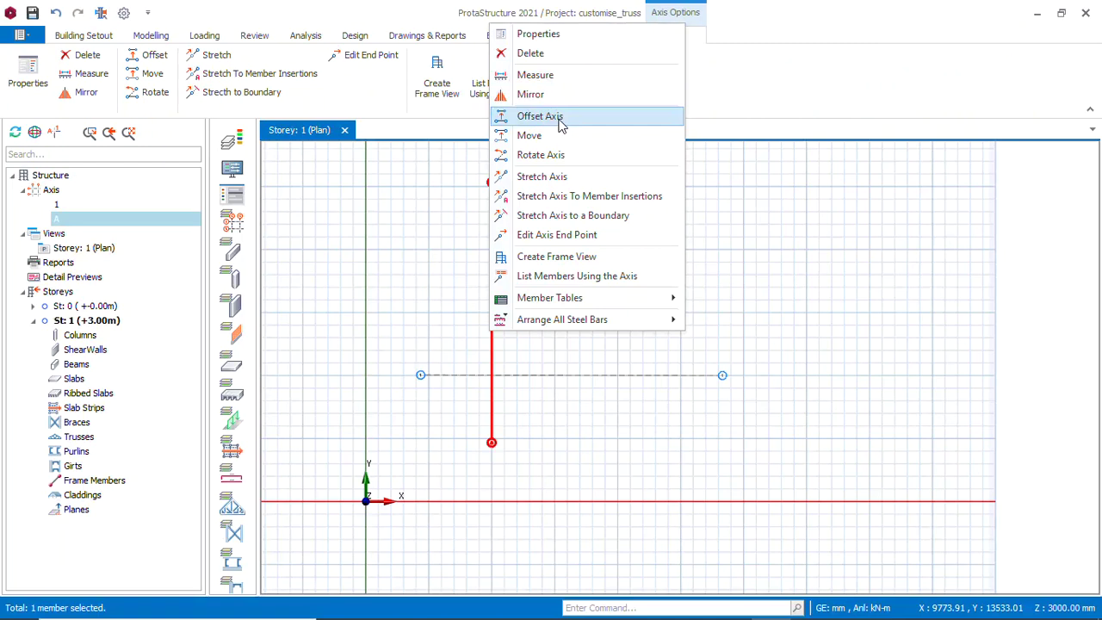
{"action": "left_click", "coordinate": [540, 116]}
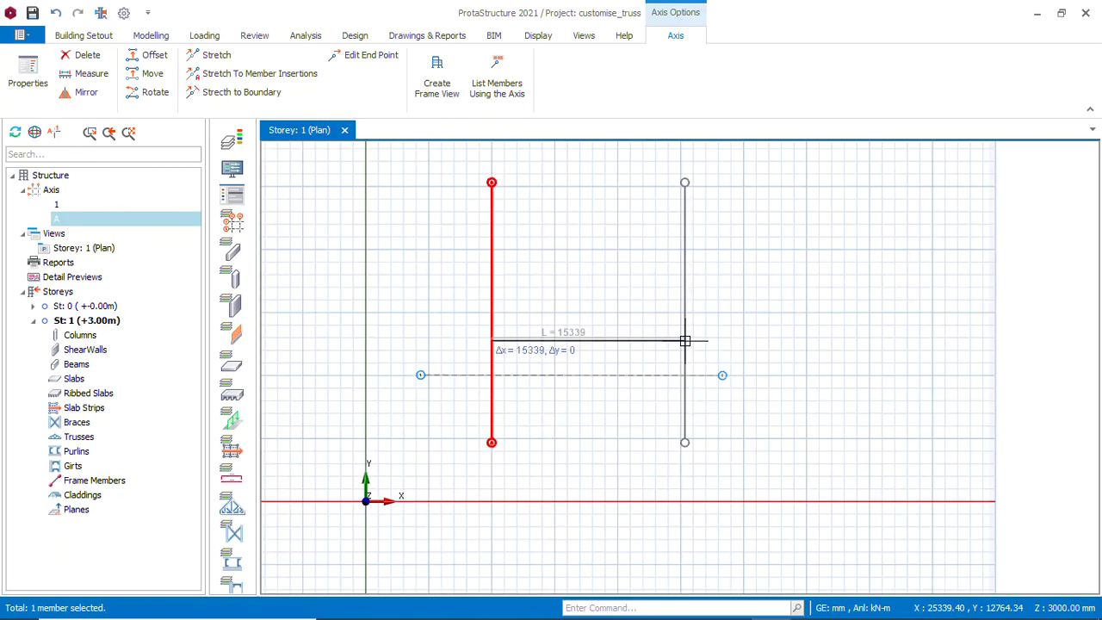
{"action": "key", "text": "Tab"}
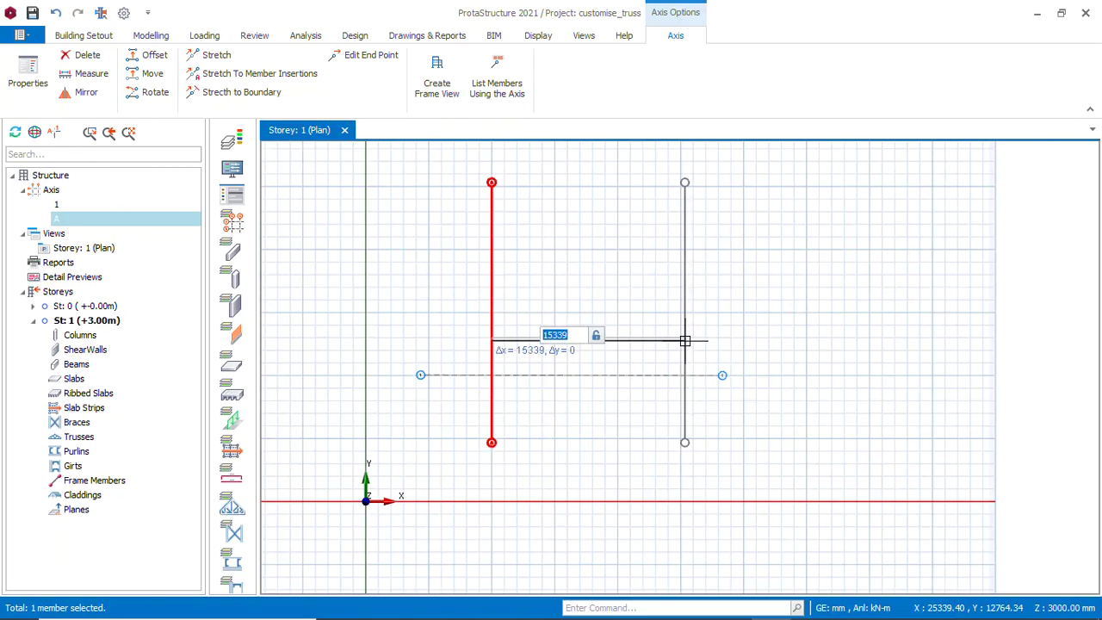
{"action": "type", "text": "20000"}
{"action": "key", "text": "Return"}
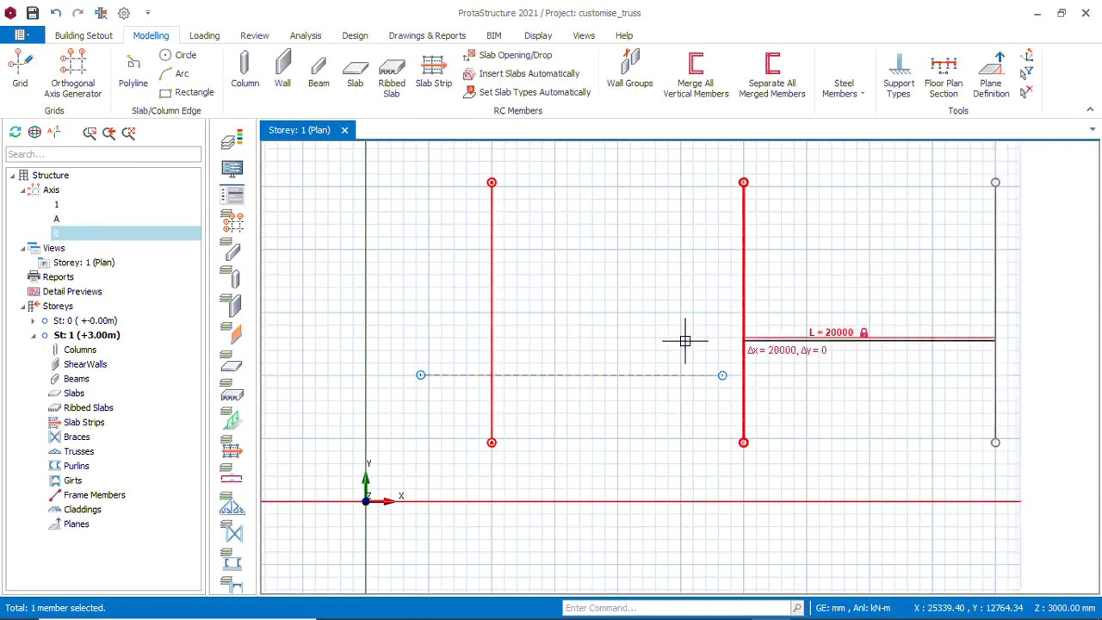
{"action": "scroll", "coordinate": [681, 340], "scroll_direction": "down", "scroll_amount": 2}
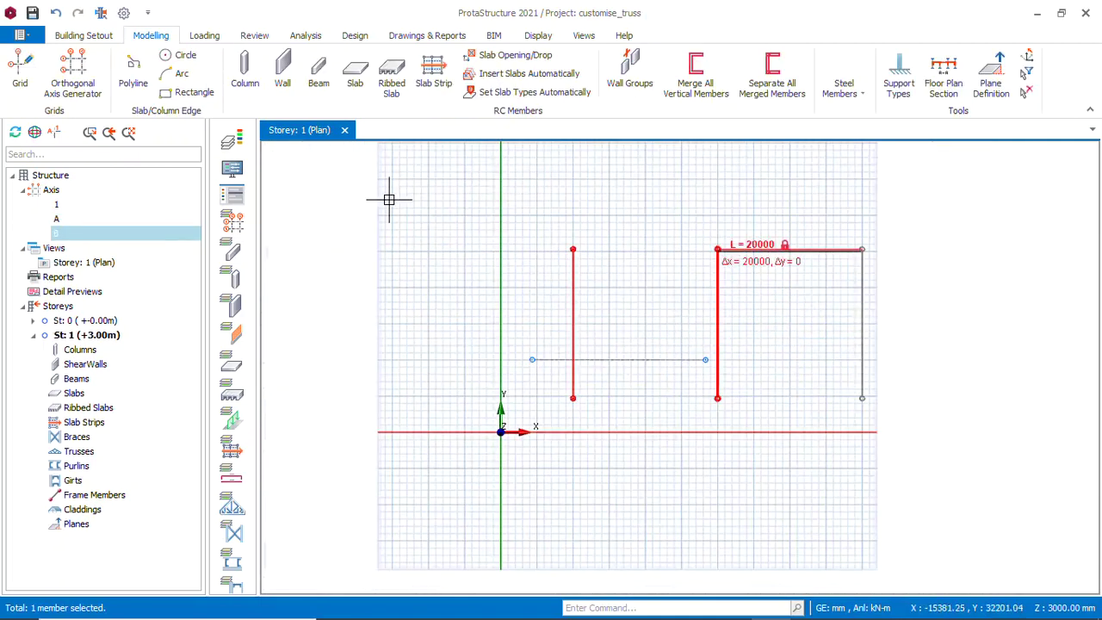
{"action": "key", "text": "Escape"}
Stretch the right end of the horizontal axis past vertical axis B to a total length of about 30890 mm
{"action": "left_click", "coordinate": [567, 304]}
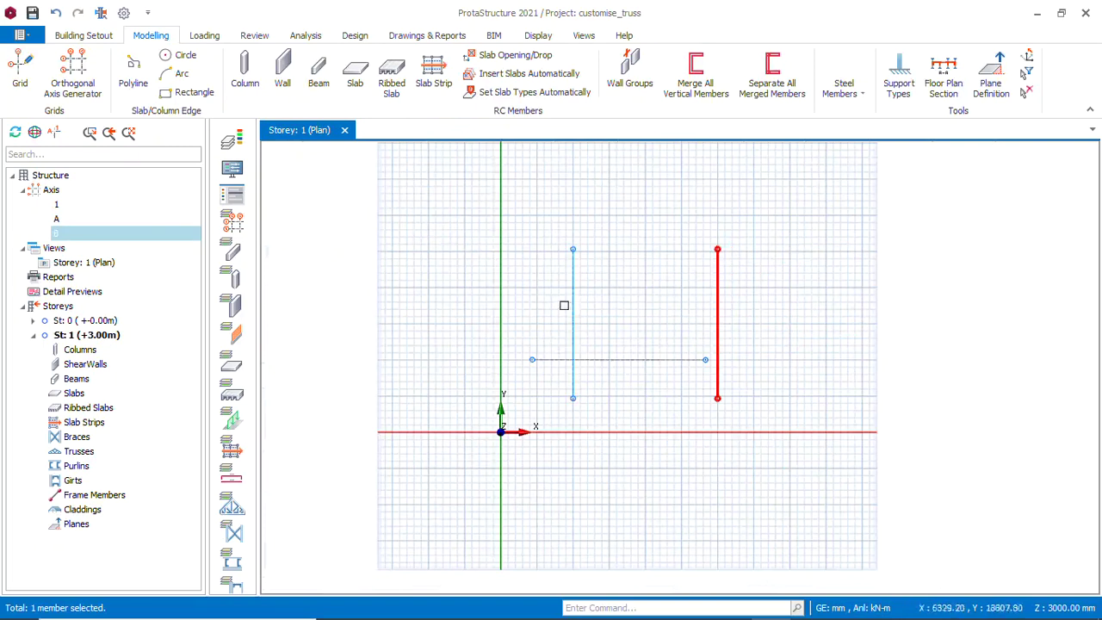
{"action": "left_click", "coordinate": [626, 360]}
{"action": "right_click", "coordinate": [677, 362]}
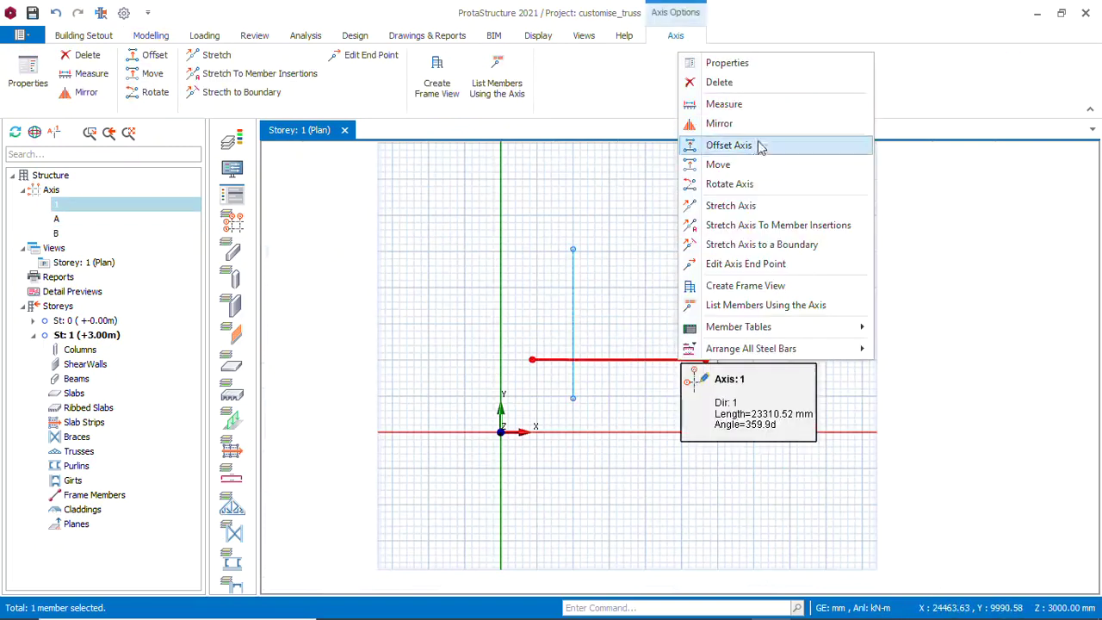
{"action": "left_click", "coordinate": [746, 206]}
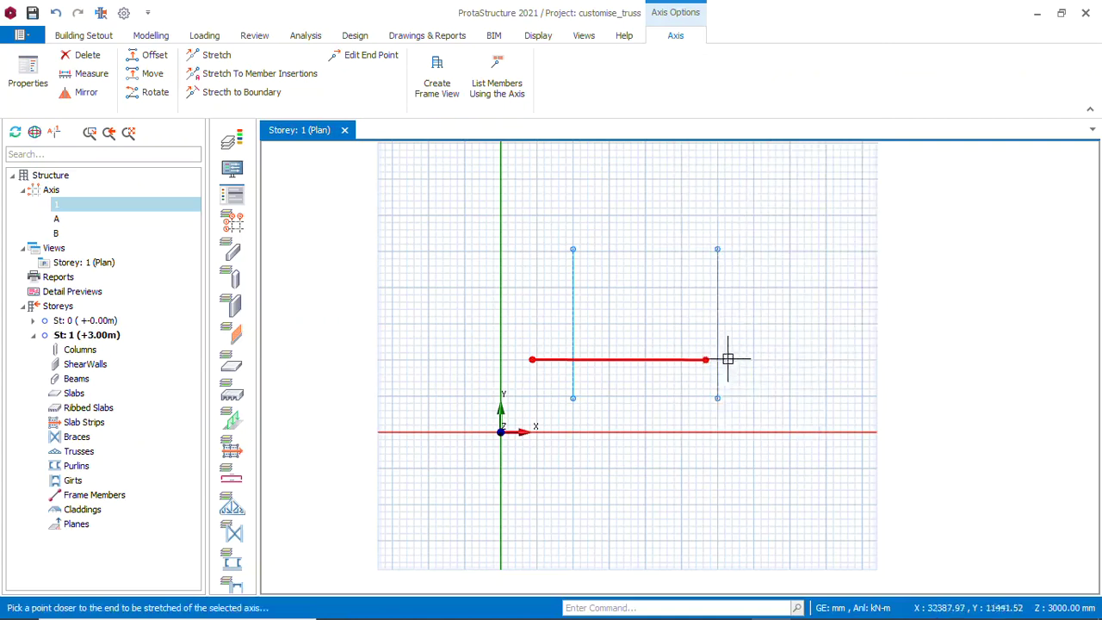
{"action": "scroll", "coordinate": [723, 358], "scroll_direction": "up", "scroll_amount": 4}
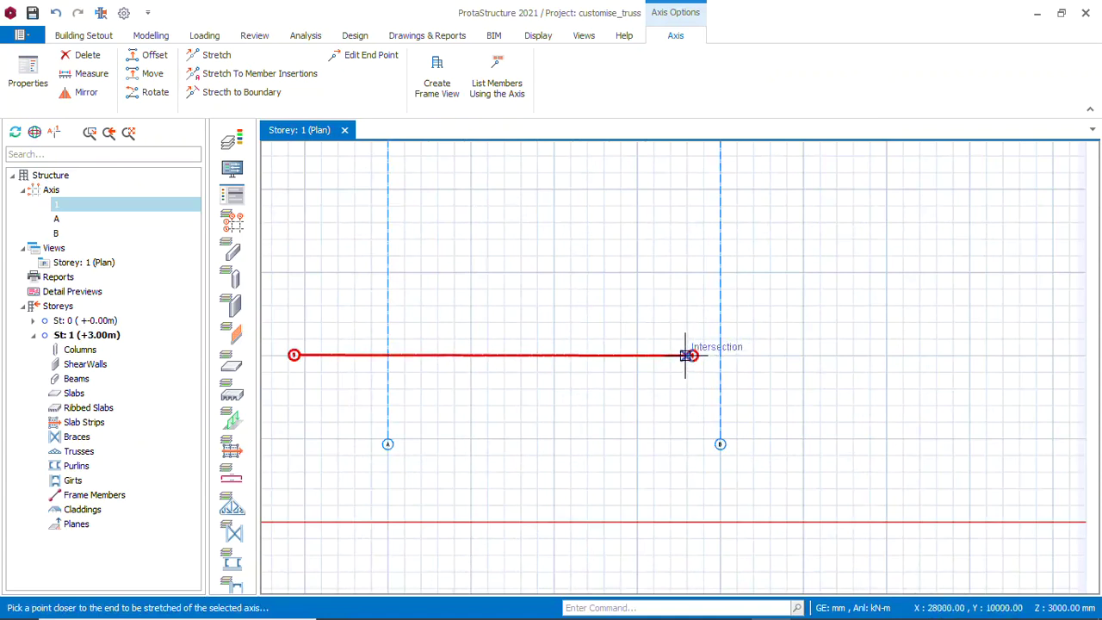
{"action": "left_click", "coordinate": [693, 356]}
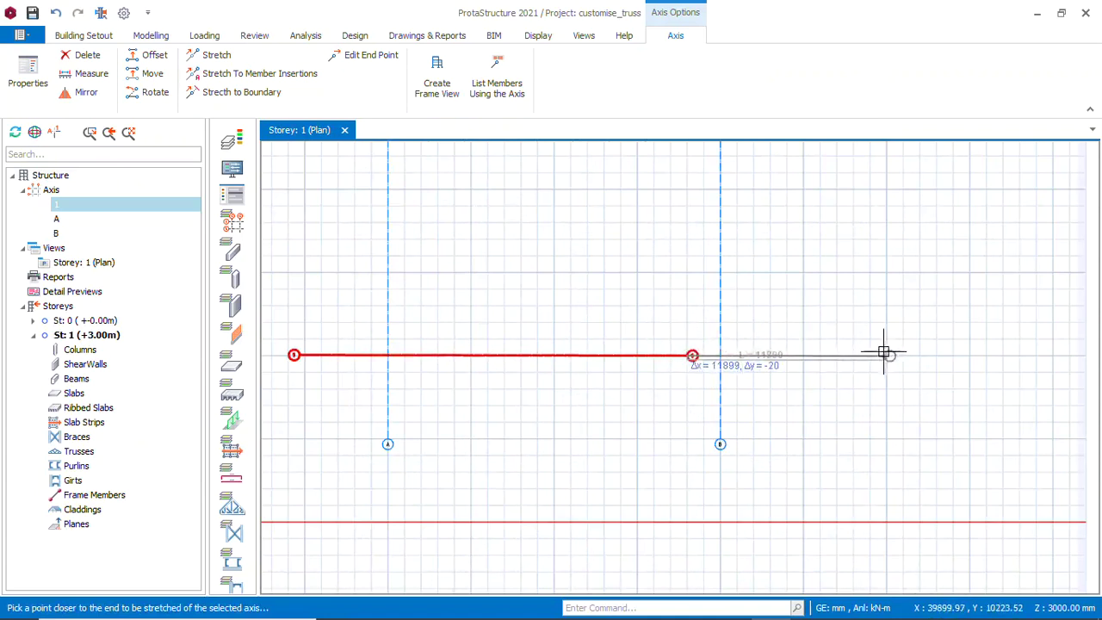
{"action": "left_click", "coordinate": [817, 354]}
{"action": "key", "text": "Escape"}
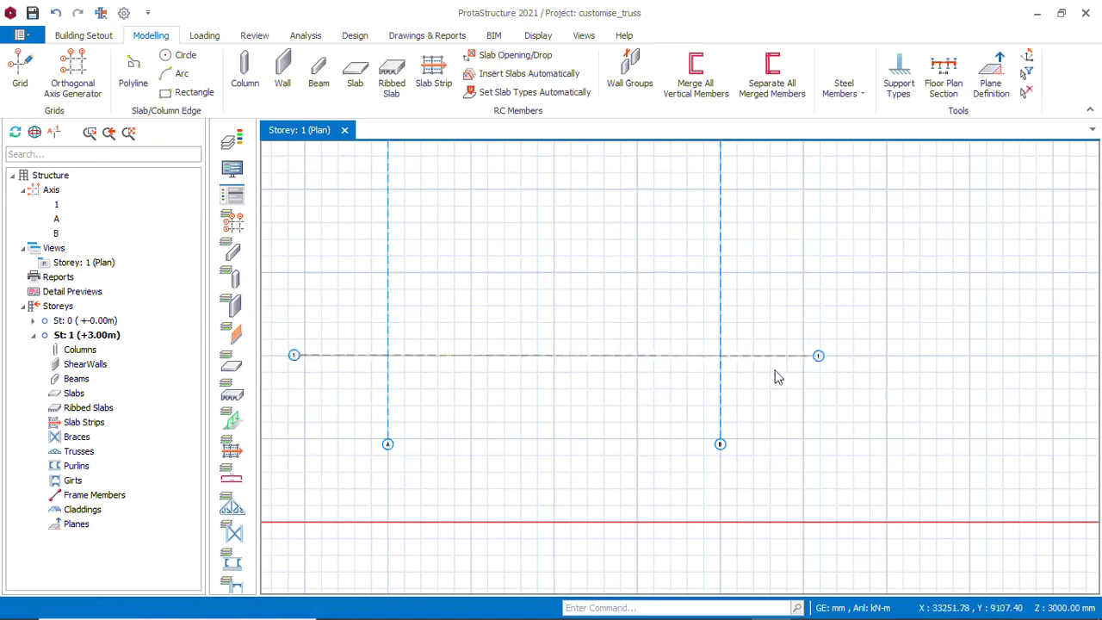
Offset the horizontal axis 6000 mm upwards to create a second horizontal axis
{"action": "scroll", "coordinate": [654, 327], "scroll_direction": "down", "scroll_amount": 2}
{"action": "scroll", "coordinate": [614, 378], "scroll_direction": "down", "scroll_amount": 1}
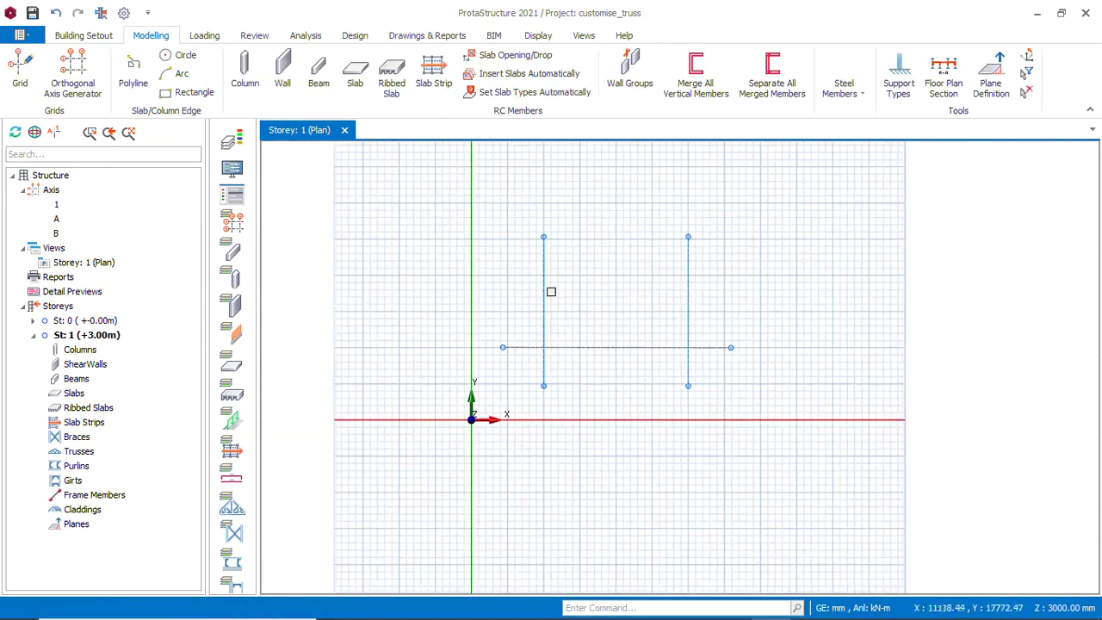
{"action": "scroll", "coordinate": [551, 297], "scroll_direction": "up", "scroll_amount": 2}
{"action": "scroll", "coordinate": [551, 323], "scroll_direction": "down", "scroll_amount": 3}
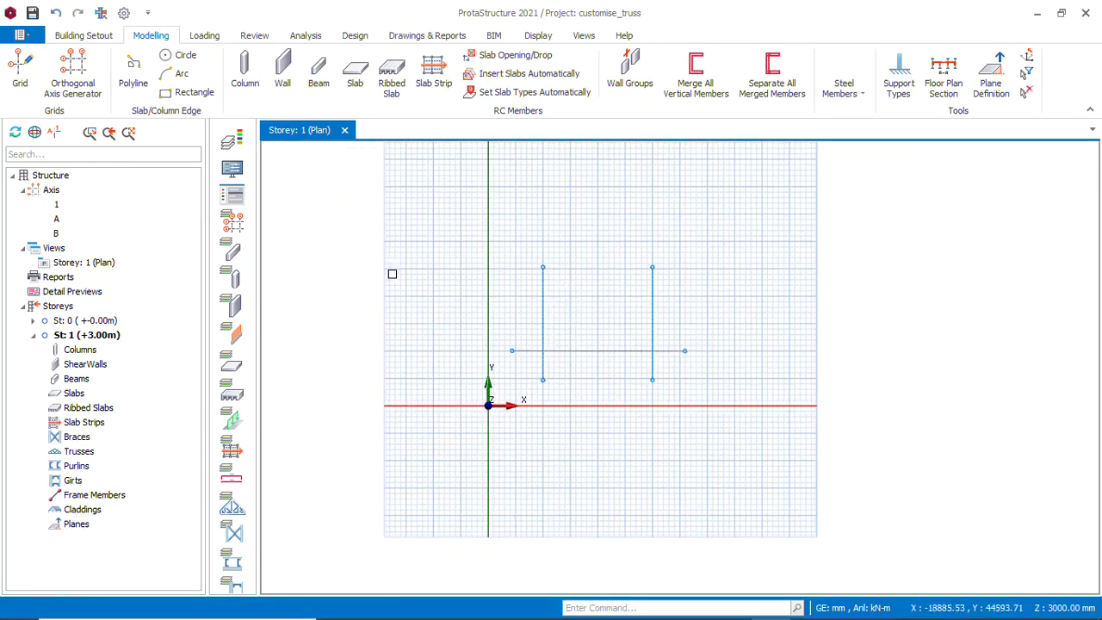
{"action": "left_click", "coordinate": [574, 351]}
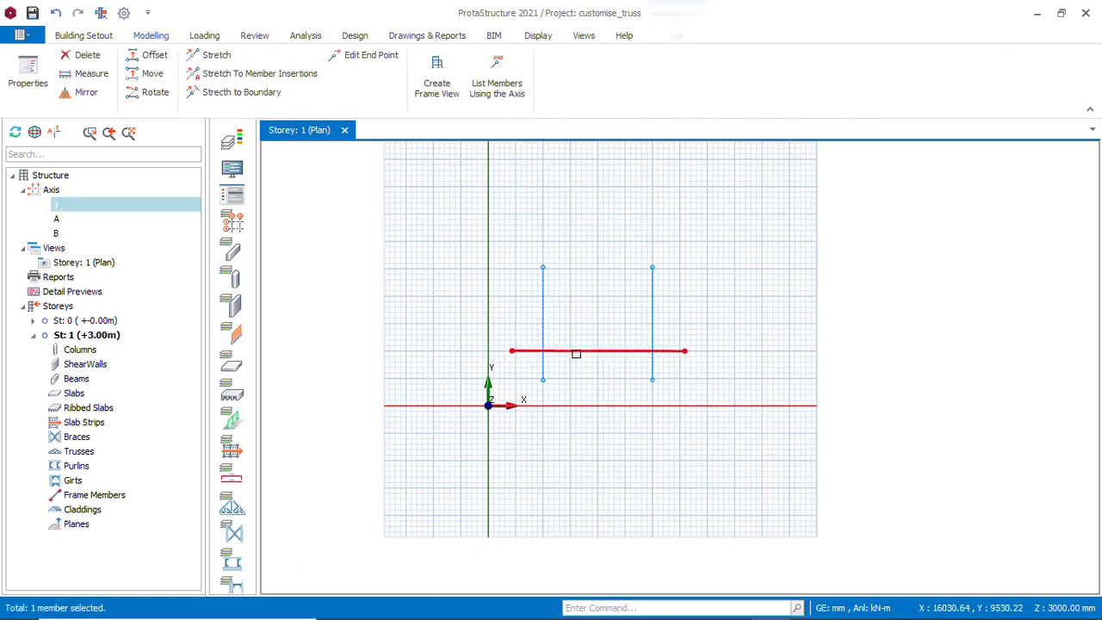
{"action": "right_click", "coordinate": [574, 352]}
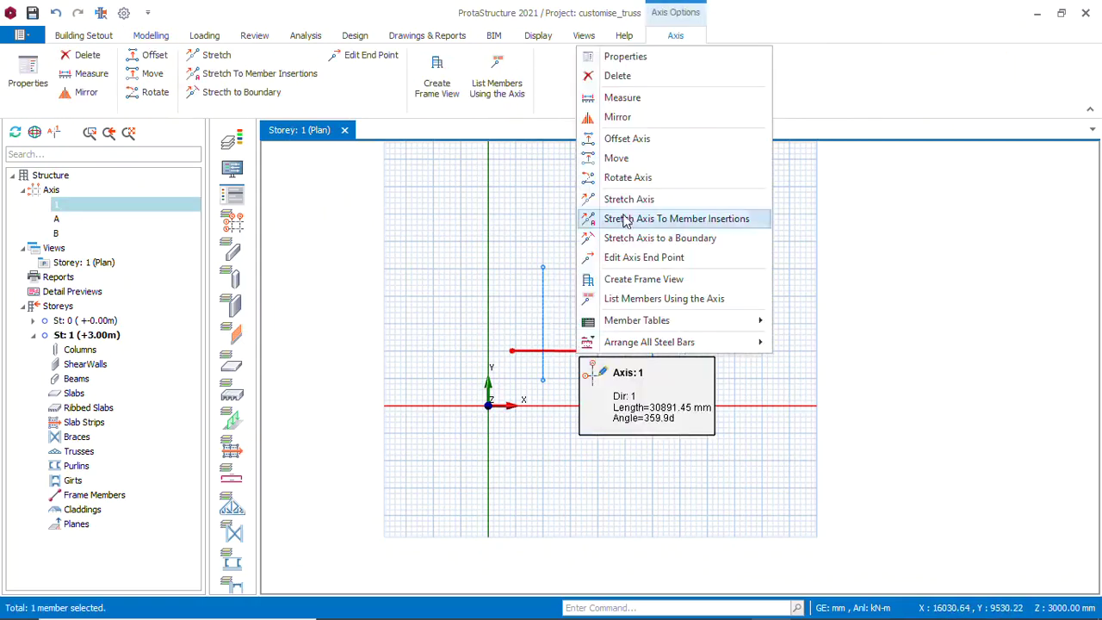
{"action": "left_click", "coordinate": [632, 141]}
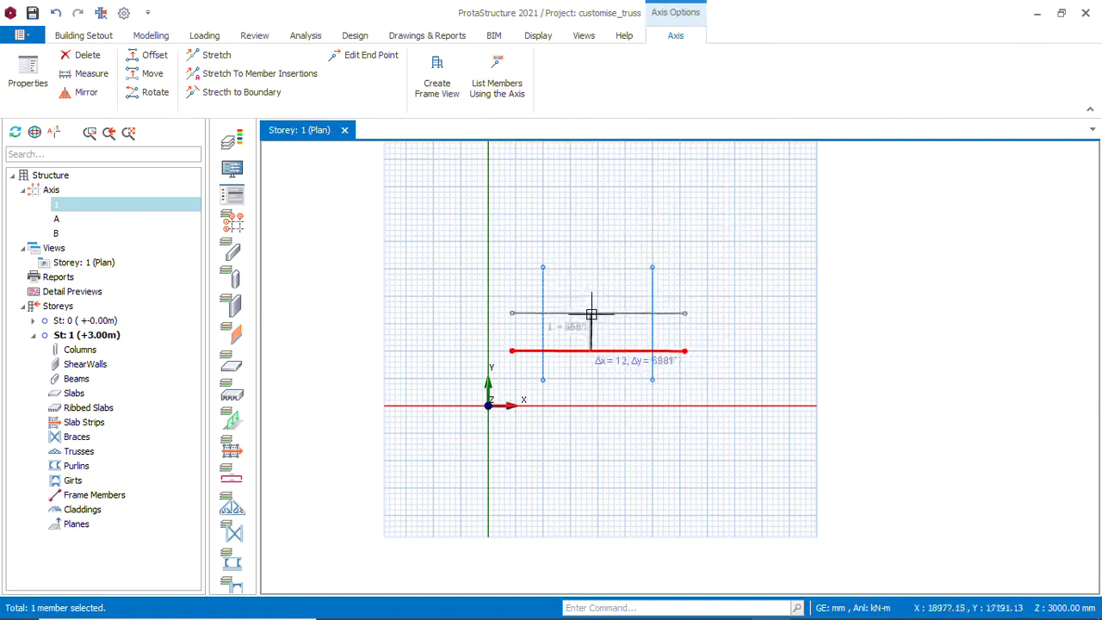
{"action": "scroll", "coordinate": [592, 313], "scroll_direction": "up", "scroll_amount": 2}
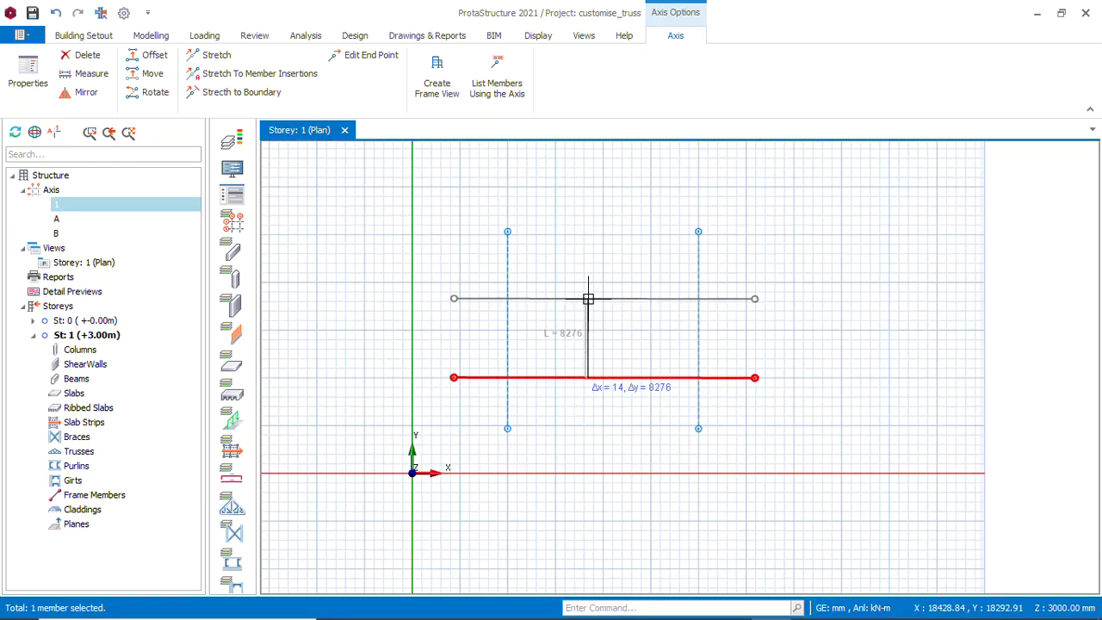
{"action": "key", "text": "Tab"}
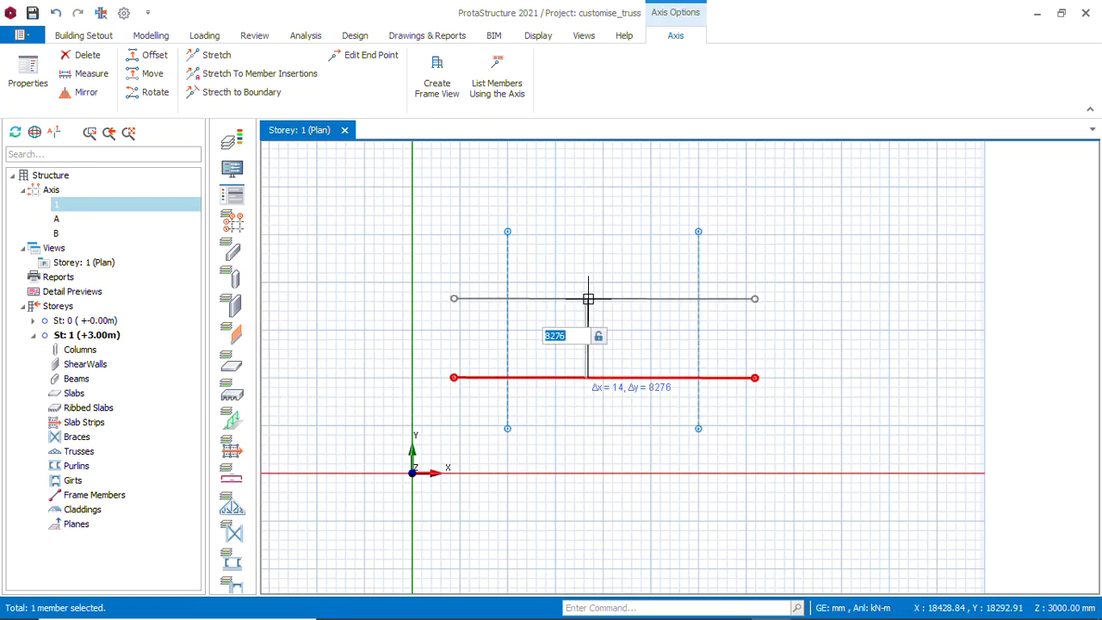
{"action": "type", "text": "6000"}
{"action": "key", "text": "Return"}
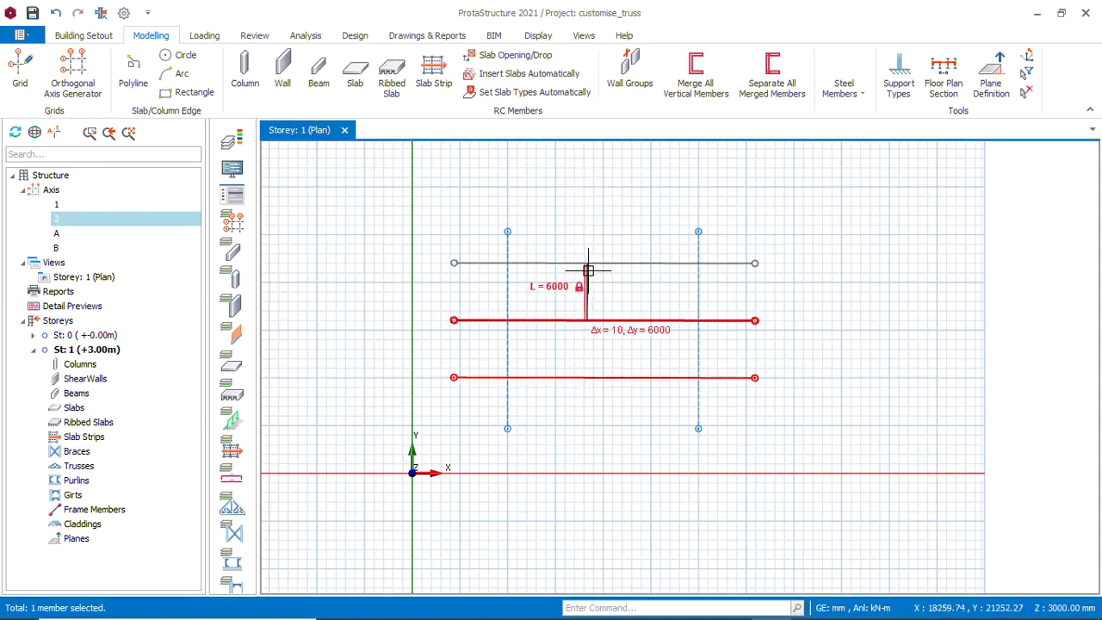
Add four more horizontal axes above at the same 6000 mm spacing and end the offset
{"action": "left_click", "coordinate": [586, 262]}
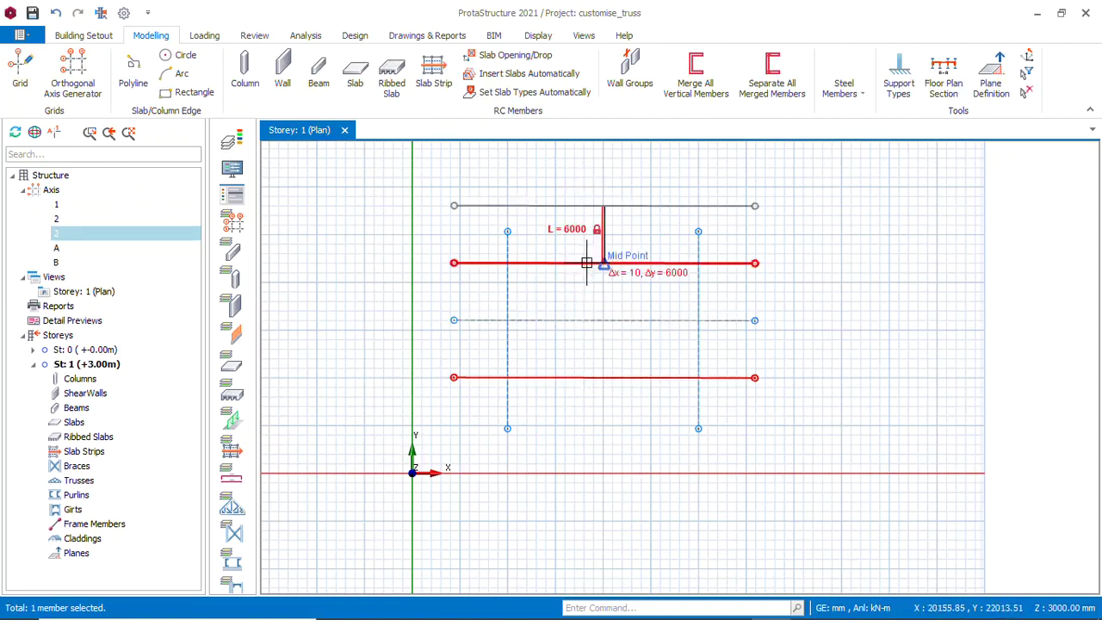
{"action": "left_click", "coordinate": [589, 223]}
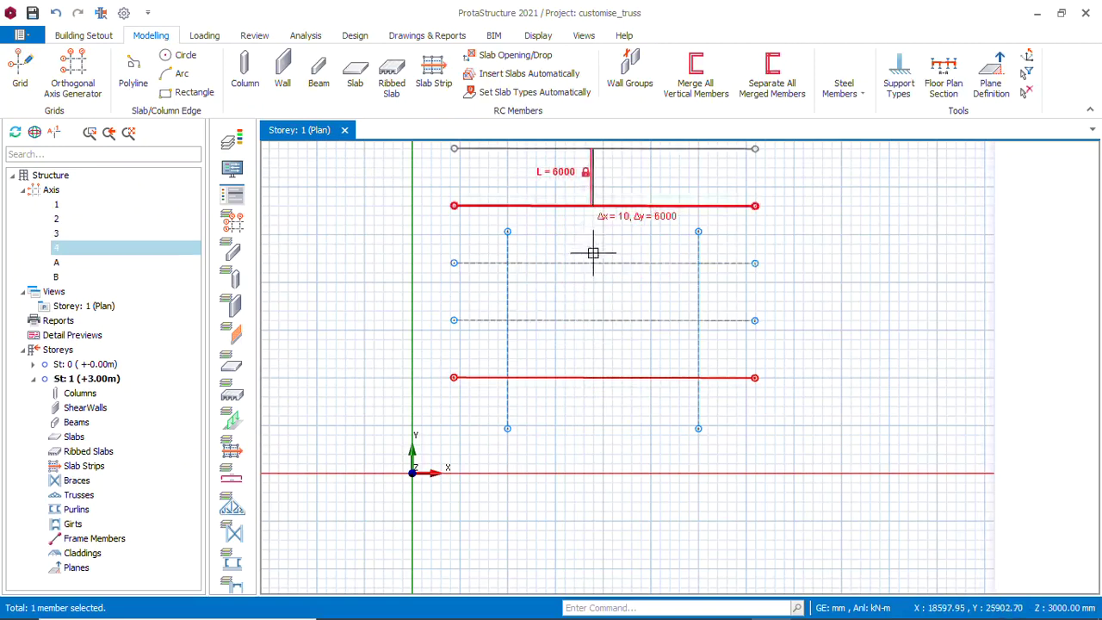
{"action": "scroll", "coordinate": [594, 310], "scroll_direction": "down", "scroll_amount": 2}
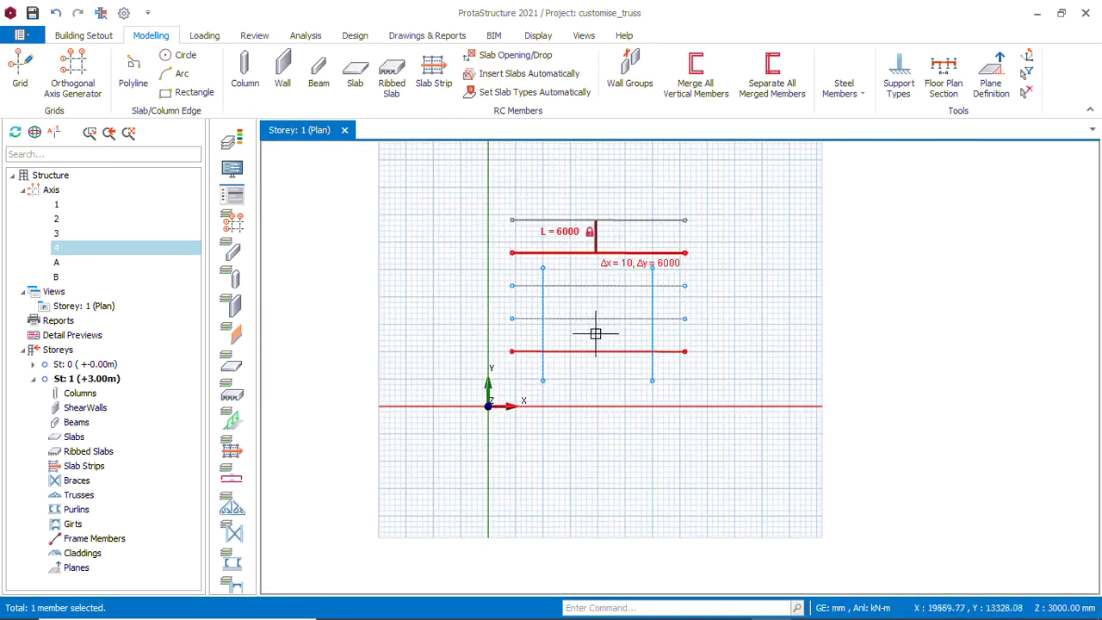
{"action": "left_click", "coordinate": [602, 185]}
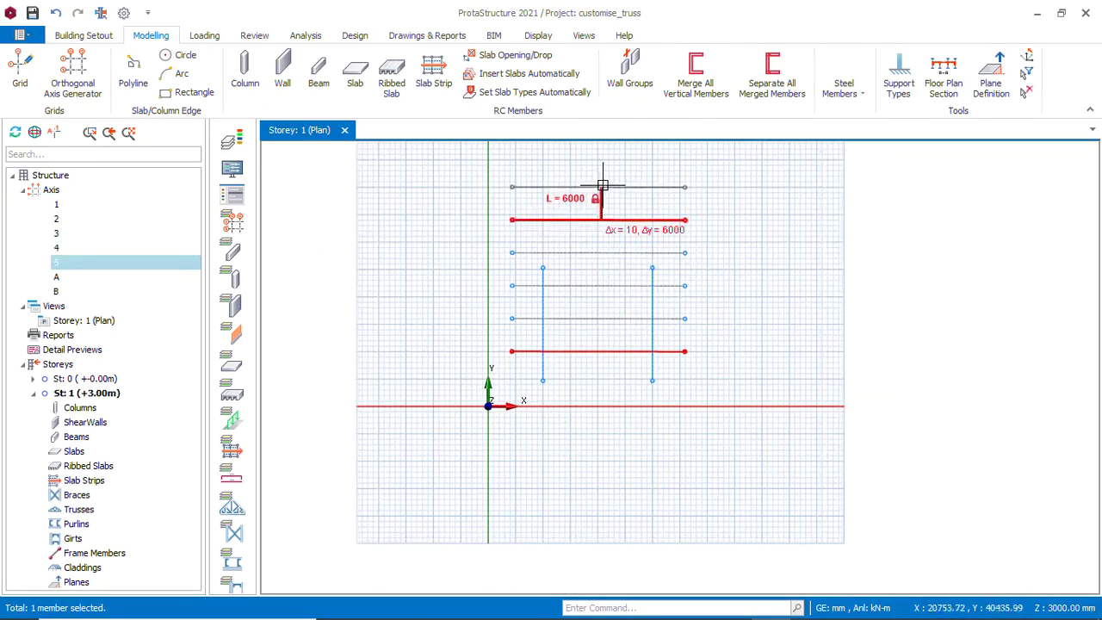
{"action": "scroll", "coordinate": [597, 284], "scroll_direction": "up", "scroll_amount": 2}
{"action": "scroll", "coordinate": [588, 392], "scroll_direction": "down", "scroll_amount": 2}
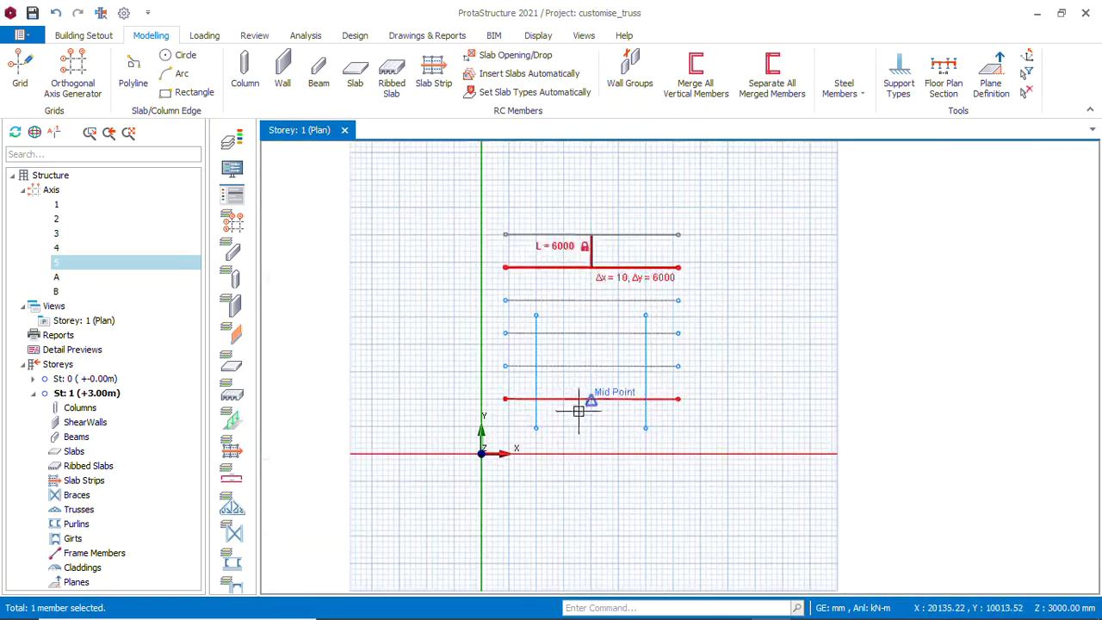
{"action": "left_click", "coordinate": [604, 198]}
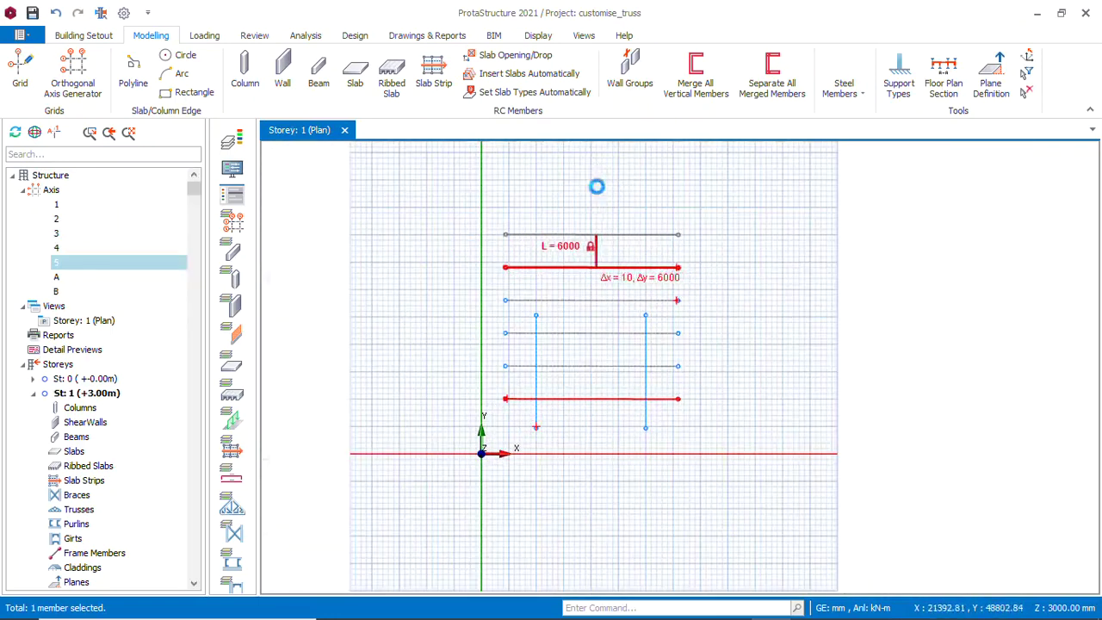
{"action": "scroll", "coordinate": [593, 185], "scroll_direction": "up", "scroll_amount": 1}
{"action": "scroll", "coordinate": [588, 353], "scroll_direction": "up", "scroll_amount": 1}
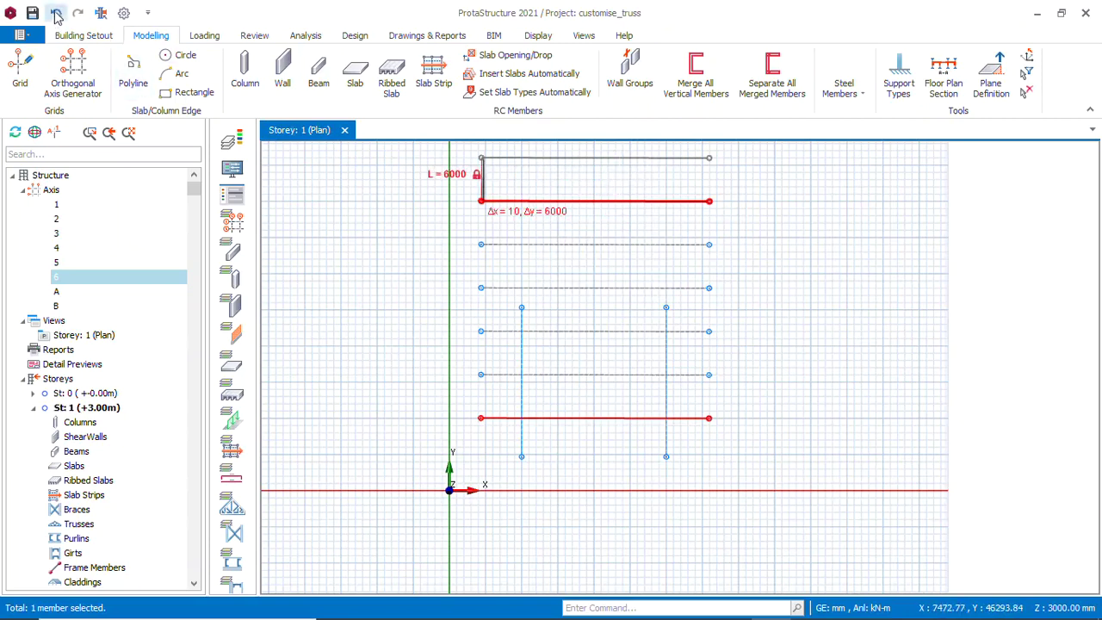
{"action": "key", "text": "Escape"}
{"action": "key", "text": "Escape"}
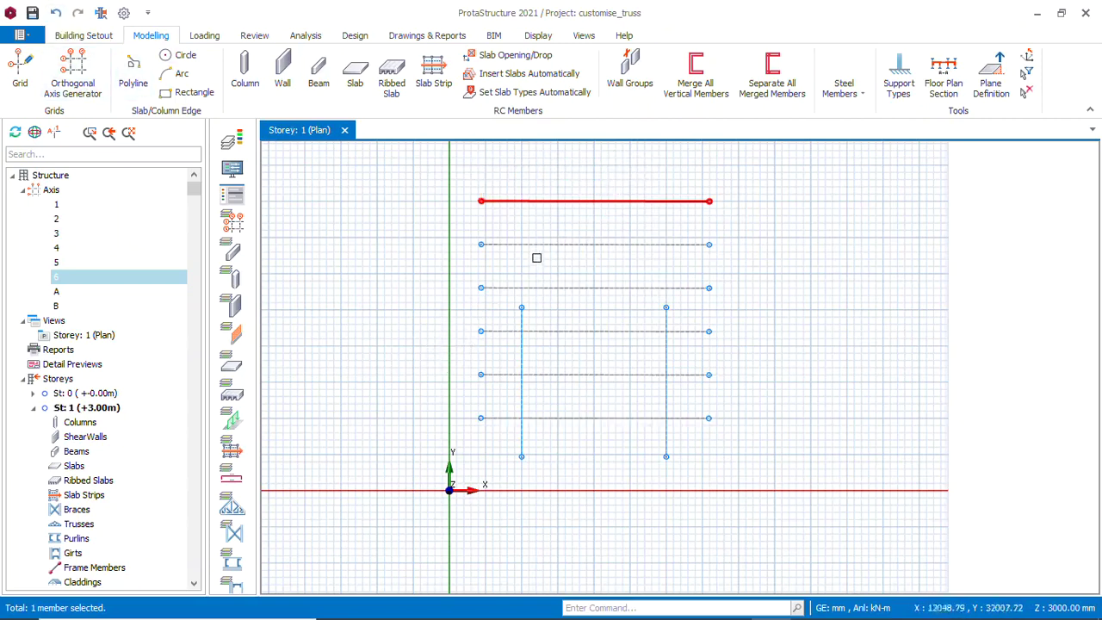
Stretch the upper ends of vertical axes A and B together past the uppermost horizontal axis
{"action": "scroll", "coordinate": [569, 401], "scroll_direction": "up", "scroll_amount": 2}
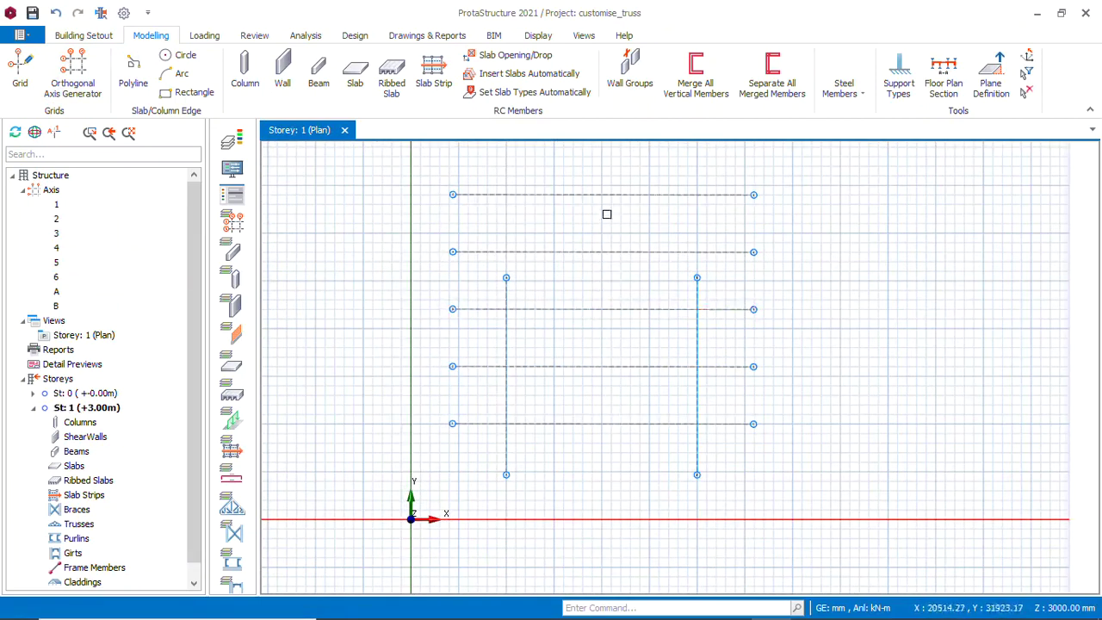
{"action": "scroll", "coordinate": [591, 388], "scroll_direction": "down", "scroll_amount": 1}
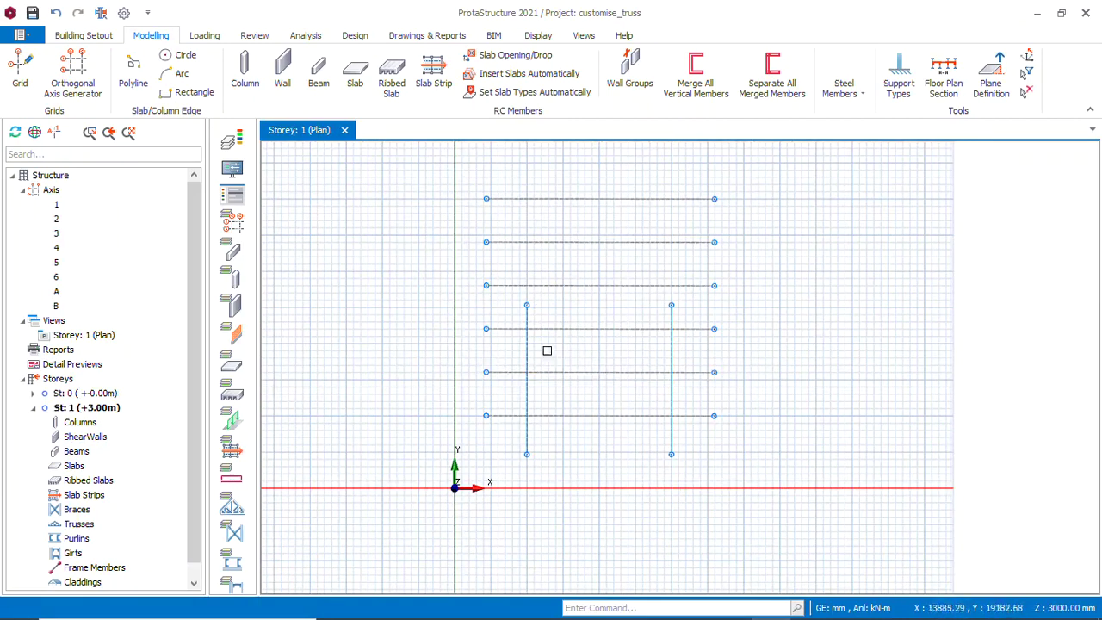
{"action": "left_click", "coordinate": [527, 355]}
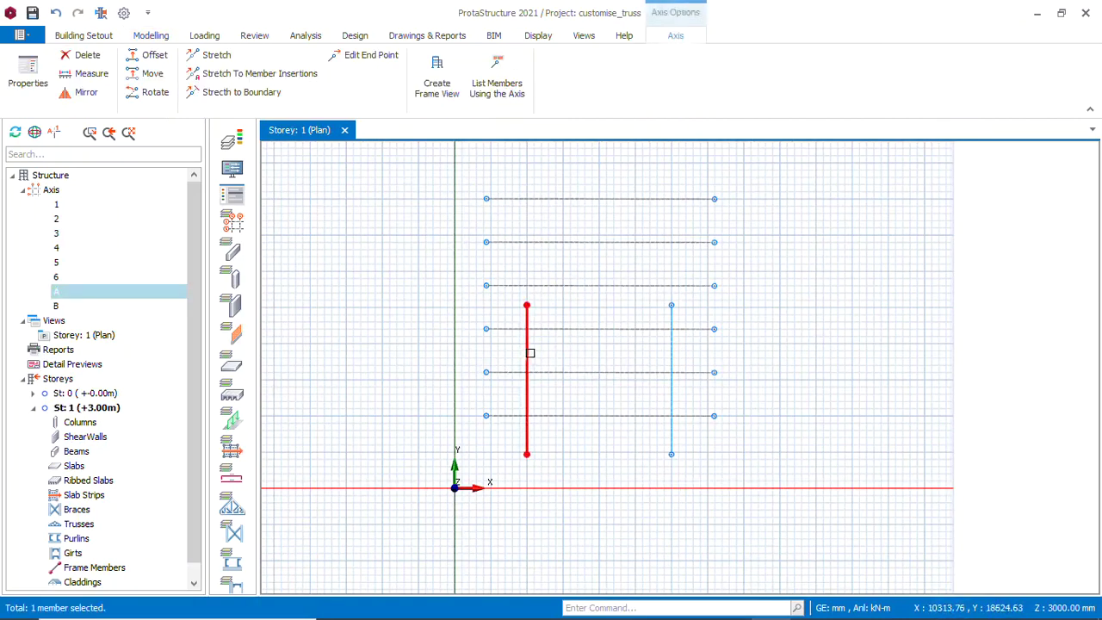
{"action": "left_click", "coordinate": [669, 350]}
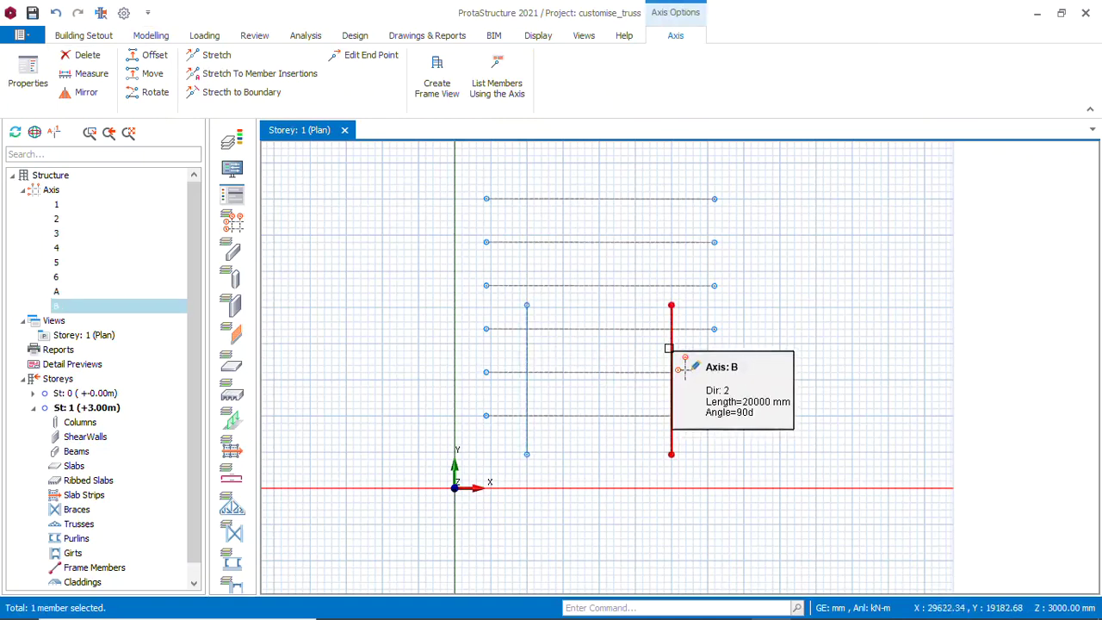
{"action": "scroll", "coordinate": [460, 278], "scroll_direction": "up", "scroll_amount": 1}
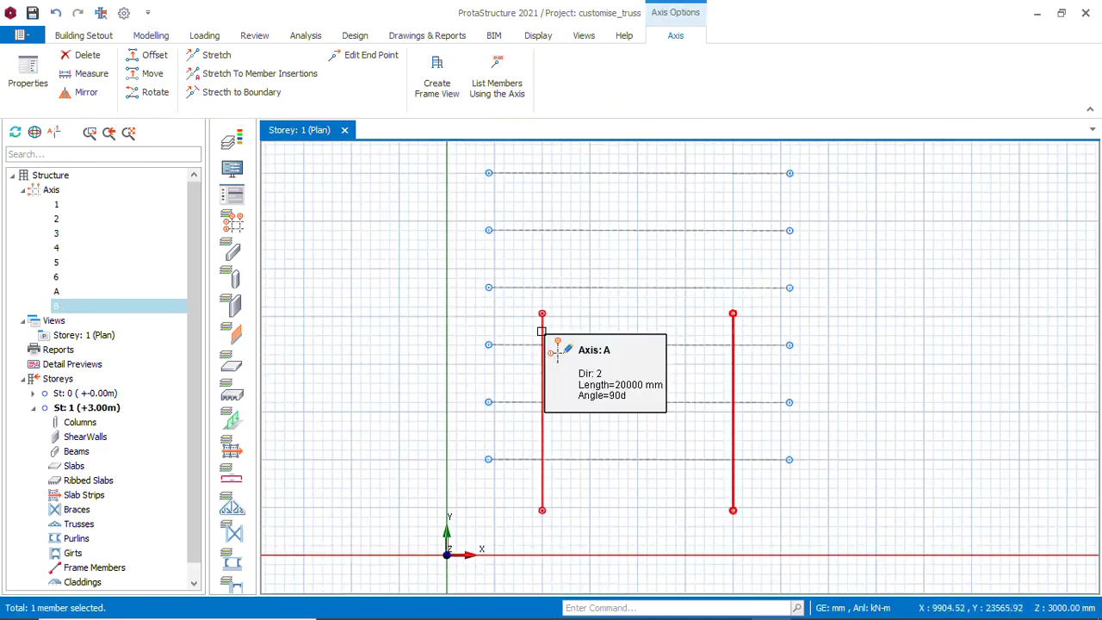
{"action": "left_click", "coordinate": [541, 331], "text": "shift"}
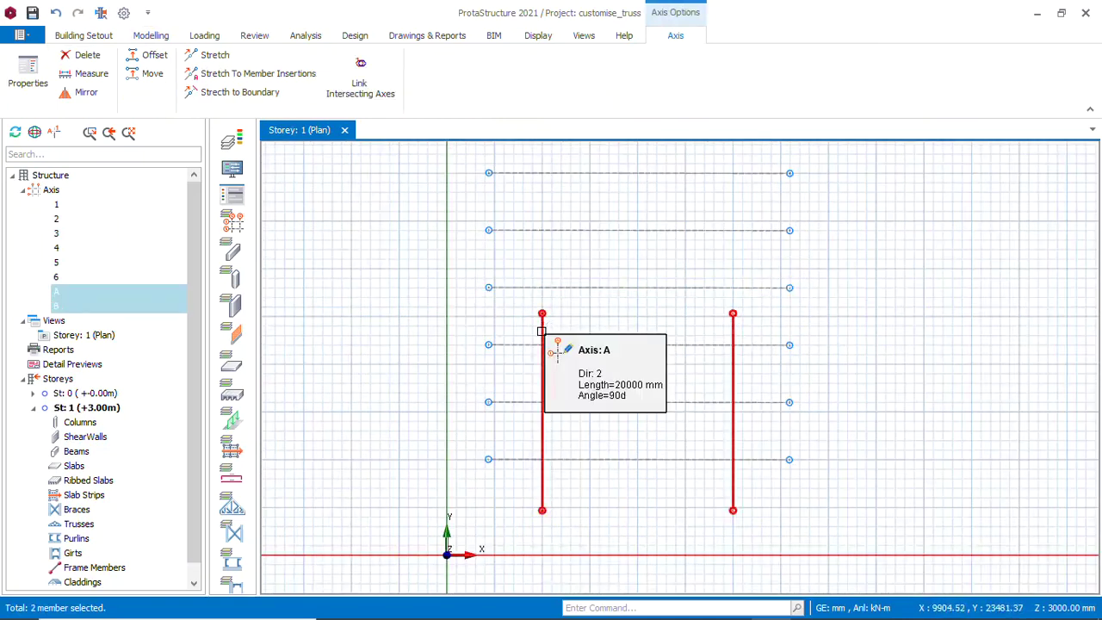
{"action": "right_click", "coordinate": [541, 330]}
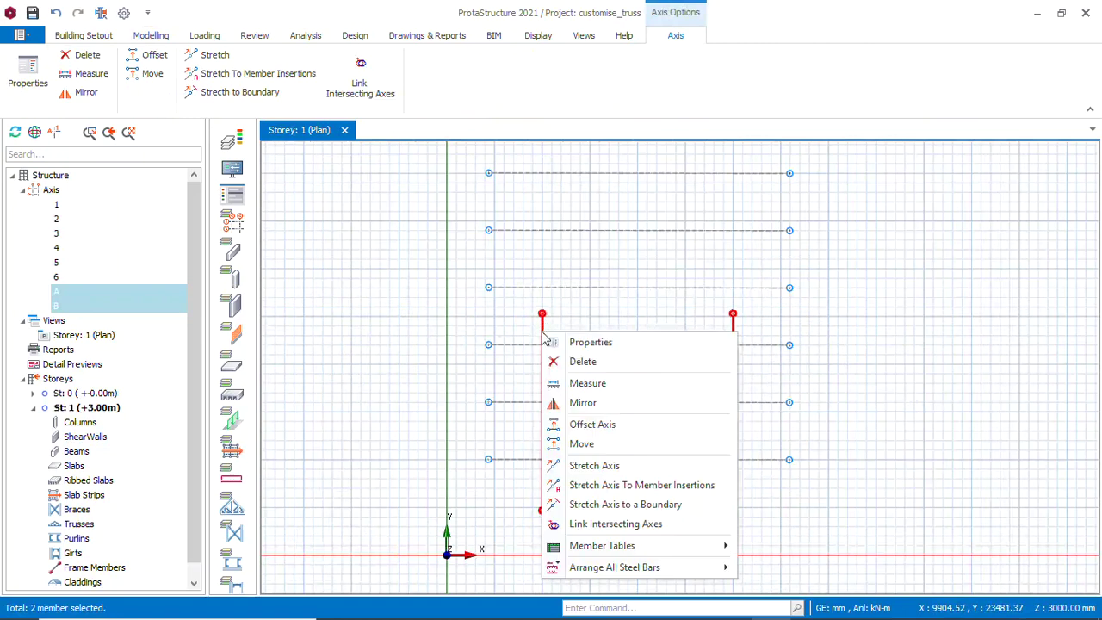
{"action": "left_click", "coordinate": [600, 469]}
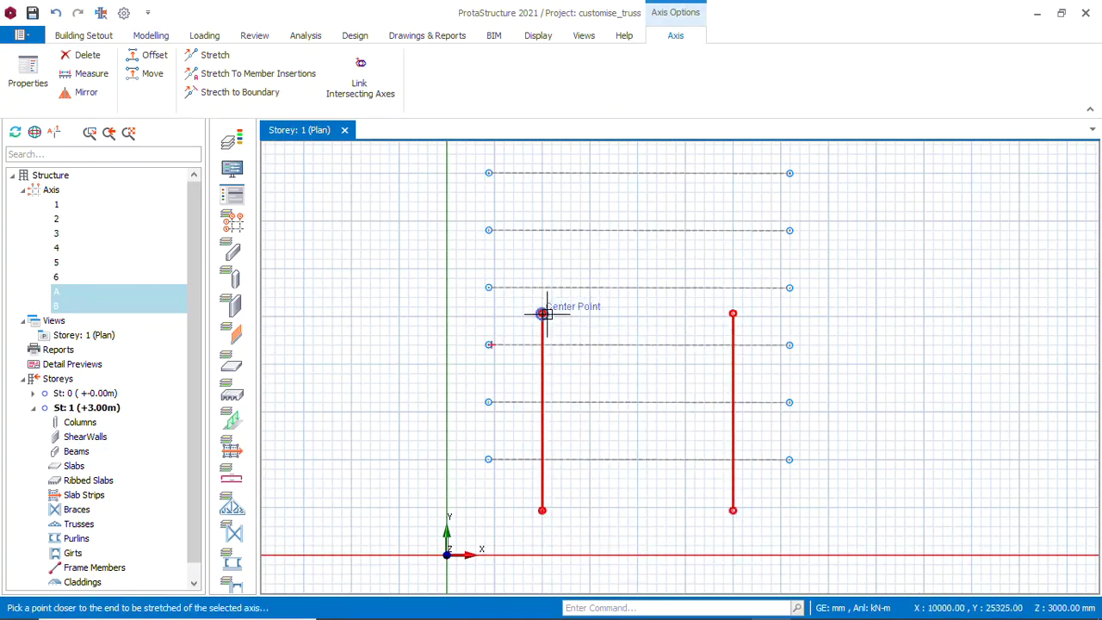
{"action": "left_click", "coordinate": [543, 316]}
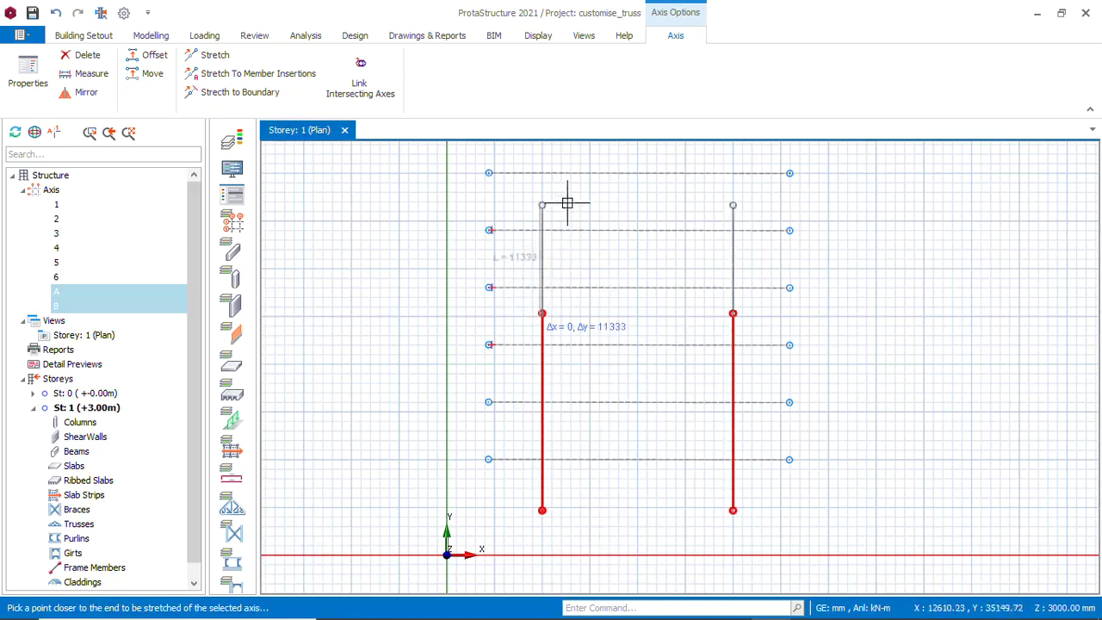
{"action": "left_click", "coordinate": [562, 152]}
{"action": "scroll", "coordinate": [558, 303], "scroll_direction": "down", "scroll_amount": 2}
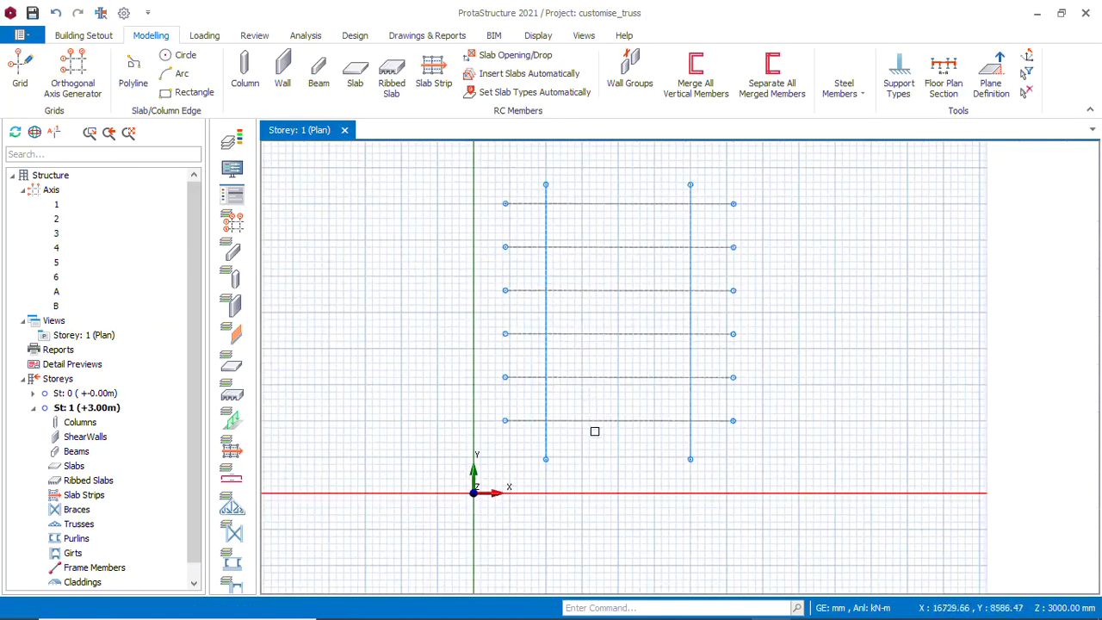
{"action": "scroll", "coordinate": [611, 477], "scroll_direction": "up", "scroll_amount": 1}
{"action": "scroll", "coordinate": [620, 469], "scroll_direction": "down", "scroll_amount": 1}
{"action": "scroll", "coordinate": [692, 347], "scroll_direction": "up", "scroll_amount": 2}
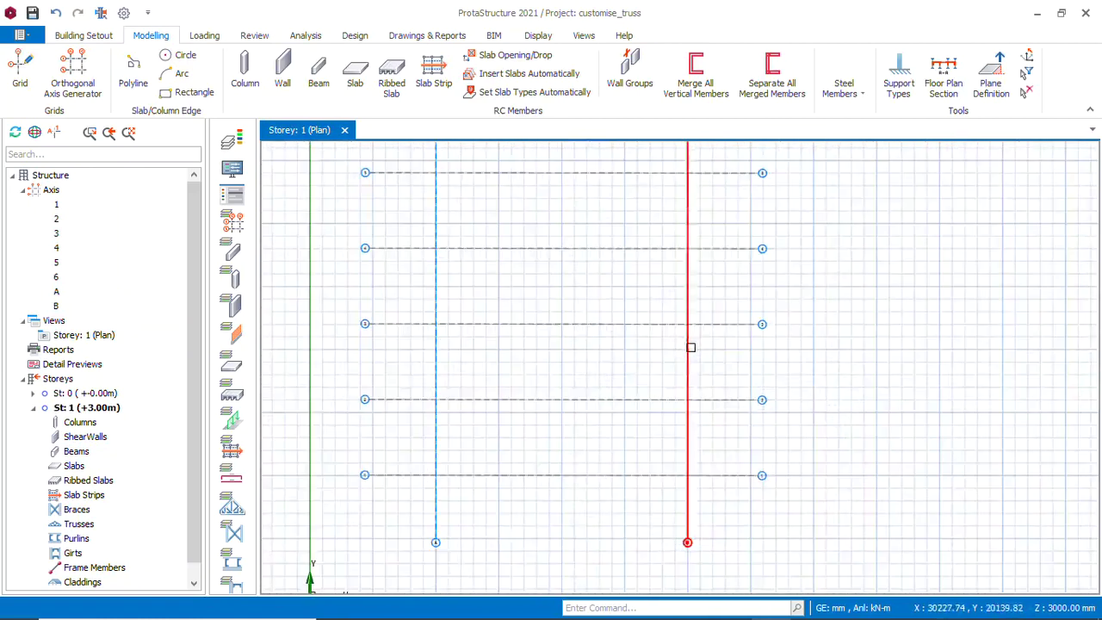
{"action": "scroll", "coordinate": [608, 330], "scroll_direction": "down", "scroll_amount": 2}
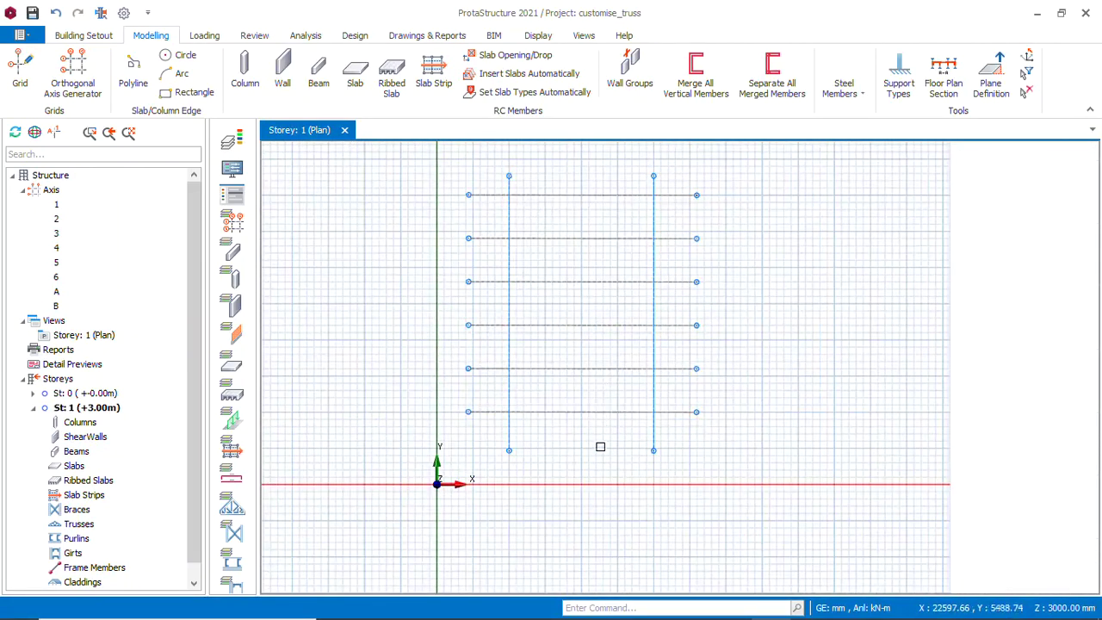
{"action": "scroll", "coordinate": [601, 446], "scroll_direction": "up", "scroll_amount": 1}
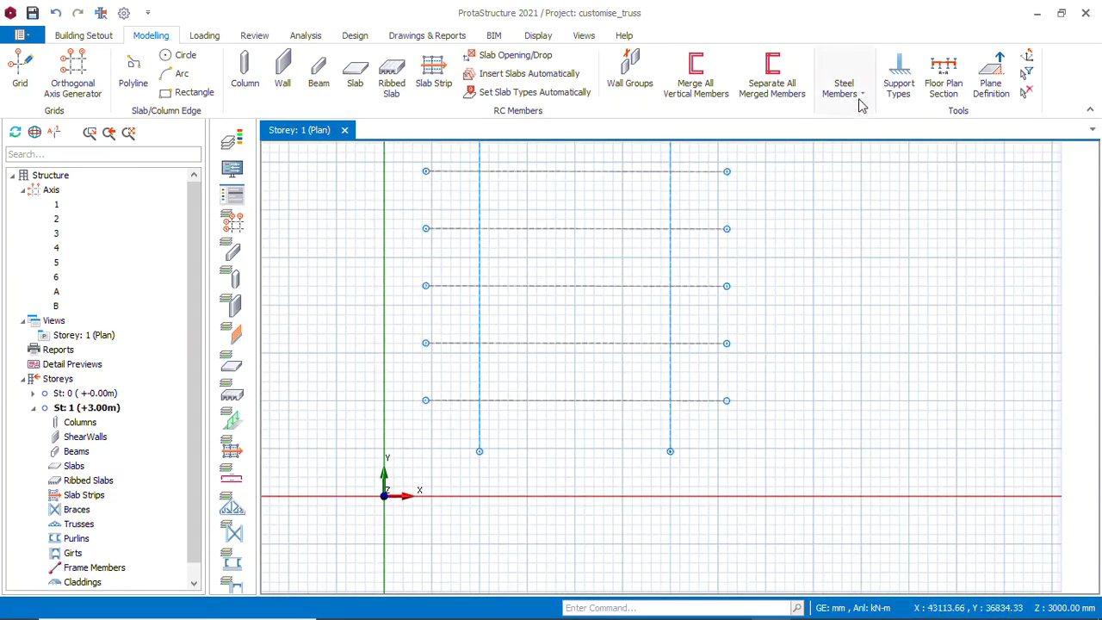
{"action": "scroll", "coordinate": [527, 410], "scroll_direction": "down", "scroll_amount": 1}
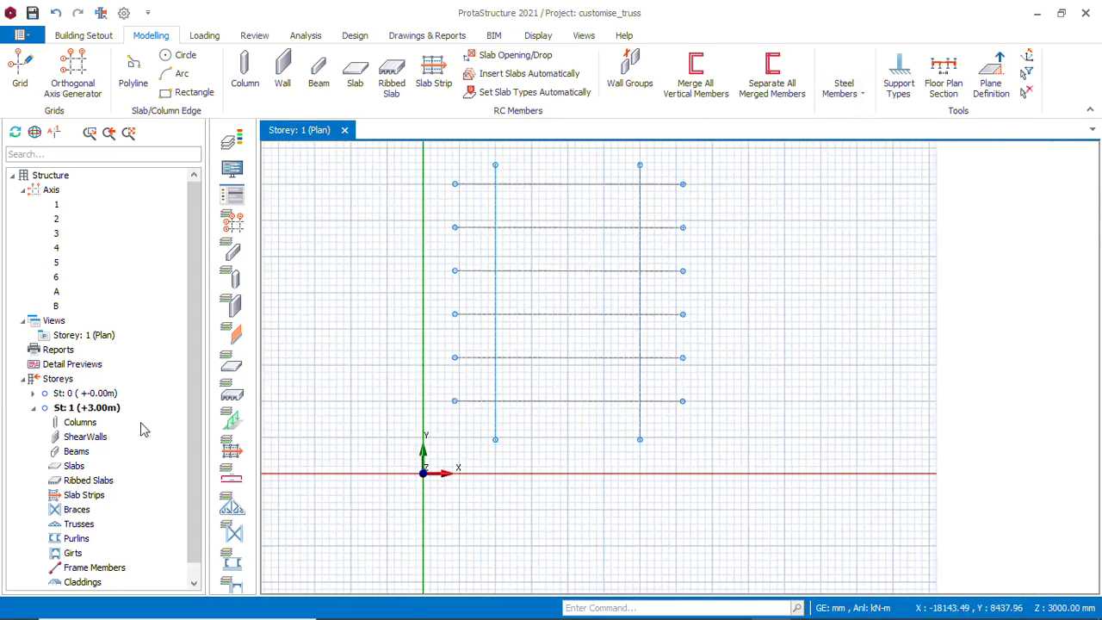
{"action": "left_click", "coordinate": [105, 409]}
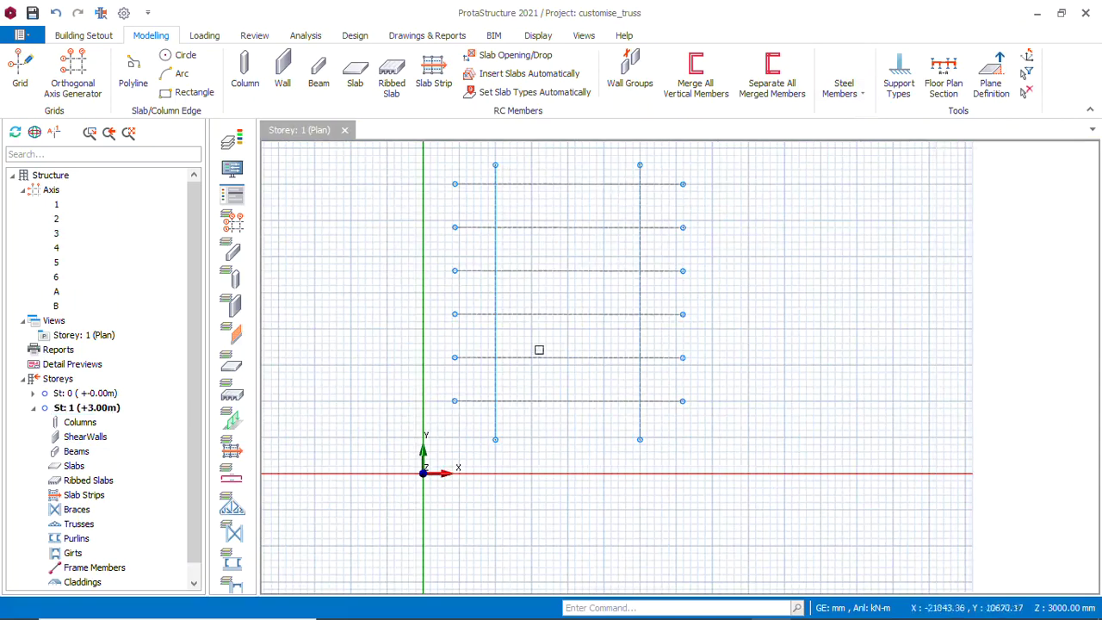
Start a steel column and switch its section database from BS to Euro
{"action": "left_click", "coordinate": [860, 93]}
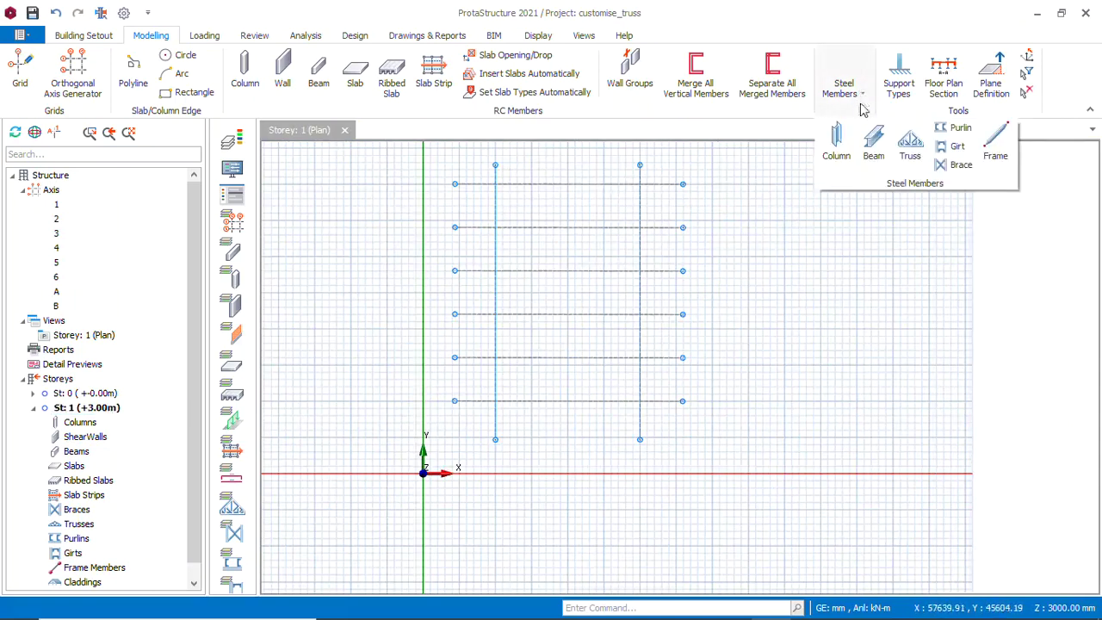
{"action": "left_click", "coordinate": [835, 146]}
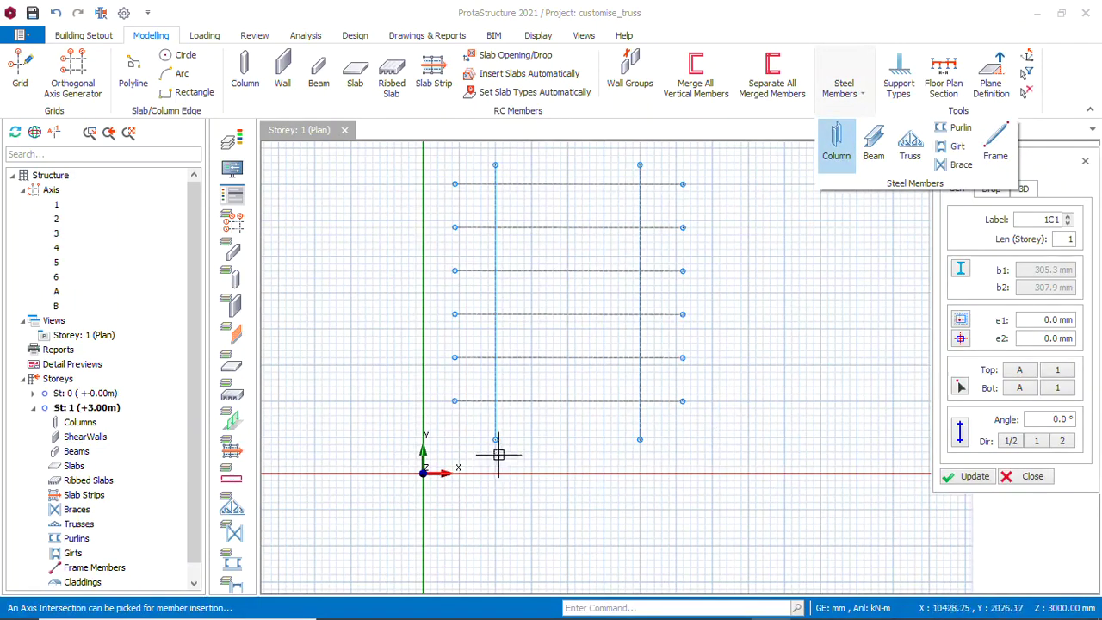
{"action": "left_click", "coordinate": [960, 274]}
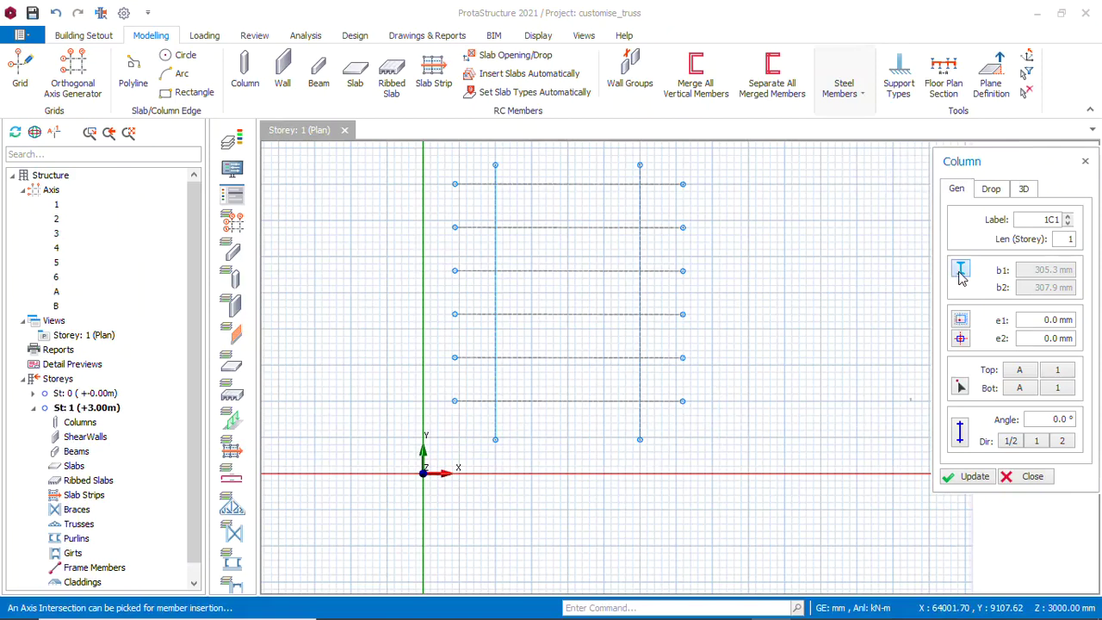
{"action": "left_click", "coordinate": [961, 272]}
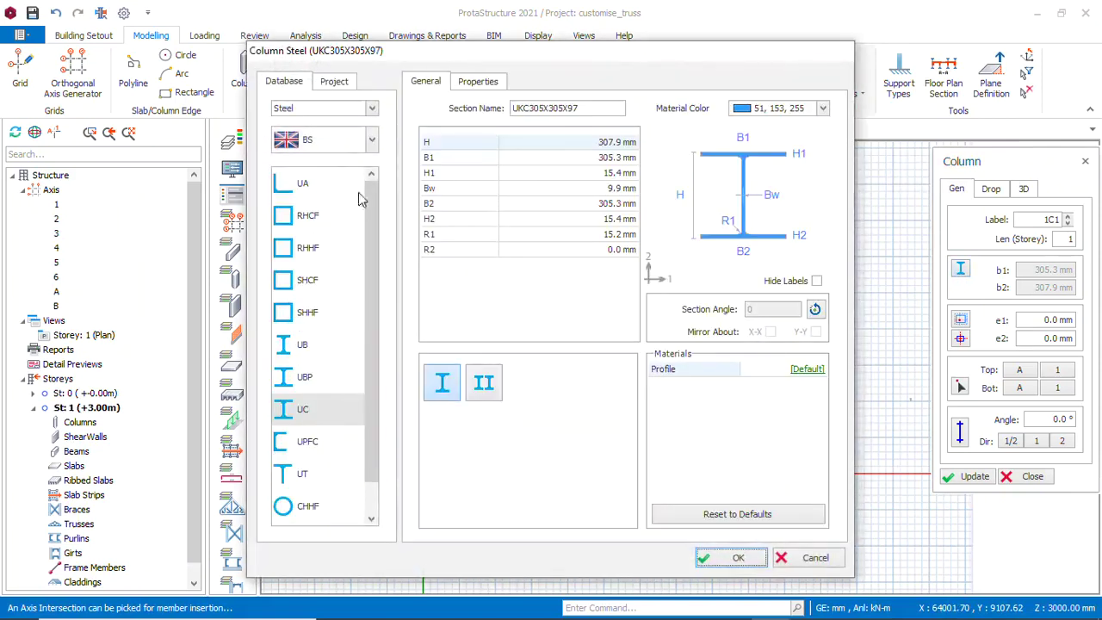
{"action": "left_click", "coordinate": [373, 142]}
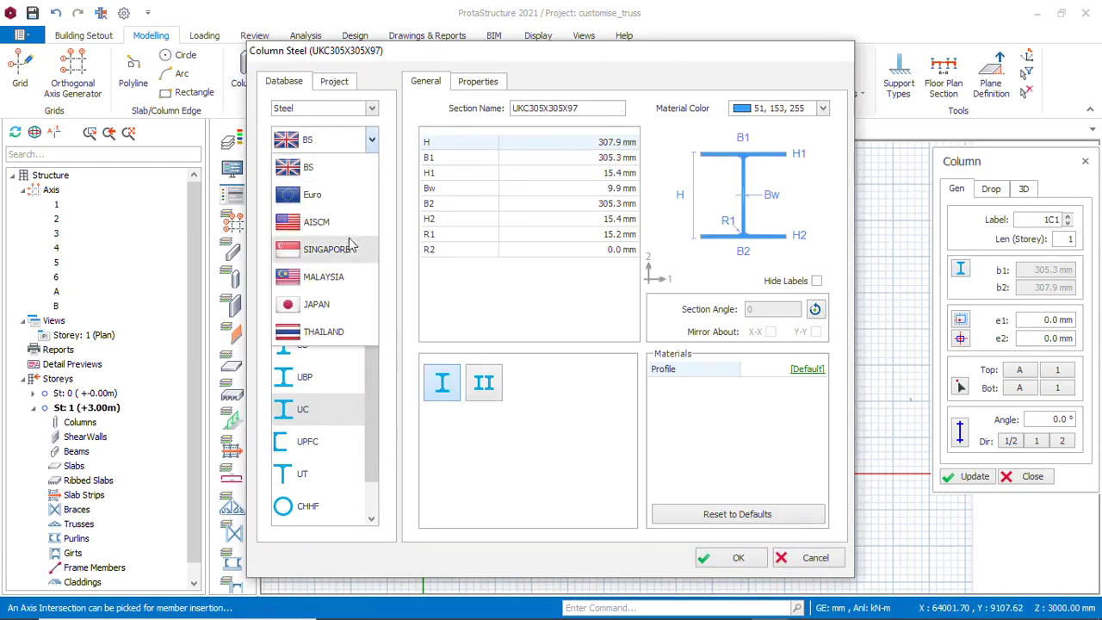
{"action": "left_click", "coordinate": [312, 196]}
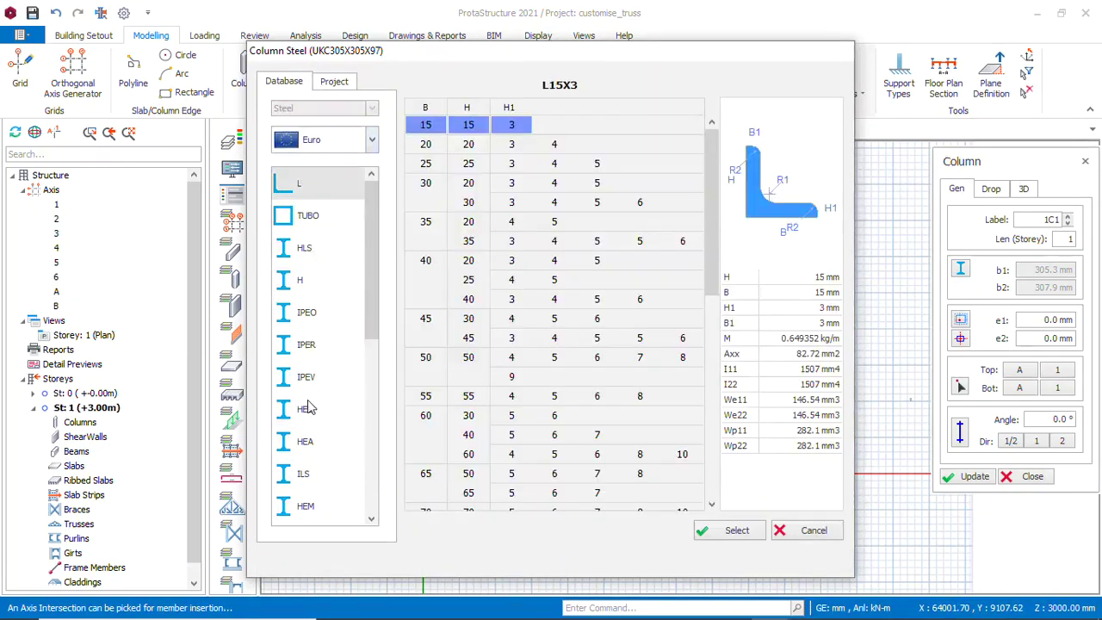
Assign the HE450X123 section to the column, rotate the section to 90 degrees and accept it
{"action": "scroll", "coordinate": [308, 409], "scroll_direction": "down", "scroll_amount": 1}
{"action": "scroll", "coordinate": [308, 408], "scroll_direction": "down", "scroll_amount": 2}
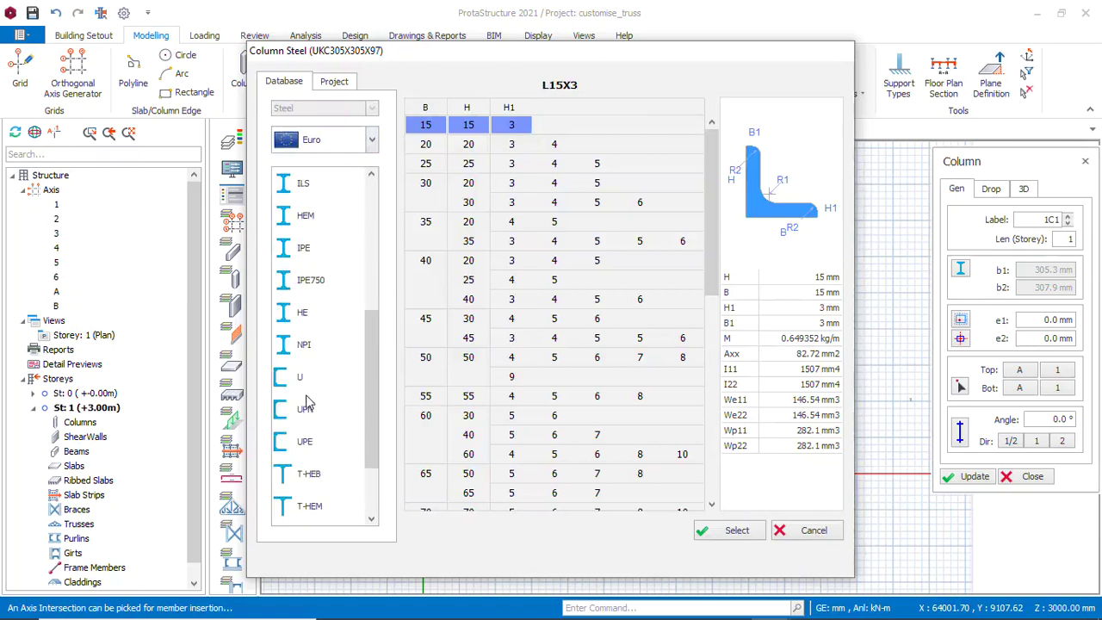
{"action": "left_click", "coordinate": [302, 315]}
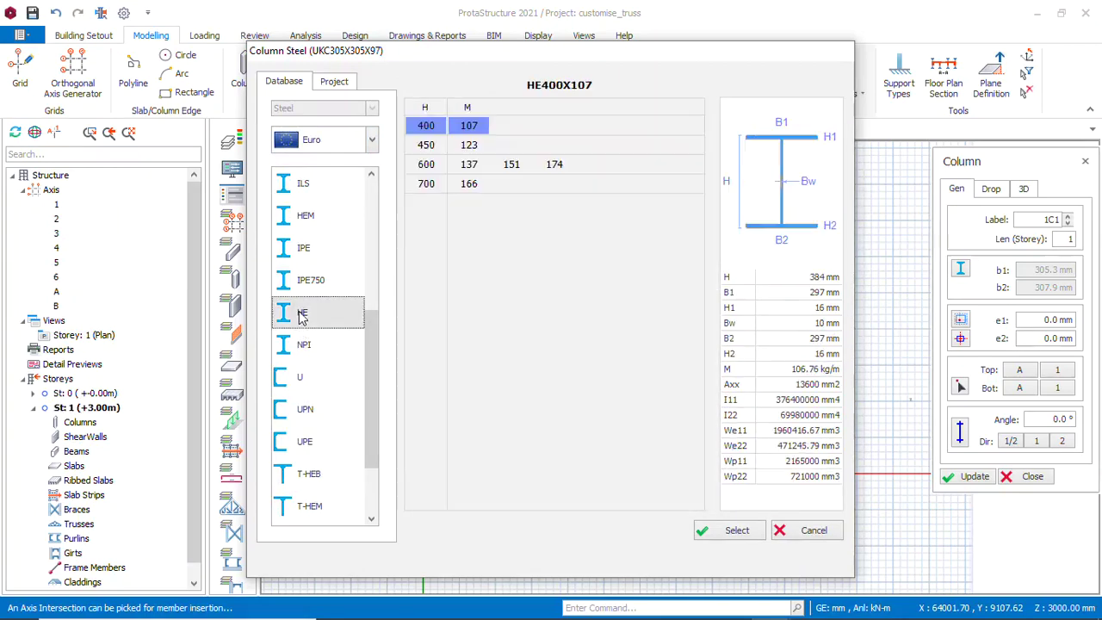
{"action": "left_click", "coordinate": [477, 146]}
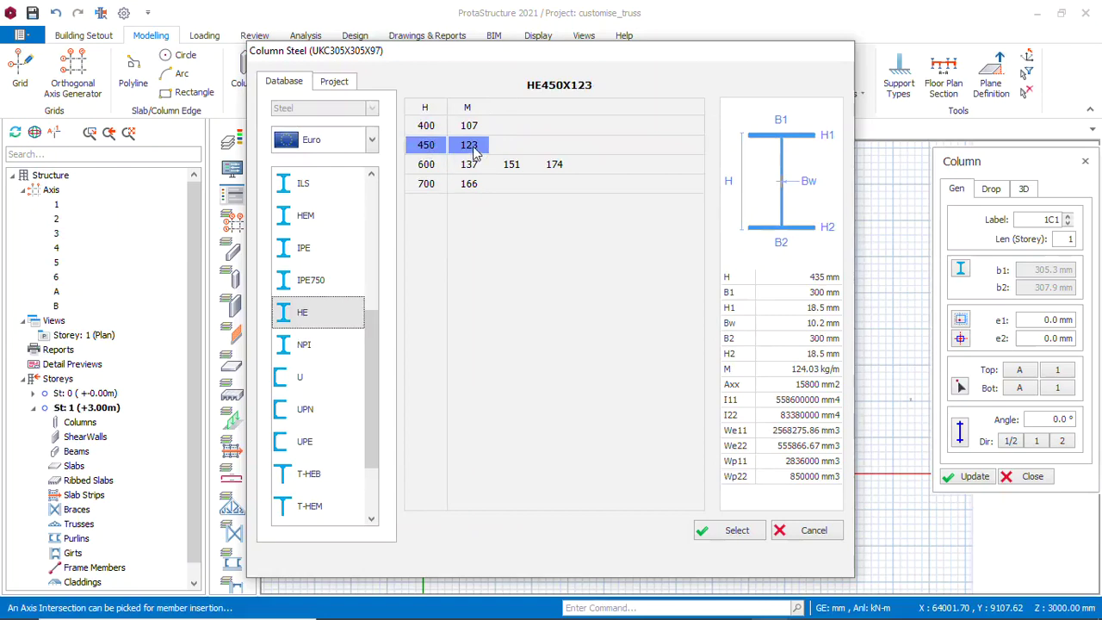
{"action": "left_click", "coordinate": [734, 532]}
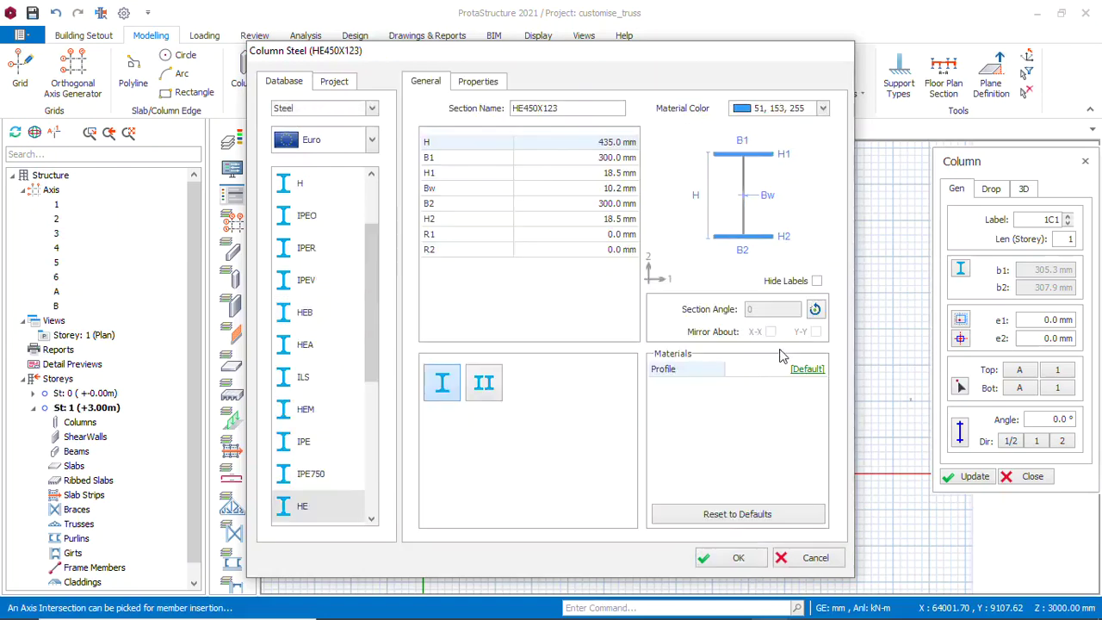
{"action": "left_click", "coordinate": [816, 311]}
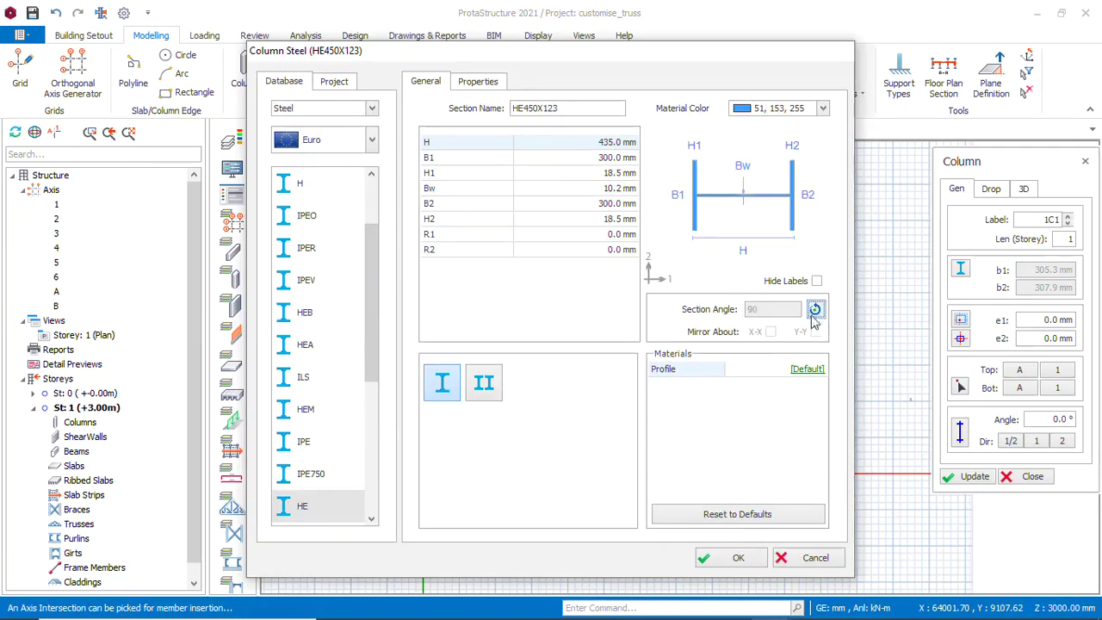
{"action": "left_click", "coordinate": [738, 559]}
Insert the steel columns at every intersection of vertical axes A and B with the six horizontal axes
{"action": "scroll", "coordinate": [487, 389], "scroll_direction": "up", "scroll_amount": 3}
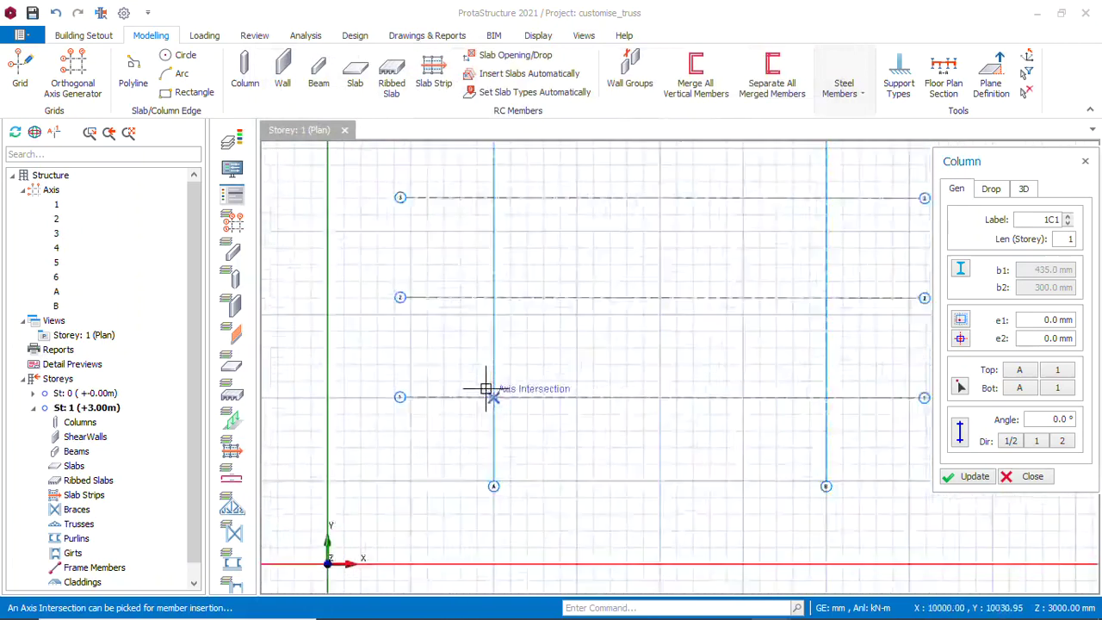
{"action": "scroll", "coordinate": [487, 389], "scroll_direction": "up", "scroll_amount": 4}
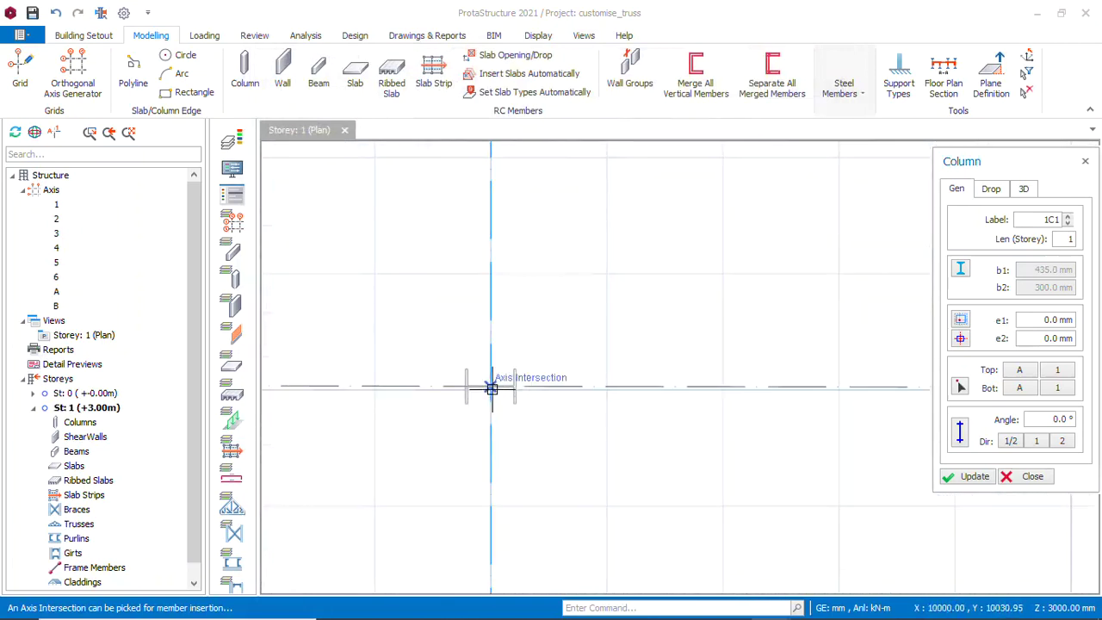
{"action": "left_click", "coordinate": [490, 389]}
{"action": "scroll", "coordinate": [426, 465], "scroll_direction": "down", "scroll_amount": 6}
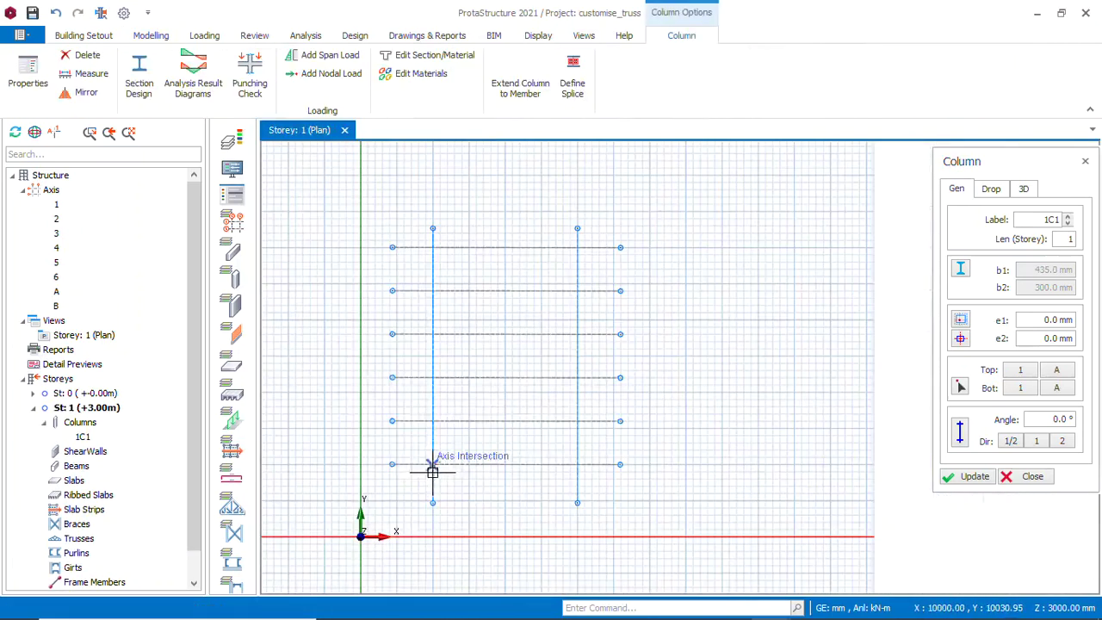
{"action": "left_click_drag", "start_coordinate": [420, 241], "coordinate": [460, 439]}
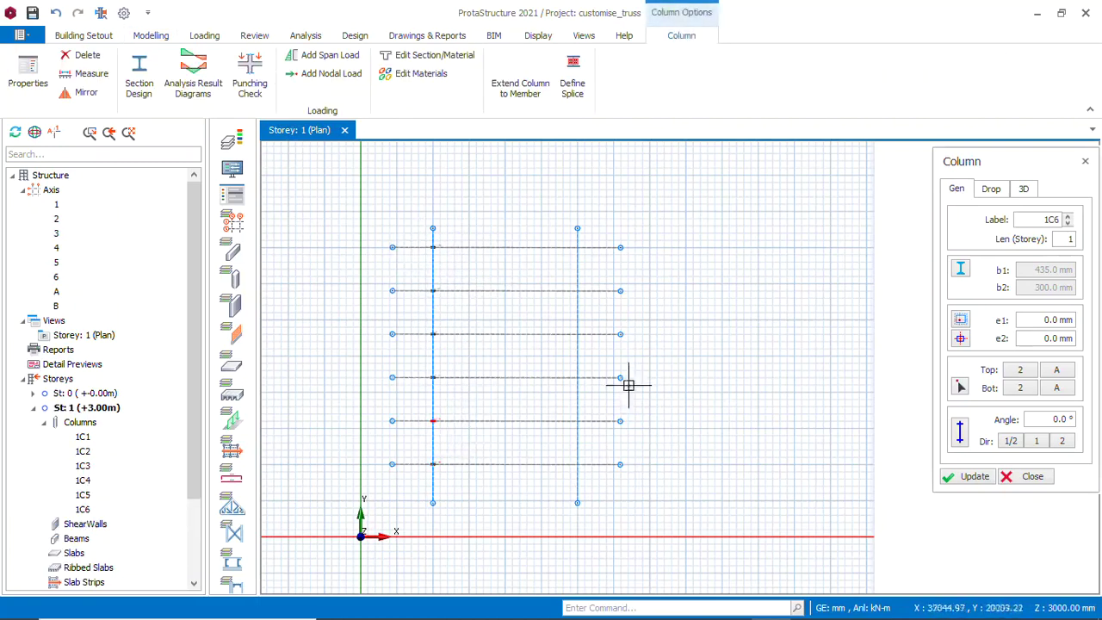
{"action": "left_click_drag", "start_coordinate": [561, 240], "coordinate": [600, 466]}
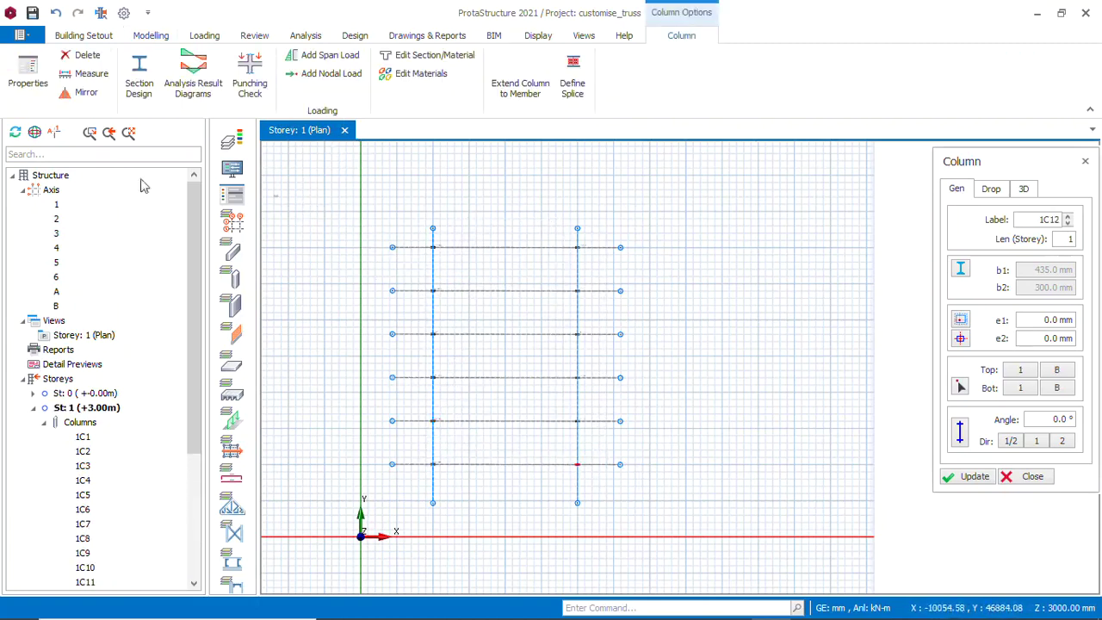
Change the Storey 1 plan view to a 3D view and inspect the two rows of columns
{"action": "left_click", "coordinate": [82, 338]}
{"action": "right_click", "coordinate": [82, 337]}
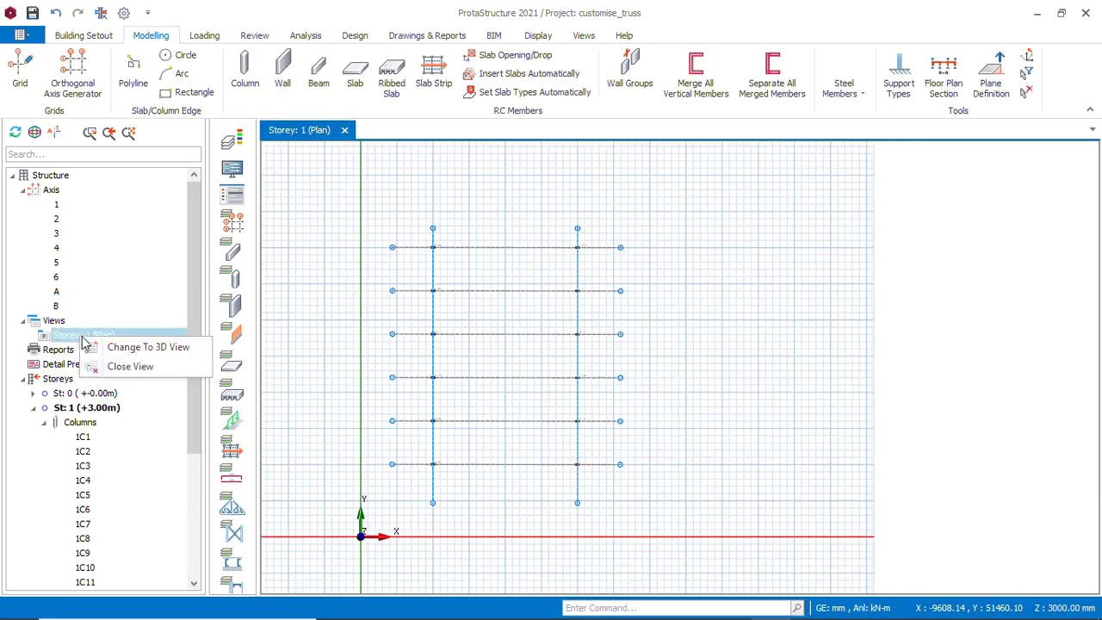
{"action": "left_click", "coordinate": [159, 353]}
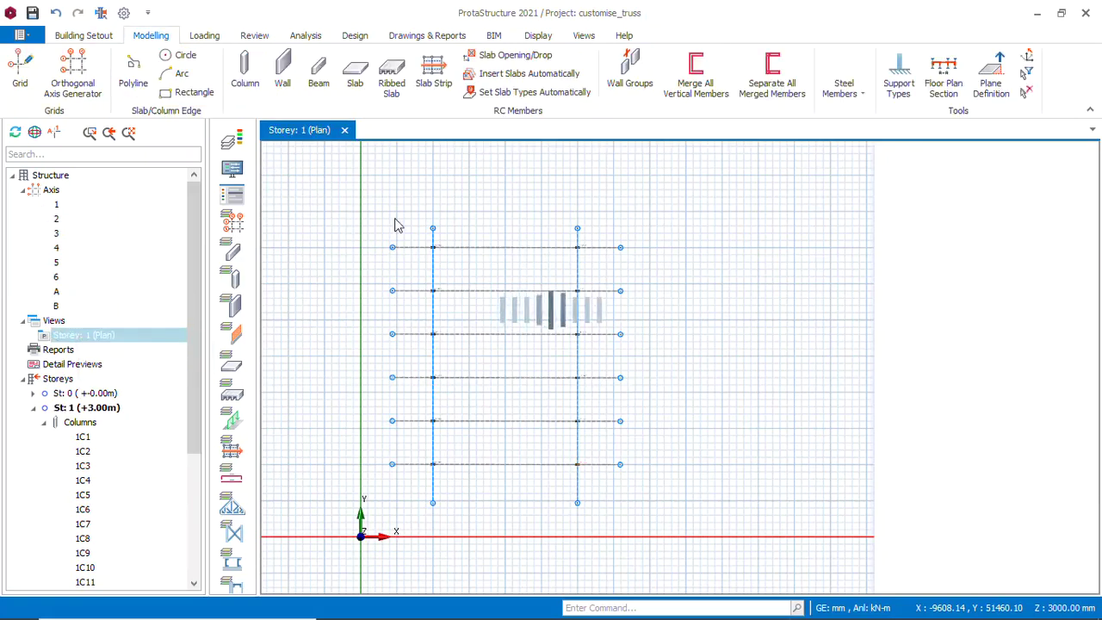
{"action": "middle_click_drag", "start_coordinate": [419, 247], "coordinate": [823, 400]}
{"action": "mouse_move", "coordinate": [505, 364]}
{"action": "middle_mouse_down"}
{"action": "mouse_move", "coordinate": [462, 333]}
{"action": "mouse_move", "coordinate": [514, 364]}
{"action": "mouse_move", "coordinate": [539, 347]}
{"action": "mouse_move", "coordinate": [580, 349]}
{"action": "mouse_move", "coordinate": [570, 364]}
{"action": "mouse_move", "coordinate": [616, 425]}
{"action": "mouse_move", "coordinate": [580, 414]}
{"action": "mouse_move", "coordinate": [617, 421]}
{"action": "middle_mouse_up"}
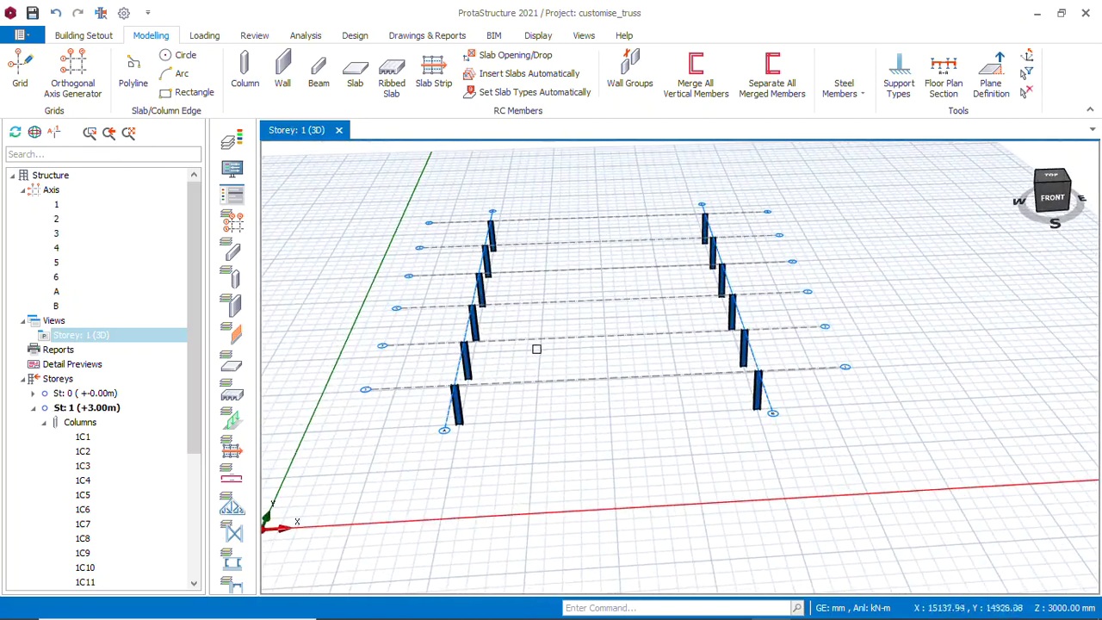
Start a steel truss spanning axis 1 from its intersection with axis A to its intersection with axis B
{"action": "left_click", "coordinate": [863, 96]}
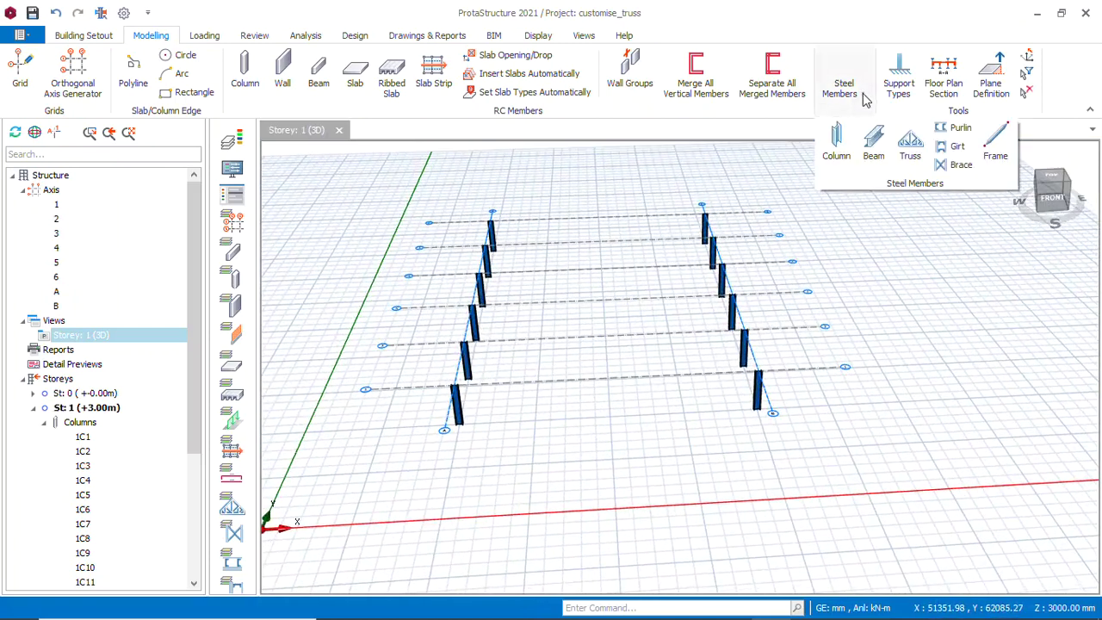
{"action": "left_click", "coordinate": [911, 152]}
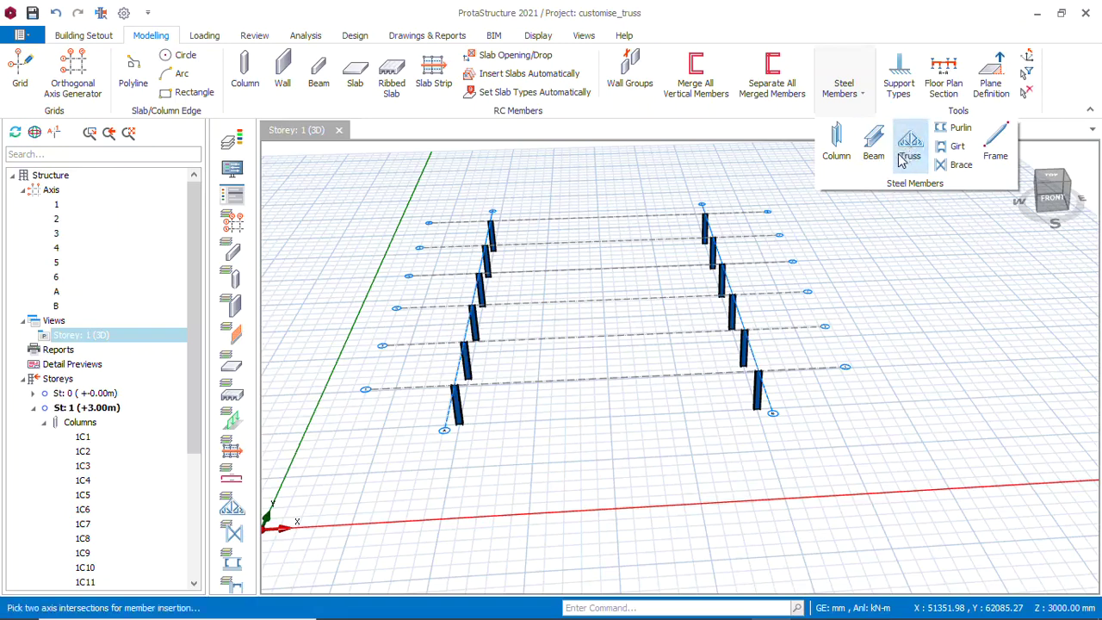
{"action": "left_click", "coordinate": [911, 152]}
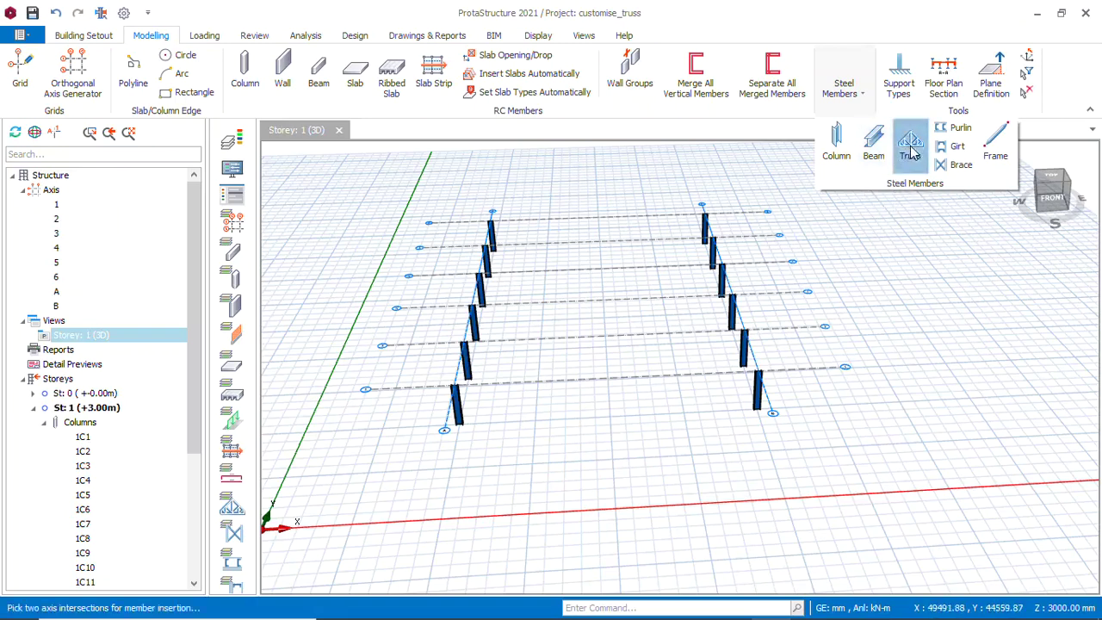
{"action": "scroll", "coordinate": [465, 387], "scroll_direction": "up", "scroll_amount": 3}
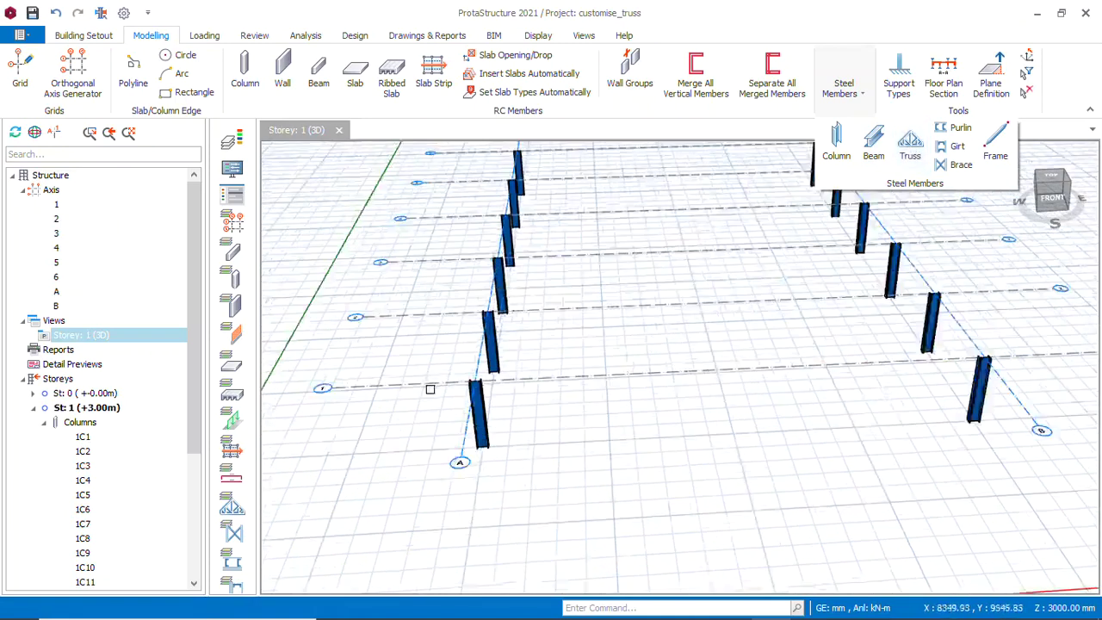
{"action": "left_click", "coordinate": [910, 146]}
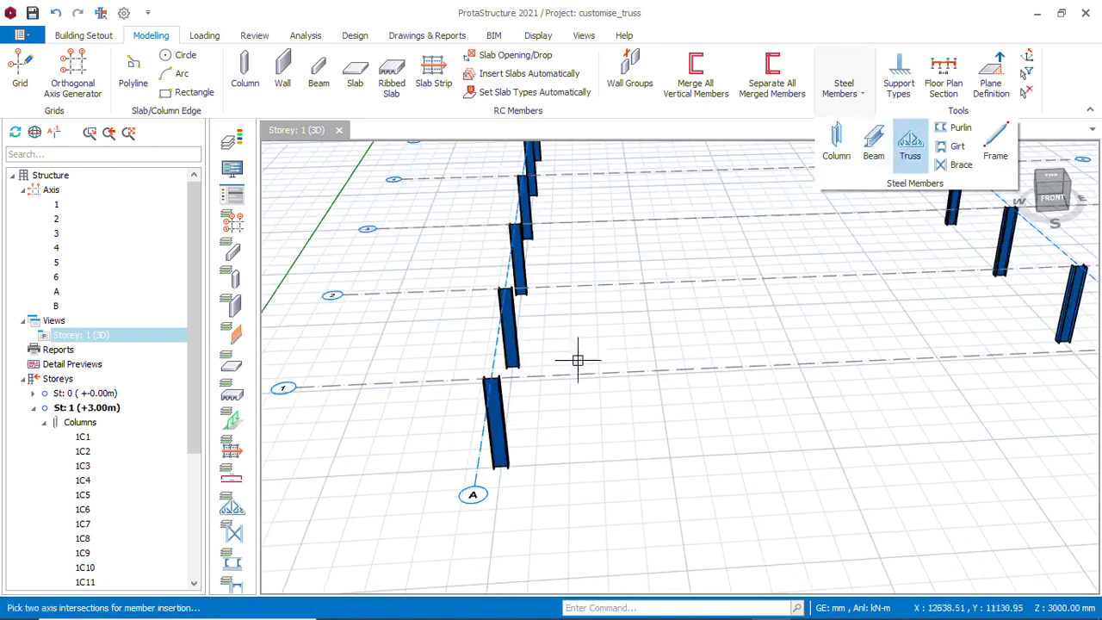
{"action": "scroll", "coordinate": [479, 376], "scroll_direction": "down", "scroll_amount": 2}
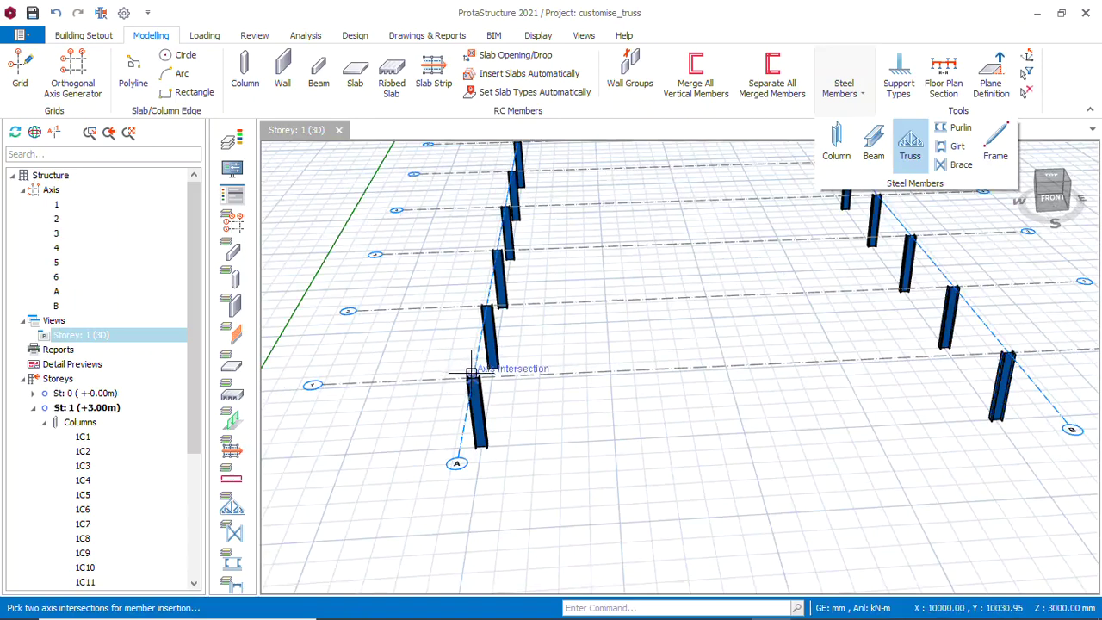
{"action": "left_click", "coordinate": [470, 380]}
{"action": "left_click", "coordinate": [901, 308]}
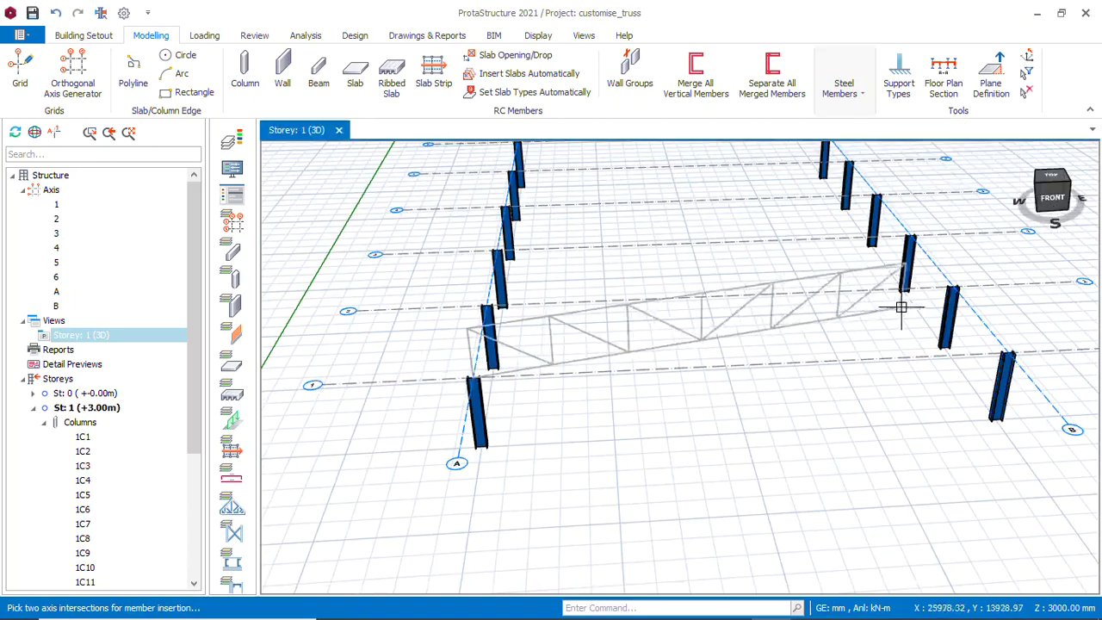
{"action": "left_click", "coordinate": [1006, 348]}
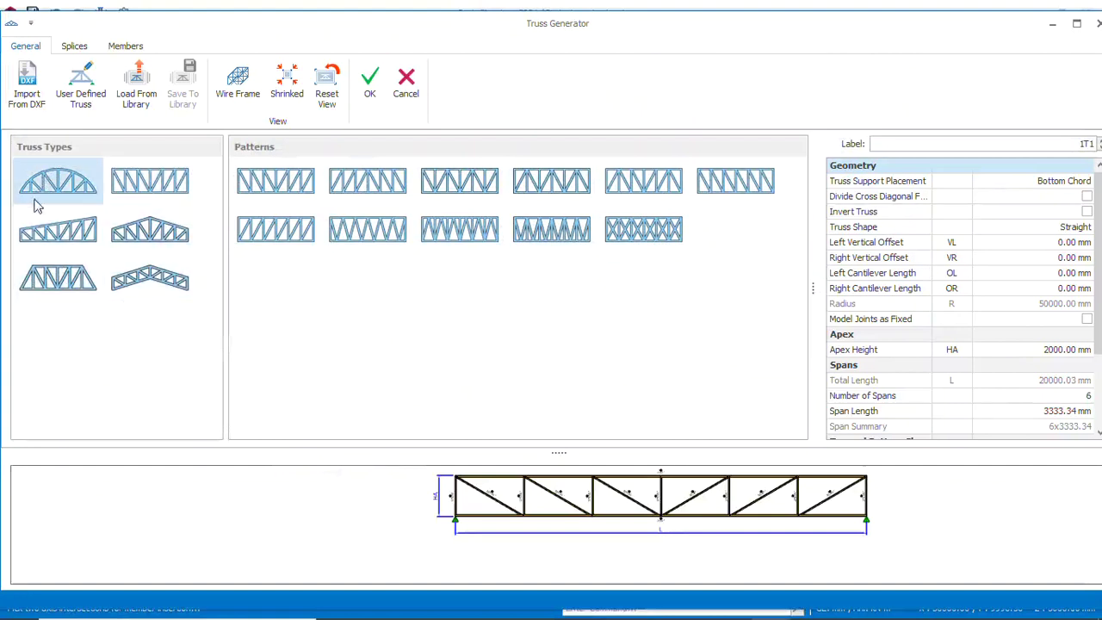
Preview the circular, flat and single-slope truss types with their patterns in the Truss Generator
{"action": "left_click", "coordinate": [85, 188]}
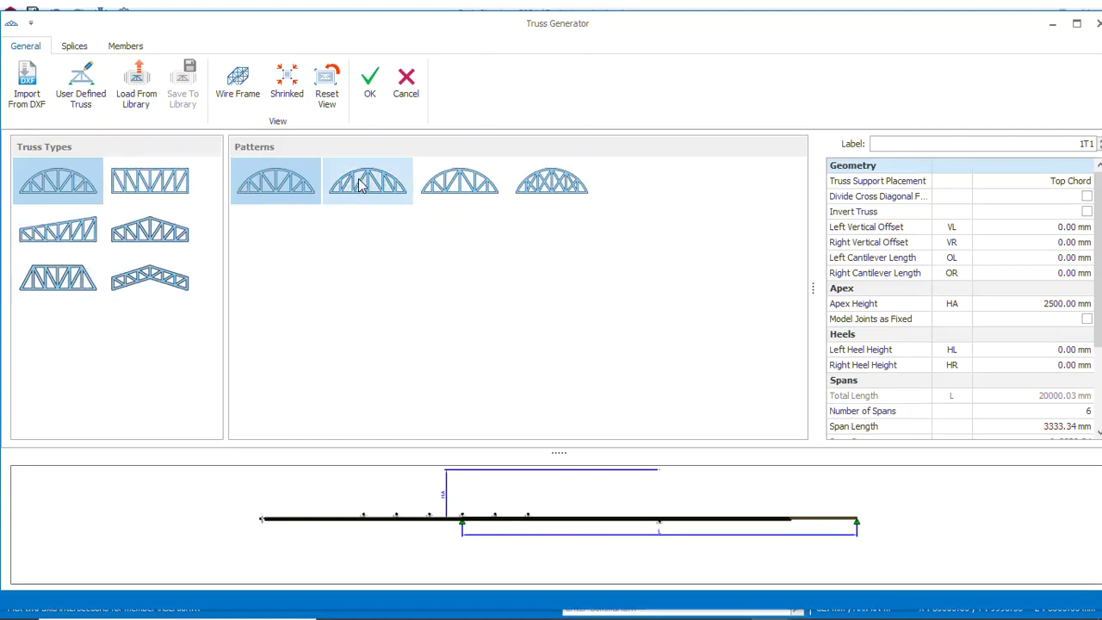
{"action": "left_click", "coordinate": [185, 183]}
{"action": "left_click", "coordinate": [86, 240]}
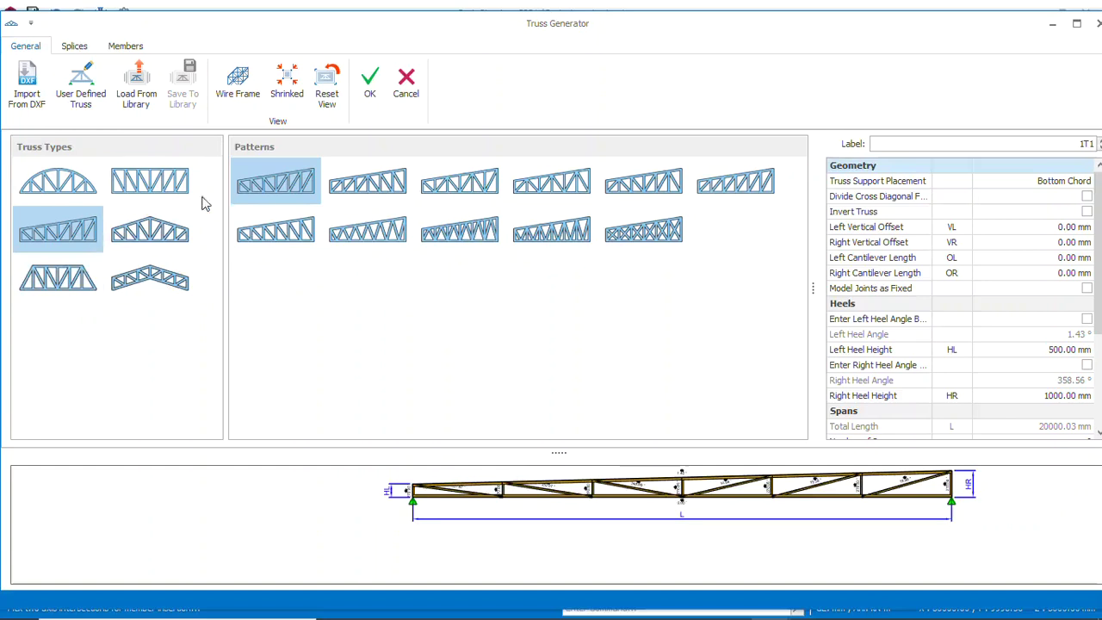
{"action": "left_click", "coordinate": [75, 198]}
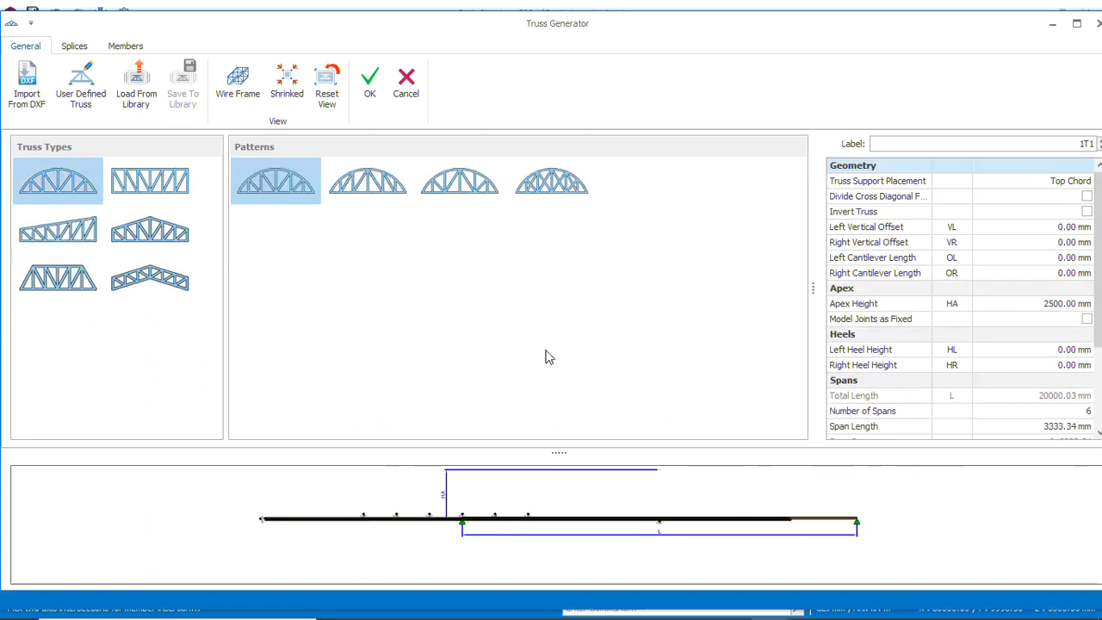
Load circular truss3.dxf from the Desktop DXF folder for import as a truss
{"action": "left_click", "coordinate": [24, 93]}
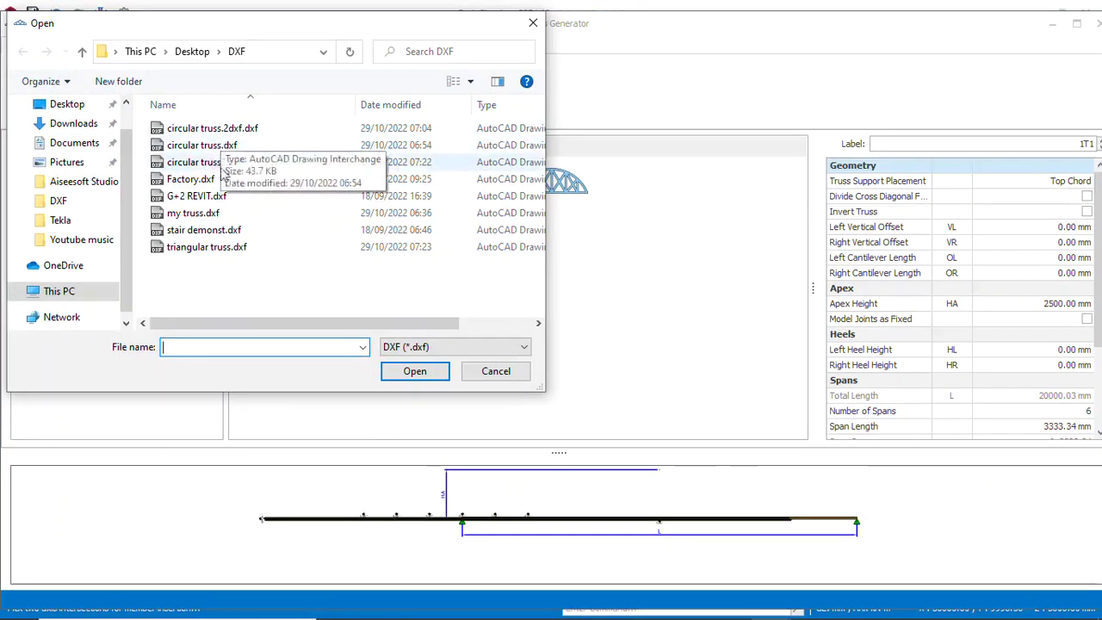
{"action": "left_click", "coordinate": [221, 163]}
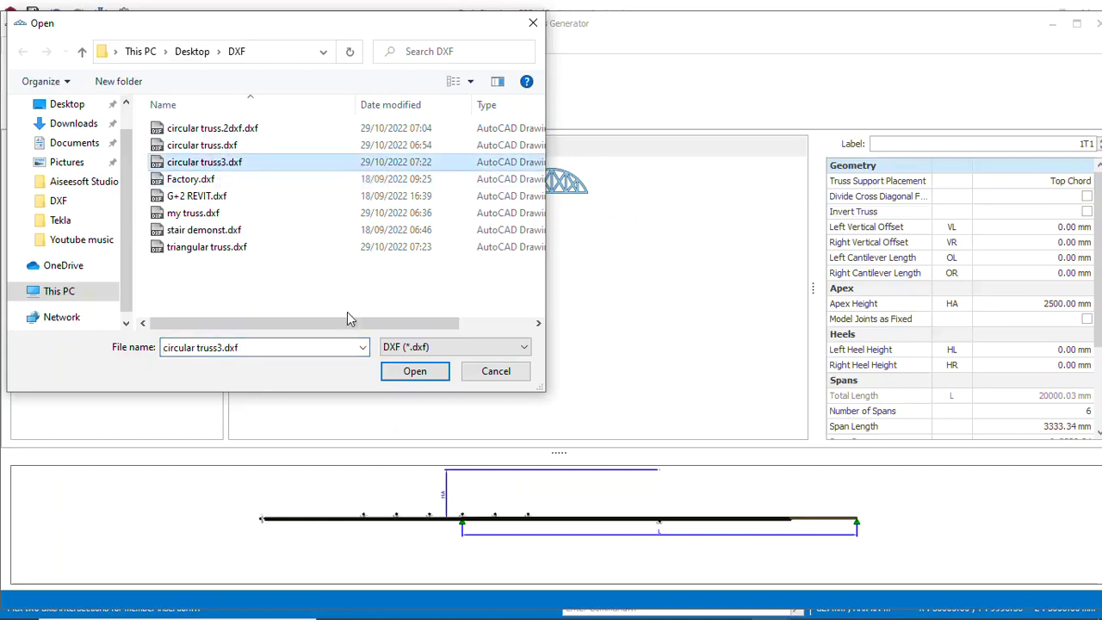
{"action": "left_click", "coordinate": [414, 372]}
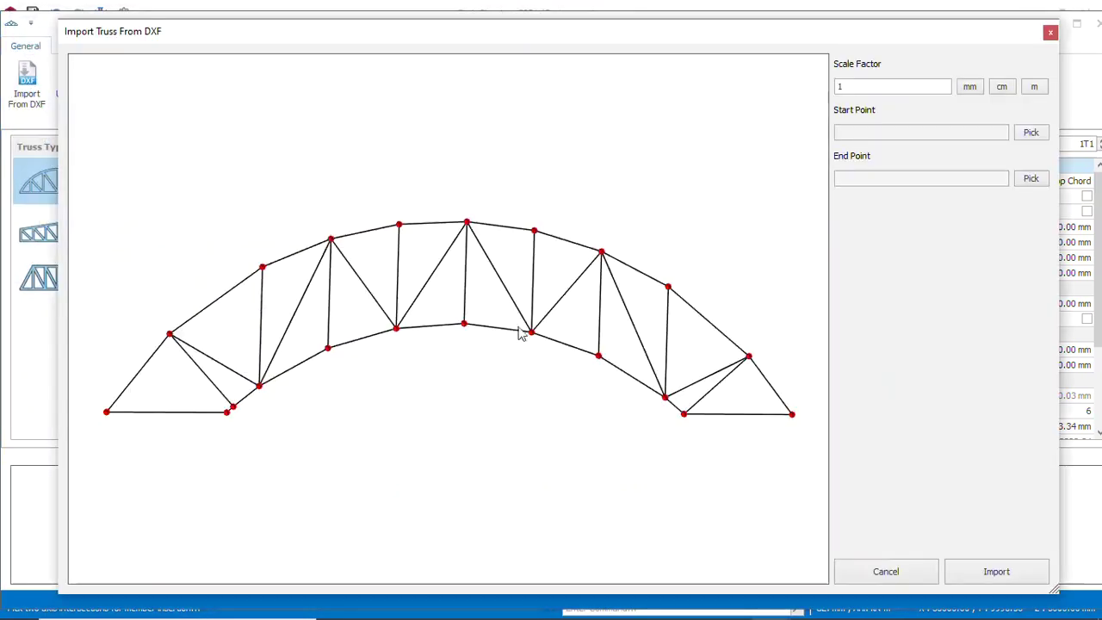
Pick the inner end node of the left bottom member as start point and that of the right bottom member as end point
{"action": "scroll", "coordinate": [410, 321], "scroll_direction": "down", "scroll_amount": 2}
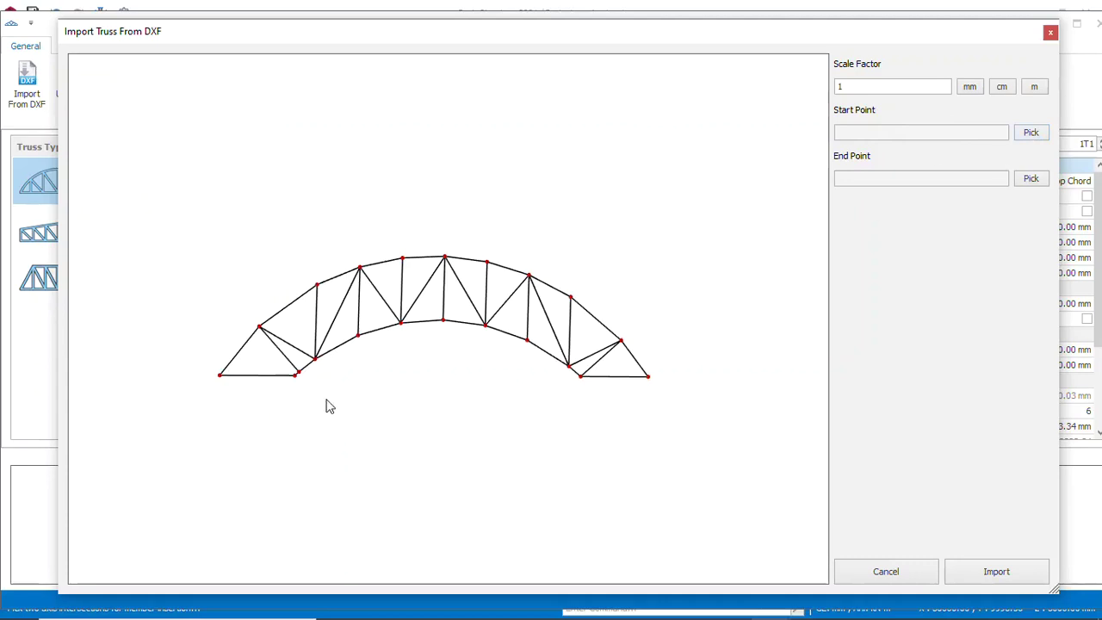
{"action": "scroll", "coordinate": [314, 407], "scroll_direction": "up", "scroll_amount": 5}
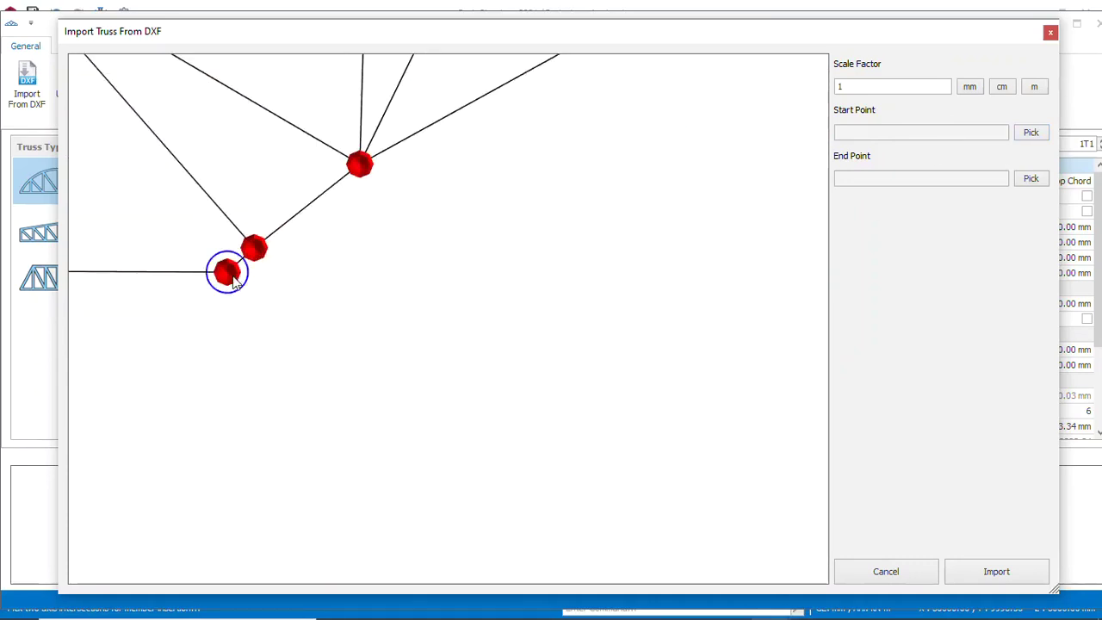
{"action": "scroll", "coordinate": [278, 342], "scroll_direction": "down", "scroll_amount": 6}
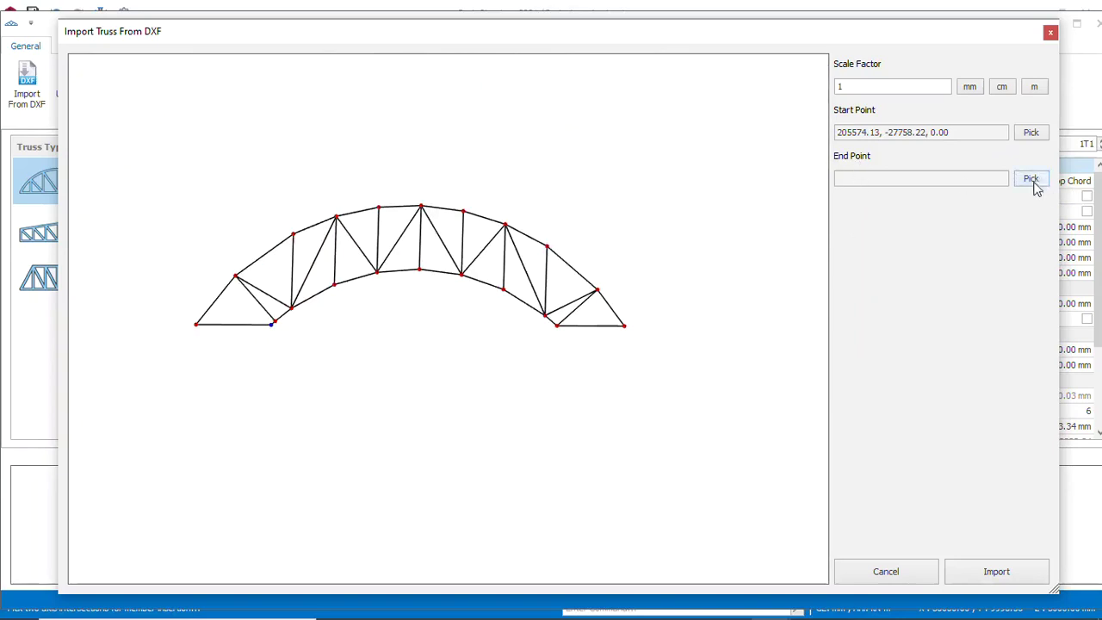
{"action": "scroll", "coordinate": [583, 347], "scroll_direction": "up", "scroll_amount": 4}
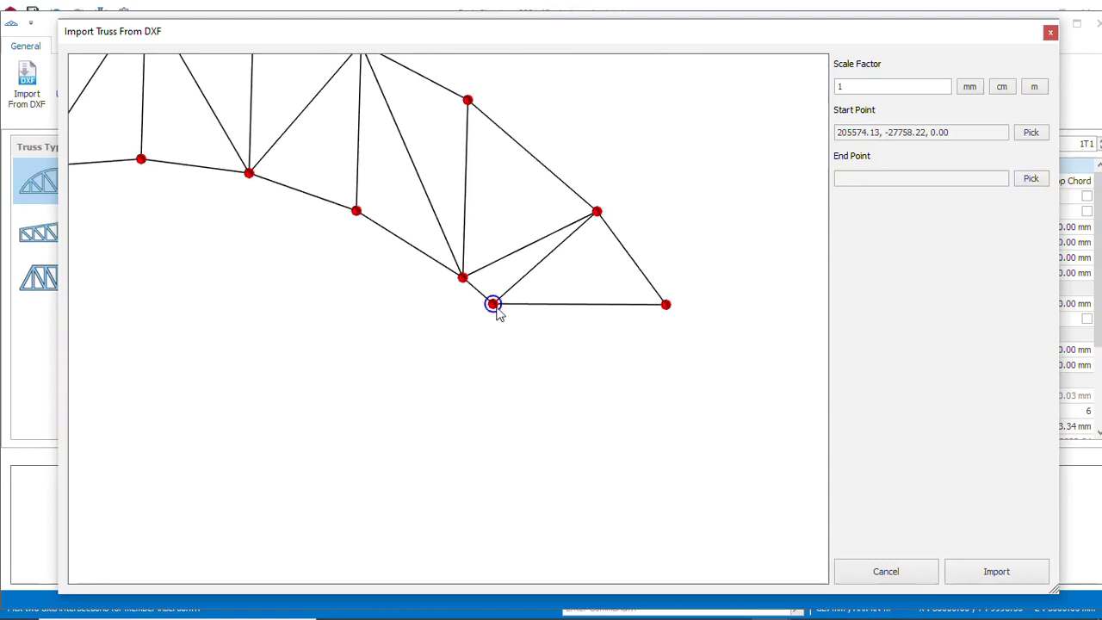
{"action": "scroll", "coordinate": [642, 301], "scroll_direction": "down", "scroll_amount": 5}
Check the picked start and end nodes and import the circular truss into the custom truss editor
{"action": "scroll", "coordinate": [519, 288], "scroll_direction": "up", "scroll_amount": 6}
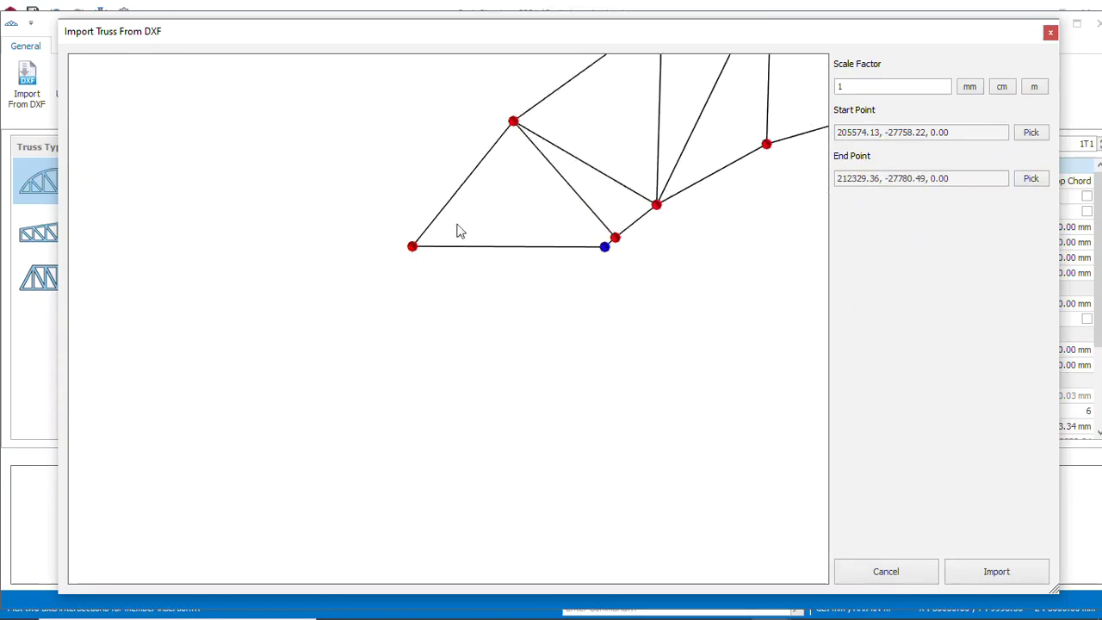
{"action": "scroll", "coordinate": [428, 272], "scroll_direction": "down", "scroll_amount": 2}
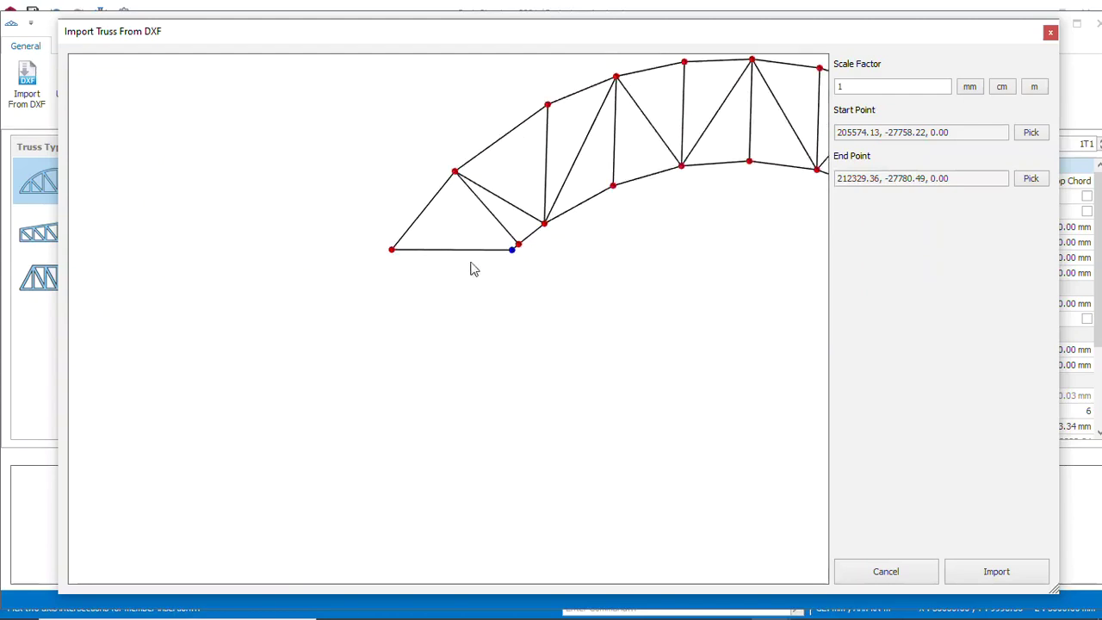
{"action": "scroll", "coordinate": [308, 277], "scroll_direction": "down", "scroll_amount": 2}
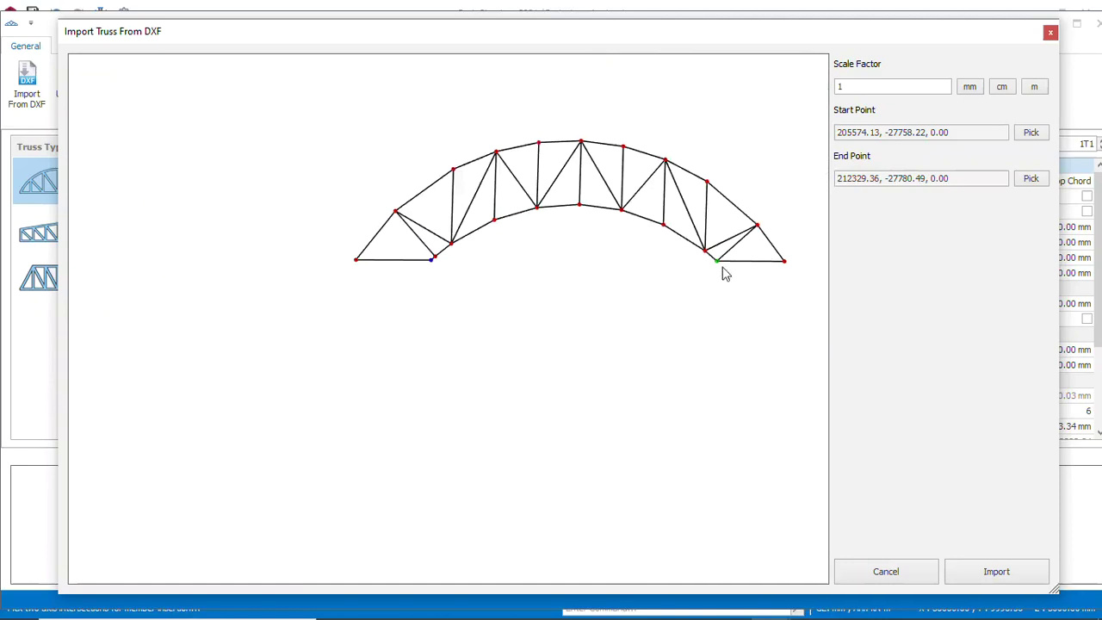
{"action": "scroll", "coordinate": [727, 272], "scroll_direction": "up", "scroll_amount": 3}
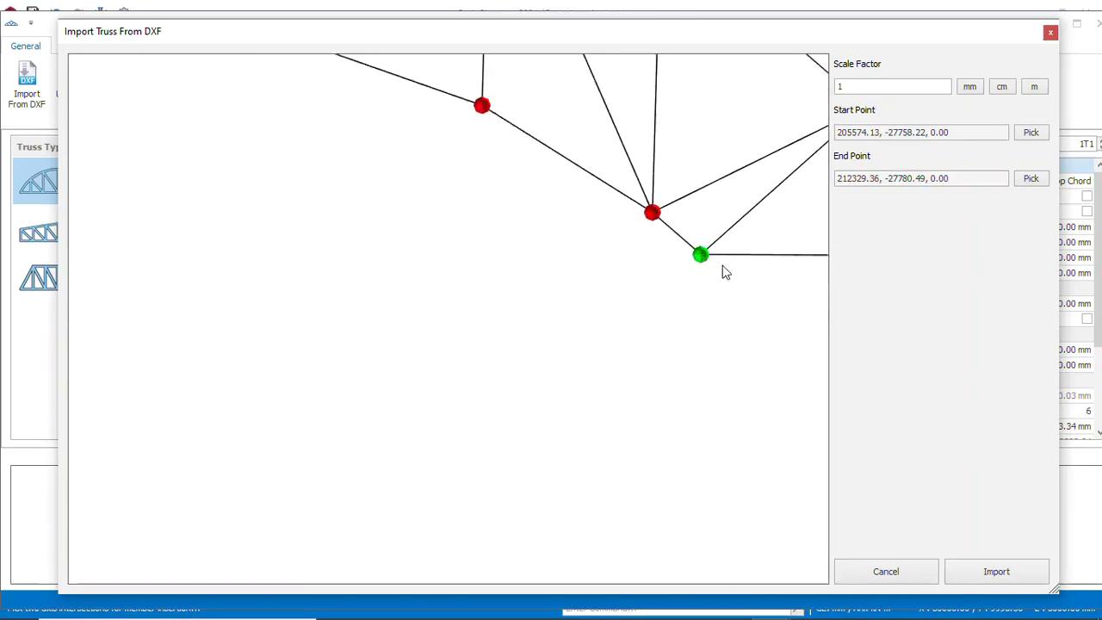
{"action": "scroll", "coordinate": [708, 262], "scroll_direction": "down", "scroll_amount": 3}
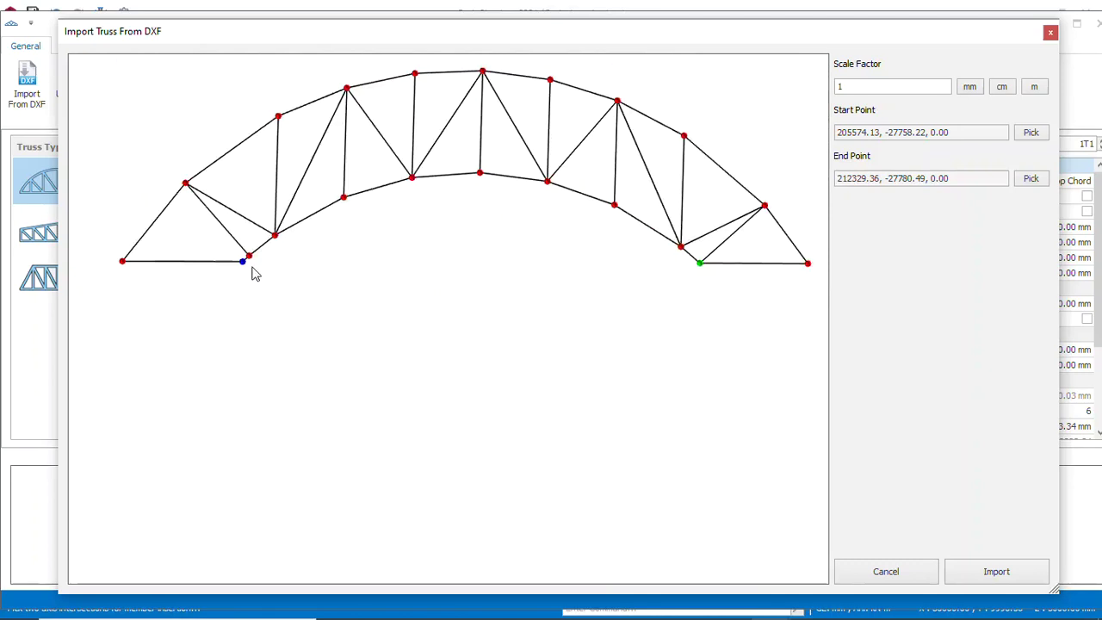
{"action": "scroll", "coordinate": [255, 274], "scroll_direction": "down", "scroll_amount": 1}
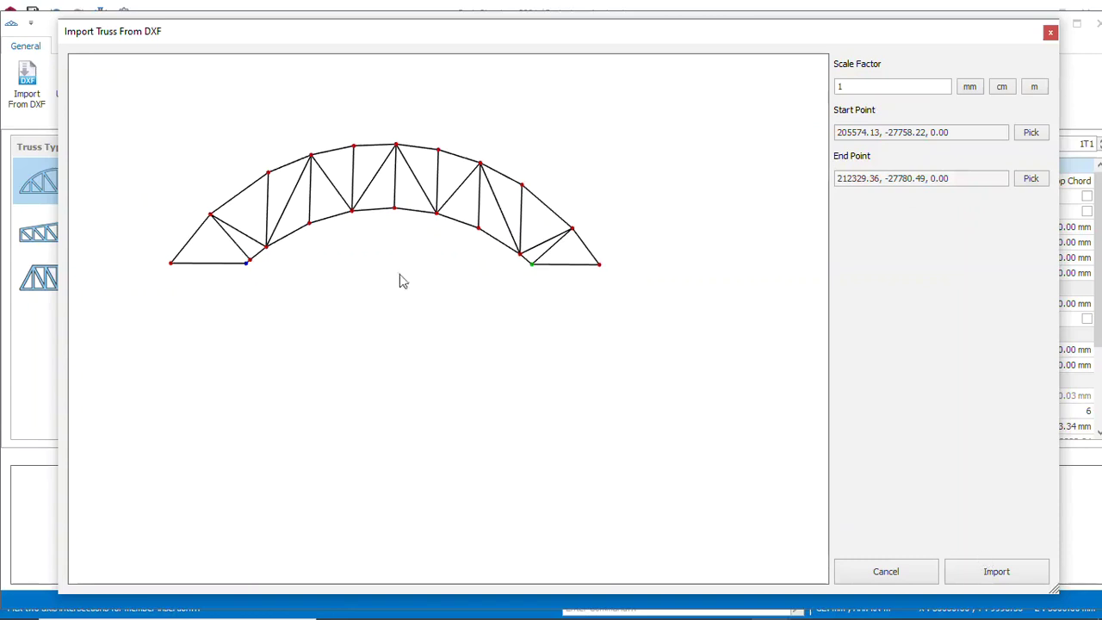
{"action": "left_click", "coordinate": [996, 572]}
Examine the imported truss's members, guidelines and support positions along its full length in the editor
{"action": "scroll", "coordinate": [376, 350], "scroll_direction": "down", "scroll_amount": 1}
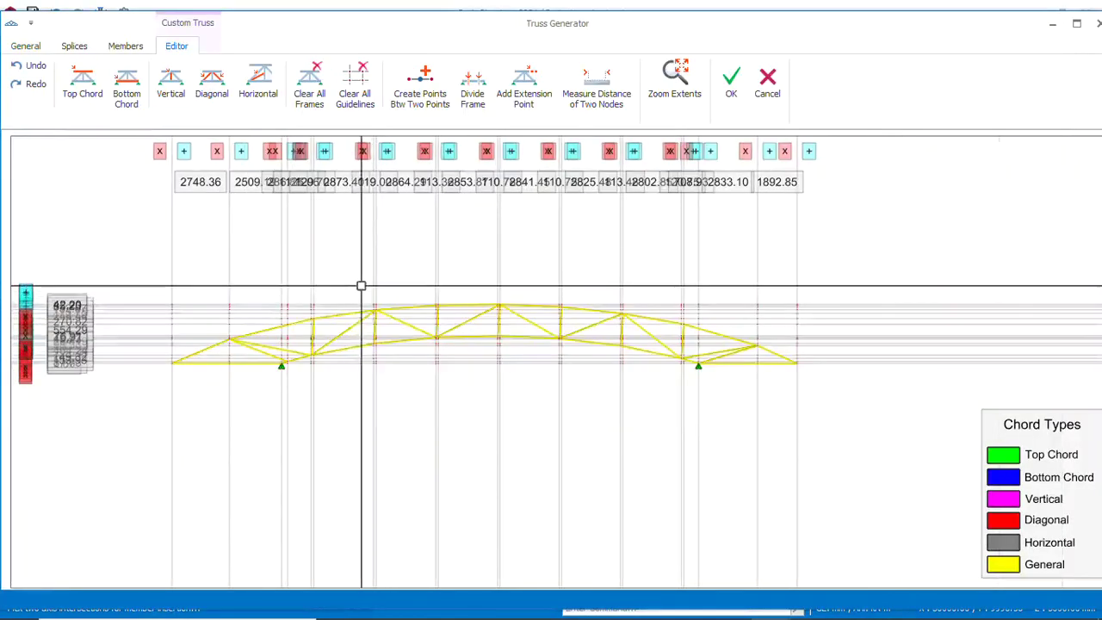
{"action": "scroll", "coordinate": [450, 324], "scroll_direction": "up", "scroll_amount": 1}
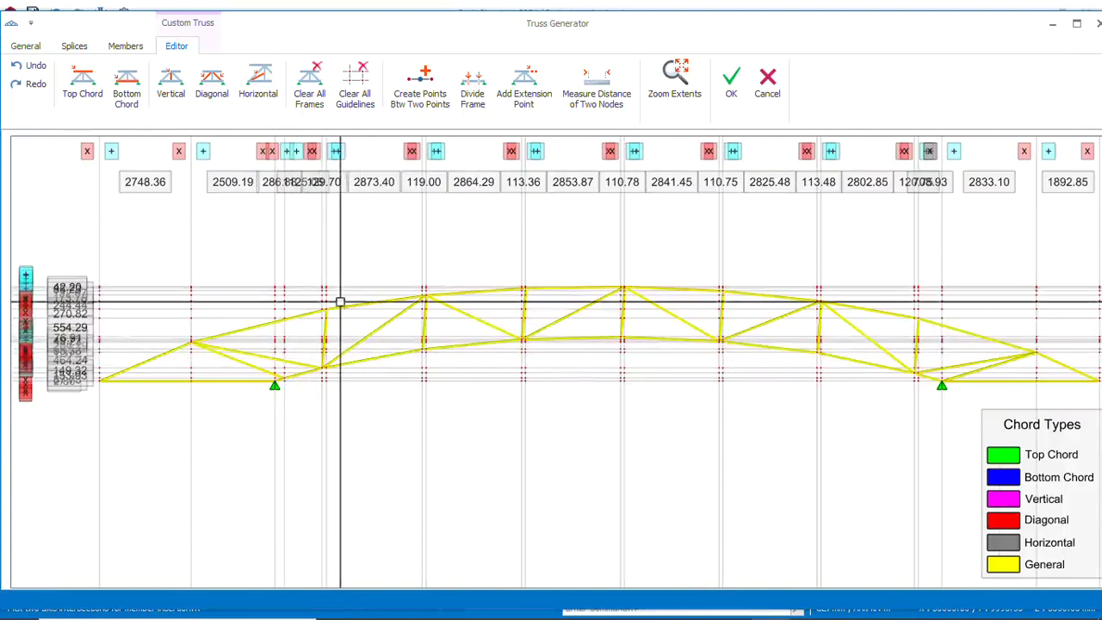
{"action": "scroll", "coordinate": [319, 369], "scroll_direction": "down", "scroll_amount": 1}
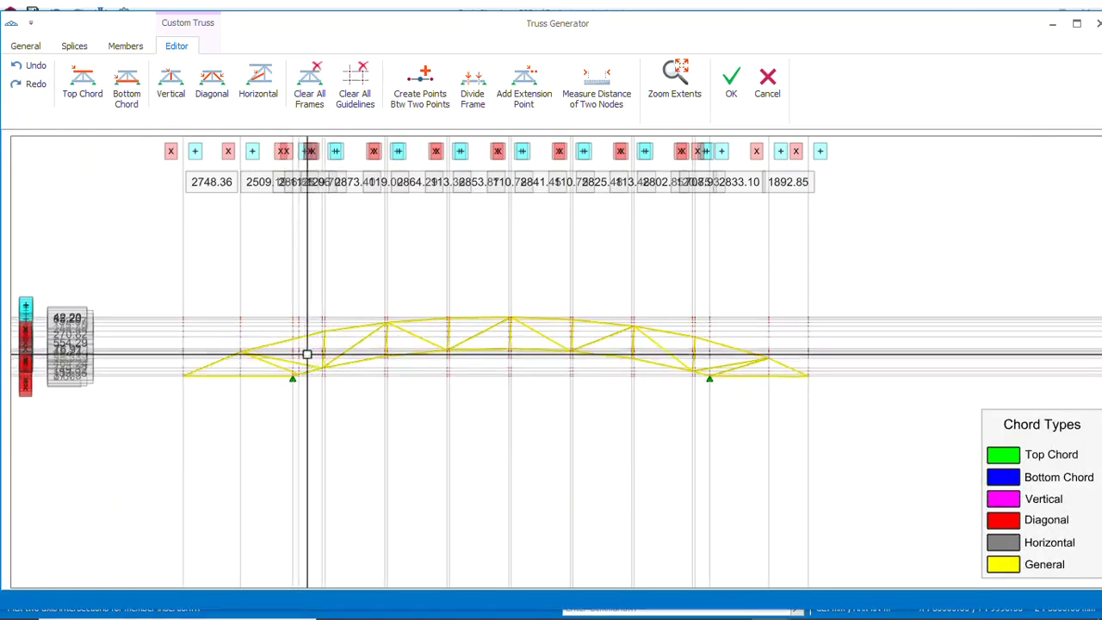
{"action": "scroll", "coordinate": [365, 275], "scroll_direction": "down", "scroll_amount": 2}
{"action": "scroll", "coordinate": [377, 320], "scroll_direction": "up", "scroll_amount": 4}
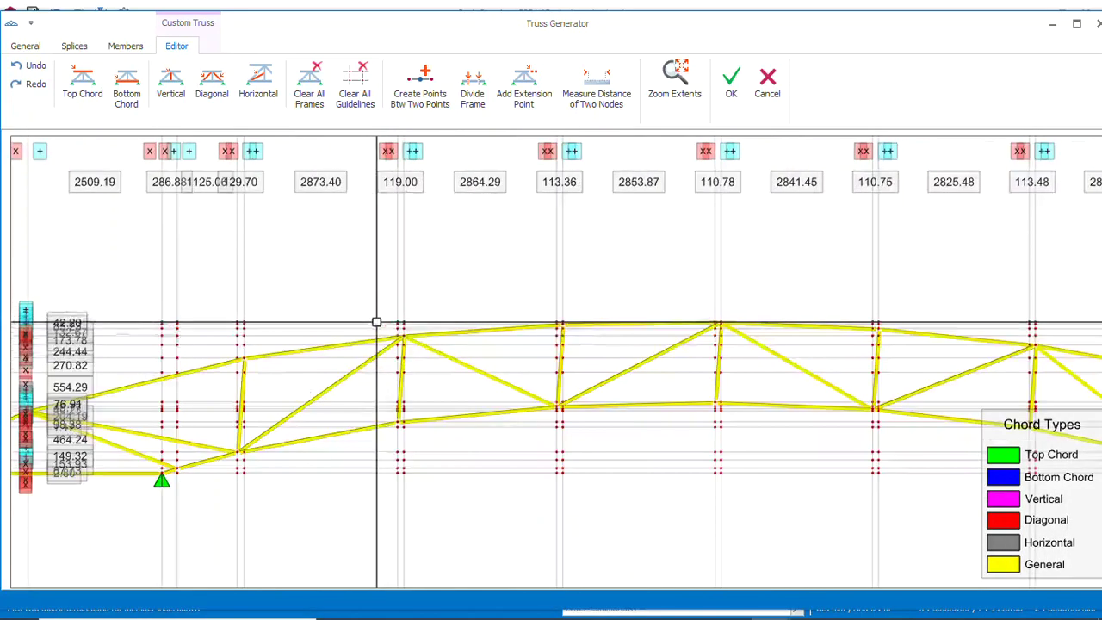
{"action": "scroll", "coordinate": [416, 334], "scroll_direction": "down", "scroll_amount": 3}
{"action": "scroll", "coordinate": [779, 357], "scroll_direction": "up", "scroll_amount": 3}
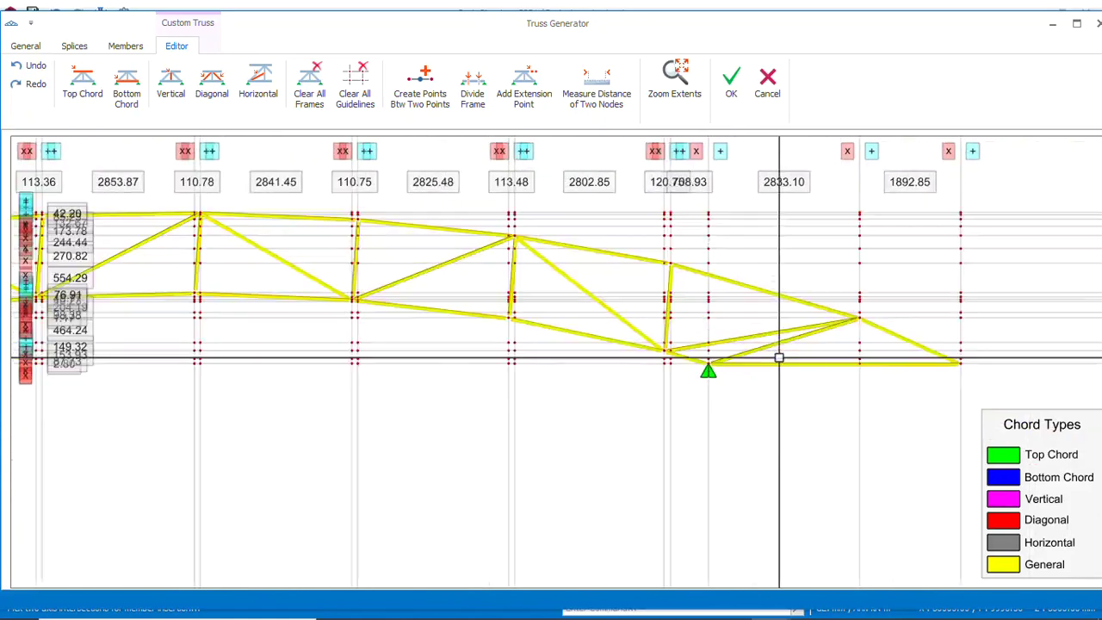
{"action": "scroll", "coordinate": [706, 364], "scroll_direction": "down", "scroll_amount": 4}
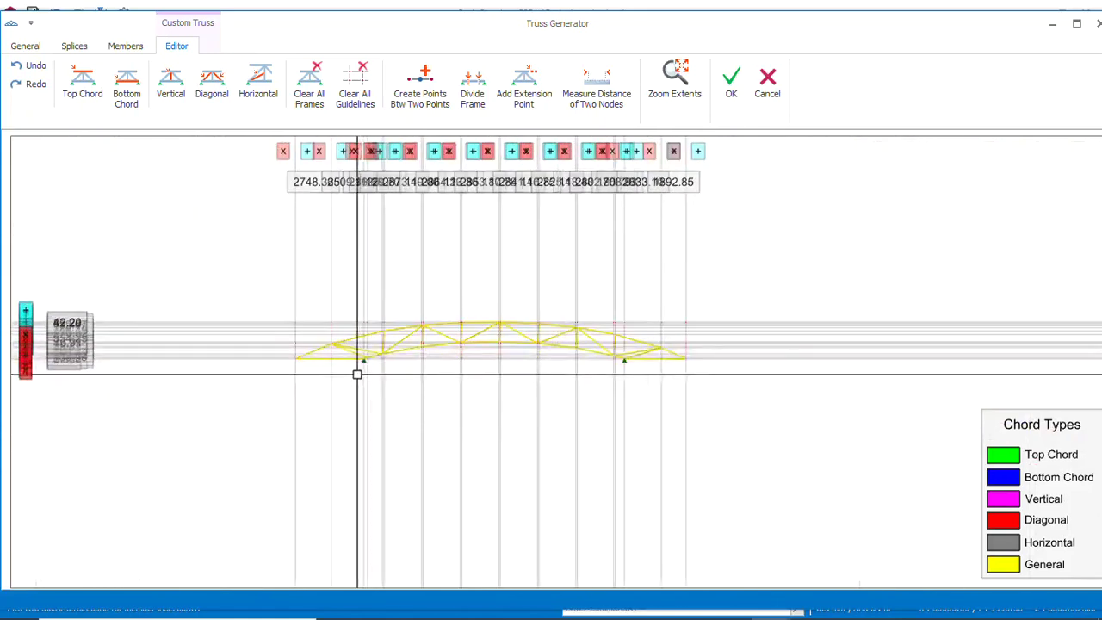
{"action": "scroll", "coordinate": [357, 373], "scroll_direction": "up", "scroll_amount": 4}
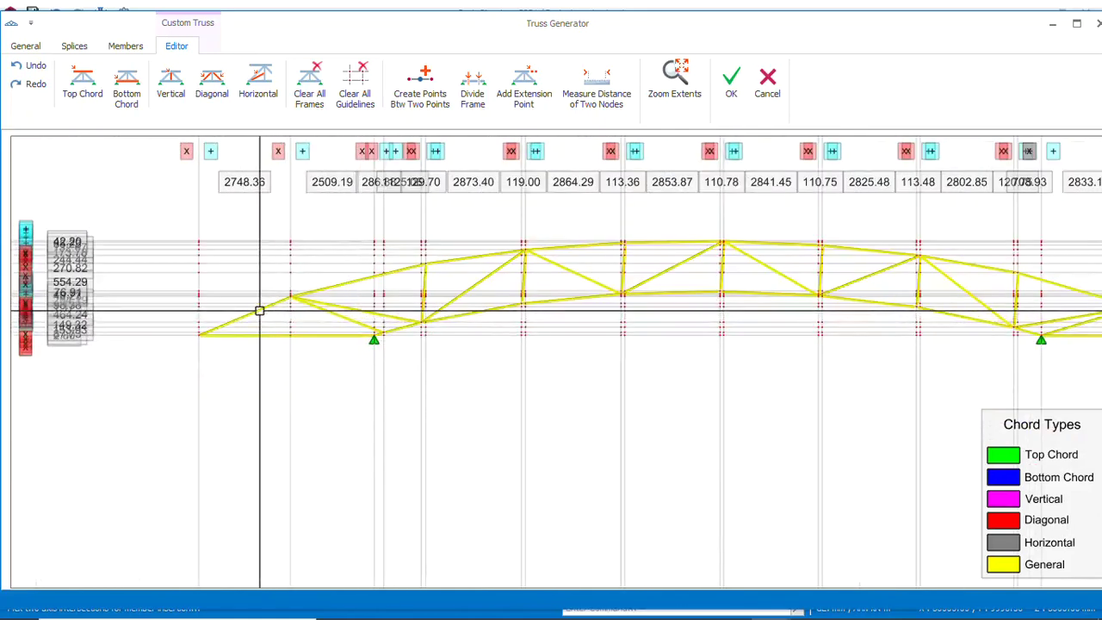
Select all members along the upper arc of the truss from end to end and set them as Top Chord
{"action": "mouse_move", "coordinate": [258, 311]}
{"action": "left_mouse_down"}
{"action": "mouse_move", "coordinate": [554, 241]}
{"action": "mouse_move", "coordinate": [672, 241]}
{"action": "mouse_move", "coordinate": [443, 283]}
{"action": "mouse_move", "coordinate": [585, 246]}
{"action": "mouse_move", "coordinate": [635, 295]}
{"action": "mouse_move", "coordinate": [634, 278]}
{"action": "mouse_move", "coordinate": [724, 294]}
{"action": "mouse_move", "coordinate": [765, 288]}
{"action": "mouse_move", "coordinate": [1007, 355]}
{"action": "left_mouse_up"}
{"action": "scroll", "coordinate": [516, 267], "scroll_direction": "down", "scroll_amount": 2}
{"action": "scroll", "coordinate": [444, 282], "scroll_direction": "up", "scroll_amount": 2}
{"action": "scroll", "coordinate": [731, 352], "scroll_direction": "down", "scroll_amount": 4}
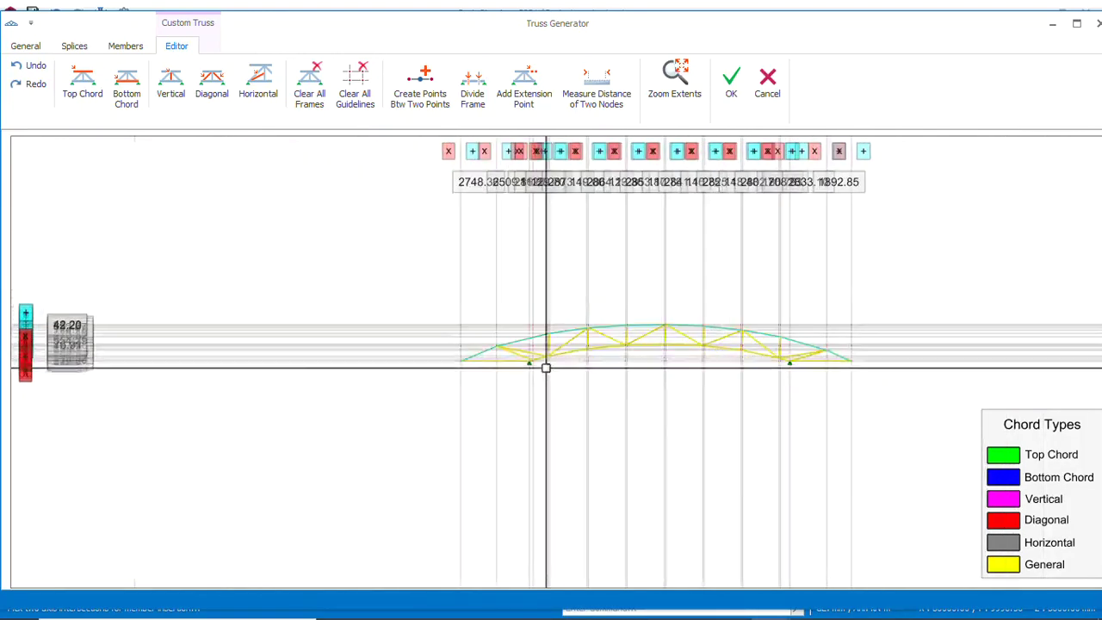
{"action": "scroll", "coordinate": [548, 354], "scroll_direction": "up", "scroll_amount": 4}
{"action": "right_click", "coordinate": [532, 258]}
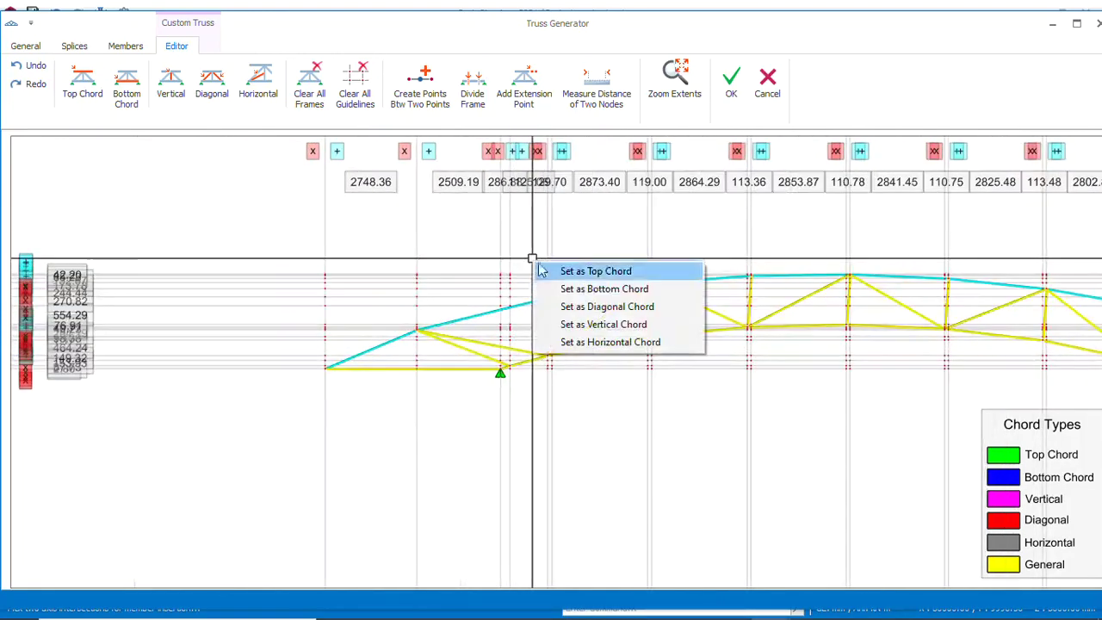
{"action": "left_click", "coordinate": [601, 274]}
{"action": "scroll", "coordinate": [337, 376], "scroll_direction": "down", "scroll_amount": 5}
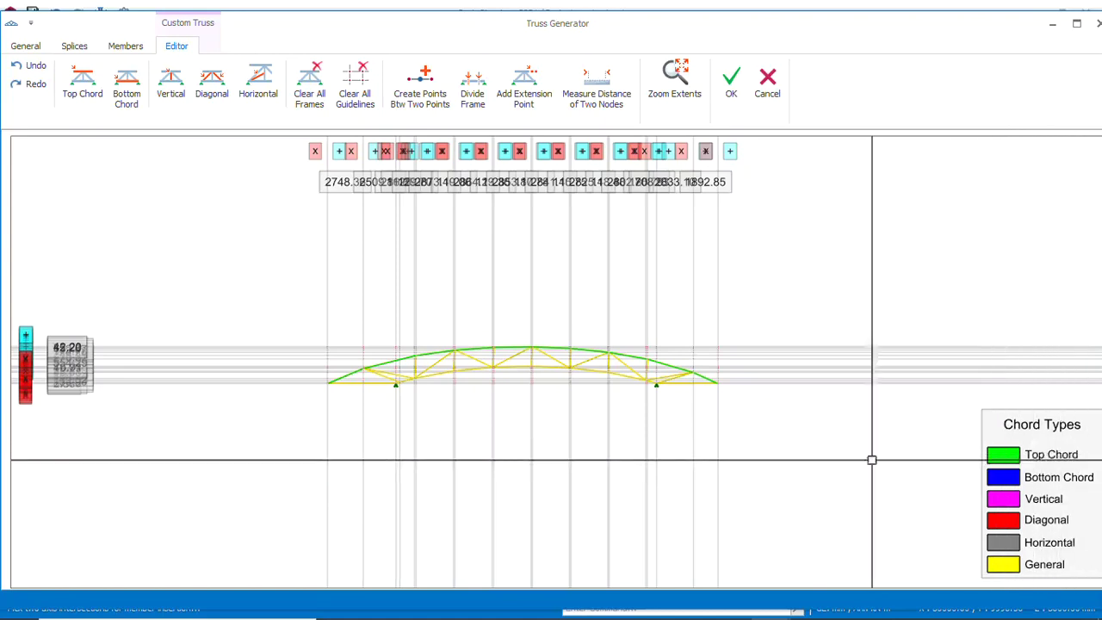
{"action": "scroll", "coordinate": [329, 394], "scroll_direction": "up", "scroll_amount": 4}
{"action": "scroll", "coordinate": [371, 387], "scroll_direction": "down", "scroll_amount": 2}
{"action": "scroll", "coordinate": [290, 359], "scroll_direction": "up", "scroll_amount": 6}
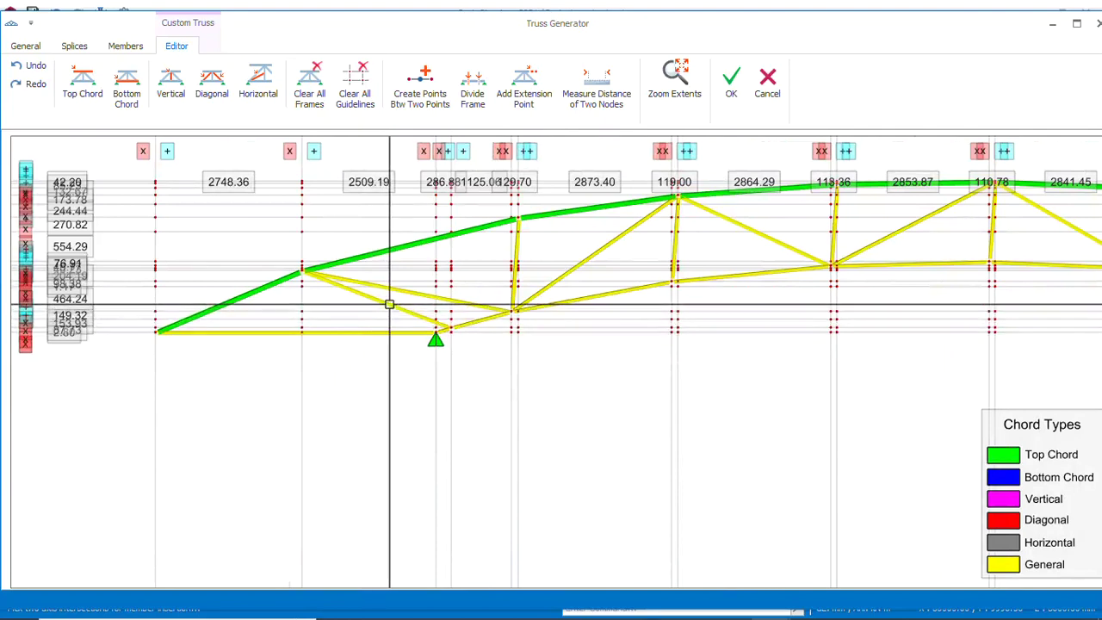
Select all inclined web members of the truss, including the inner end braces on both sides, and set them as Diagonal Chord
{"action": "left_click", "coordinate": [406, 291]}
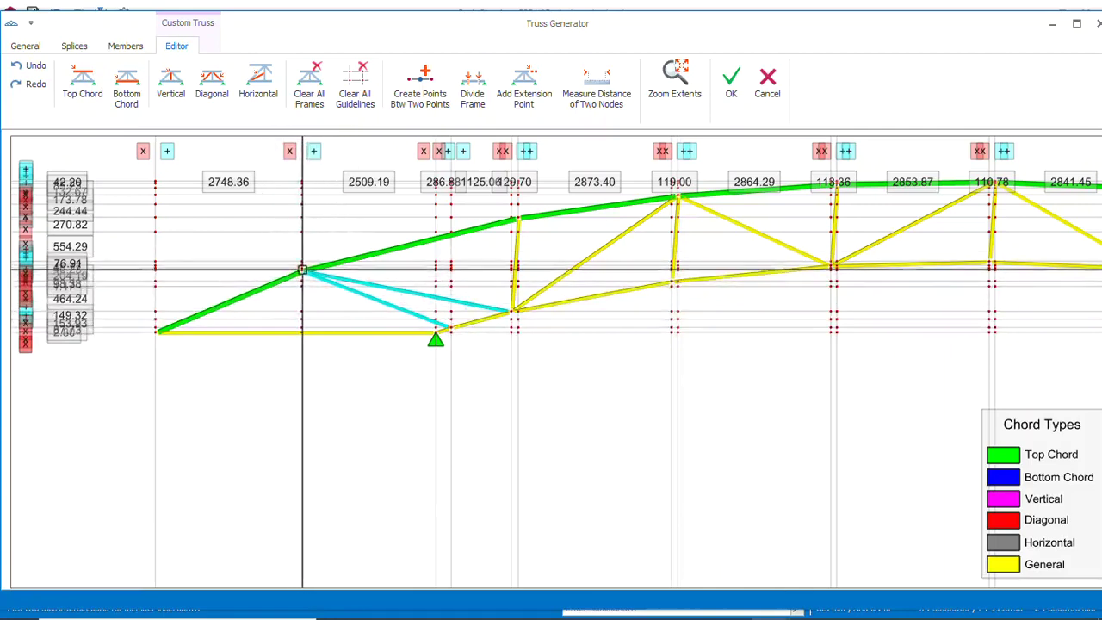
{"action": "scroll", "coordinate": [310, 364], "scroll_direction": "down", "scroll_amount": 2}
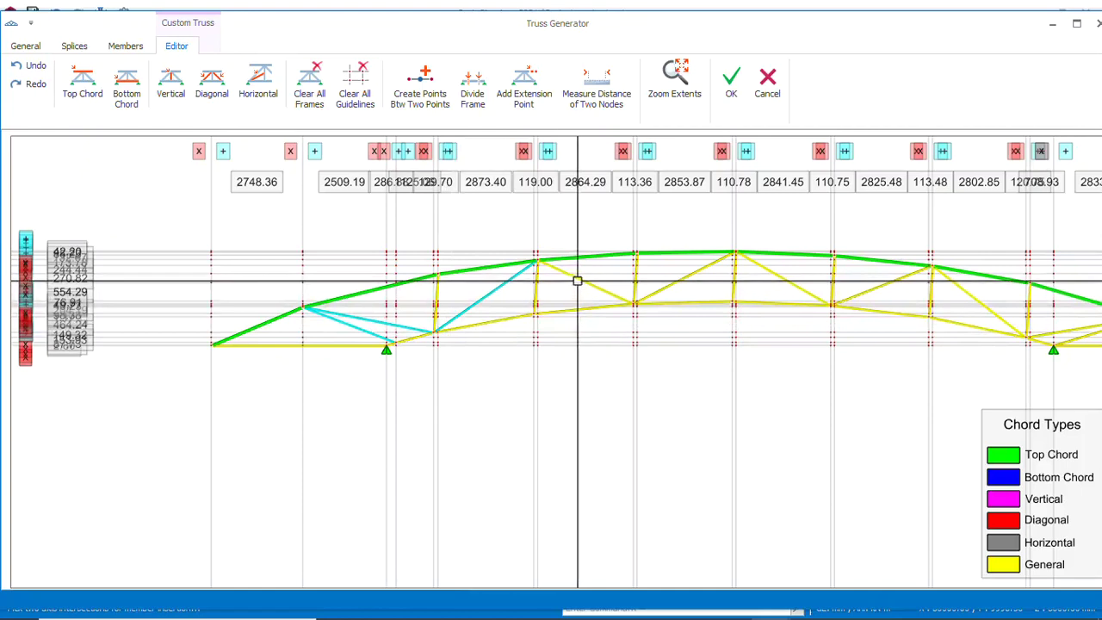
{"action": "left_click", "coordinate": [634, 286]}
{"action": "scroll", "coordinate": [508, 325], "scroll_direction": "down", "scroll_amount": 5}
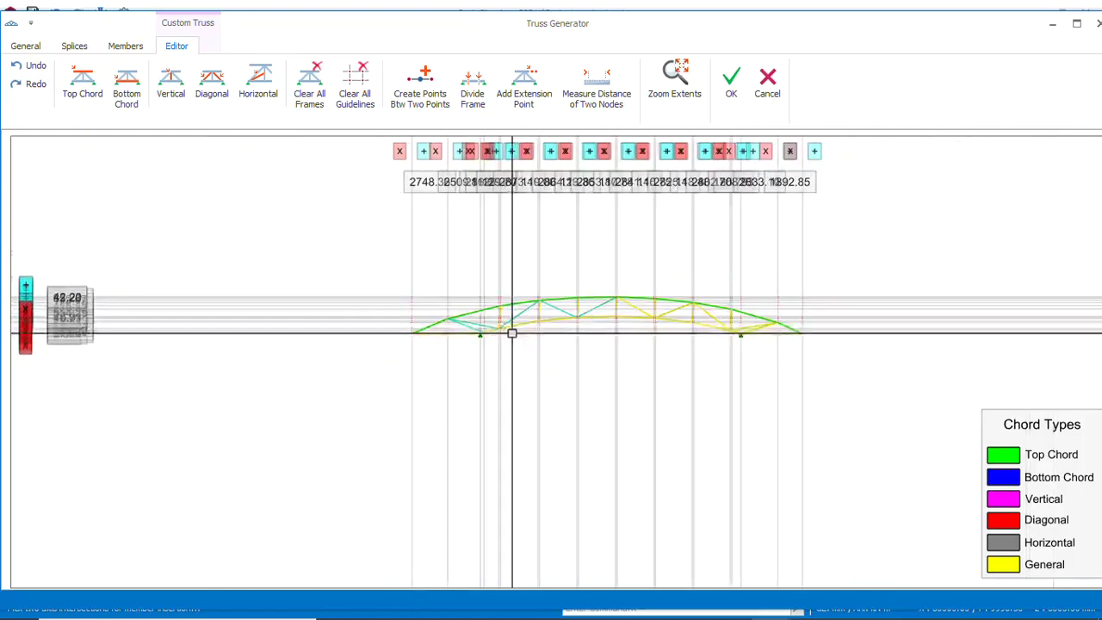
{"action": "scroll", "coordinate": [637, 310], "scroll_direction": "up", "scroll_amount": 7}
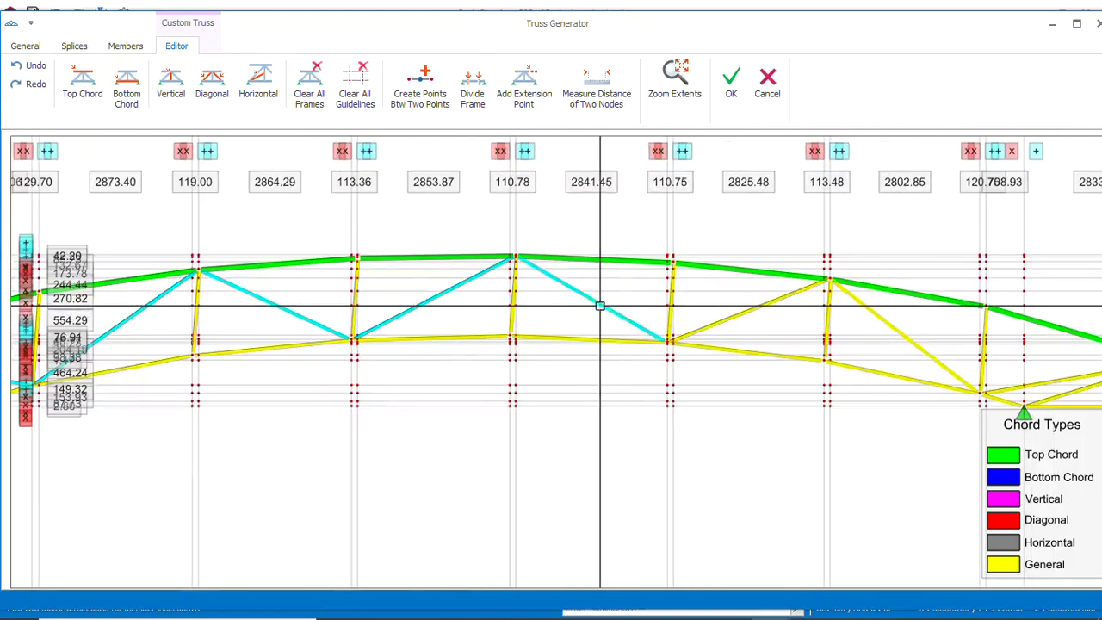
{"action": "left_click", "coordinate": [725, 319]}
{"action": "scroll", "coordinate": [517, 351], "scroll_direction": "down", "scroll_amount": 2}
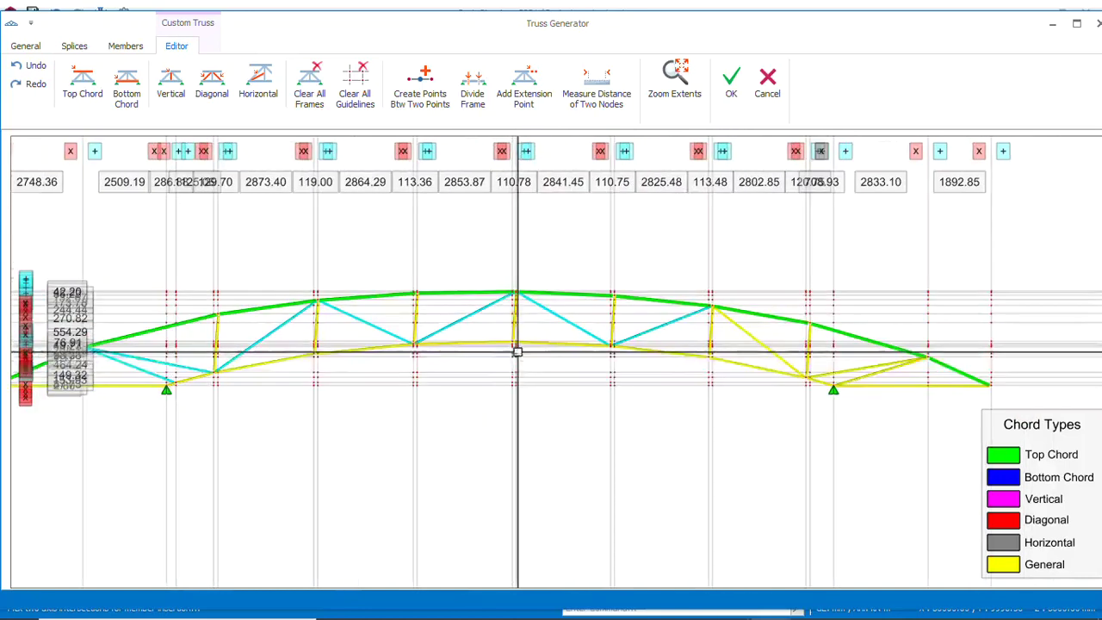
{"action": "left_click", "coordinate": [760, 338]}
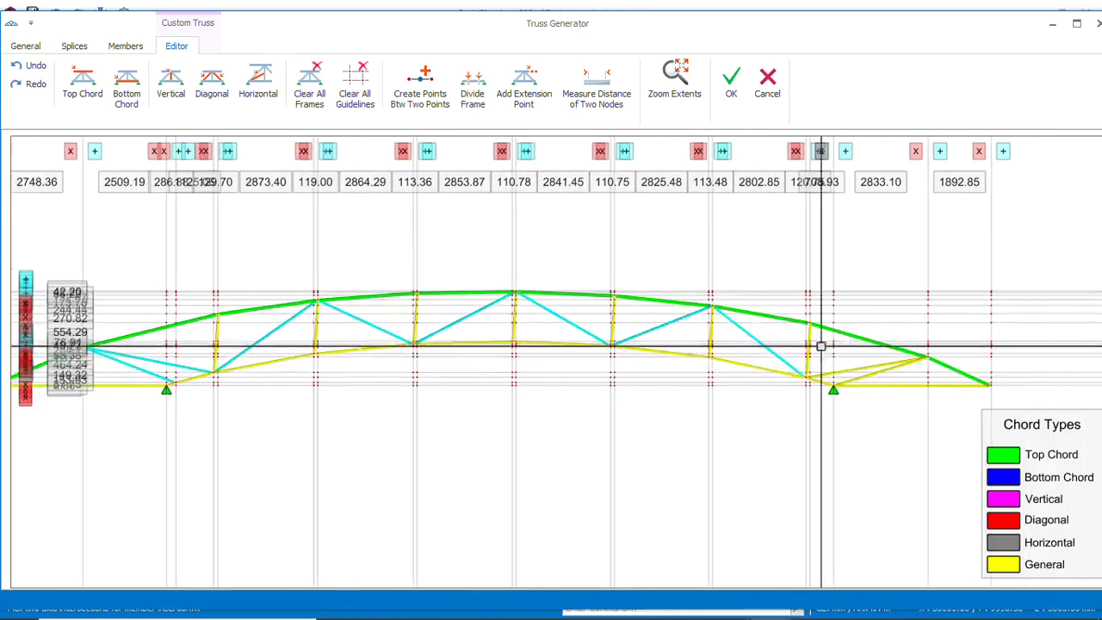
{"action": "scroll", "coordinate": [861, 374], "scroll_direction": "up", "scroll_amount": 4}
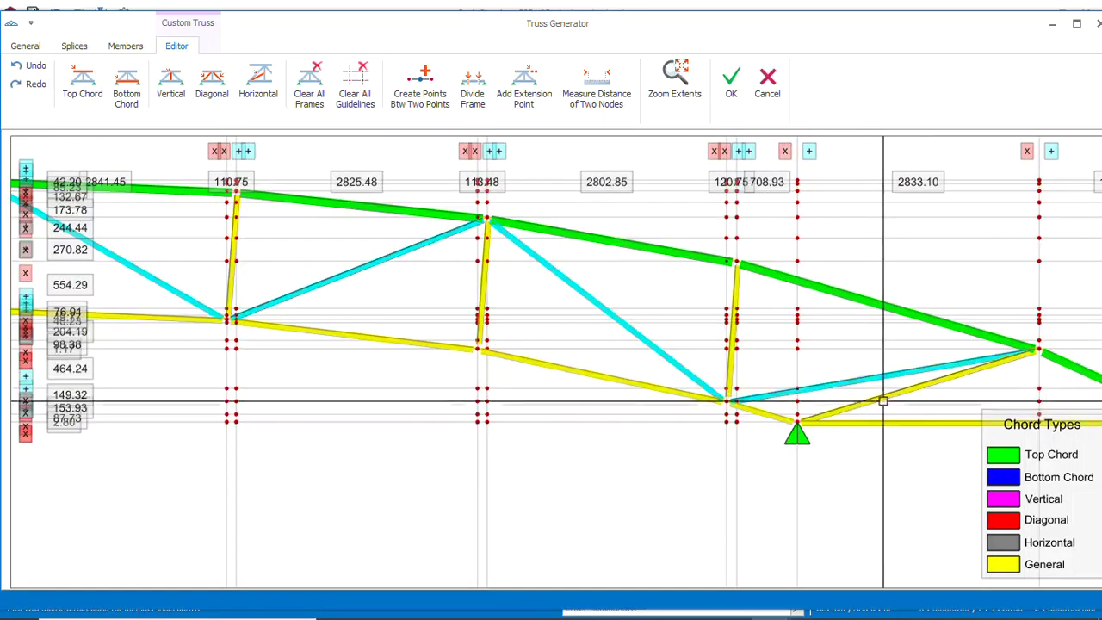
{"action": "scroll", "coordinate": [706, 381], "scroll_direction": "down", "scroll_amount": 3}
{"action": "scroll", "coordinate": [838, 407], "scroll_direction": "up", "scroll_amount": 3}
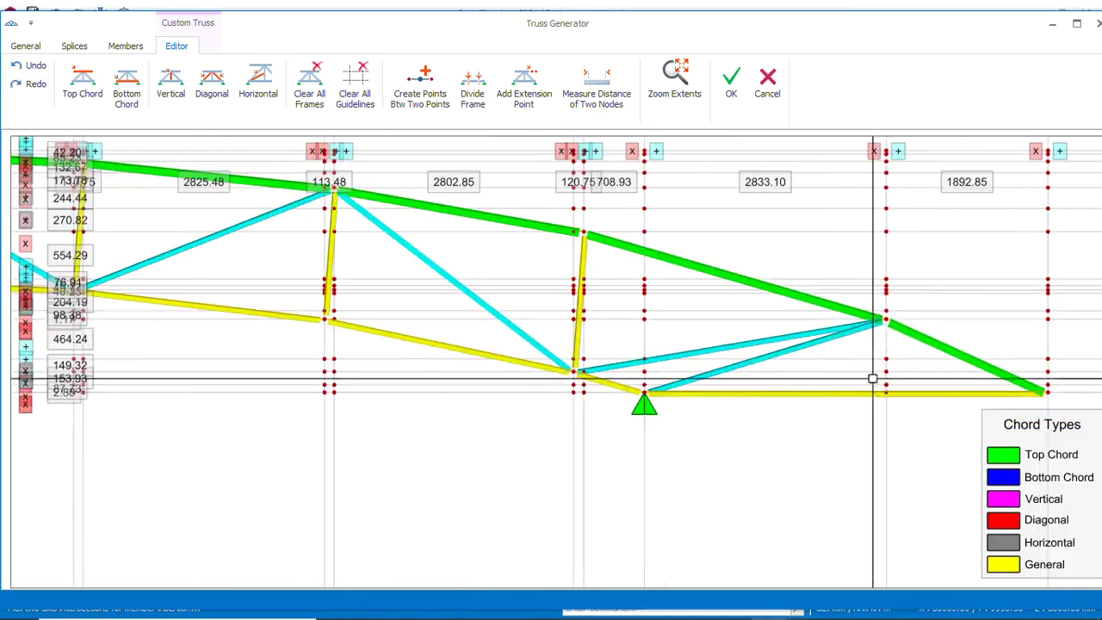
{"action": "scroll", "coordinate": [873, 379], "scroll_direction": "down", "scroll_amount": 5}
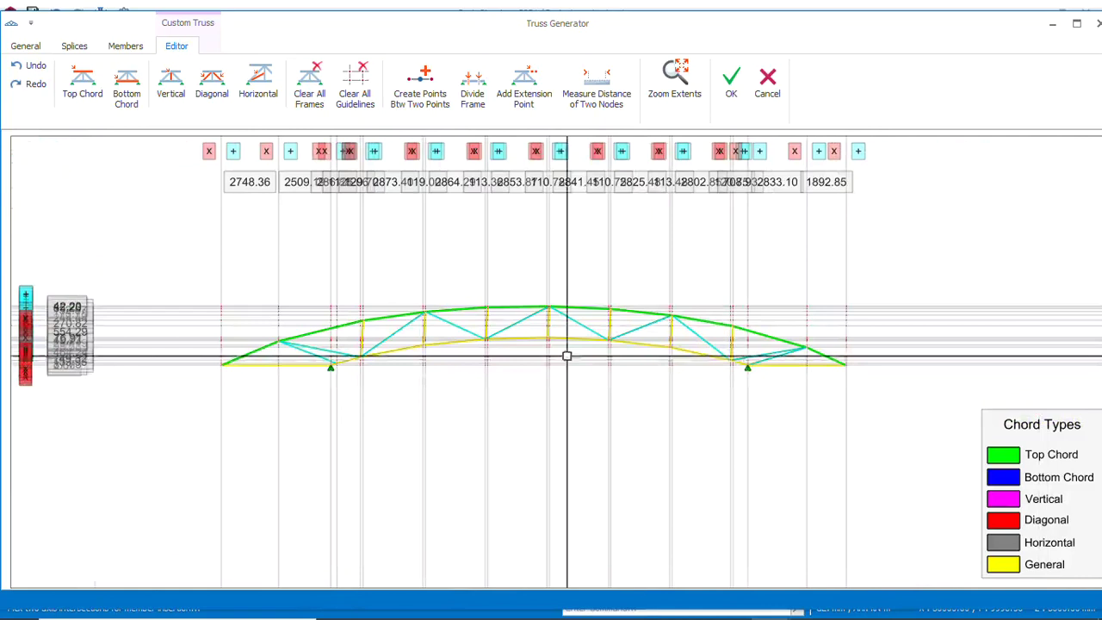
{"action": "right_click", "coordinate": [551, 255]}
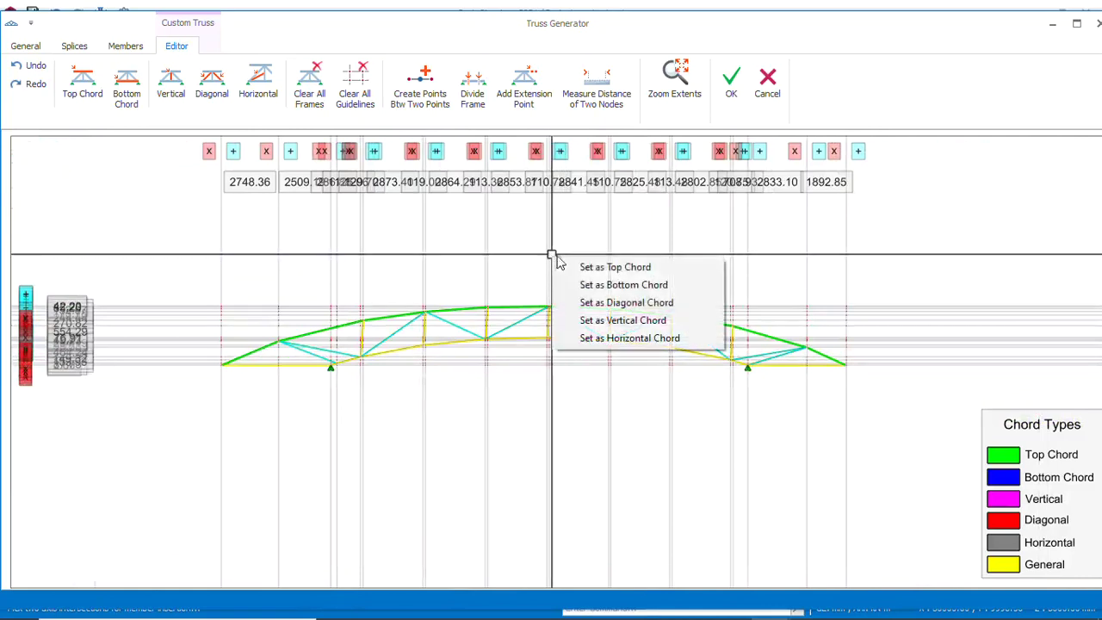
{"action": "left_click", "coordinate": [624, 311]}
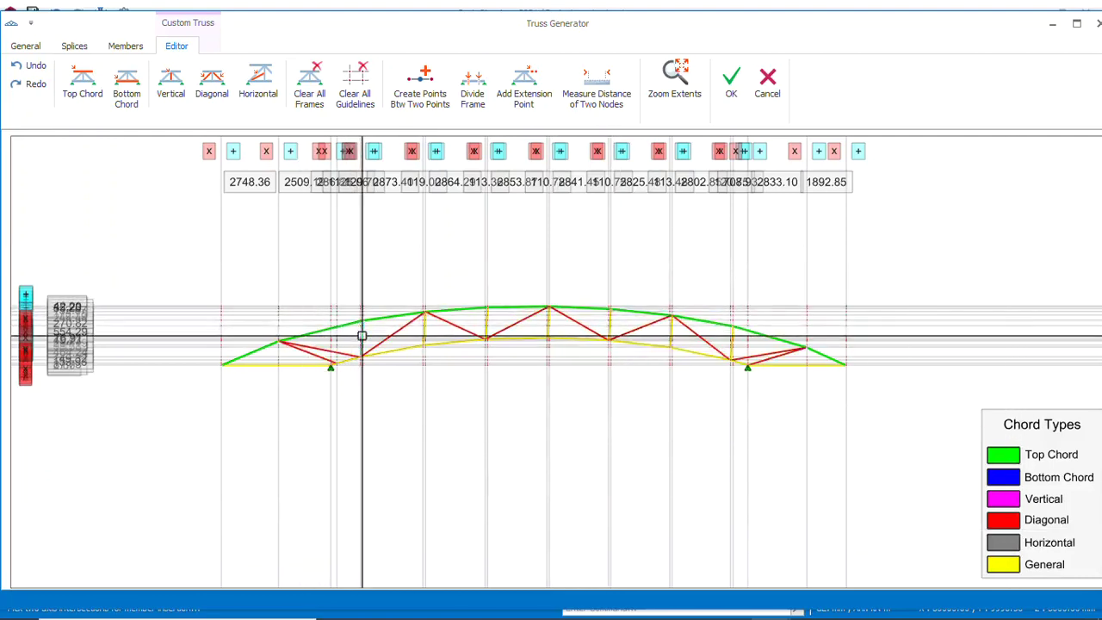
Select all upright web members between the upper and lower arcs and set them as Vertical Chord
{"action": "scroll", "coordinate": [413, 334], "scroll_direction": "up", "scroll_amount": 3}
{"action": "left_click", "coordinate": [442, 328]}
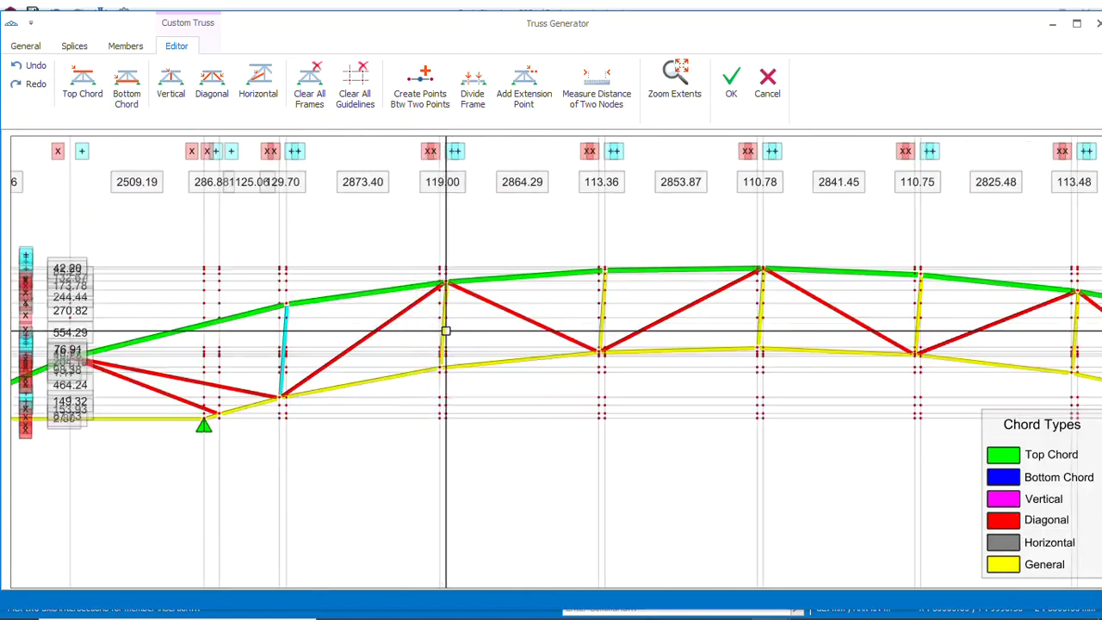
{"action": "left_click", "coordinate": [601, 317]}
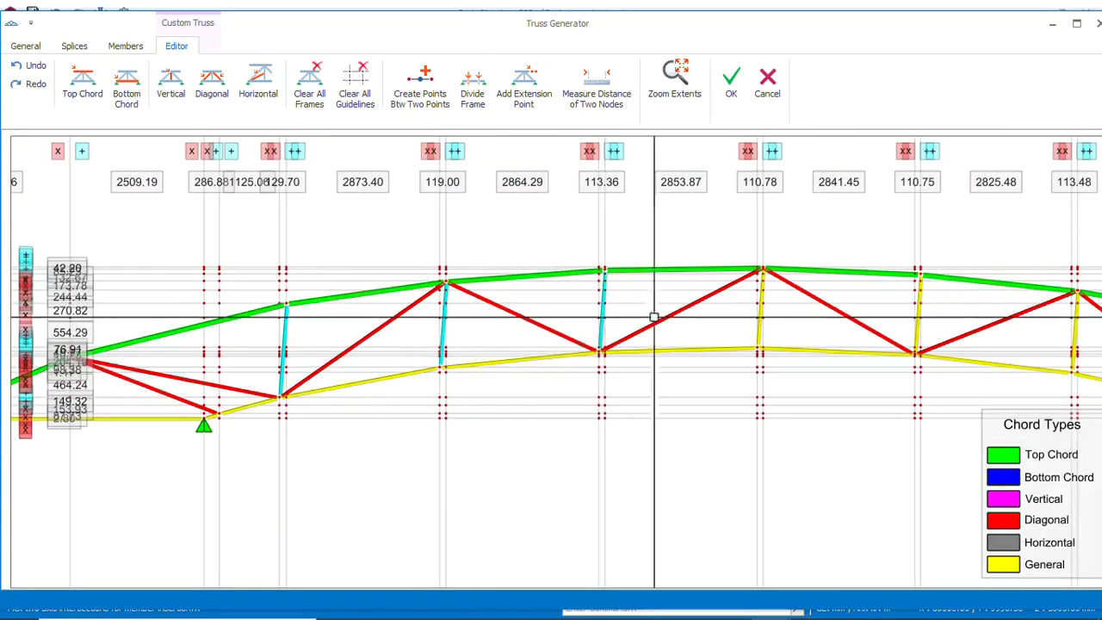
{"action": "left_click", "coordinate": [761, 330]}
{"action": "scroll", "coordinate": [761, 330], "scroll_direction": "down", "scroll_amount": 3}
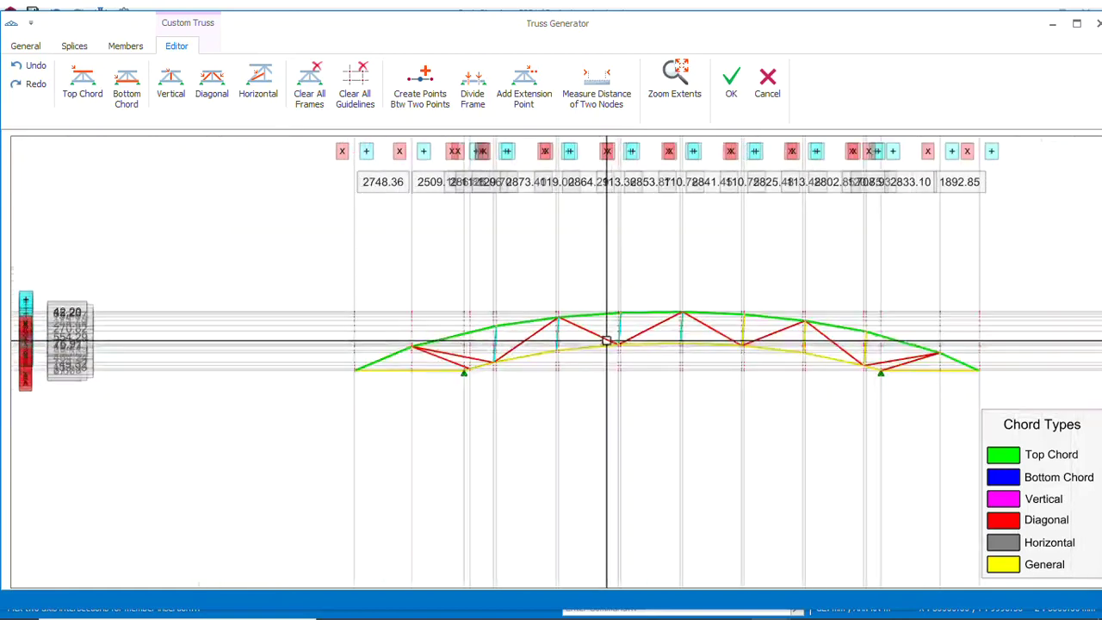
{"action": "scroll", "coordinate": [746, 340], "scroll_direction": "up", "scroll_amount": 5}
{"action": "left_click", "coordinate": [738, 303]}
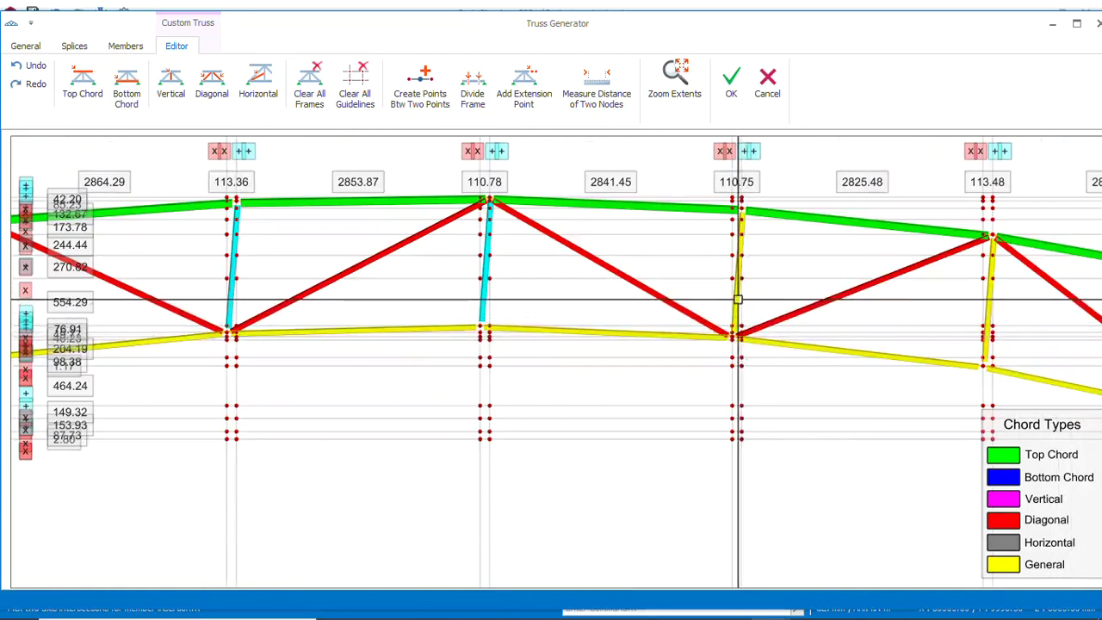
{"action": "scroll", "coordinate": [595, 364], "scroll_direction": "down", "scroll_amount": 3}
{"action": "scroll", "coordinate": [852, 354], "scroll_direction": "up", "scroll_amount": 3}
{"action": "left_click", "coordinate": [851, 354]}
{"action": "scroll", "coordinate": [851, 354], "scroll_direction": "up", "scroll_amount": 3}
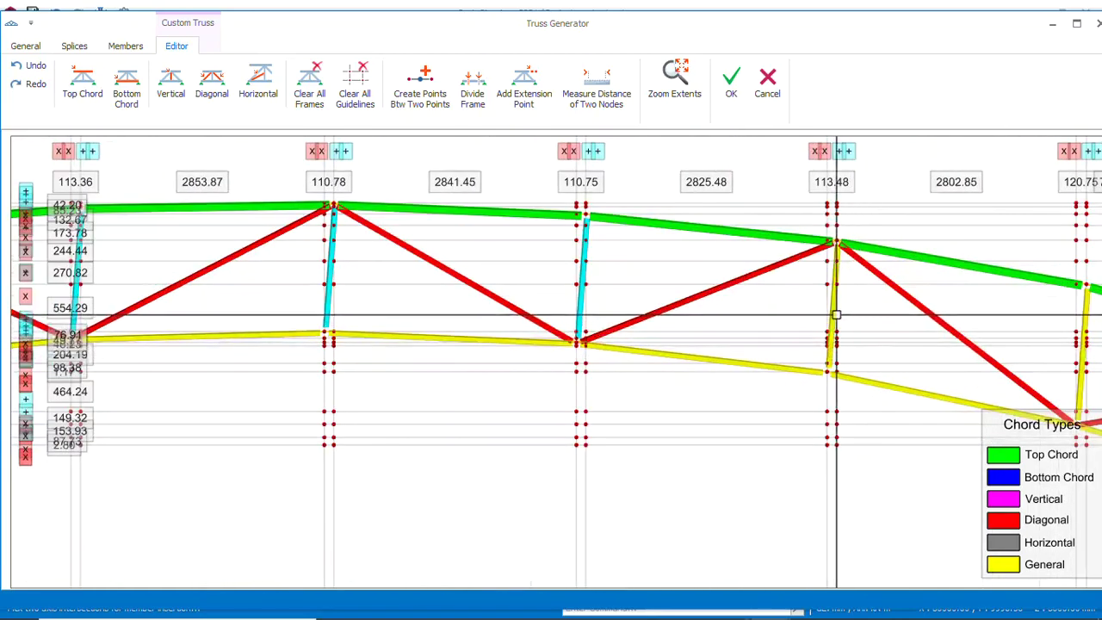
{"action": "scroll", "coordinate": [829, 364], "scroll_direction": "down", "scroll_amount": 2}
{"action": "scroll", "coordinate": [915, 382], "scroll_direction": "up", "scroll_amount": 2}
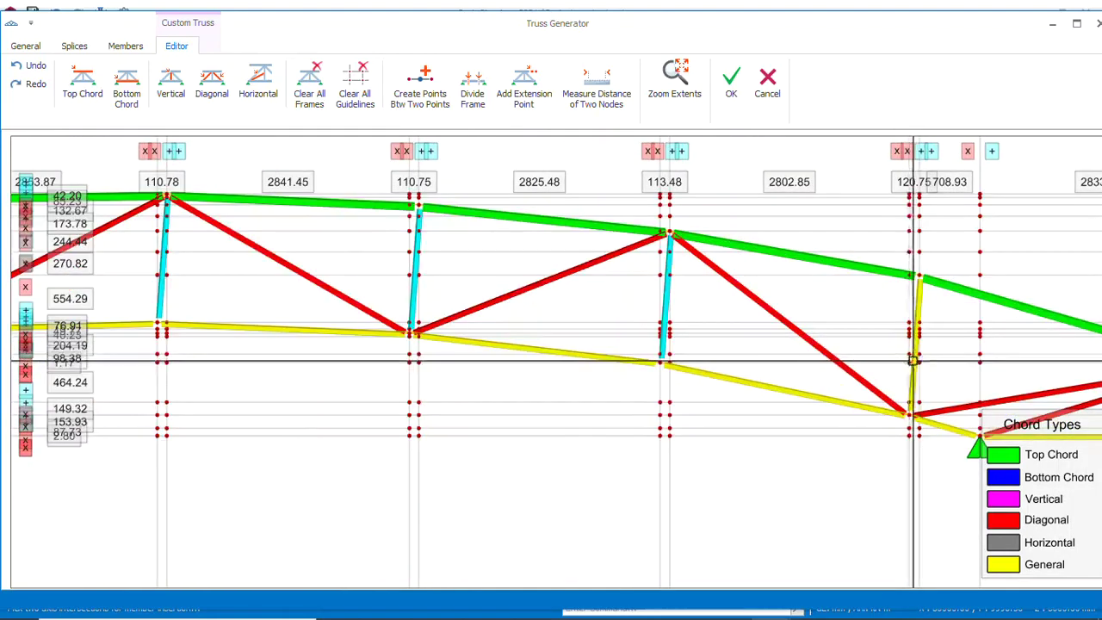
{"action": "scroll", "coordinate": [619, 370], "scroll_direction": "down", "scroll_amount": 5}
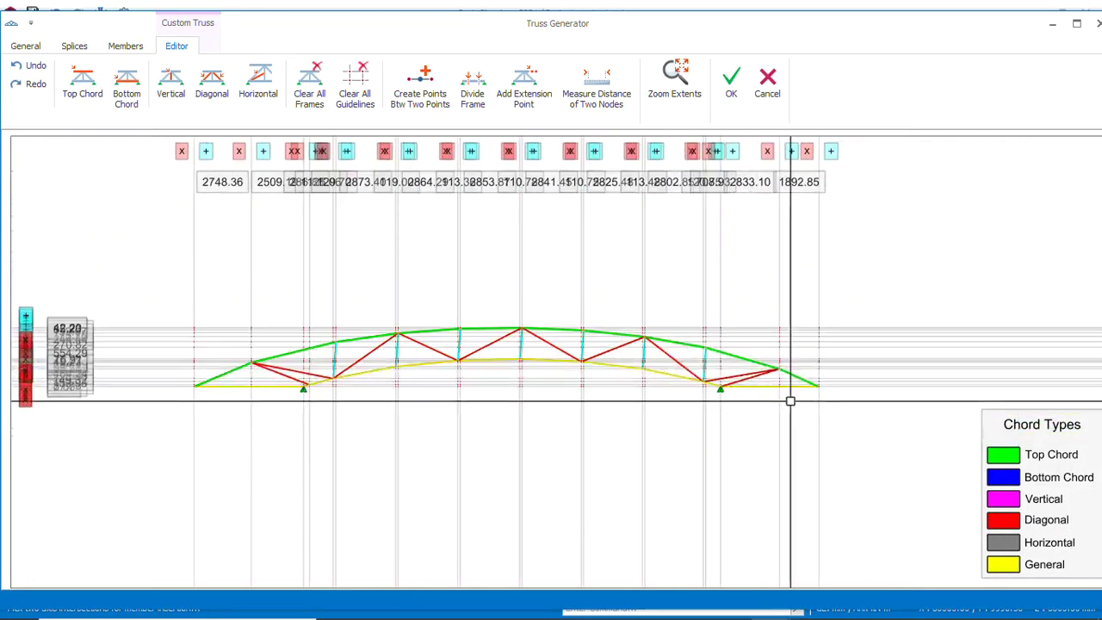
{"action": "right_click", "coordinate": [650, 276]}
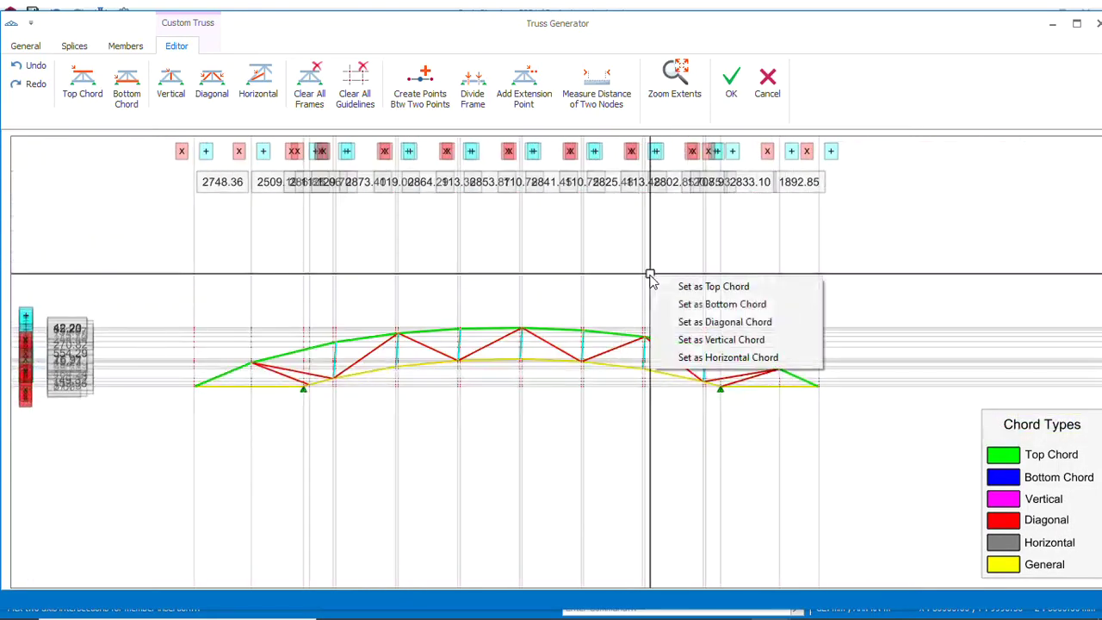
{"action": "left_click", "coordinate": [720, 344]}
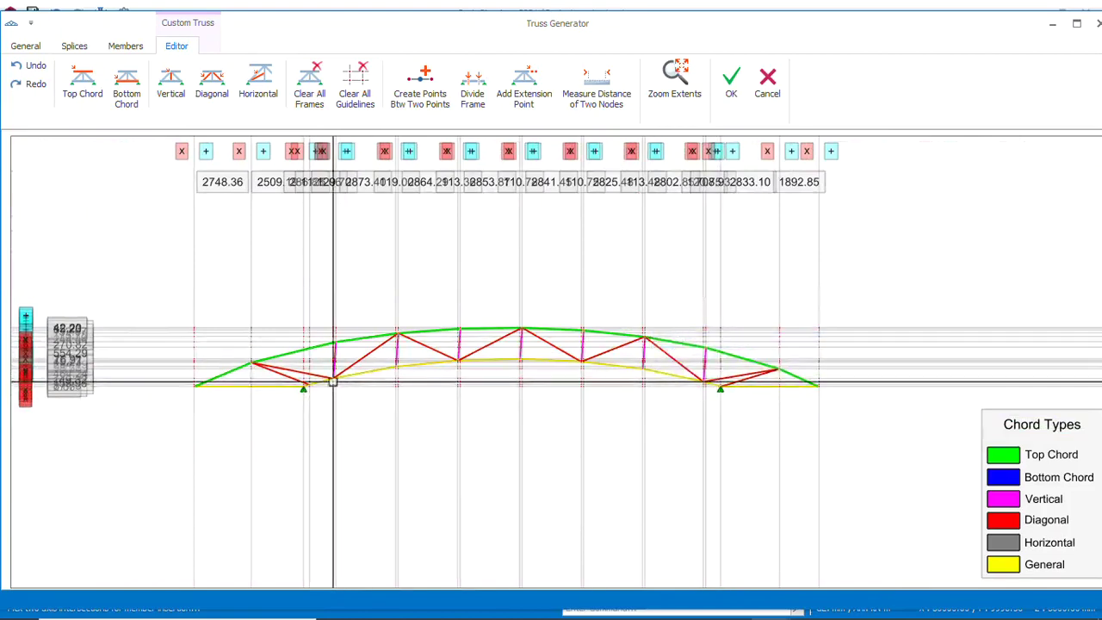
Select the two straight bottom members outside the supports at both truss ends and set them as Horizontal Chord
{"action": "scroll", "coordinate": [232, 378], "scroll_direction": "up", "scroll_amount": 4}
{"action": "scroll", "coordinate": [308, 387], "scroll_direction": "down", "scroll_amount": 2}
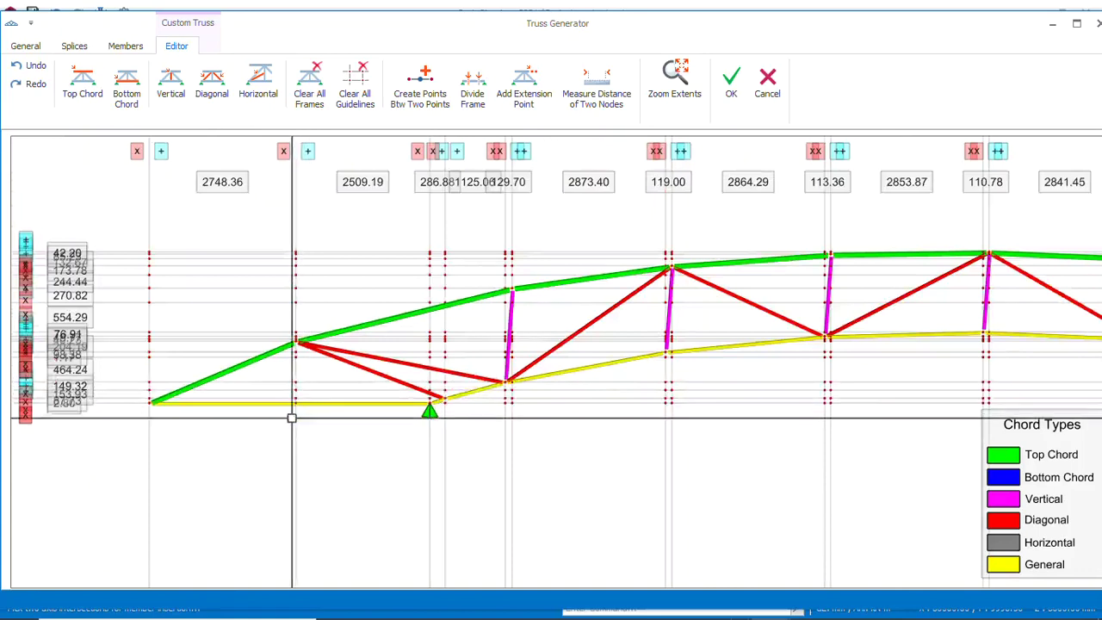
{"action": "scroll", "coordinate": [253, 394], "scroll_direction": "down", "scroll_amount": 4}
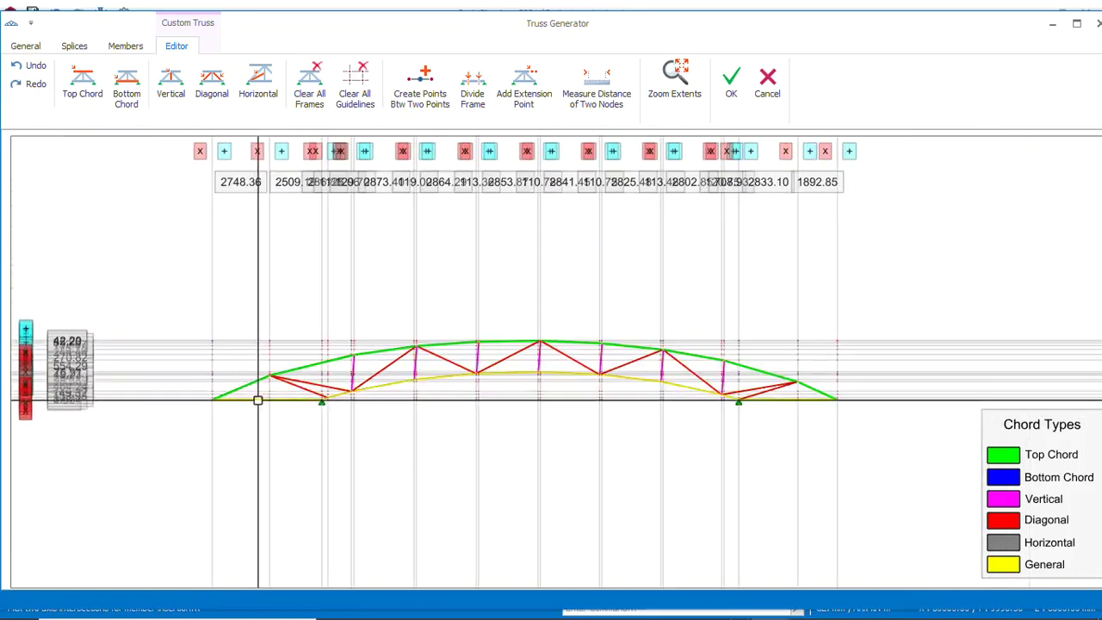
{"action": "left_click", "coordinate": [253, 399]}
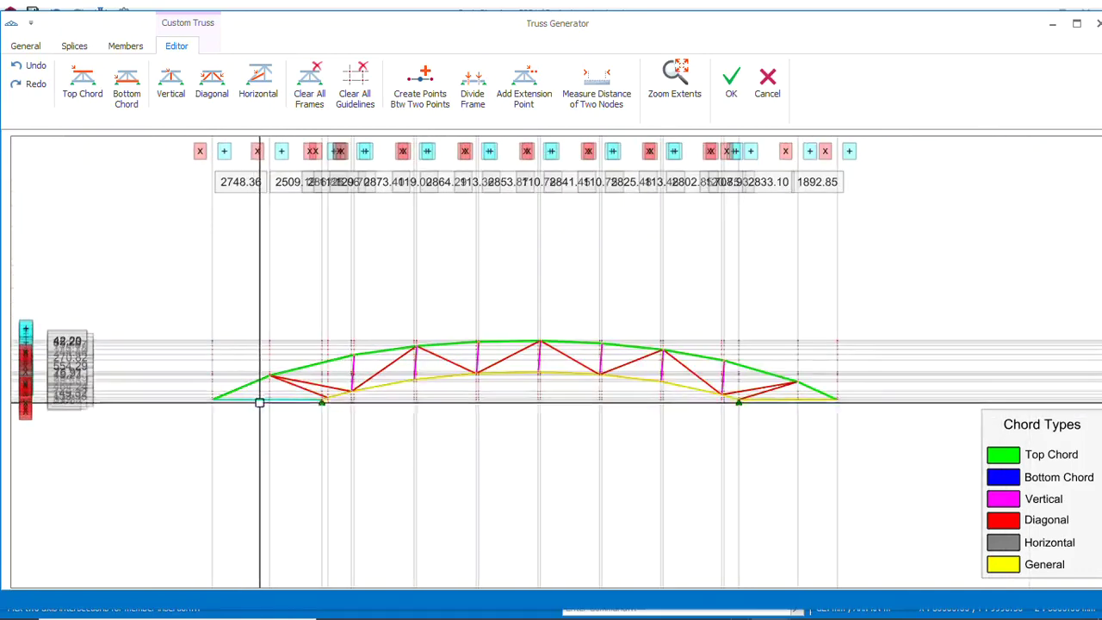
{"action": "left_click", "coordinate": [815, 401]}
{"action": "right_click", "coordinate": [816, 403]}
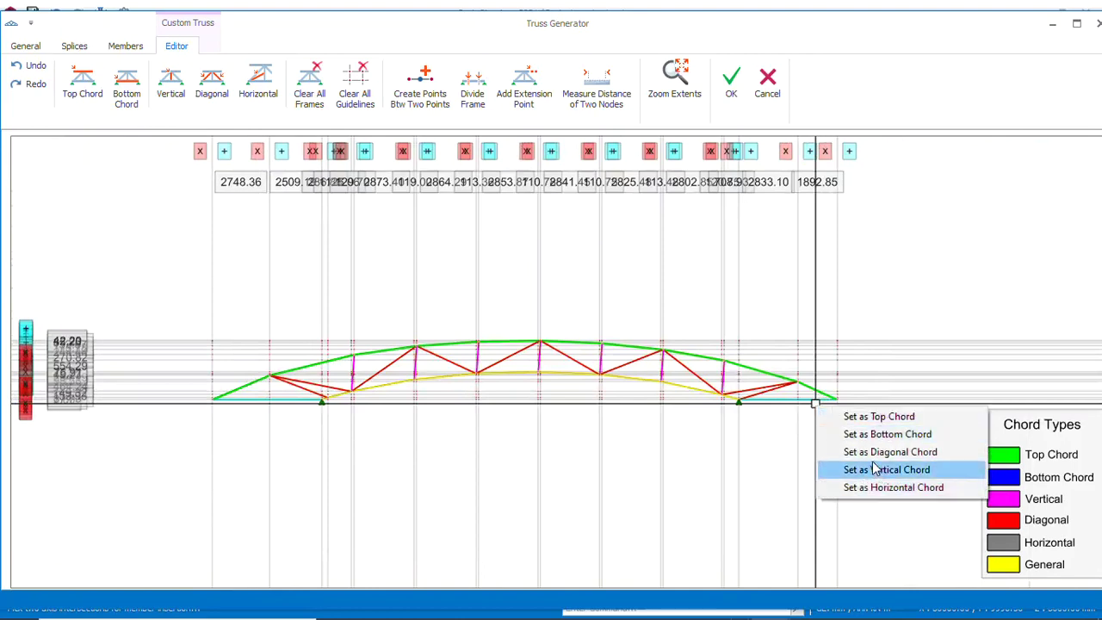
{"action": "left_click", "coordinate": [885, 487]}
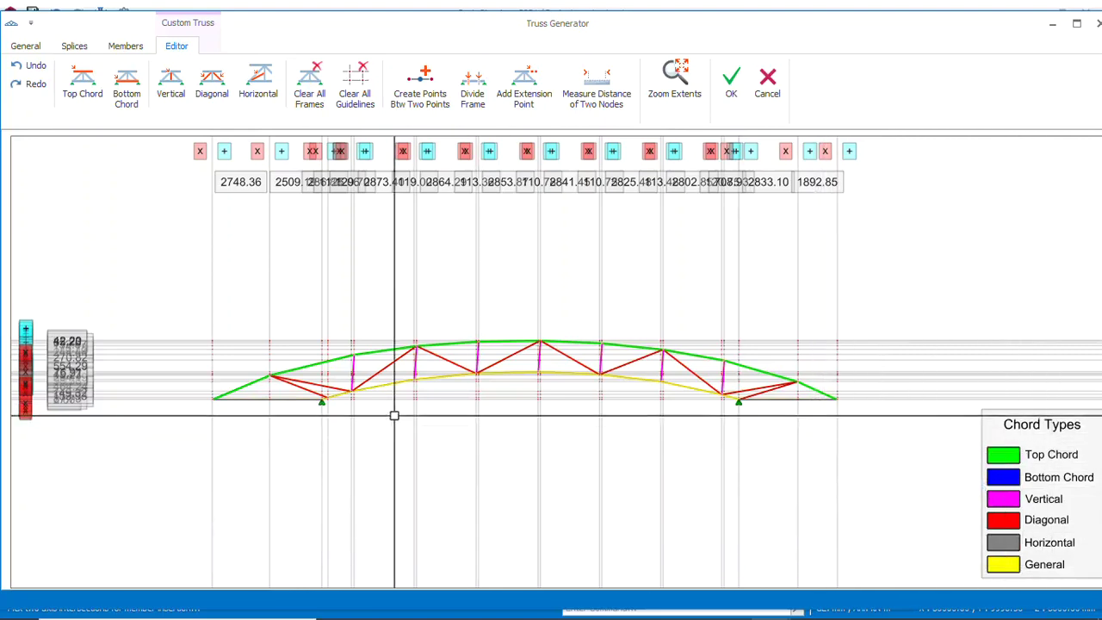
Select all members along the lower arc of the truss between the two supports and set them as Bottom Chord
{"action": "scroll", "coordinate": [344, 393], "scroll_direction": "up", "scroll_amount": 2}
{"action": "scroll", "coordinate": [262, 397], "scroll_direction": "up", "scroll_amount": 3}
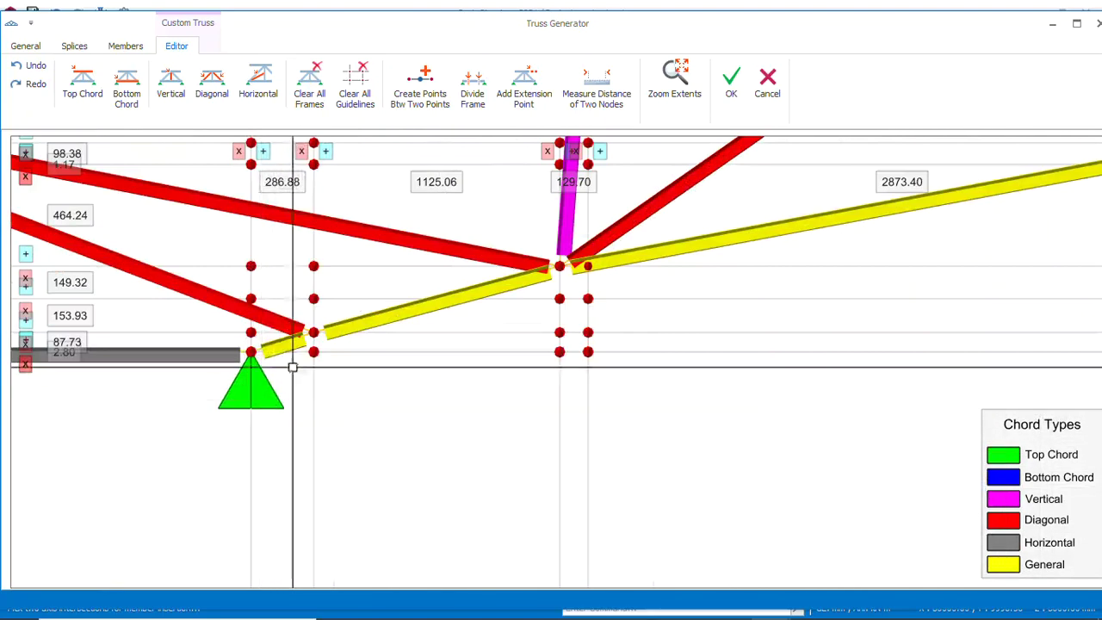
{"action": "left_click", "coordinate": [280, 346]}
{"action": "left_click", "coordinate": [368, 327], "text": "ctrl"}
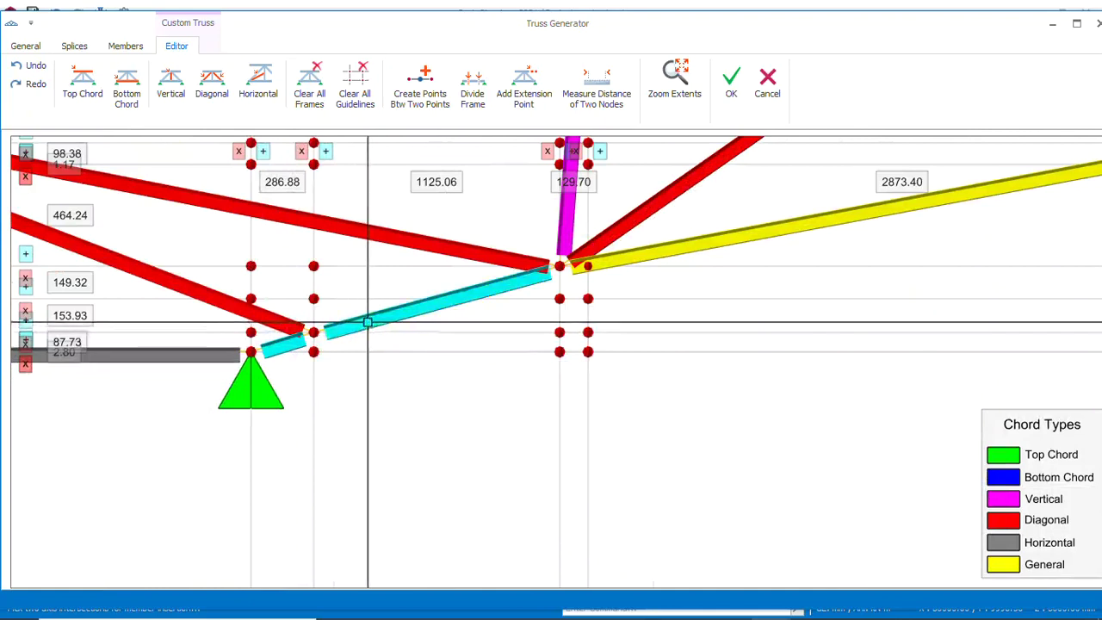
{"action": "scroll", "coordinate": [310, 374], "scroll_direction": "down", "scroll_amount": 3}
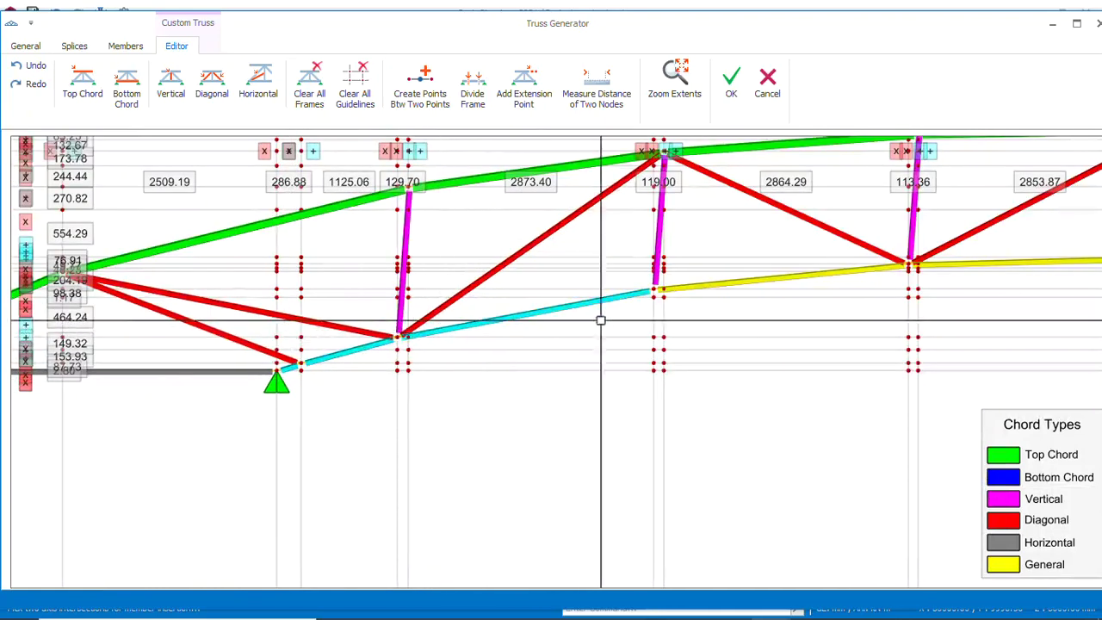
{"action": "left_click", "coordinate": [718, 285], "text": "ctrl"}
{"action": "scroll", "coordinate": [469, 361], "scroll_direction": "down", "scroll_amount": 3}
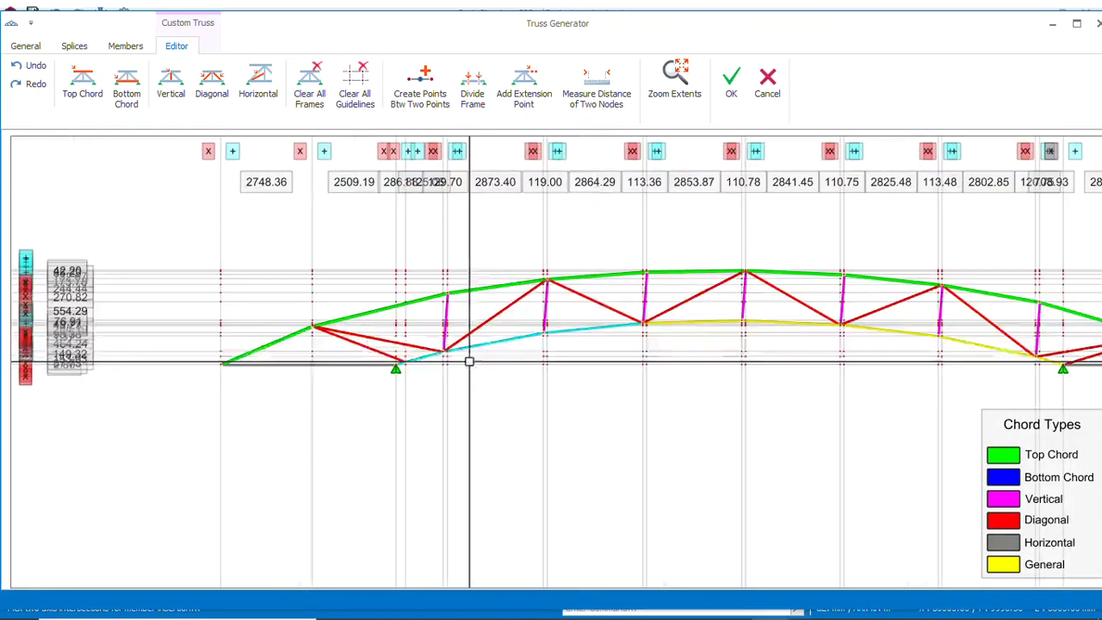
{"action": "left_click", "coordinate": [712, 321], "text": "ctrl"}
{"action": "left_click", "coordinate": [790, 322], "text": "ctrl"}
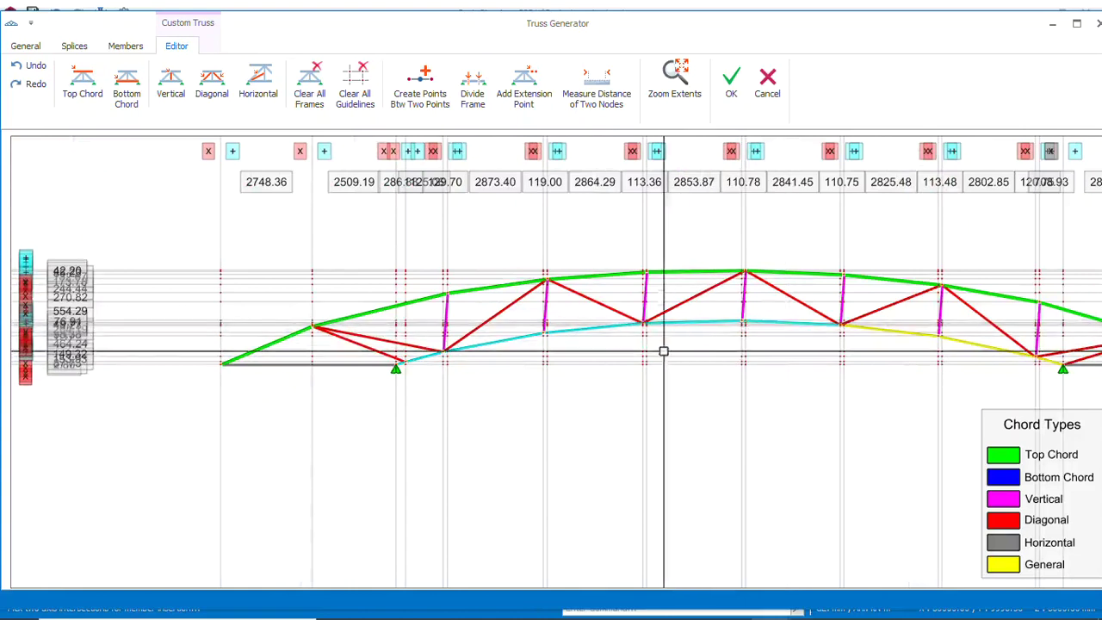
{"action": "scroll", "coordinate": [736, 344], "scroll_direction": "down", "scroll_amount": 3}
{"action": "scroll", "coordinate": [811, 337], "scroll_direction": "up", "scroll_amount": 3}
{"action": "left_click", "coordinate": [813, 332], "text": "ctrl"}
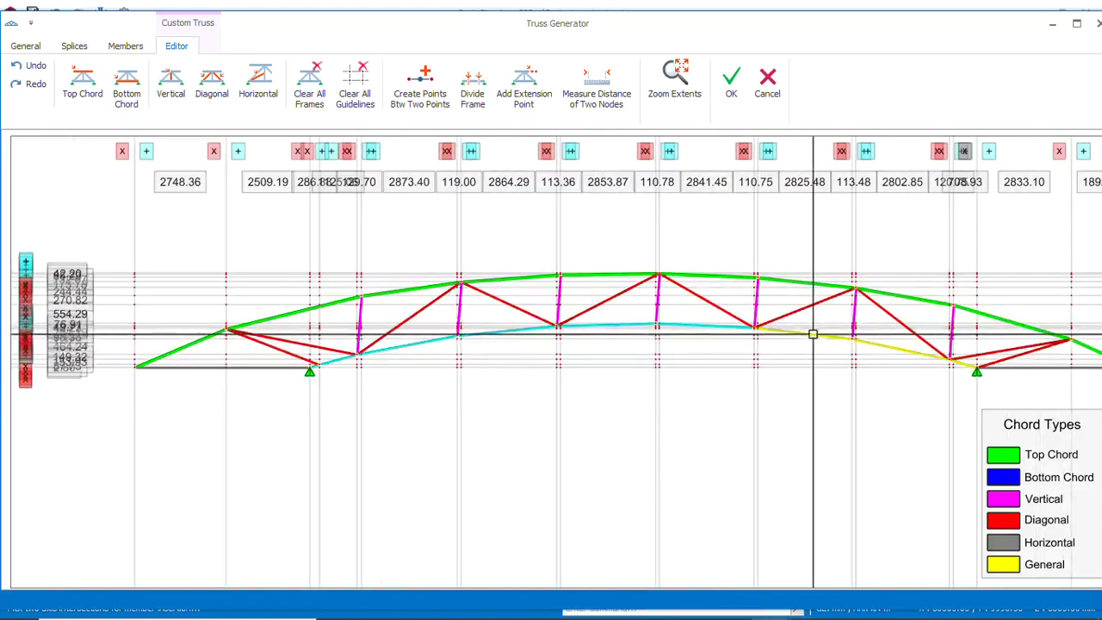
{"action": "left_click", "coordinate": [895, 348], "text": "ctrl"}
{"action": "scroll", "coordinate": [826, 346], "scroll_direction": "down", "scroll_amount": 3}
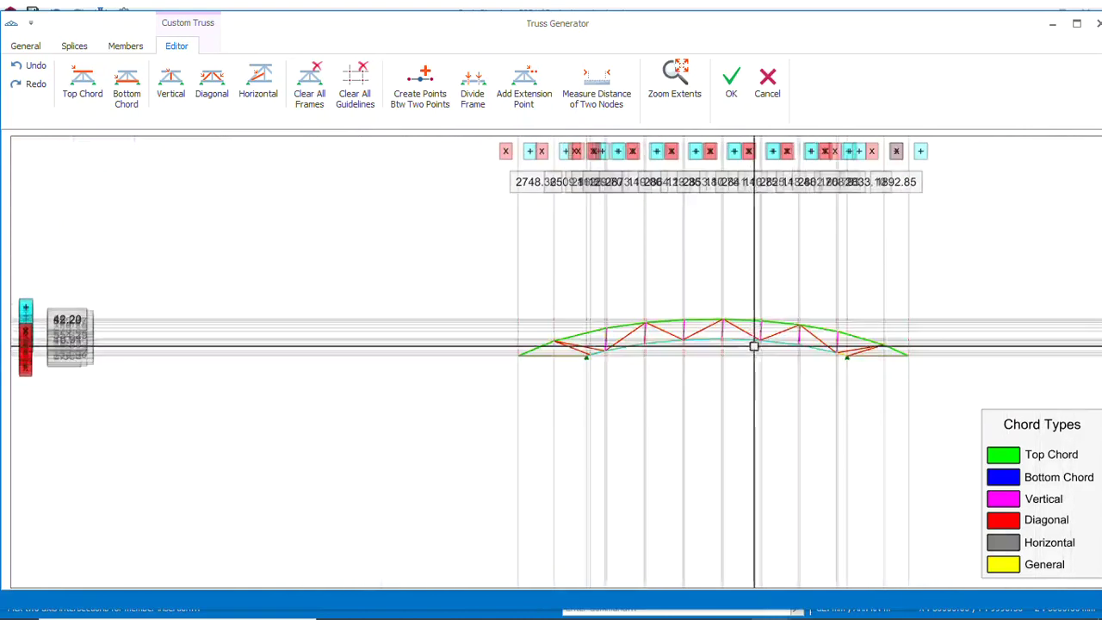
{"action": "scroll", "coordinate": [840, 370], "scroll_direction": "up", "scroll_amount": 6}
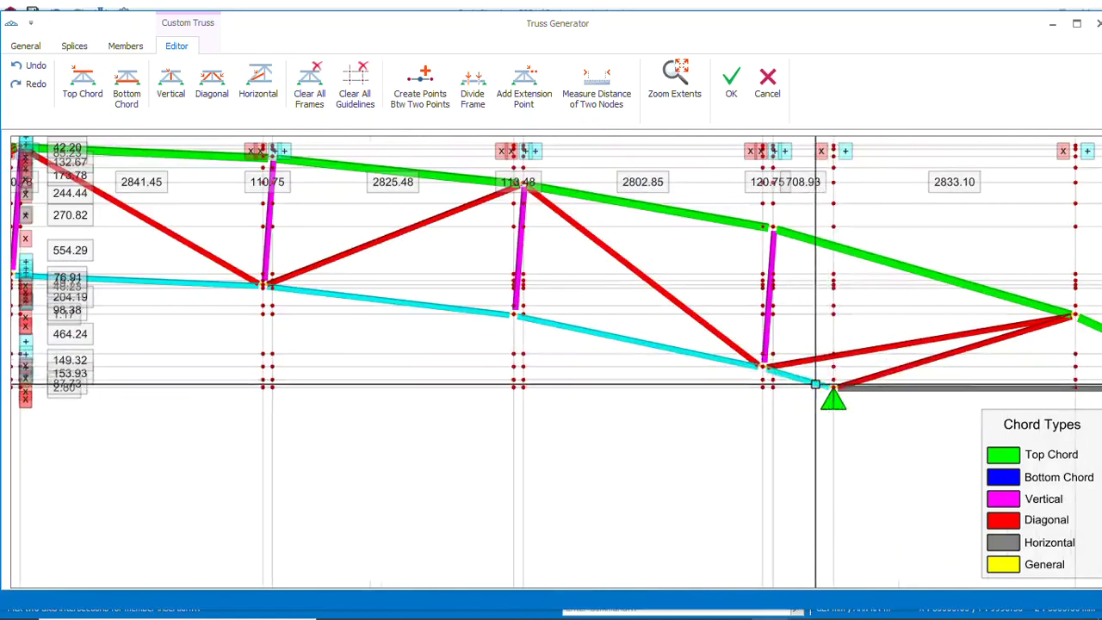
{"action": "scroll", "coordinate": [817, 386], "scroll_direction": "down", "scroll_amount": 3}
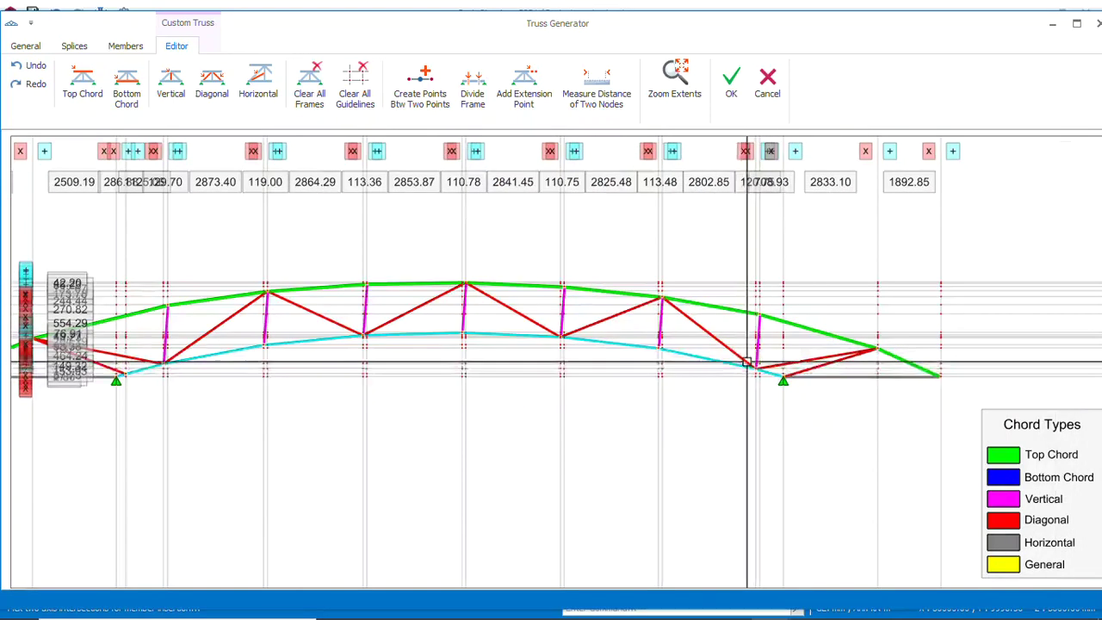
{"action": "right_click", "coordinate": [719, 255]}
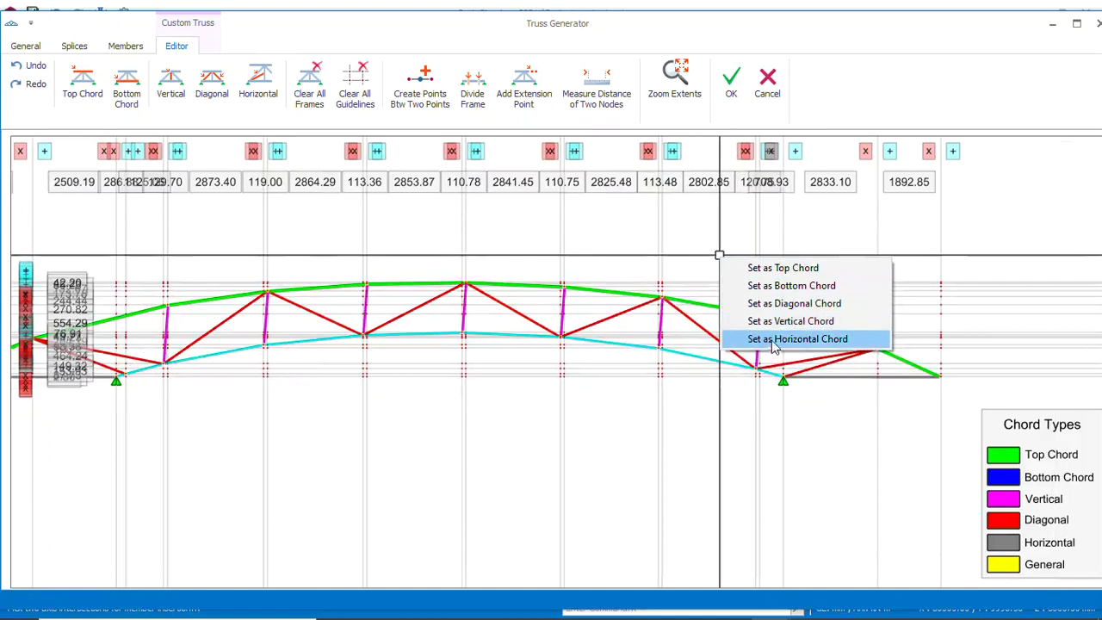
{"action": "left_click", "coordinate": [790, 285]}
Review the chord types across the whole truss, and open the member section list to examine the numbered members in the preview
{"action": "scroll", "coordinate": [770, 353], "scroll_direction": "down", "scroll_amount": 2}
{"action": "scroll", "coordinate": [659, 370], "scroll_direction": "down", "scroll_amount": 1}
{"action": "scroll", "coordinate": [812, 357], "scroll_direction": "up", "scroll_amount": 4}
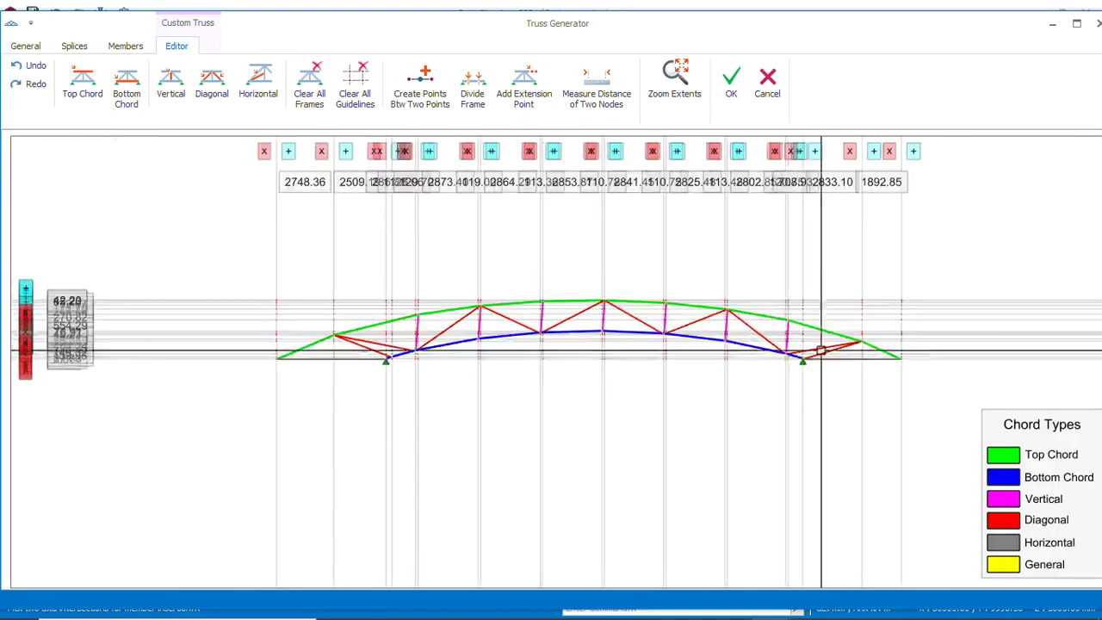
{"action": "scroll", "coordinate": [830, 351], "scroll_direction": "down", "scroll_amount": 2}
{"action": "scroll", "coordinate": [494, 365], "scroll_direction": "down", "scroll_amount": 2}
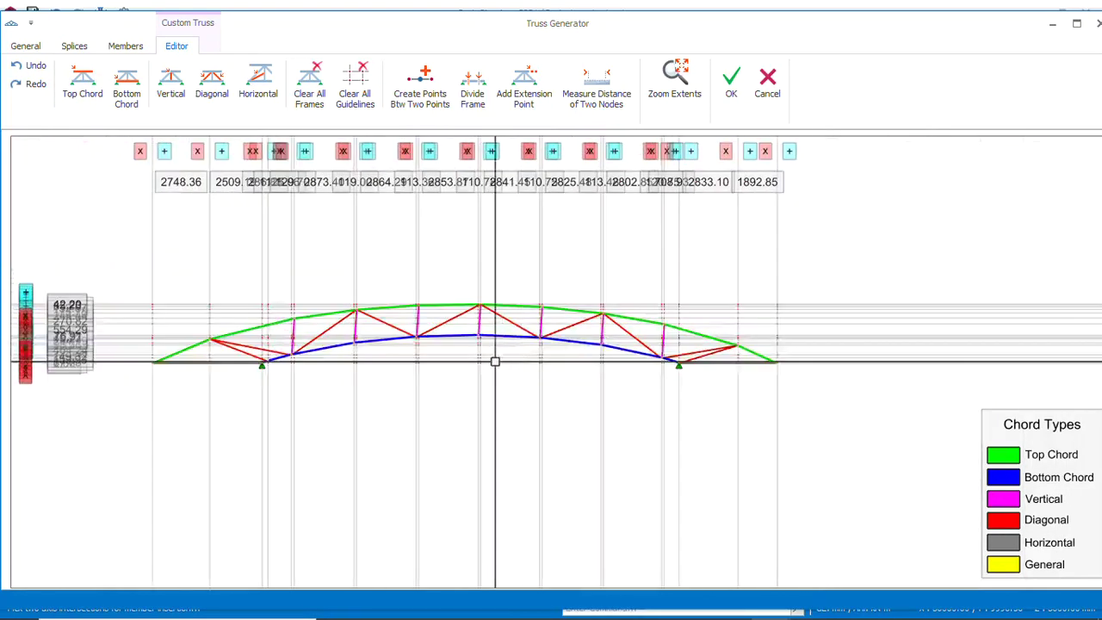
{"action": "scroll", "coordinate": [215, 333], "scroll_direction": "up", "scroll_amount": 2}
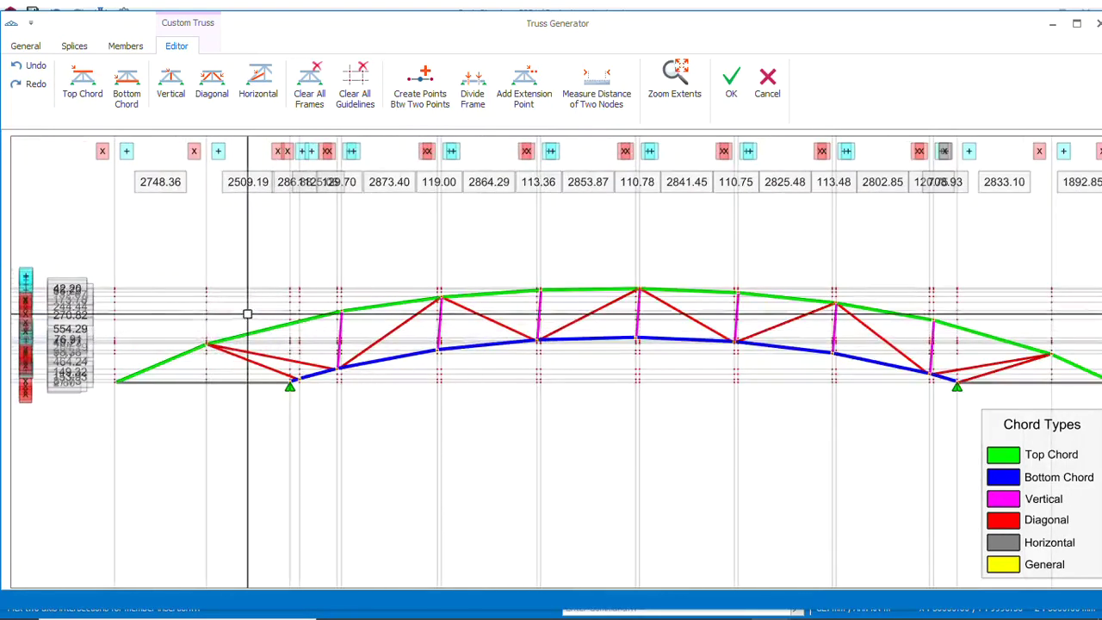
{"action": "left_click", "coordinate": [126, 49]}
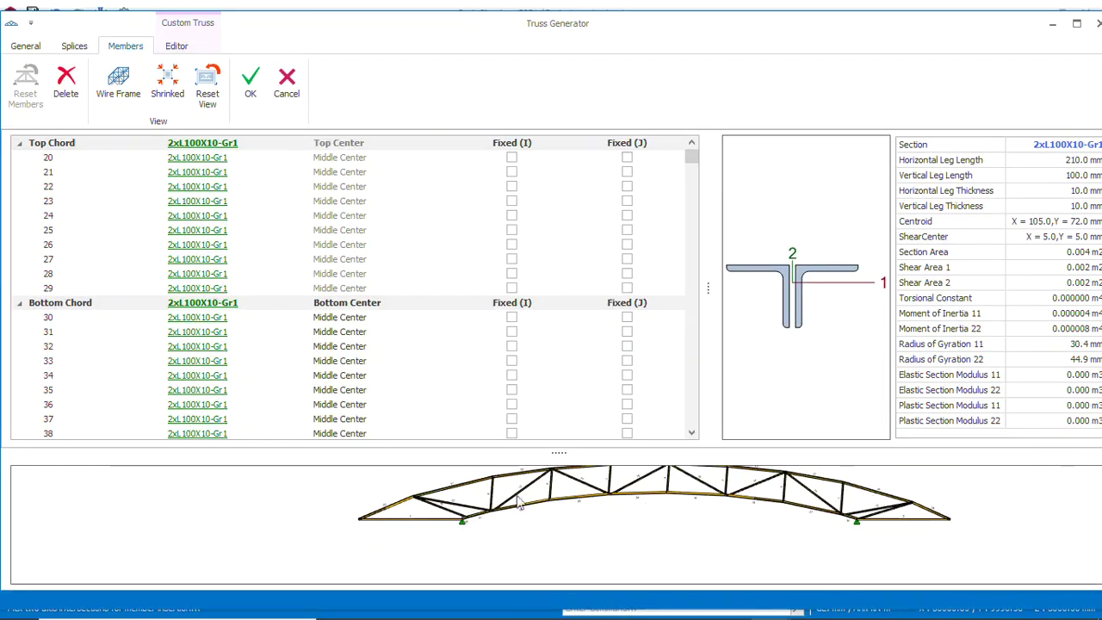
{"action": "middle_click_drag", "start_coordinate": [582, 506], "coordinate": [611, 497]}
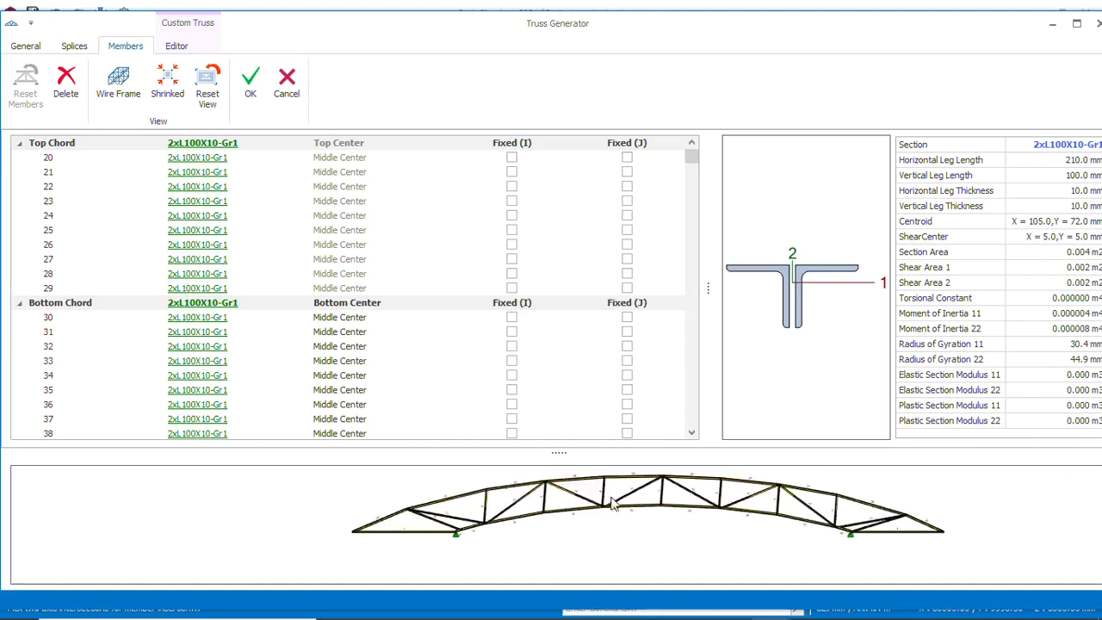
{"action": "scroll", "coordinate": [621, 480], "scroll_direction": "up", "scroll_amount": 4}
{"action": "scroll", "coordinate": [616, 482], "scroll_direction": "down", "scroll_amount": 4}
{"action": "scroll", "coordinate": [440, 532], "scroll_direction": "up", "scroll_amount": 2}
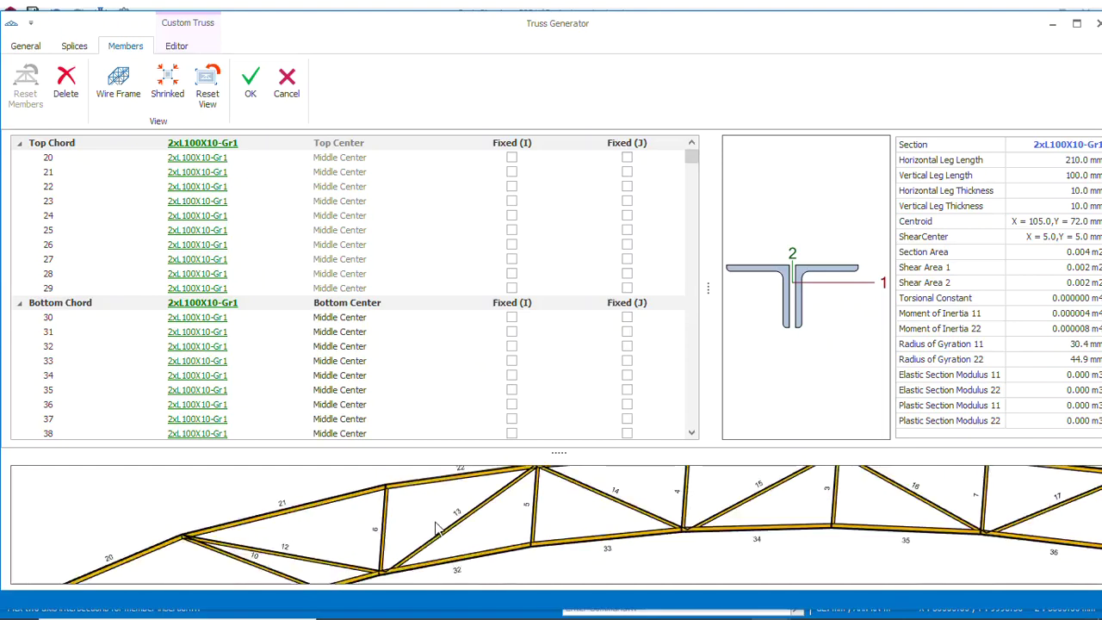
{"action": "scroll", "coordinate": [528, 487], "scroll_direction": "up", "scroll_amount": 1}
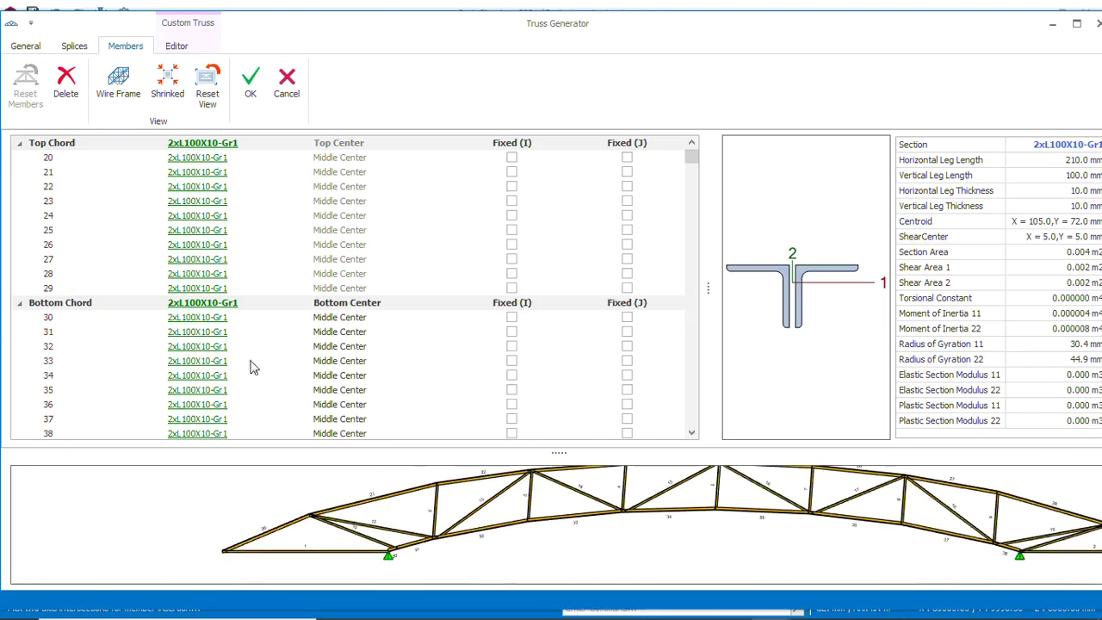
Open the section selection for the Top Chord group and look through the steel profile types in the Euro database
{"action": "left_click", "coordinate": [210, 156]}
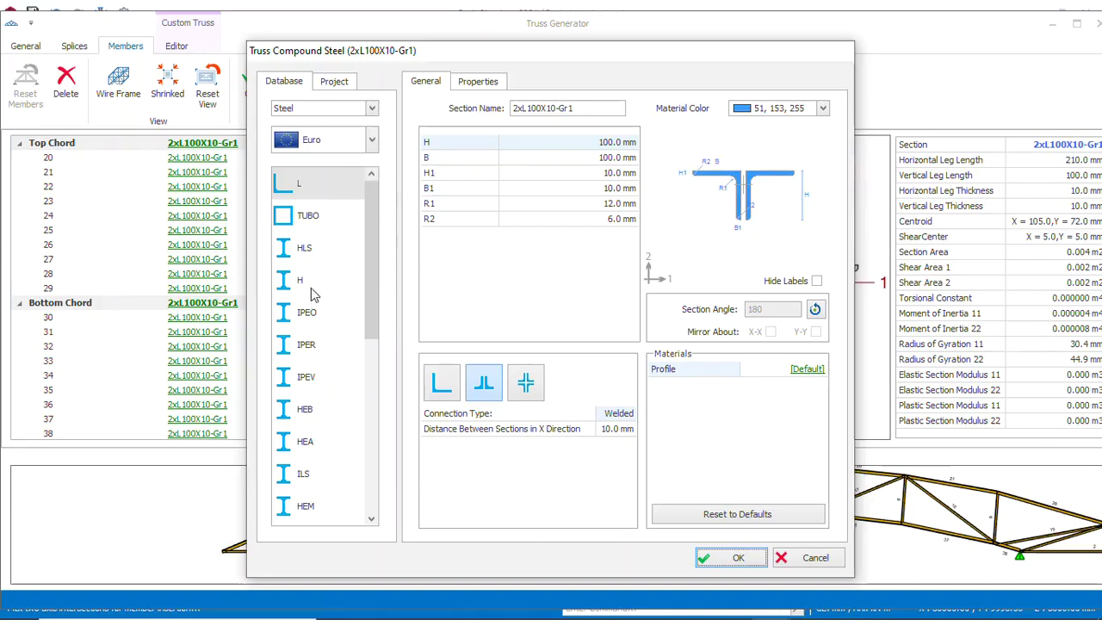
{"action": "scroll", "coordinate": [312, 295], "scroll_direction": "down", "scroll_amount": 5}
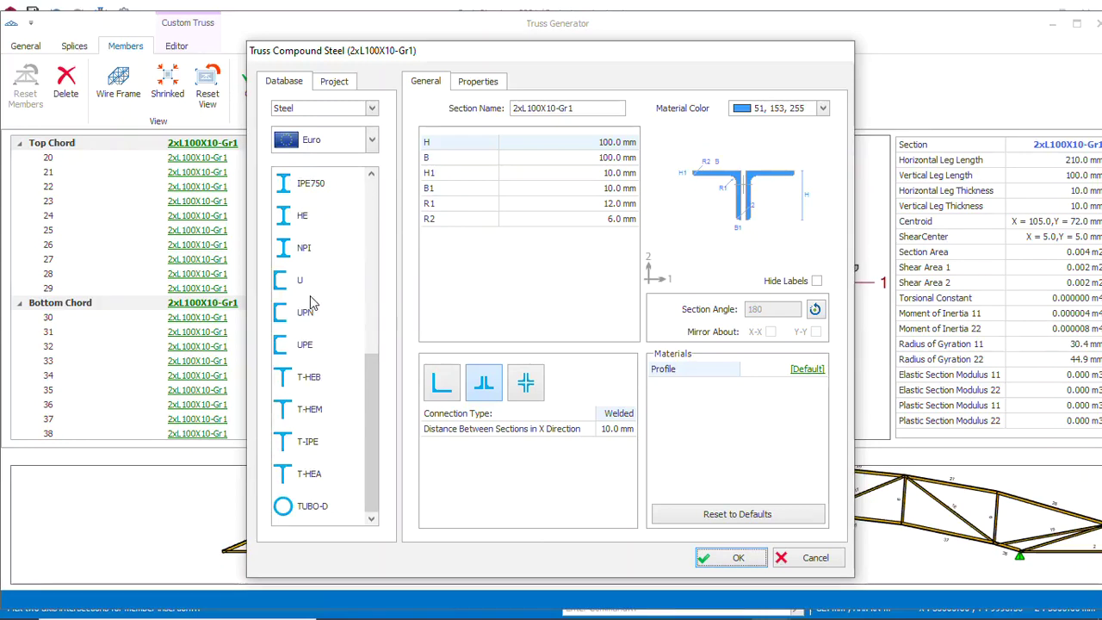
{"action": "scroll", "coordinate": [311, 301], "scroll_direction": "up", "scroll_amount": 1}
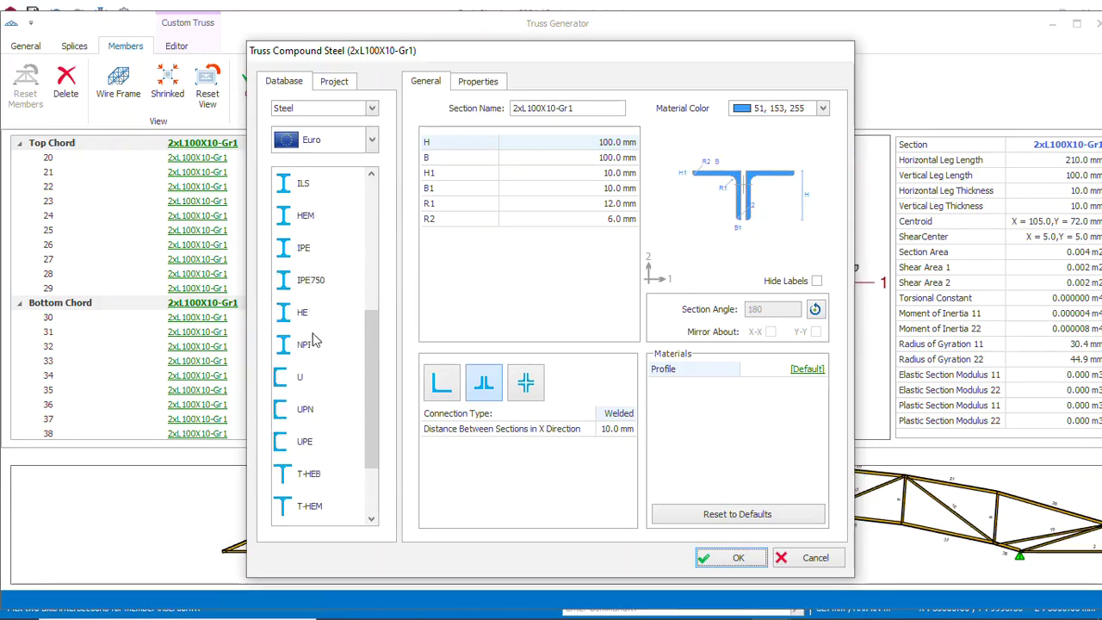
{"action": "scroll", "coordinate": [315, 341], "scroll_direction": "down", "scroll_amount": 1}
{"action": "scroll", "coordinate": [314, 343], "scroll_direction": "up", "scroll_amount": 2}
{"action": "scroll", "coordinate": [314, 345], "scroll_direction": "down", "scroll_amount": 2}
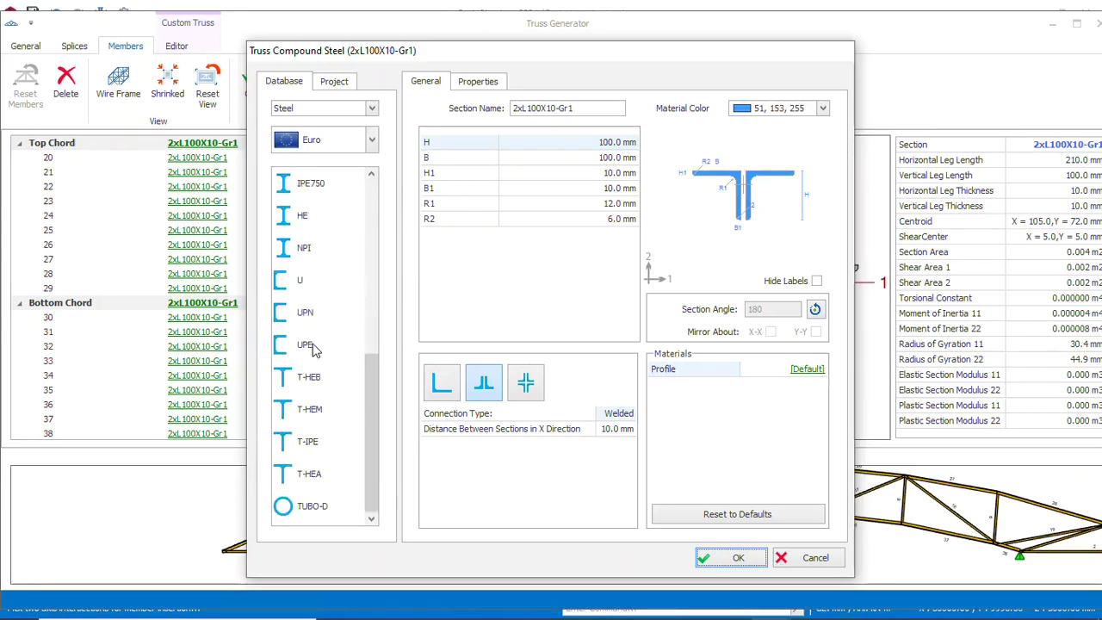
{"action": "scroll", "coordinate": [314, 349], "scroll_direction": "up", "scroll_amount": 5}
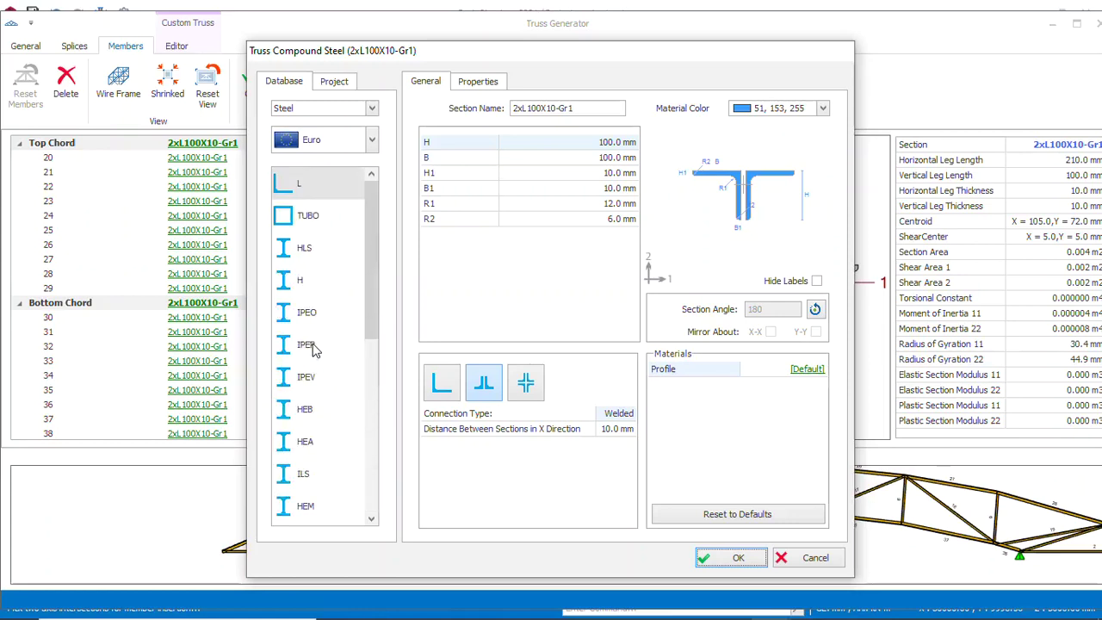
{"action": "left_click", "coordinate": [372, 141]}
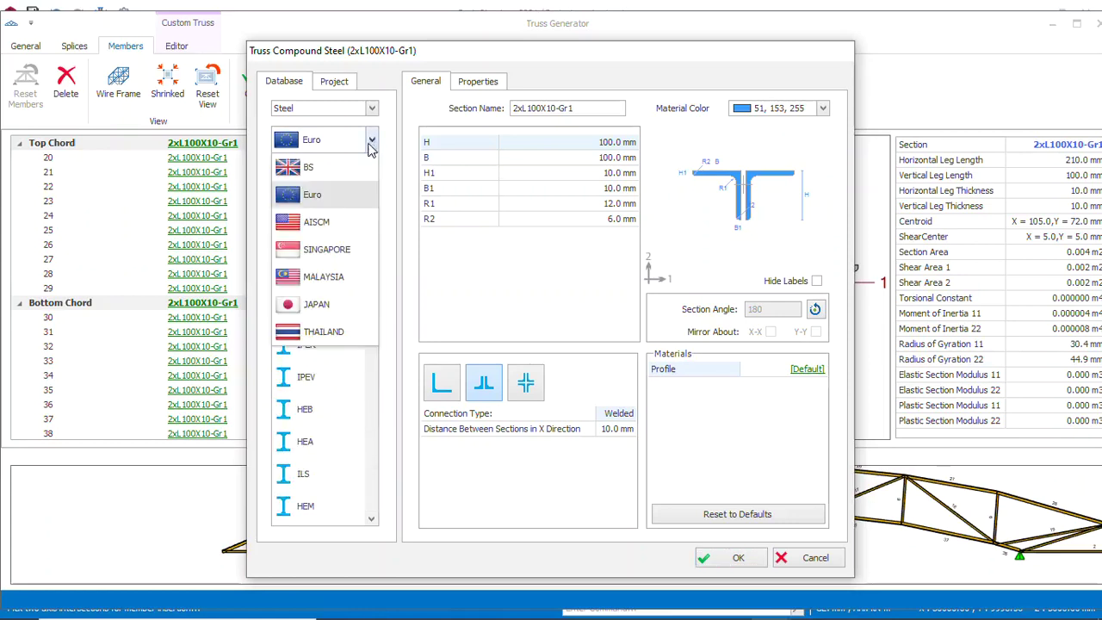
{"action": "left_click", "coordinate": [339, 198]}
Assign the rectangular hollow section TUBO70X35X5 (H 70, B 35, t 5 mm) to all Top Chord members
{"action": "left_click", "coordinate": [301, 220]}
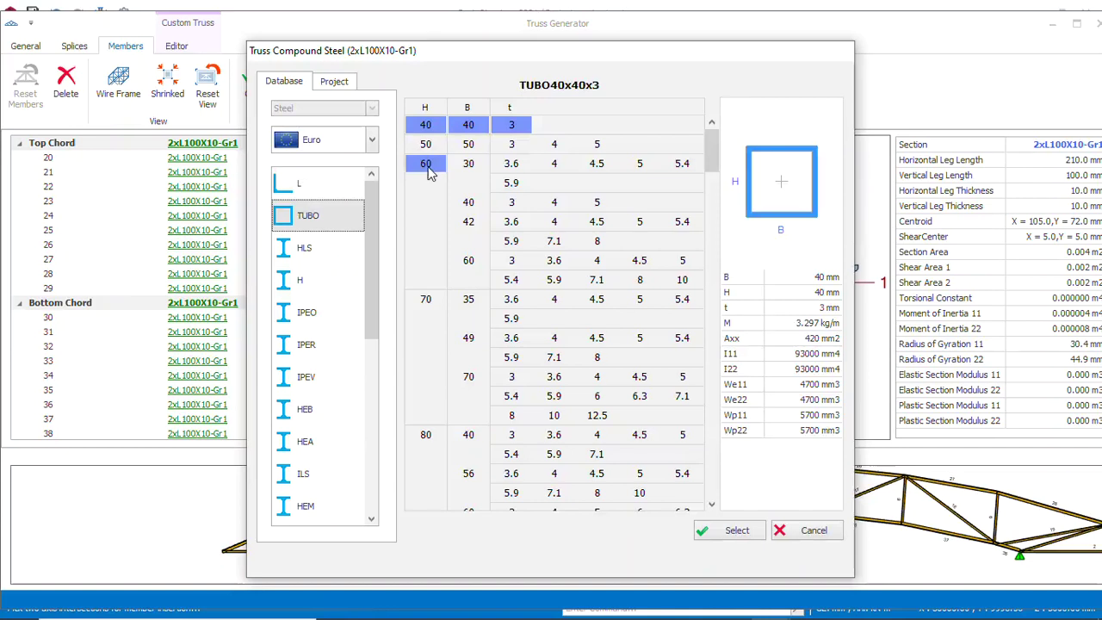
{"action": "left_click", "coordinate": [427, 164]}
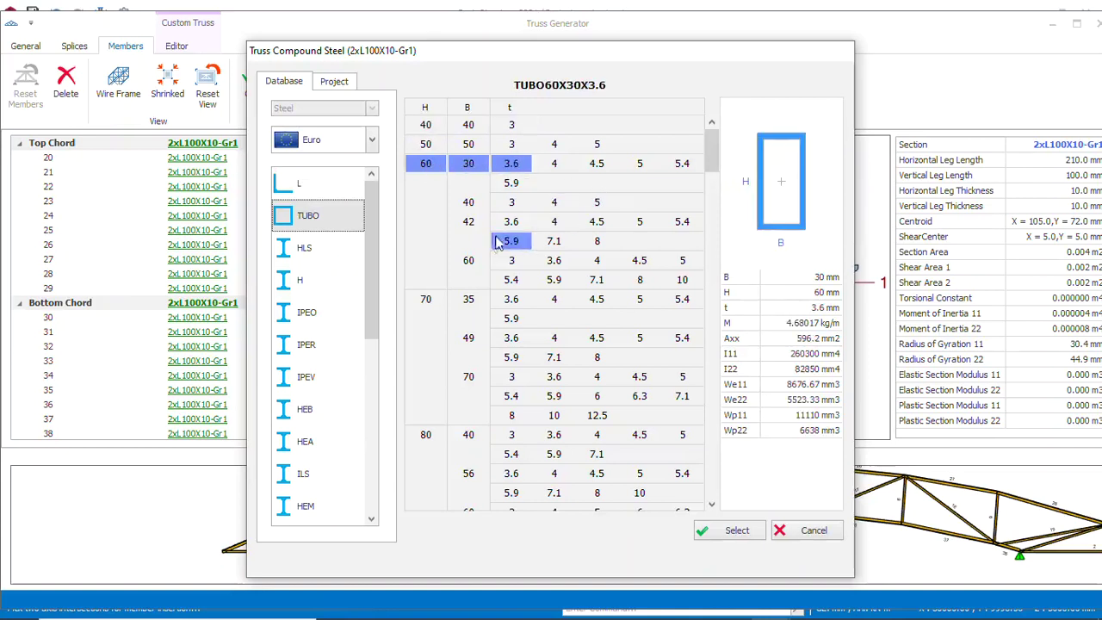
{"action": "left_click", "coordinate": [435, 308]}
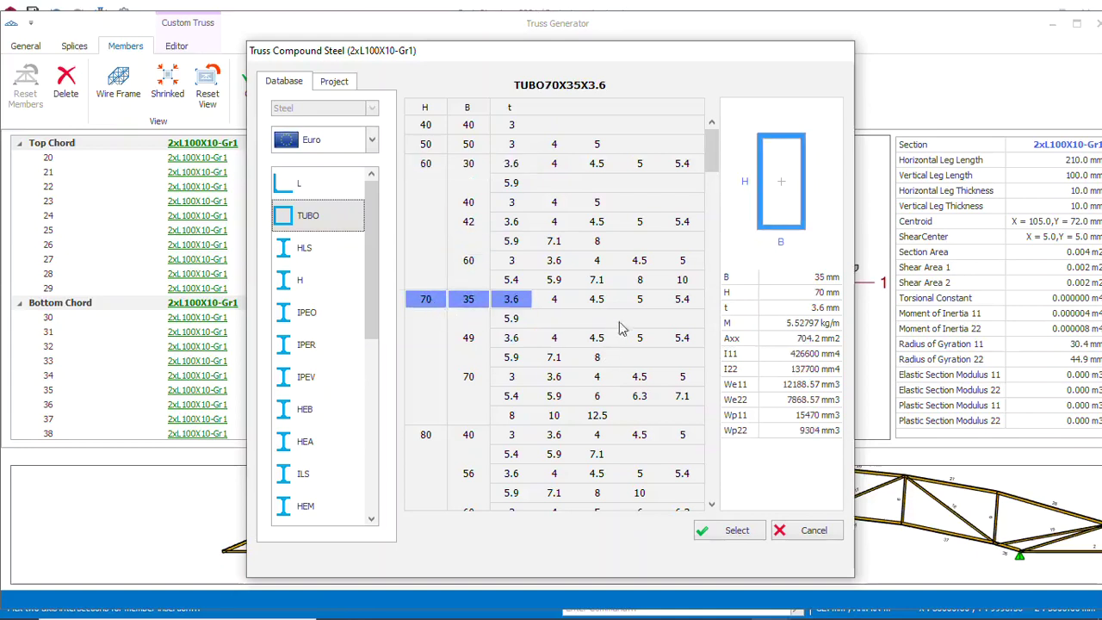
{"action": "left_click", "coordinate": [650, 310]}
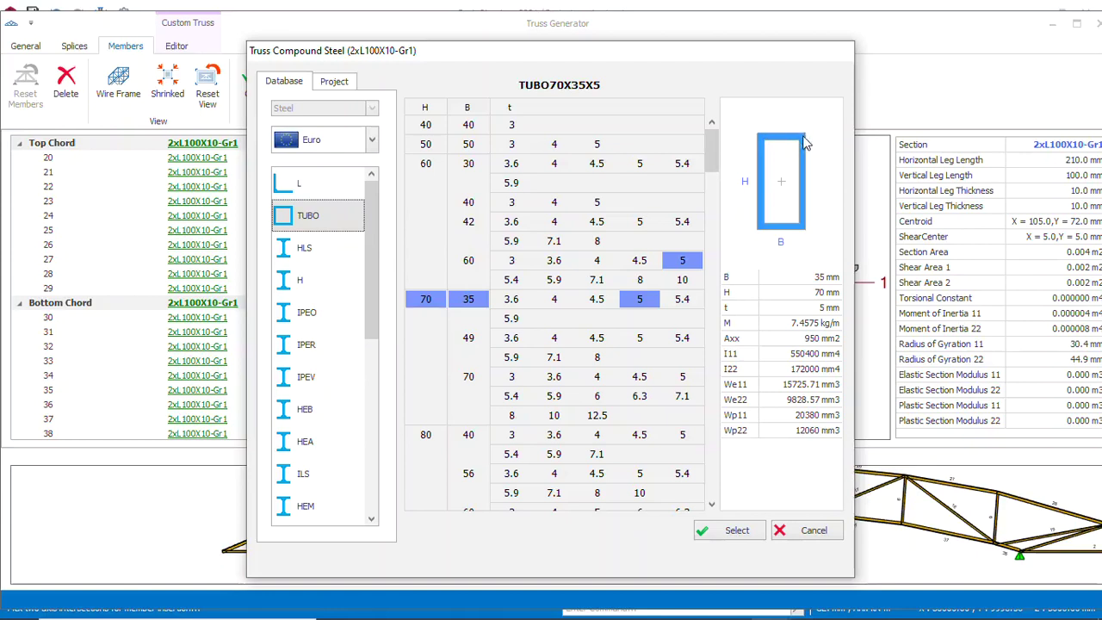
{"action": "left_click", "coordinate": [736, 531]}
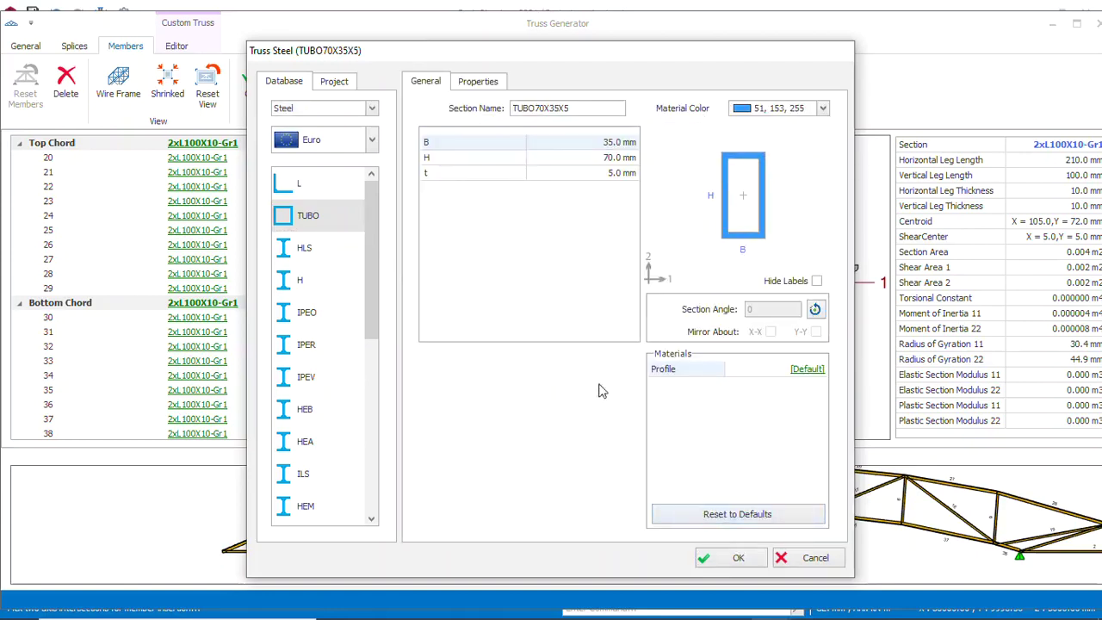
{"action": "left_click", "coordinate": [739, 558]}
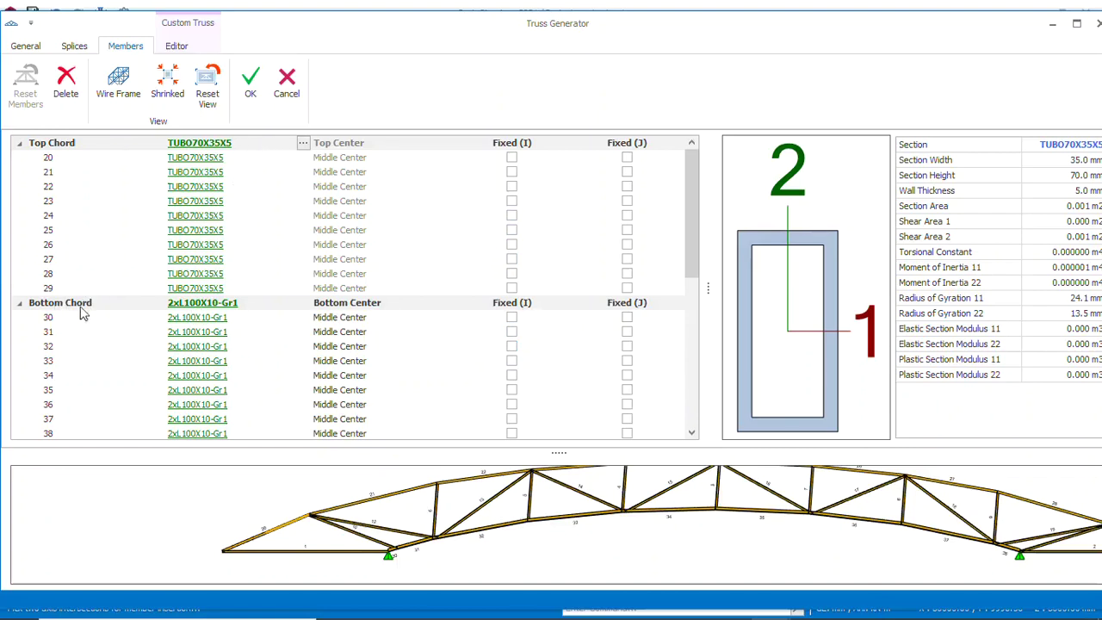
Assign the same TUBO70X35X5 hollow section from the Euro database to all Bottom Chord members
{"action": "left_click", "coordinate": [202, 303]}
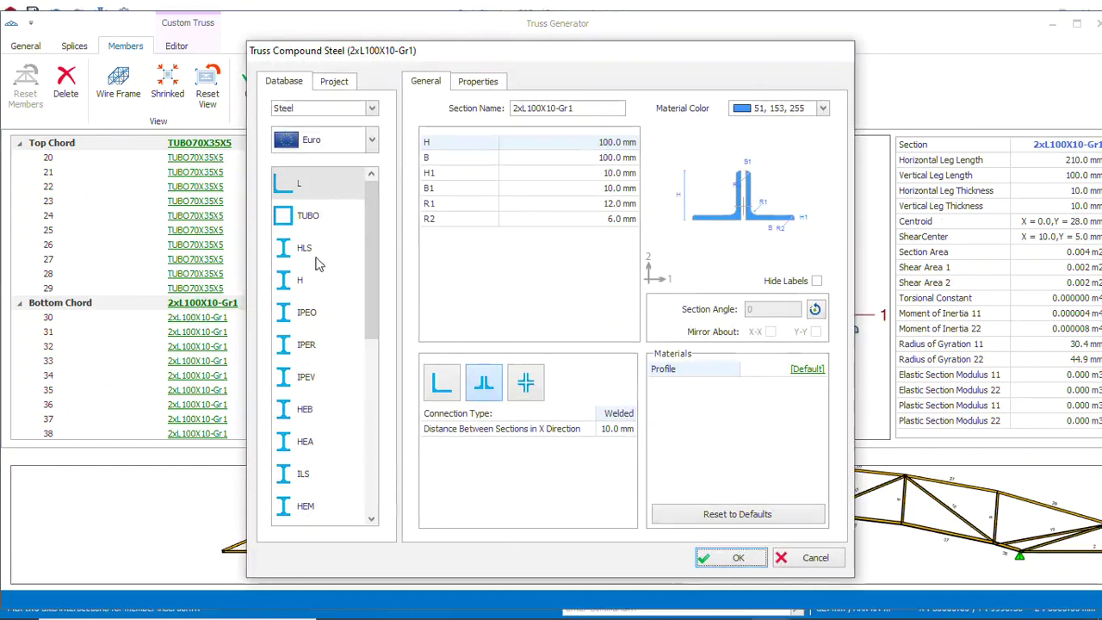
{"action": "left_click", "coordinate": [312, 219]}
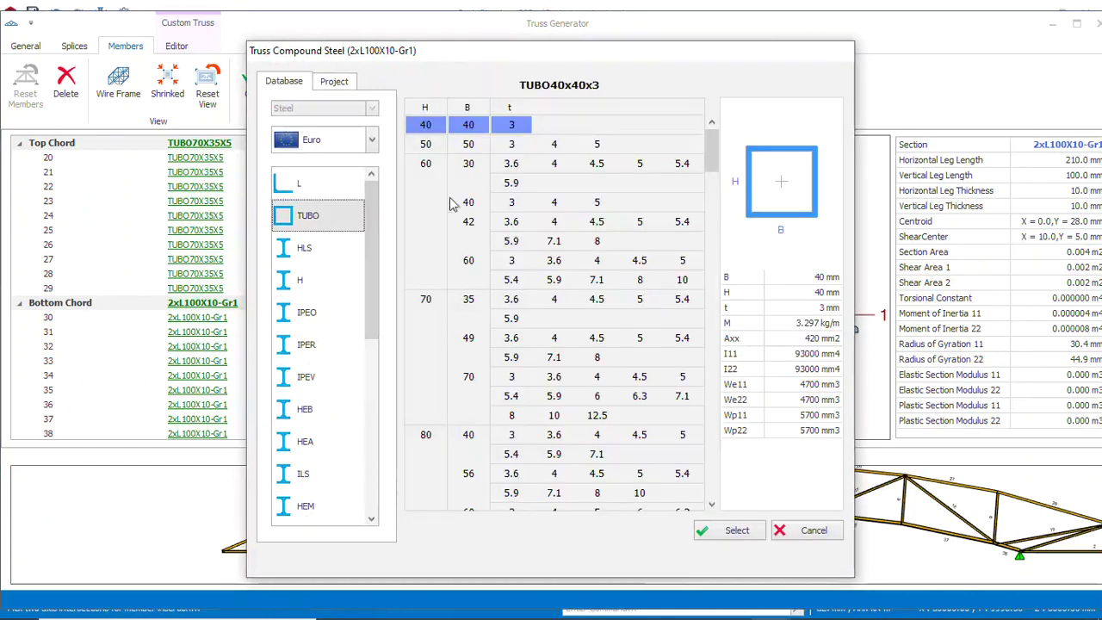
{"action": "left_click", "coordinate": [435, 303]}
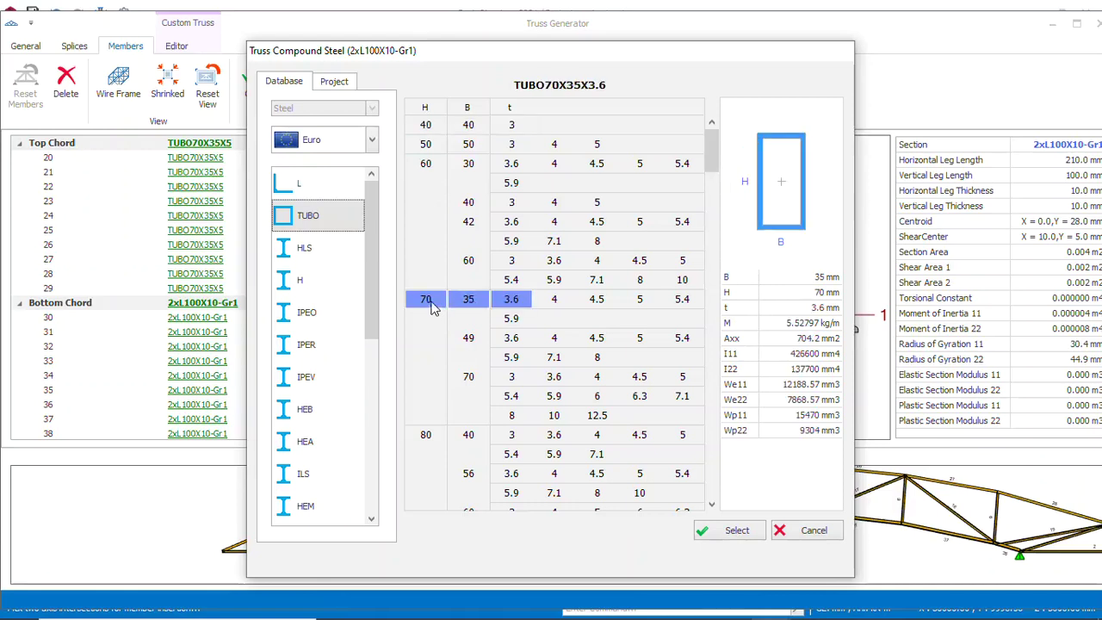
{"action": "left_click", "coordinate": [640, 308]}
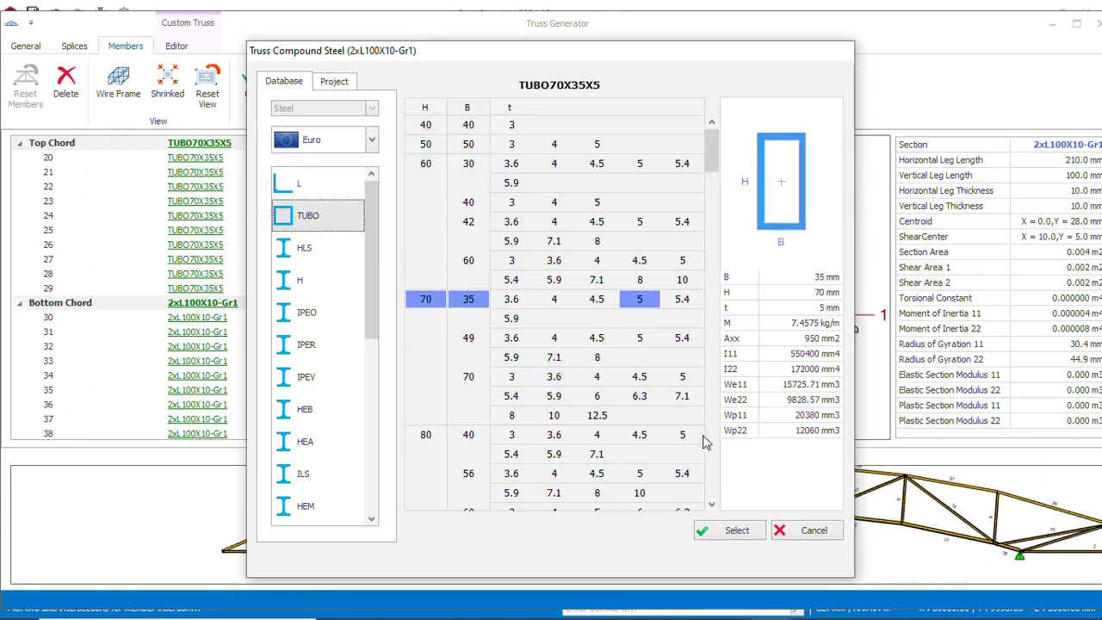
{"action": "left_click", "coordinate": [737, 531]}
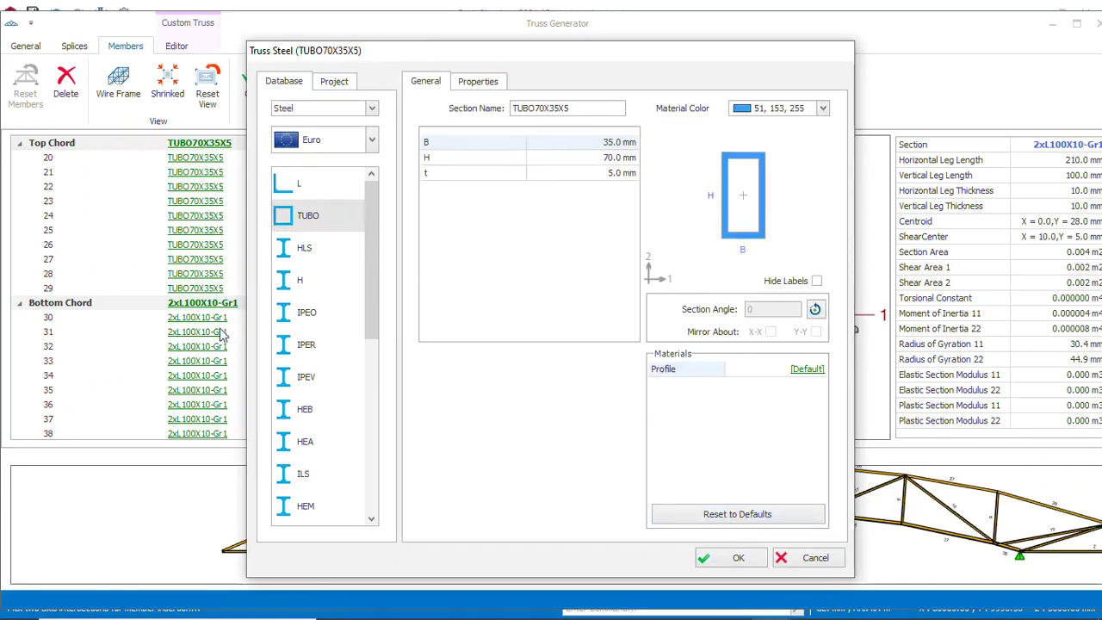
{"action": "left_click", "coordinate": [734, 558]}
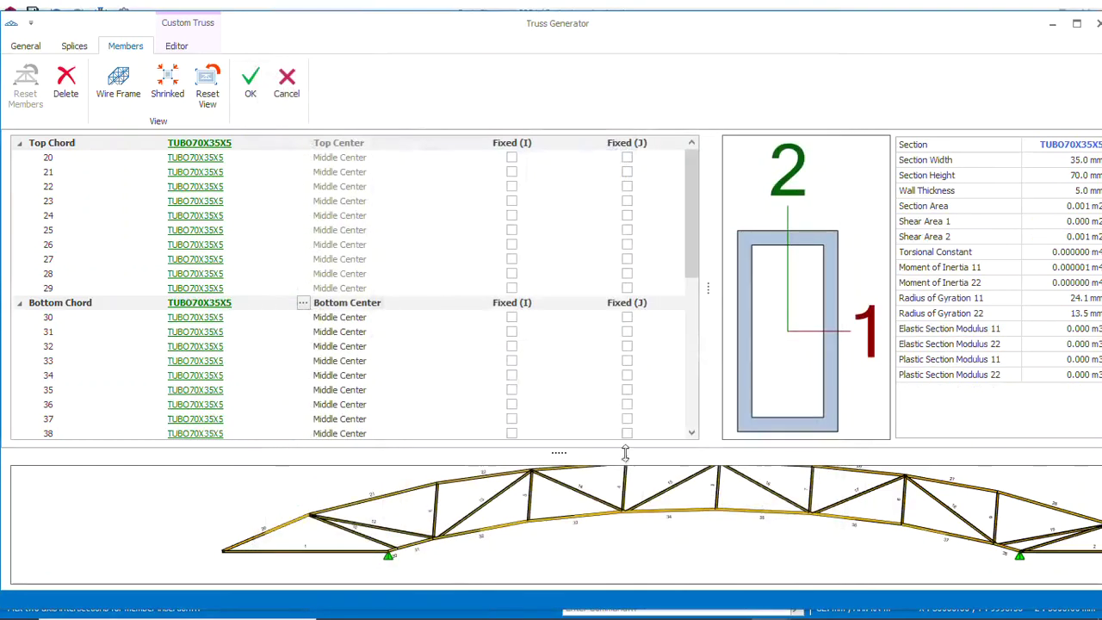
Assign the hollow section TUBO60X30X5 (H 60, B 30, t 5 mm) from the Euro database to all Diagonals members
{"action": "scroll", "coordinate": [428, 358], "scroll_direction": "down", "scroll_amount": 1}
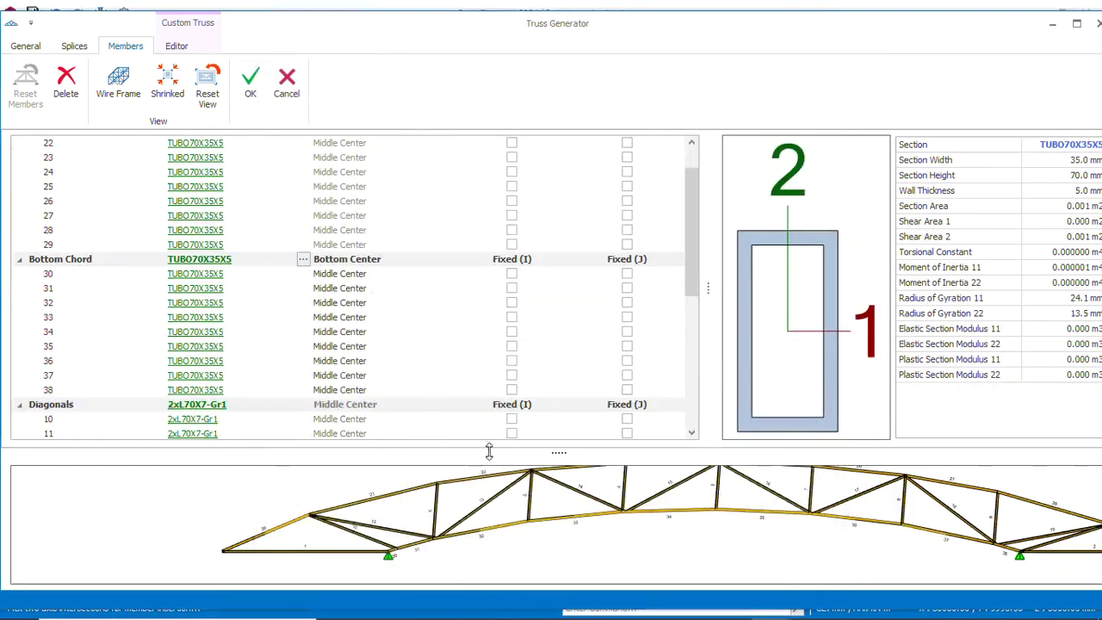
{"action": "scroll", "coordinate": [184, 321], "scroll_direction": "down", "scroll_amount": 1}
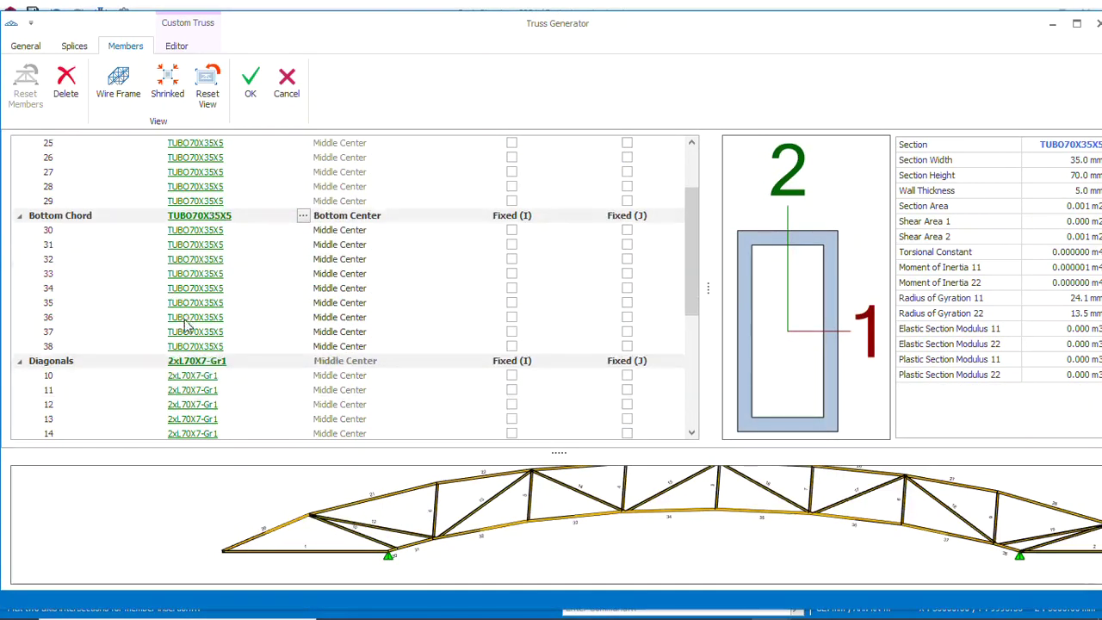
{"action": "scroll", "coordinate": [186, 327], "scroll_direction": "down", "scroll_amount": 1}
{"action": "left_click", "coordinate": [200, 322]}
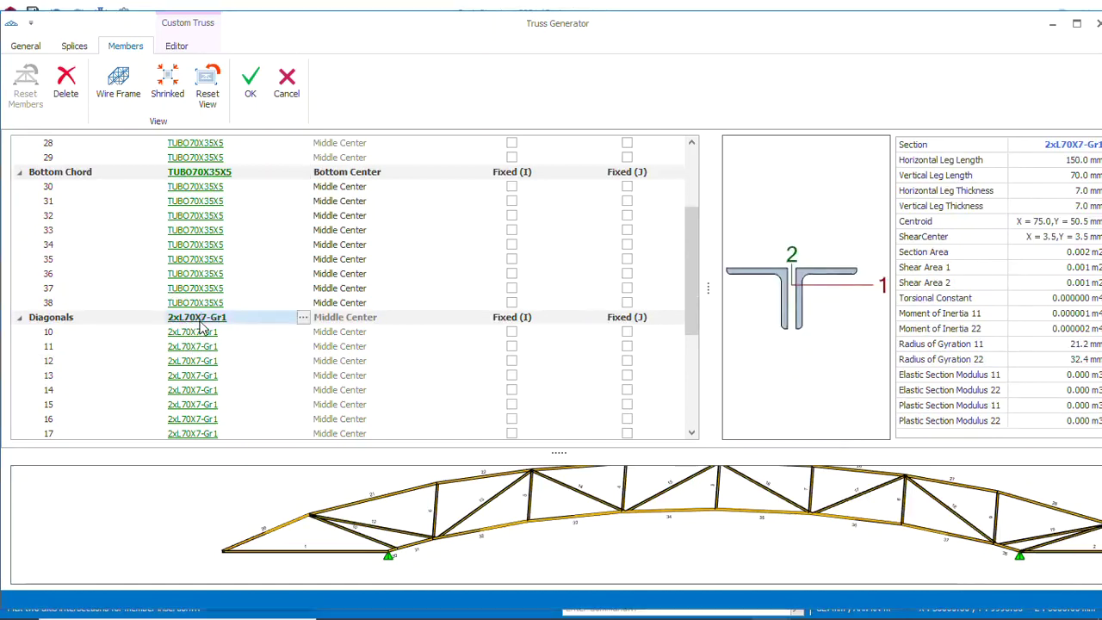
{"action": "left_click", "coordinate": [302, 220]}
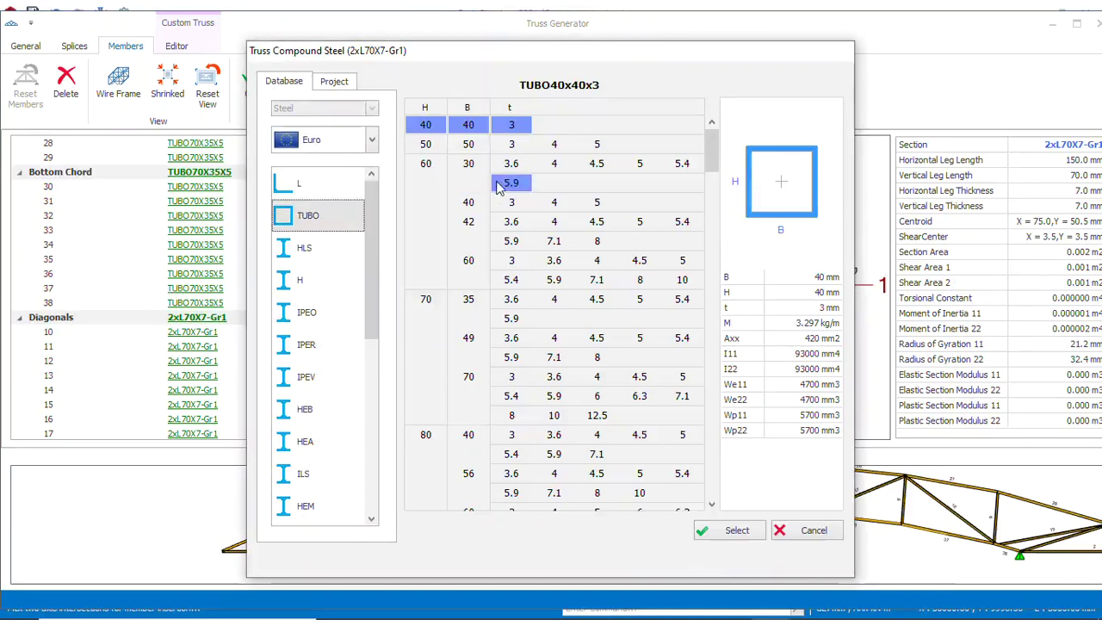
{"action": "left_click", "coordinate": [435, 149]}
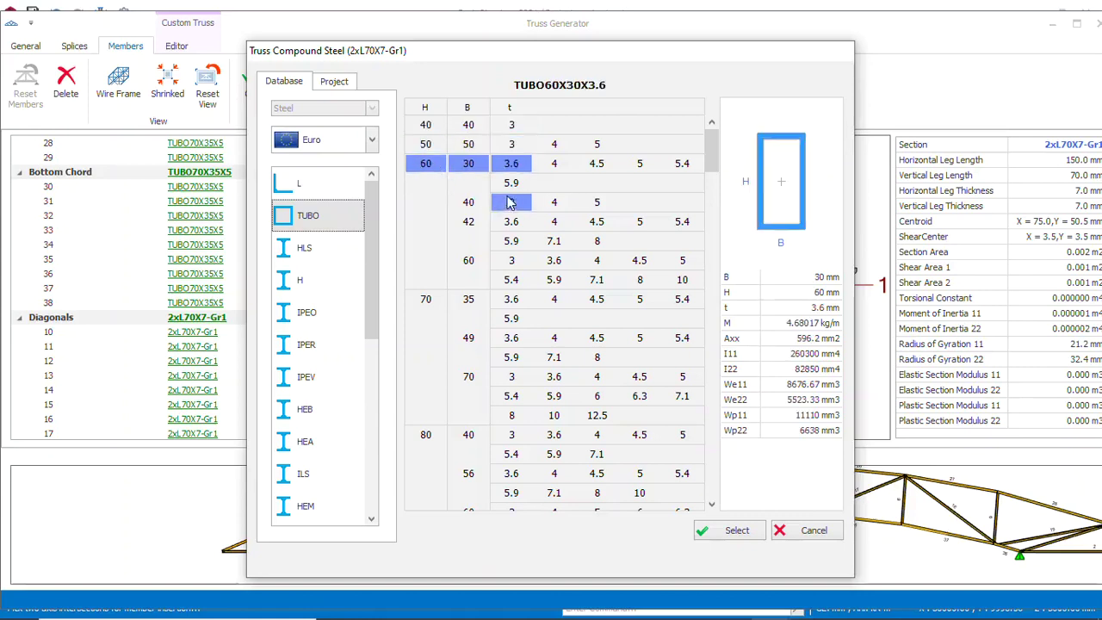
{"action": "left_click", "coordinate": [554, 165]}
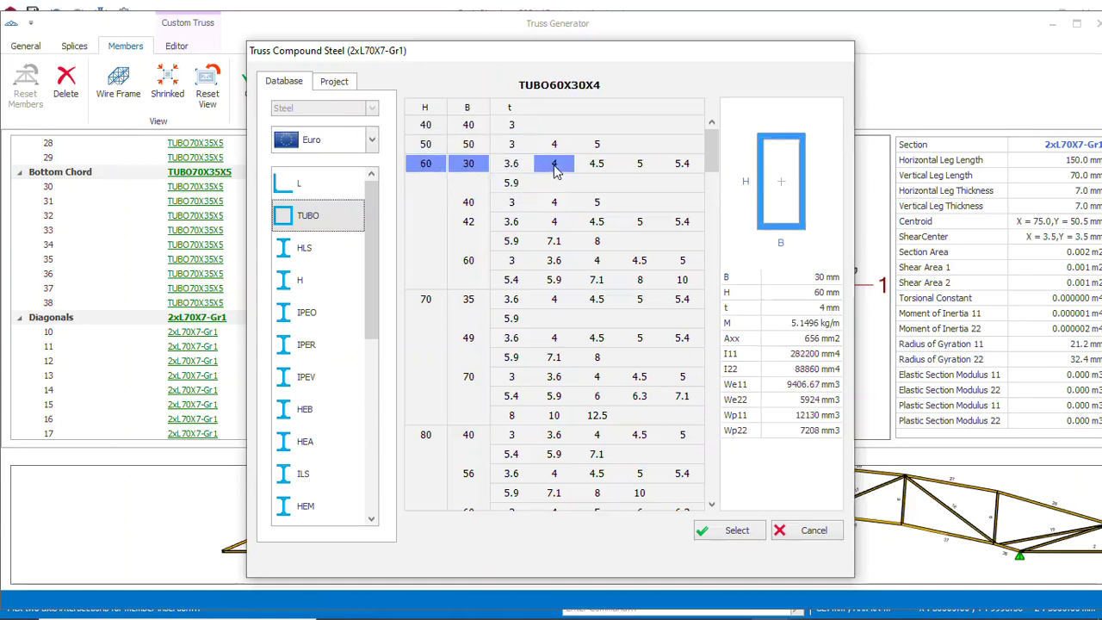
{"action": "left_click", "coordinate": [636, 174]}
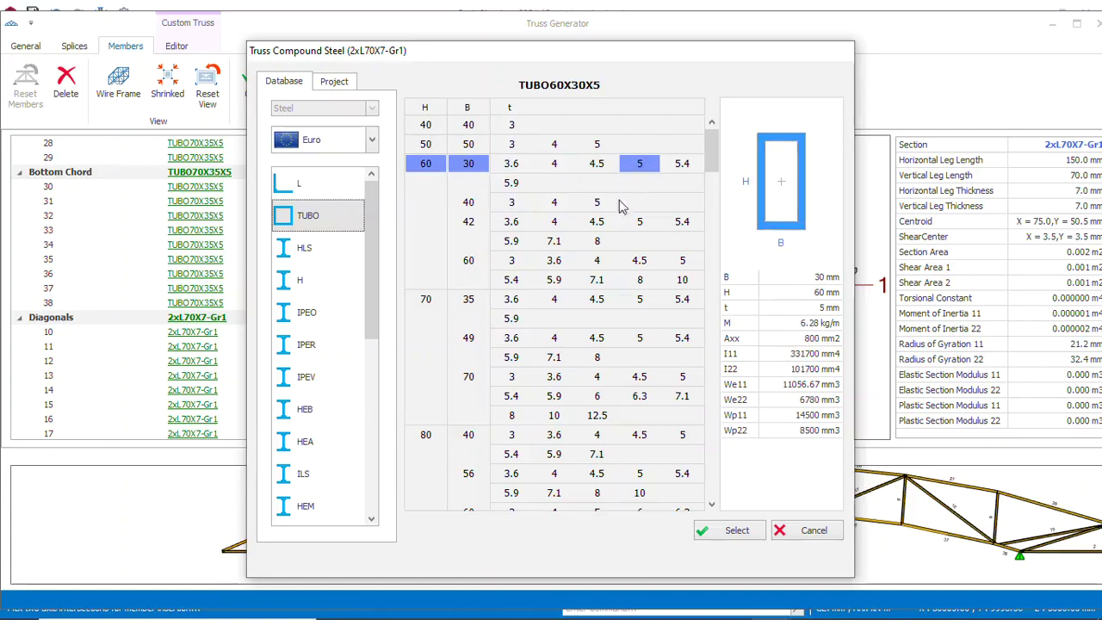
{"action": "left_click", "coordinate": [736, 531]}
{"action": "left_click", "coordinate": [737, 558]}
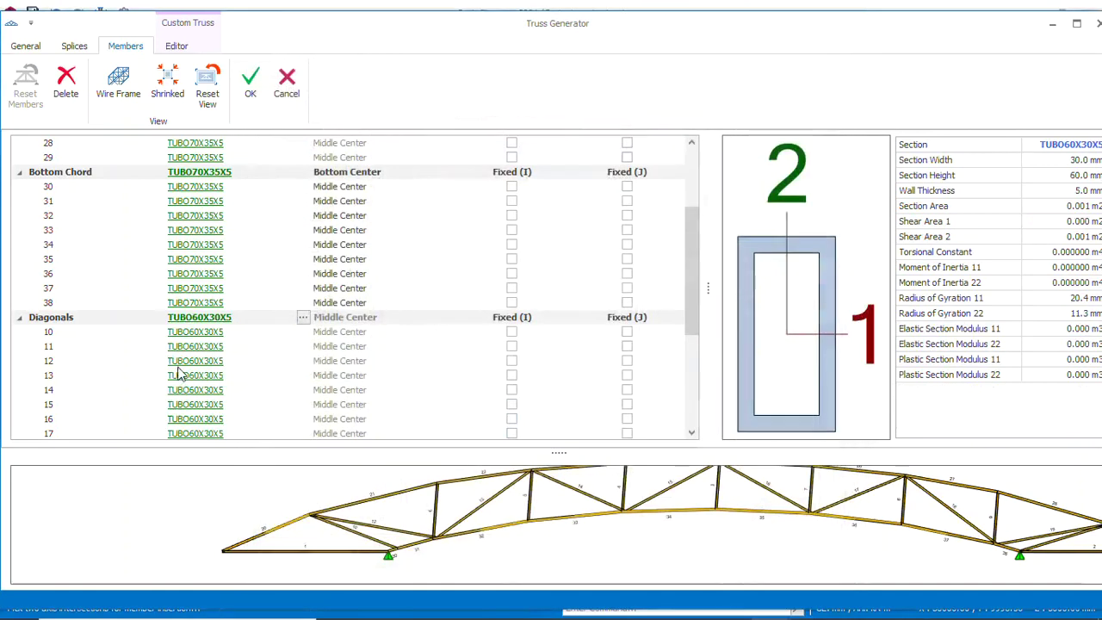
Assign the Euro hollow section TUBO60X30X5 to all members of the Verticals group
{"action": "scroll", "coordinate": [178, 373], "scroll_direction": "down", "scroll_amount": 4}
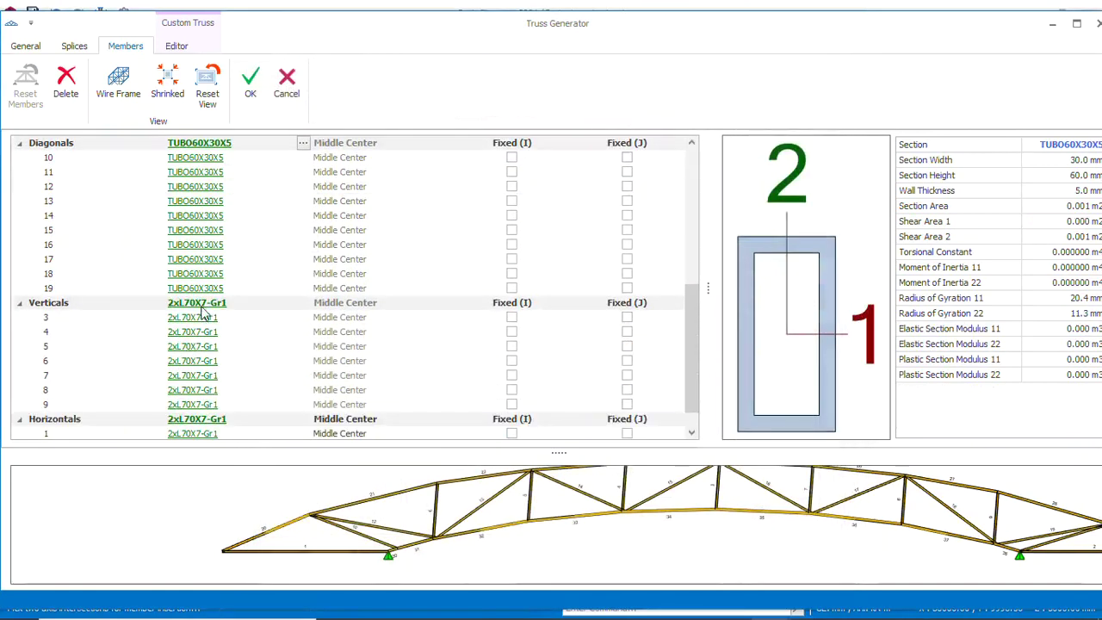
{"action": "left_click", "coordinate": [198, 304]}
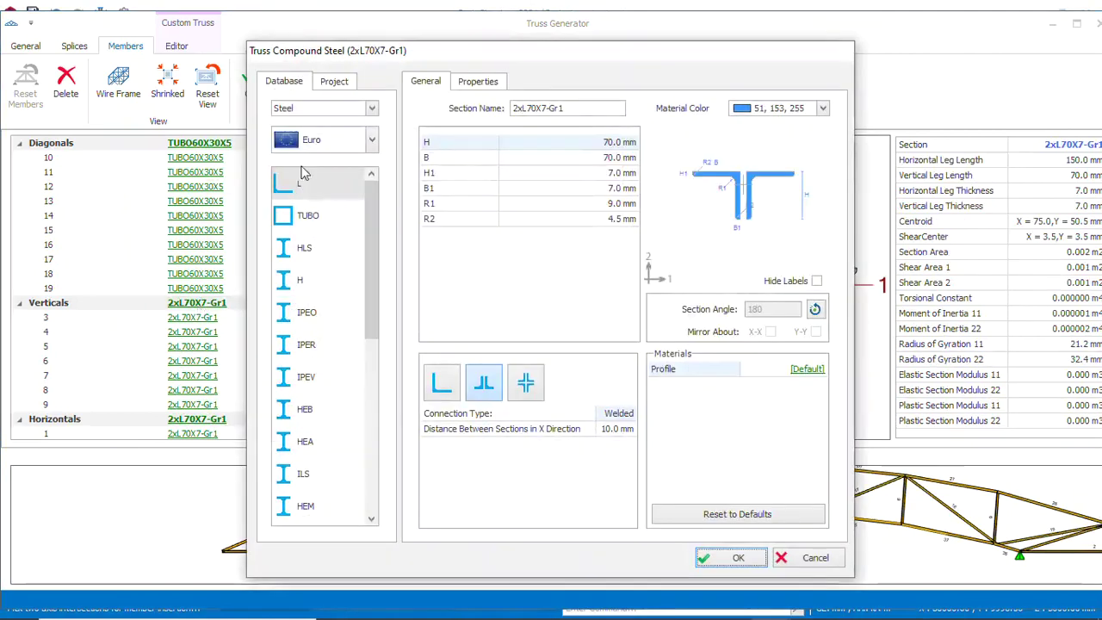
{"action": "left_click", "coordinate": [310, 216]}
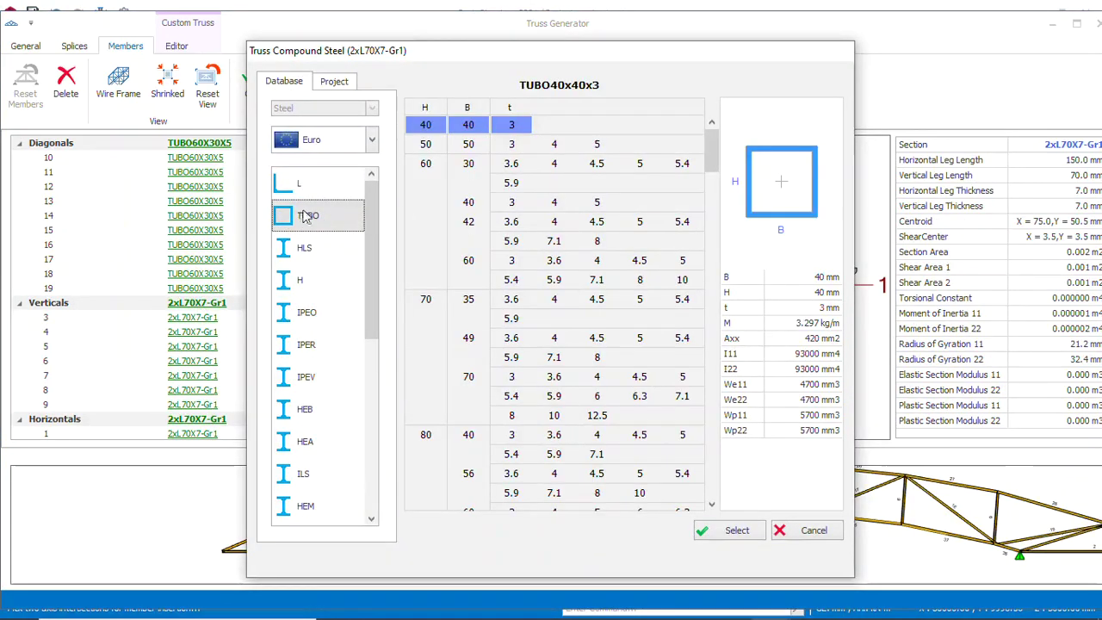
{"action": "left_click", "coordinate": [435, 165]}
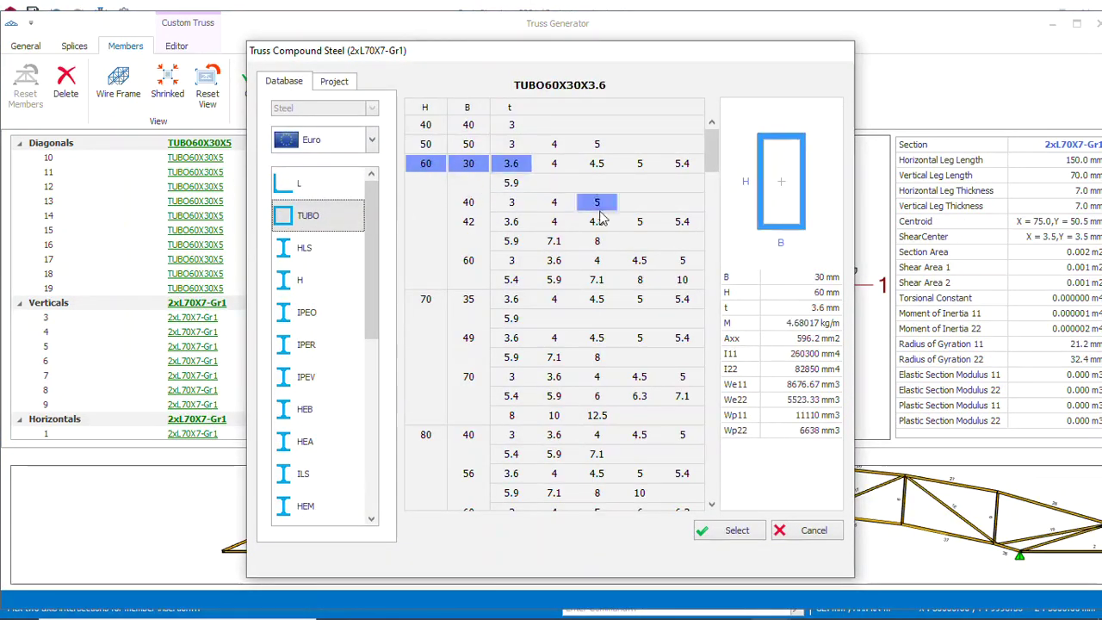
{"action": "left_click", "coordinate": [596, 203]}
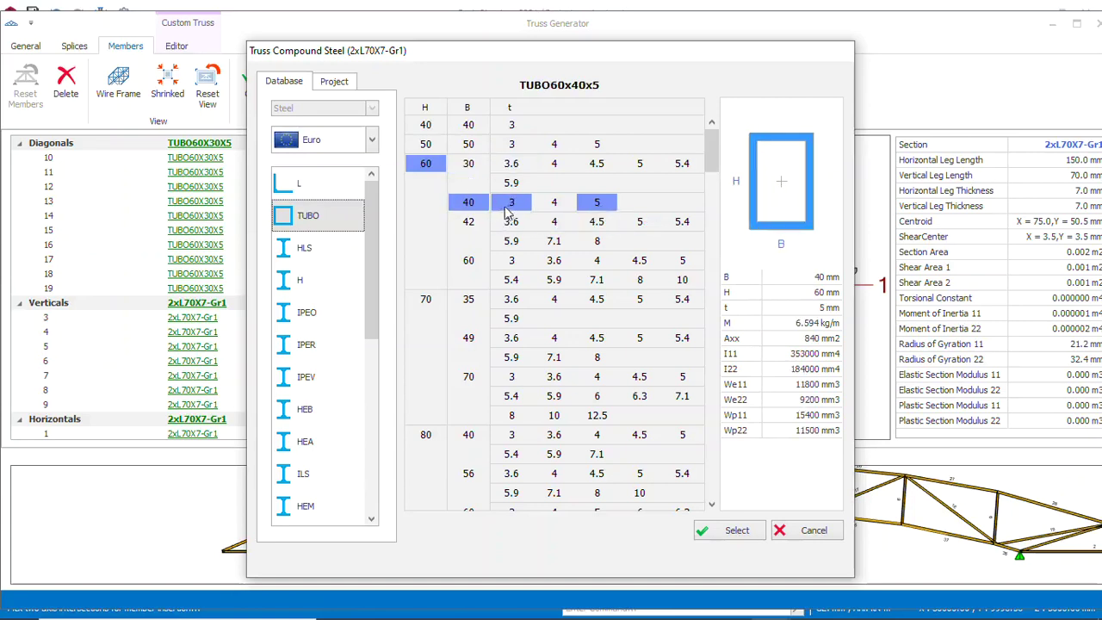
{"action": "left_click", "coordinate": [472, 166]}
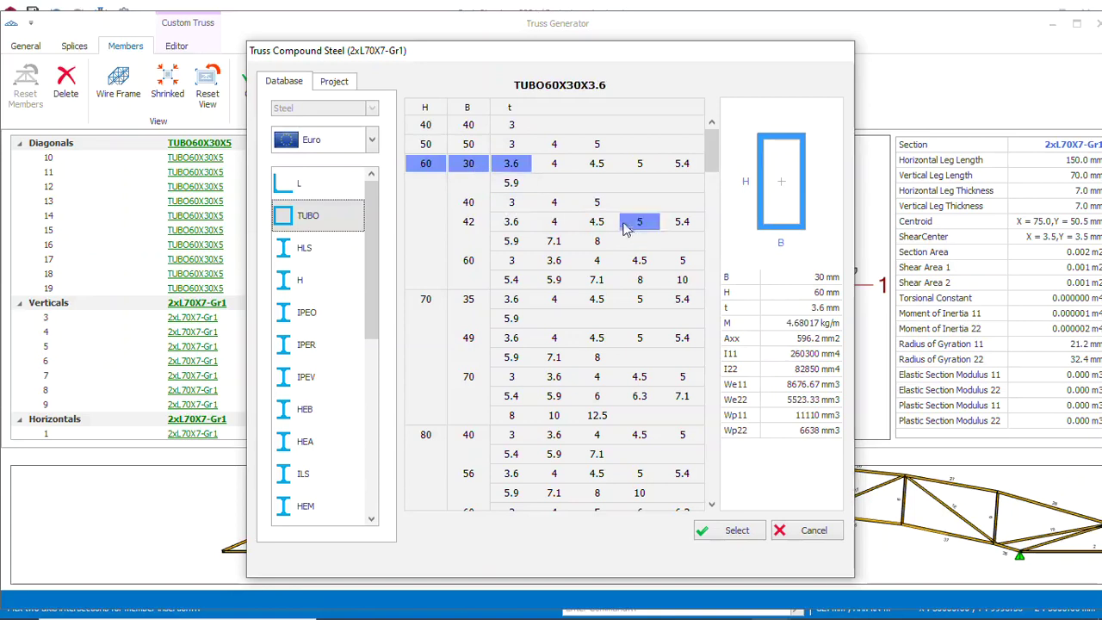
{"action": "left_click", "coordinate": [598, 205]}
{"action": "left_click", "coordinate": [473, 166]}
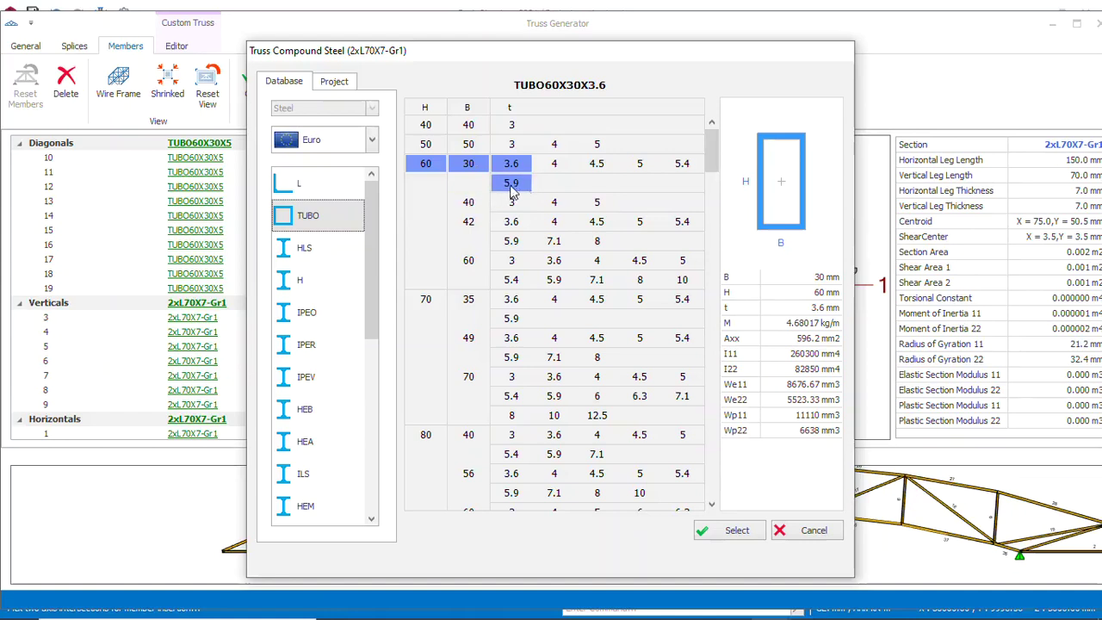
{"action": "left_click", "coordinate": [640, 166]}
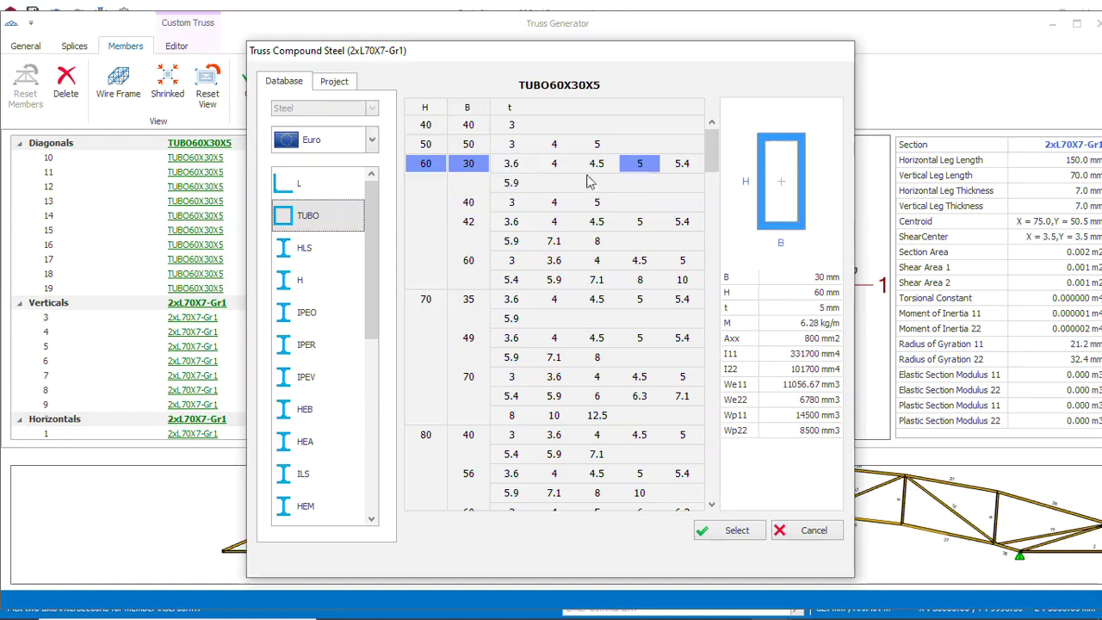
{"action": "left_click", "coordinate": [733, 532]}
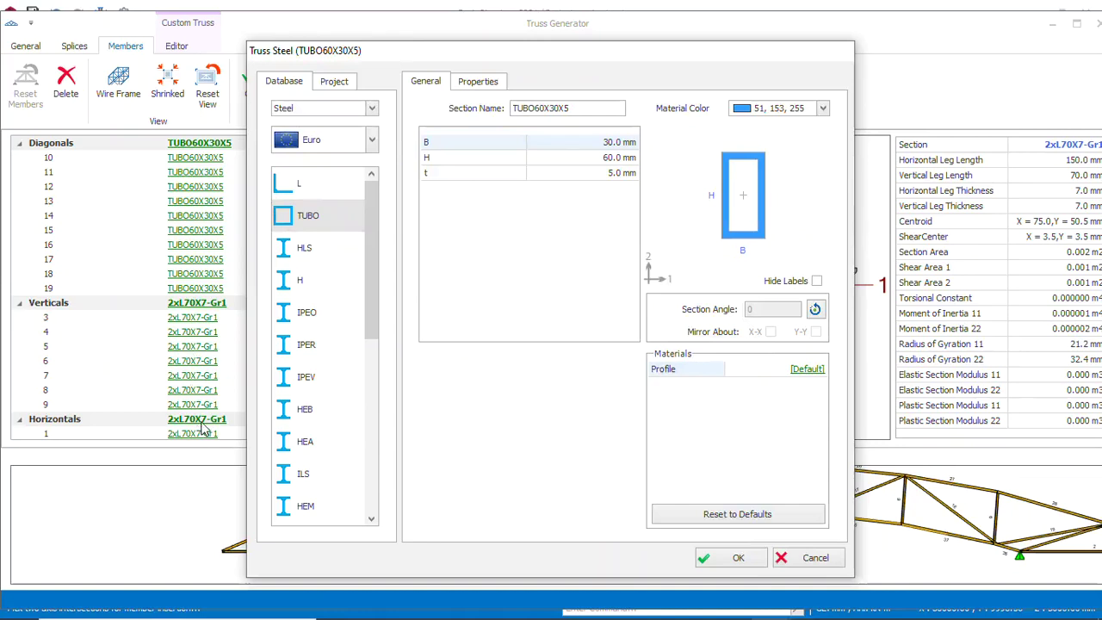
{"action": "left_click", "coordinate": [738, 561]}
Assign the same TUBO60X30X5 hollow section to the Horizontals group, and accept the custom truss definition
{"action": "scroll", "coordinate": [204, 355], "scroll_direction": "down", "scroll_amount": 1}
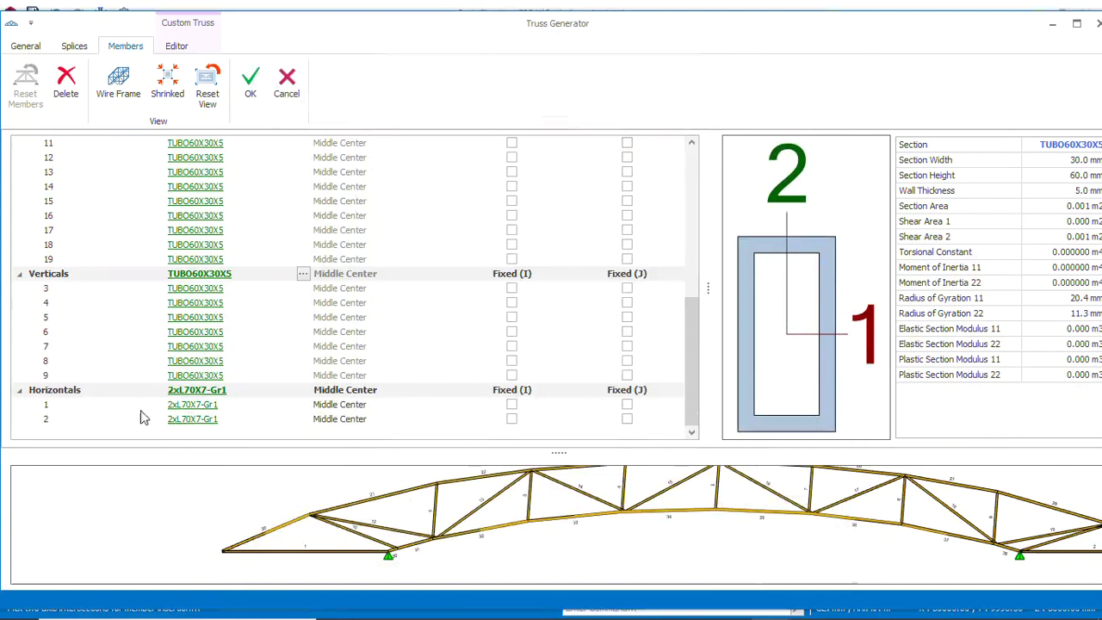
{"action": "left_click", "coordinate": [203, 393]}
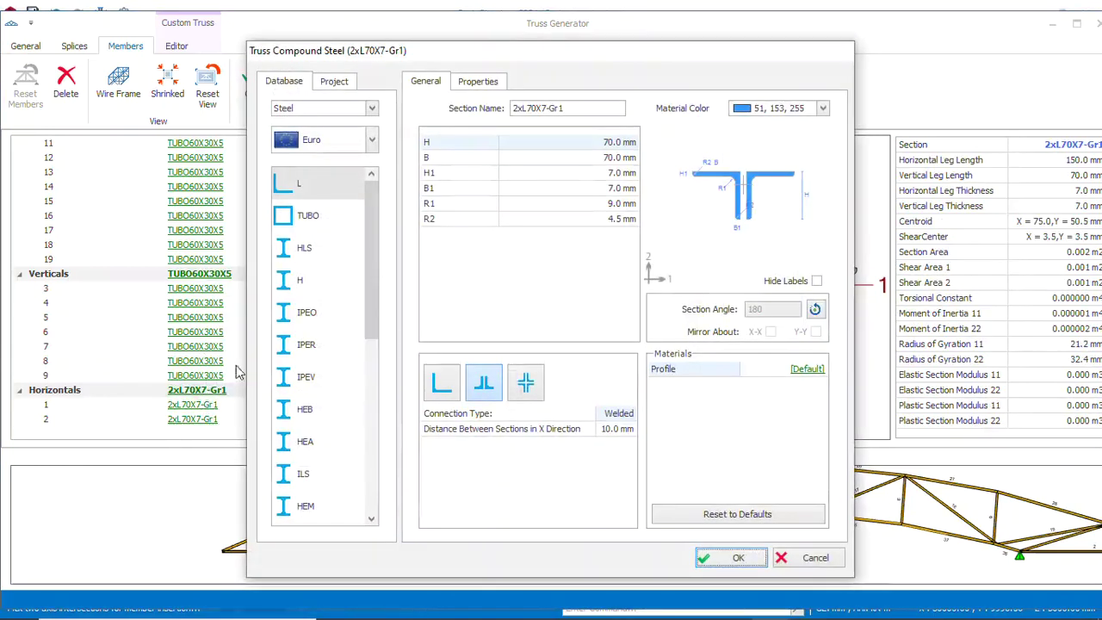
{"action": "left_click", "coordinate": [308, 217]}
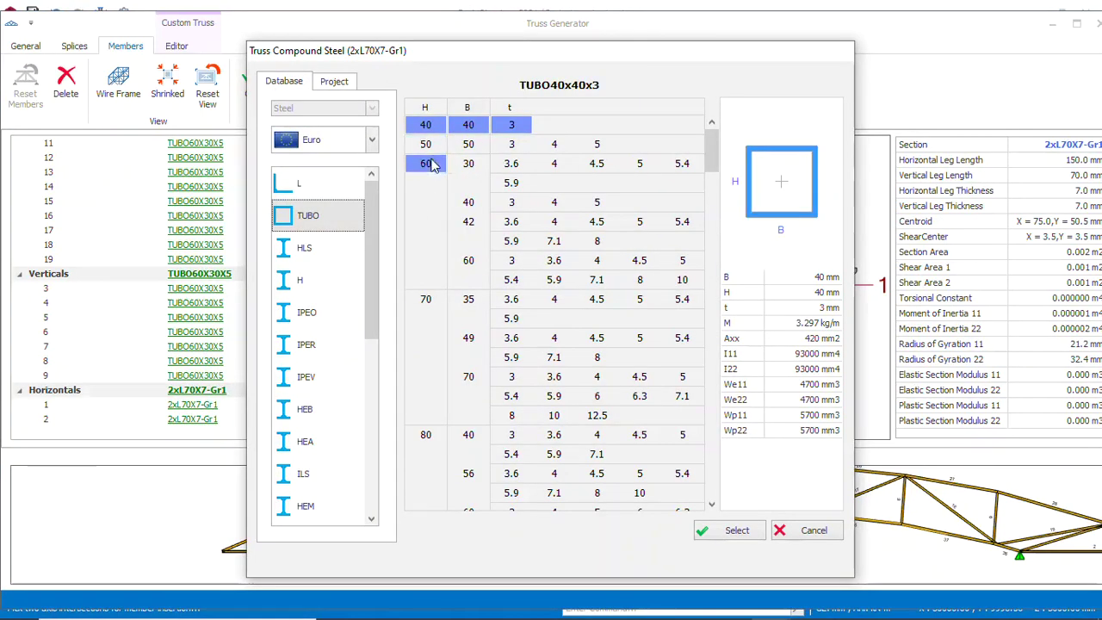
{"action": "left_click", "coordinate": [426, 163]}
{"action": "left_click", "coordinate": [639, 165]}
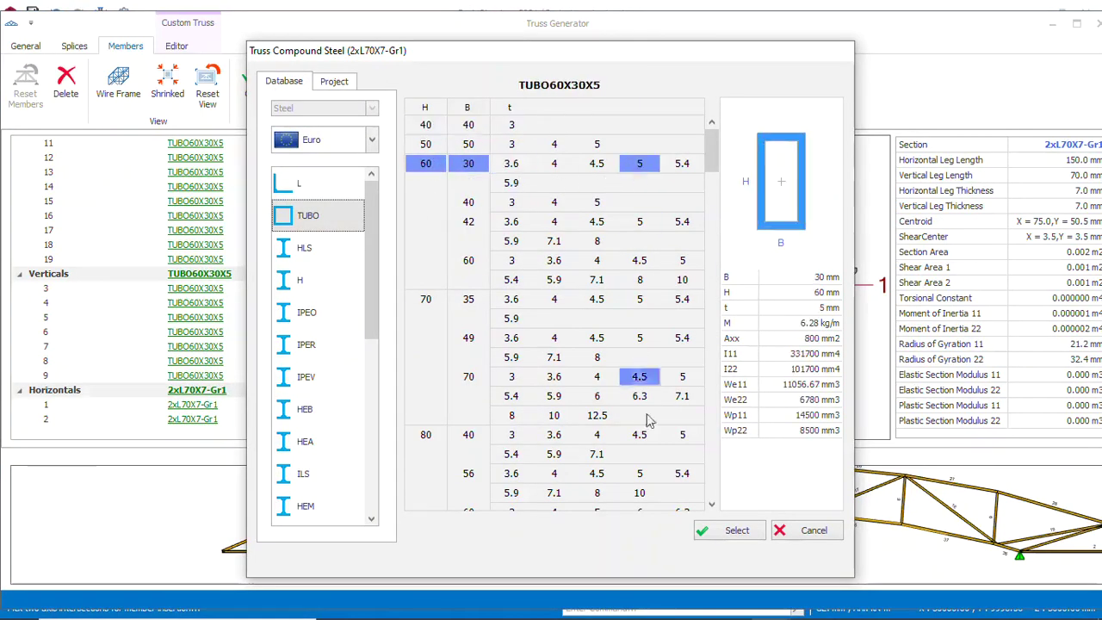
{"action": "left_click", "coordinate": [737, 534]}
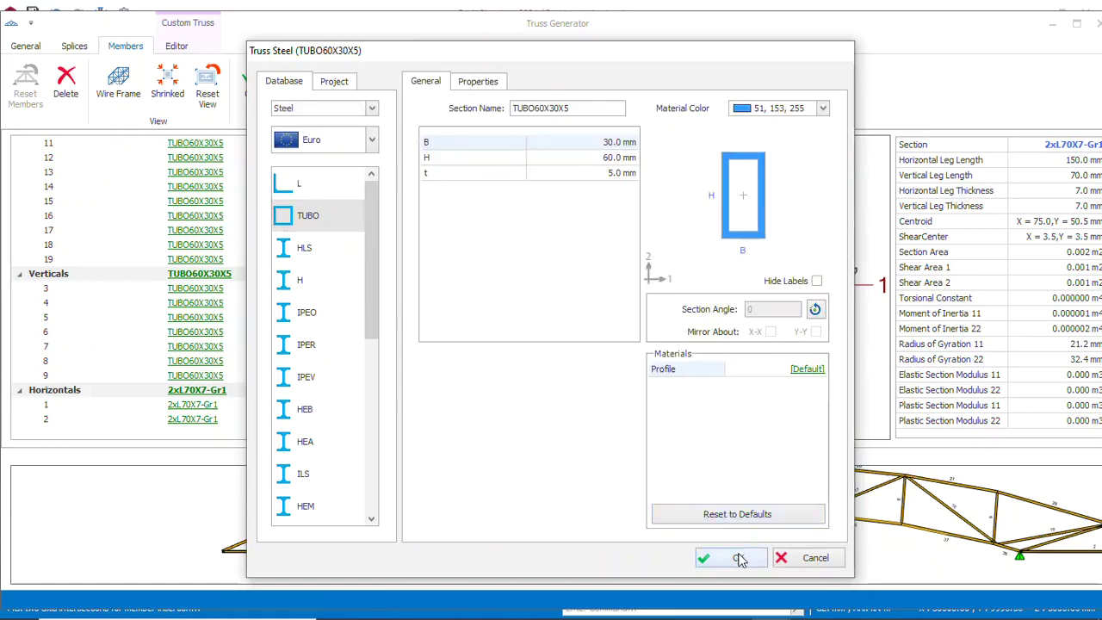
{"action": "left_click", "coordinate": [736, 558]}
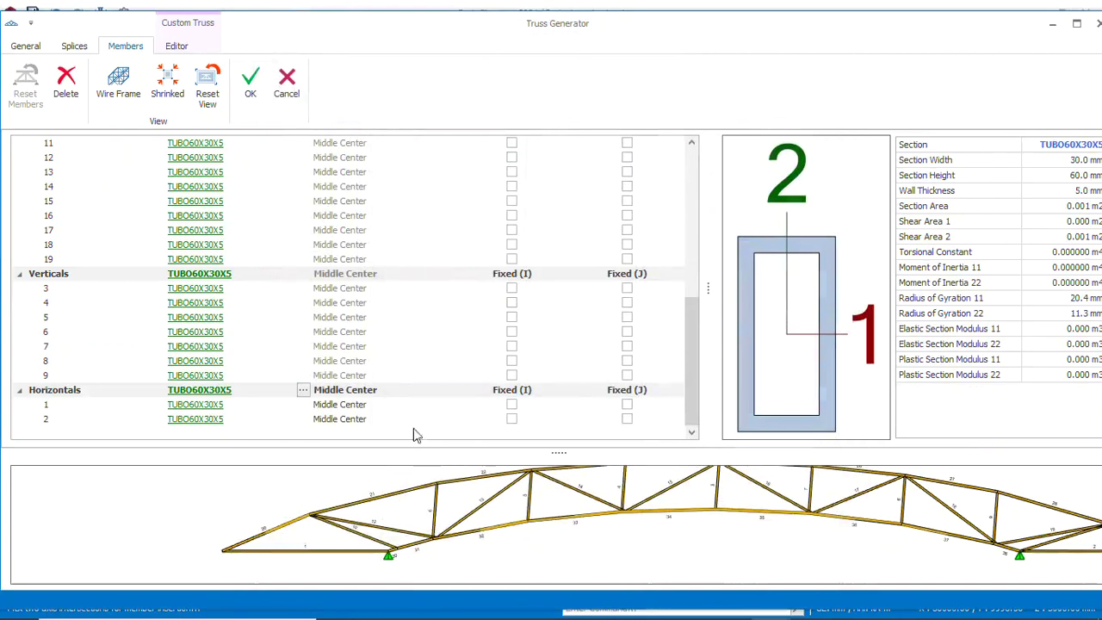
{"action": "left_click", "coordinate": [251, 86]}
Insert the custom truss at the column end points along axes 1 to 5, and end the truss insertion
{"action": "middle_click_drag", "start_coordinate": [465, 378], "coordinate": [491, 284]}
{"action": "scroll", "coordinate": [500, 258], "scroll_direction": "up", "scroll_amount": 4}
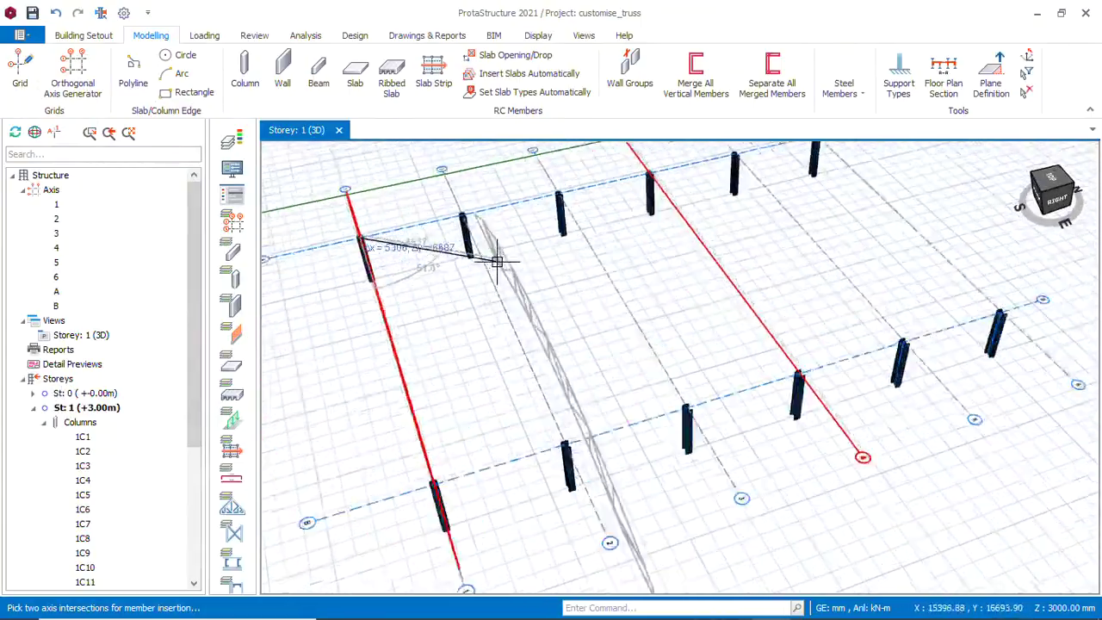
{"action": "left_click", "coordinate": [458, 207]}
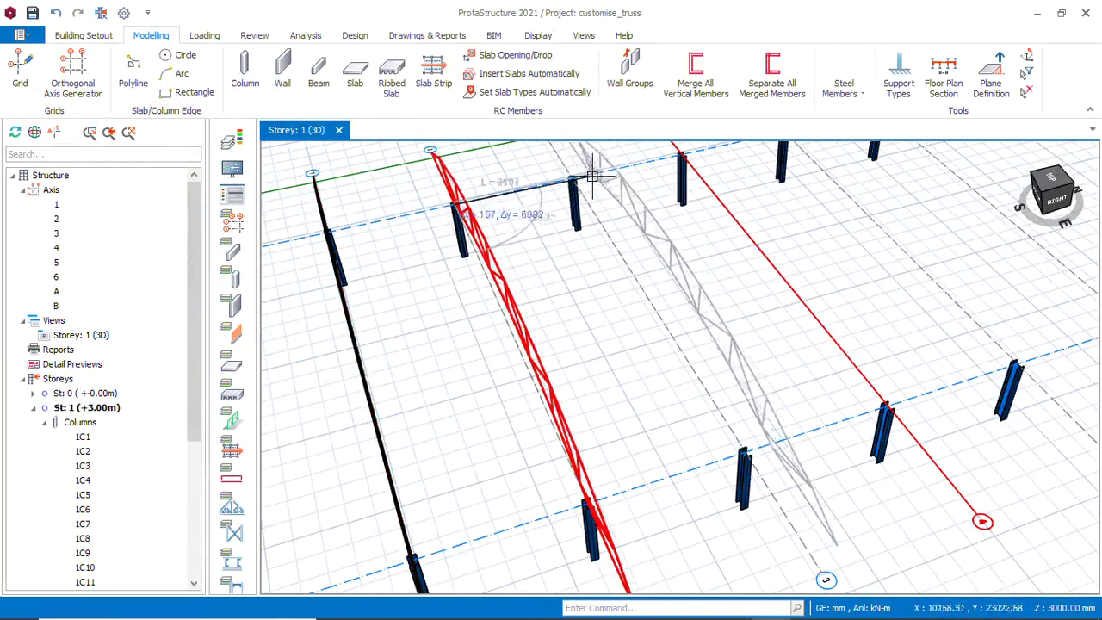
{"action": "left_click", "coordinate": [568, 205]}
{"action": "scroll", "coordinate": [568, 205], "scroll_direction": "down", "scroll_amount": 3}
{"action": "scroll", "coordinate": [663, 168], "scroll_direction": "up", "scroll_amount": 3}
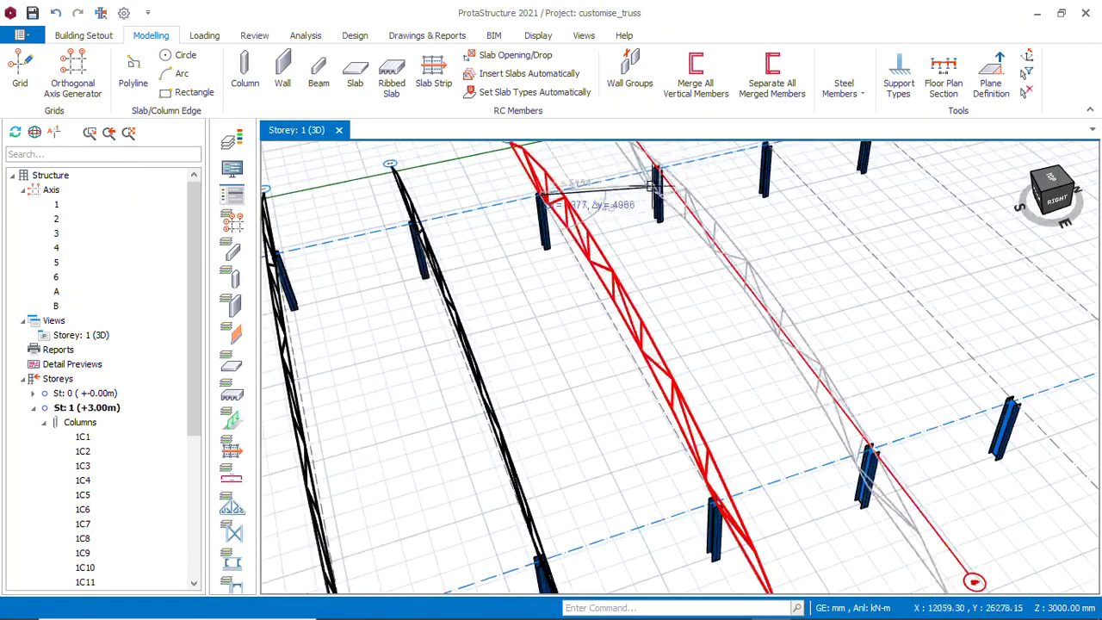
{"action": "left_click", "coordinate": [663, 168]}
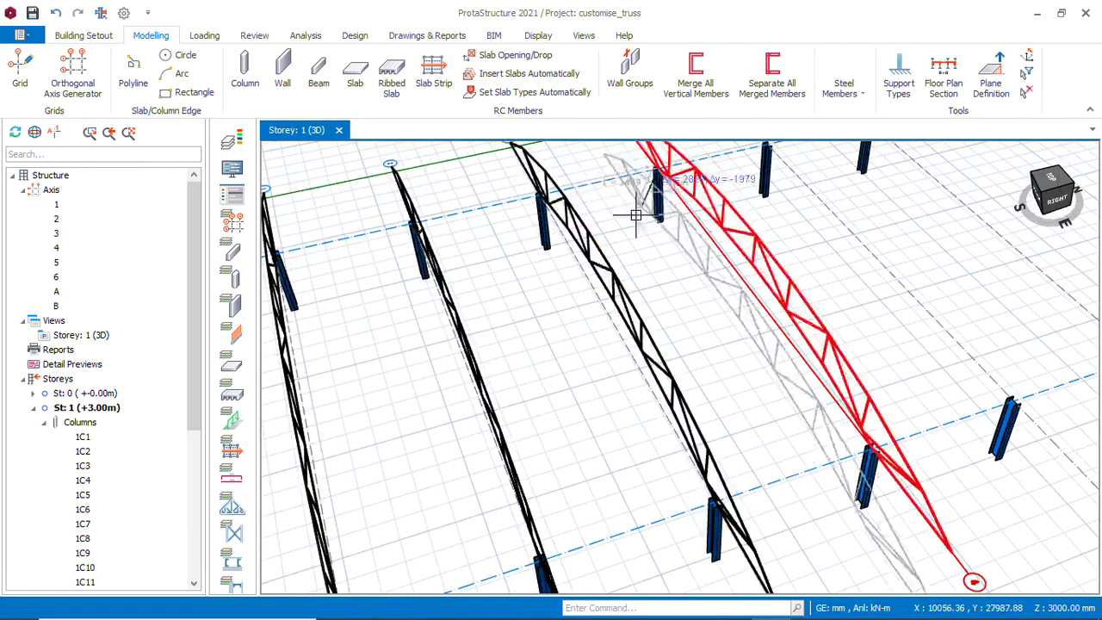
{"action": "scroll", "coordinate": [635, 216], "scroll_direction": "down", "scroll_amount": 3}
{"action": "scroll", "coordinate": [715, 164], "scroll_direction": "up", "scroll_amount": 3}
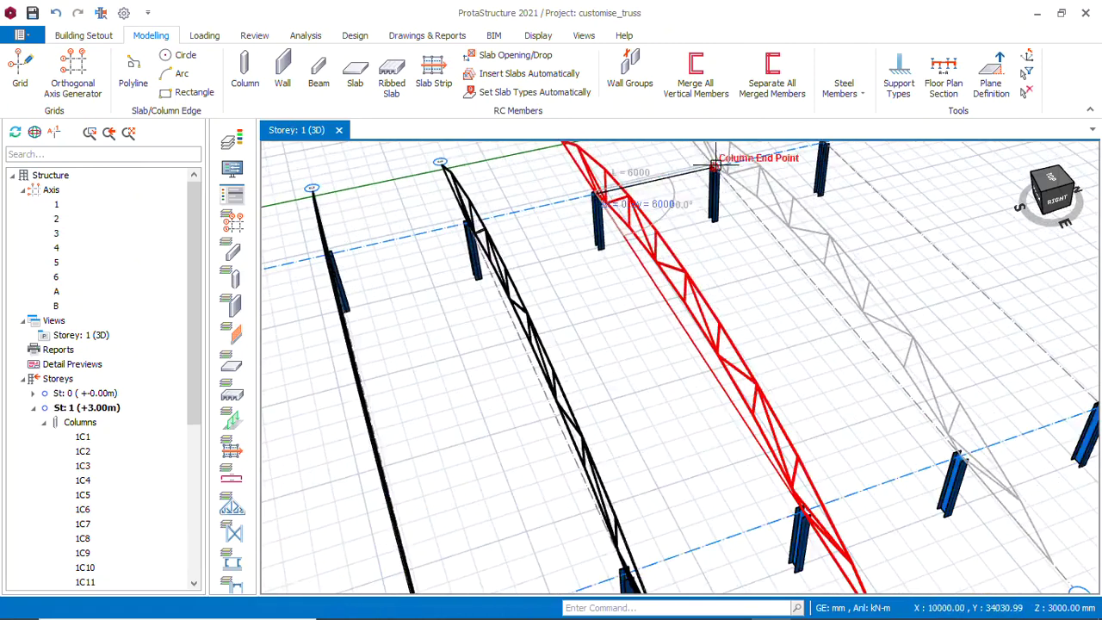
{"action": "left_click", "coordinate": [714, 164]}
{"action": "scroll", "coordinate": [715, 164], "scroll_direction": "down", "scroll_amount": 3}
{"action": "scroll", "coordinate": [682, 219], "scroll_direction": "up", "scroll_amount": 2}
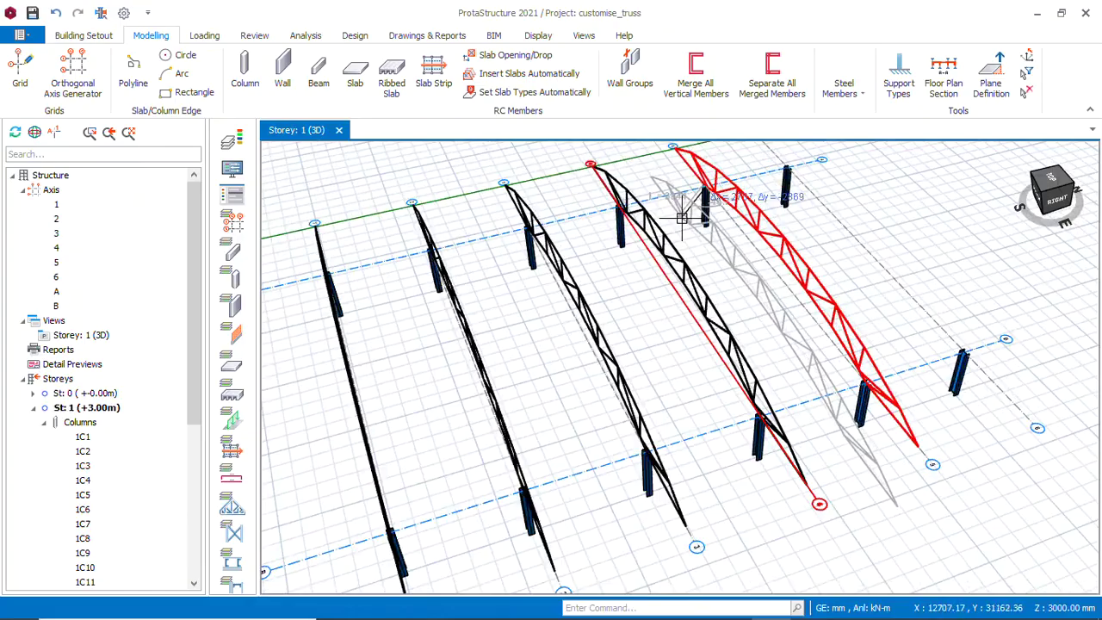
{"action": "key", "text": "Escape"}
Examine the inserted trusses and their seating on the columns from the front in the 3D view
{"action": "scroll", "coordinate": [613, 380], "scroll_direction": "down", "scroll_amount": 2}
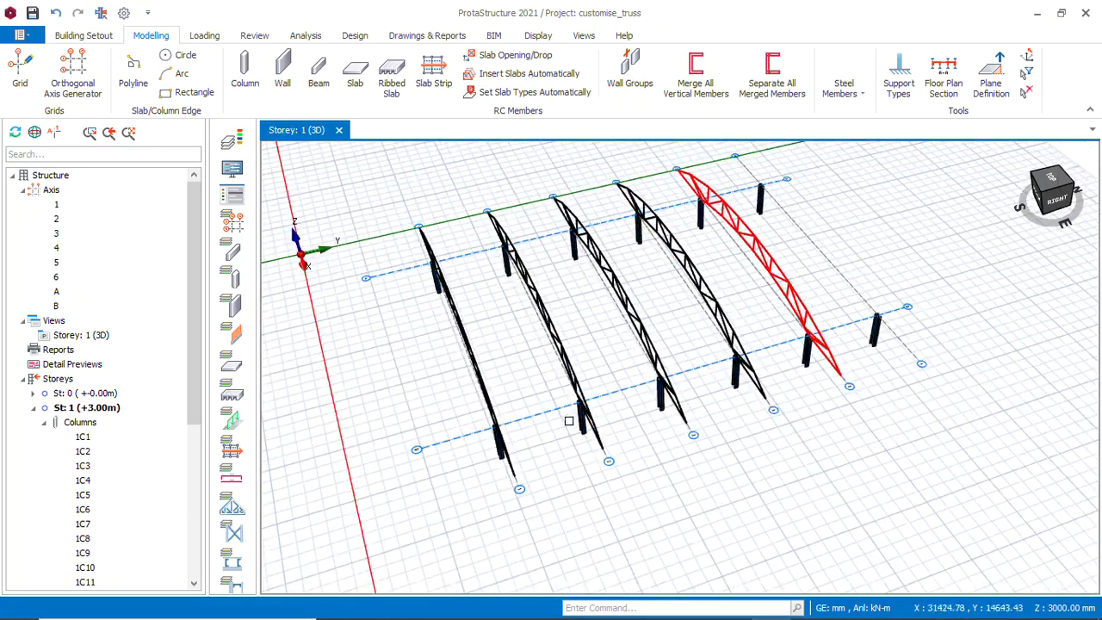
{"action": "mouse_move", "coordinate": [568, 420]}
{"action": "middle_mouse_down"}
{"action": "mouse_move", "coordinate": [684, 365]}
{"action": "mouse_move", "coordinate": [738, 368]}
{"action": "mouse_move", "coordinate": [702, 381]}
{"action": "middle_mouse_up"}
{"action": "scroll", "coordinate": [628, 406], "scroll_direction": "up", "scroll_amount": 2}
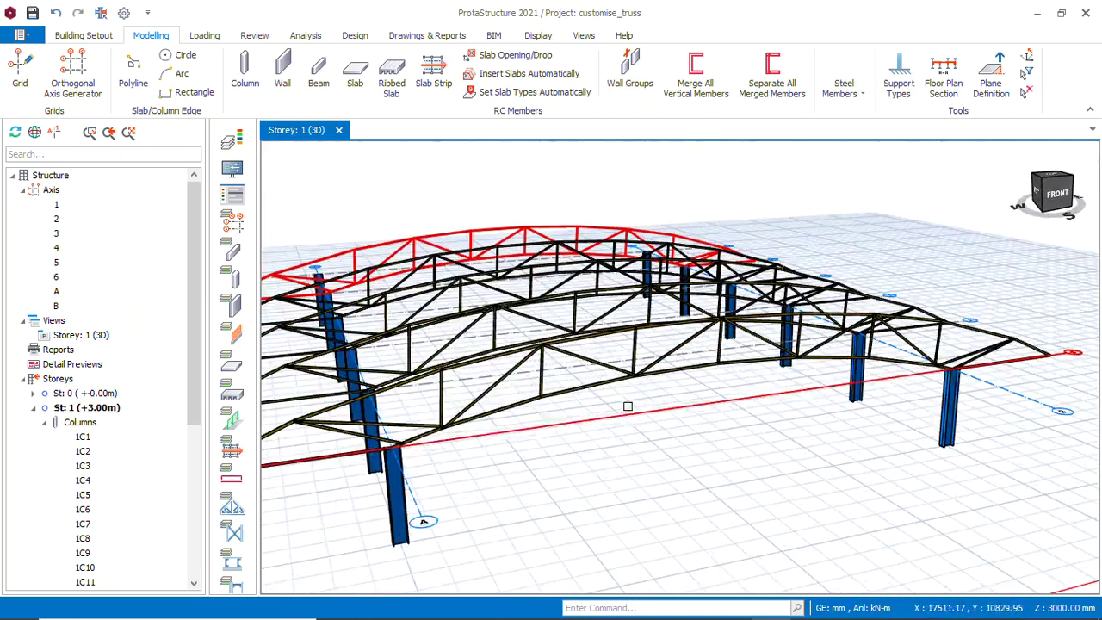
{"action": "scroll", "coordinate": [473, 483], "scroll_direction": "down", "scroll_amount": 2}
{"action": "scroll", "coordinate": [483, 438], "scroll_direction": "up", "scroll_amount": 3}
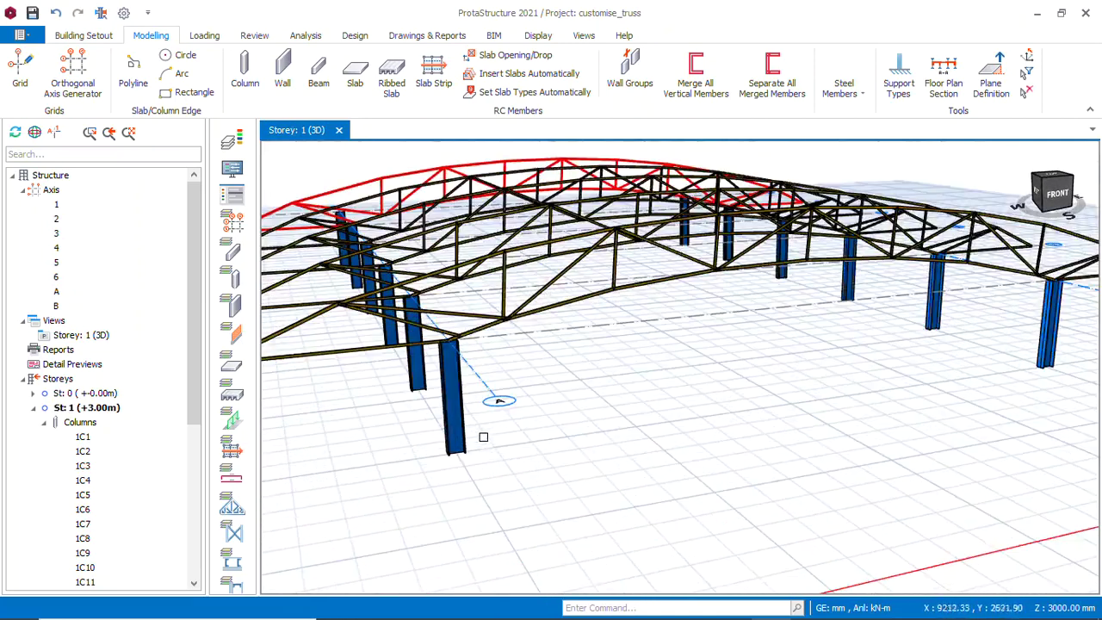
{"action": "scroll", "coordinate": [485, 439], "scroll_direction": "down", "scroll_amount": 3}
{"action": "scroll", "coordinate": [613, 347], "scroll_direction": "up", "scroll_amount": 2}
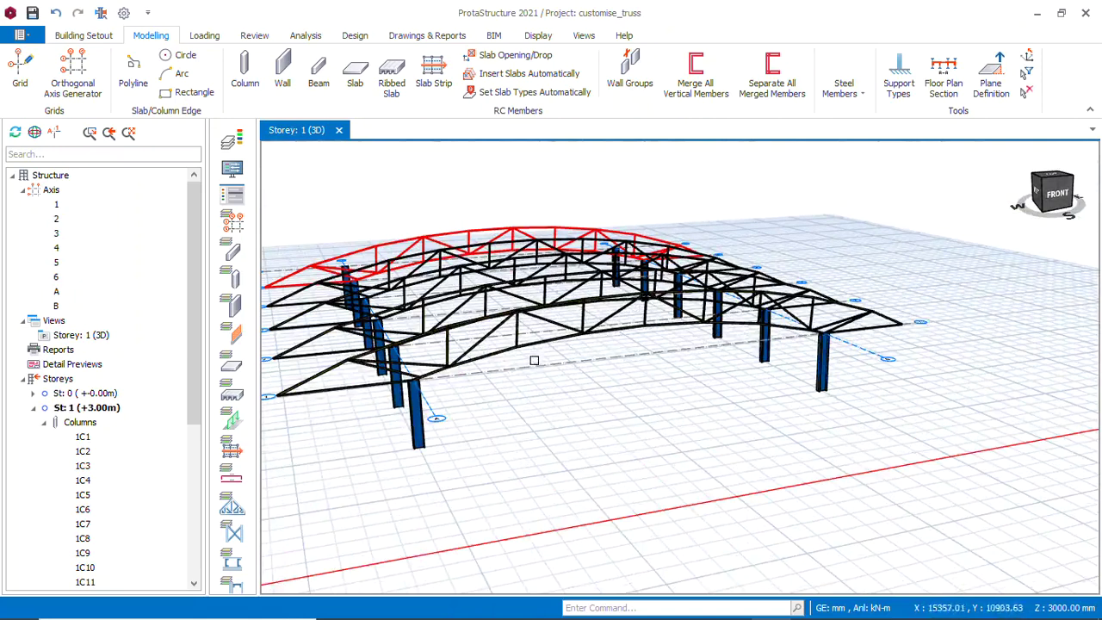
{"action": "scroll", "coordinate": [534, 360], "scroll_direction": "down", "scroll_amount": 2}
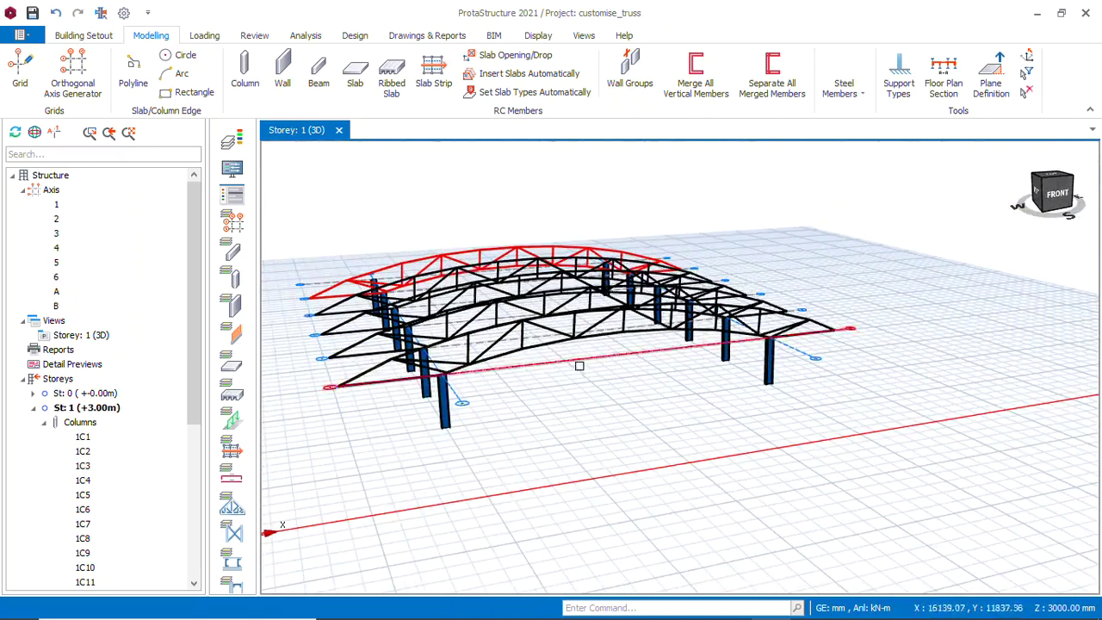
Set the height of storey 1 to 6000 mm in the storey settings and accept the change
{"action": "left_click", "coordinate": [864, 93]}
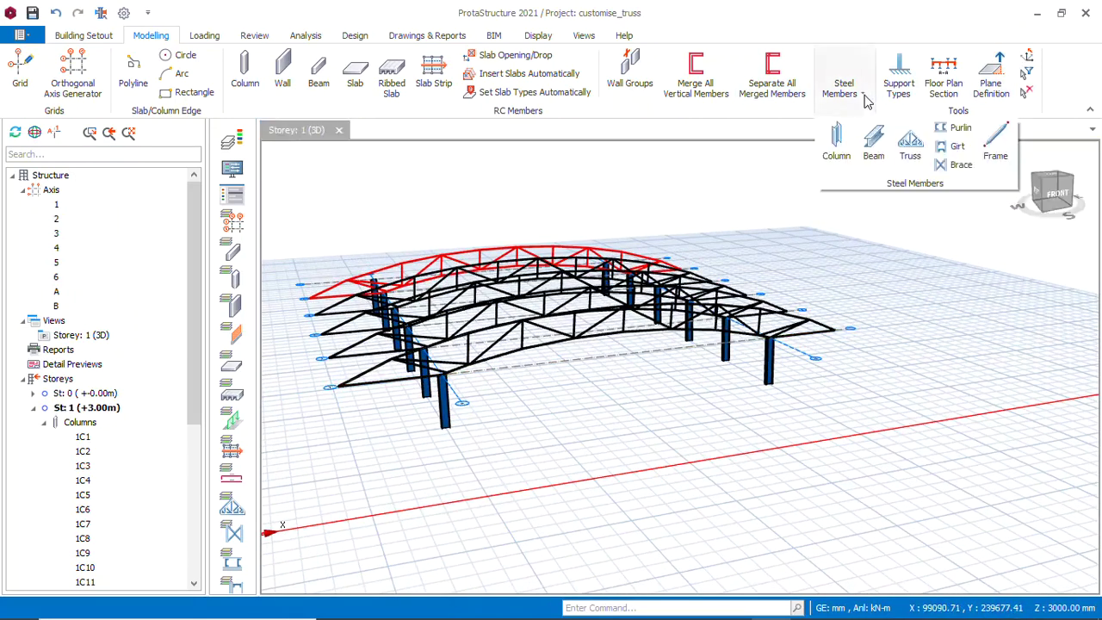
{"action": "left_click", "coordinate": [865, 95]}
{"action": "left_click", "coordinate": [86, 37]}
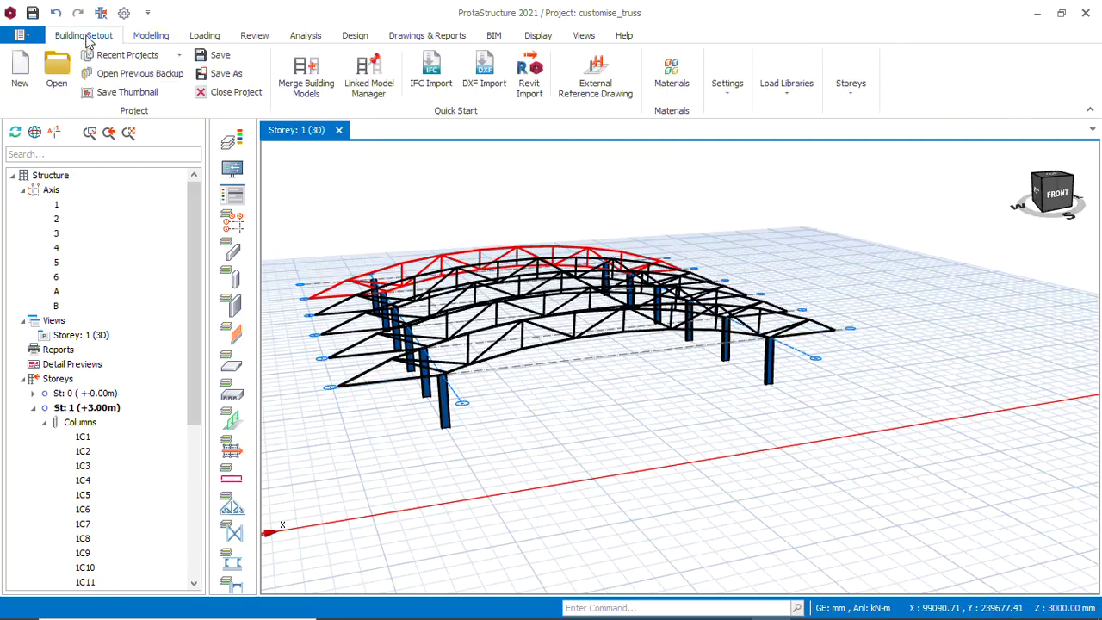
{"action": "left_click", "coordinate": [857, 102]}
{"action": "left_click", "coordinate": [878, 167]}
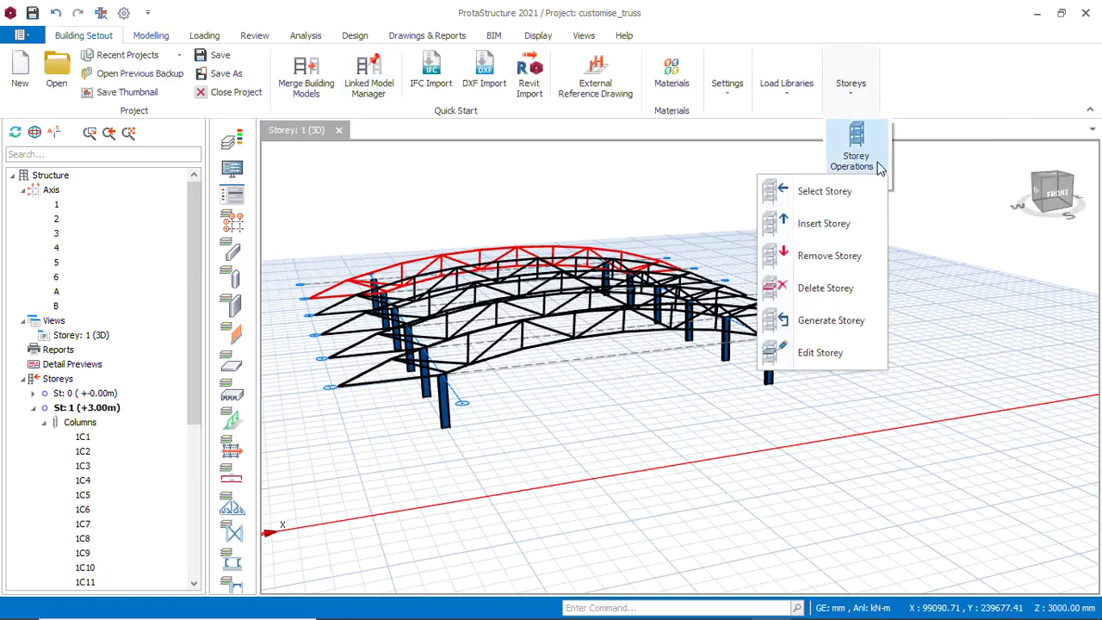
{"action": "left_click", "coordinate": [823, 356]}
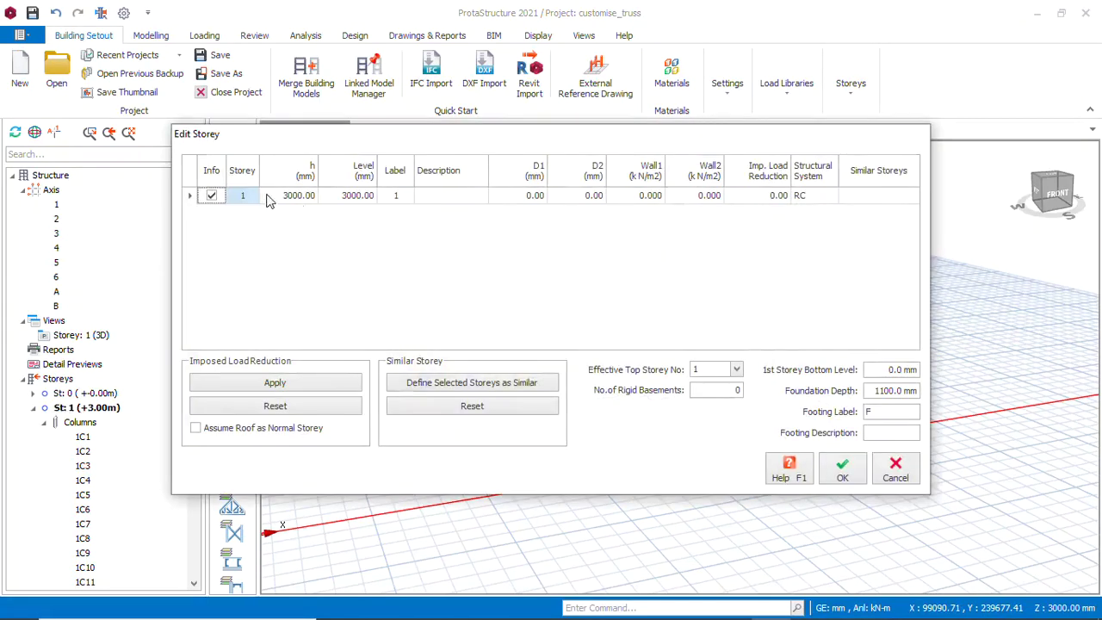
{"action": "left_click", "coordinate": [274, 197]}
{"action": "left_click", "coordinate": [274, 198]}
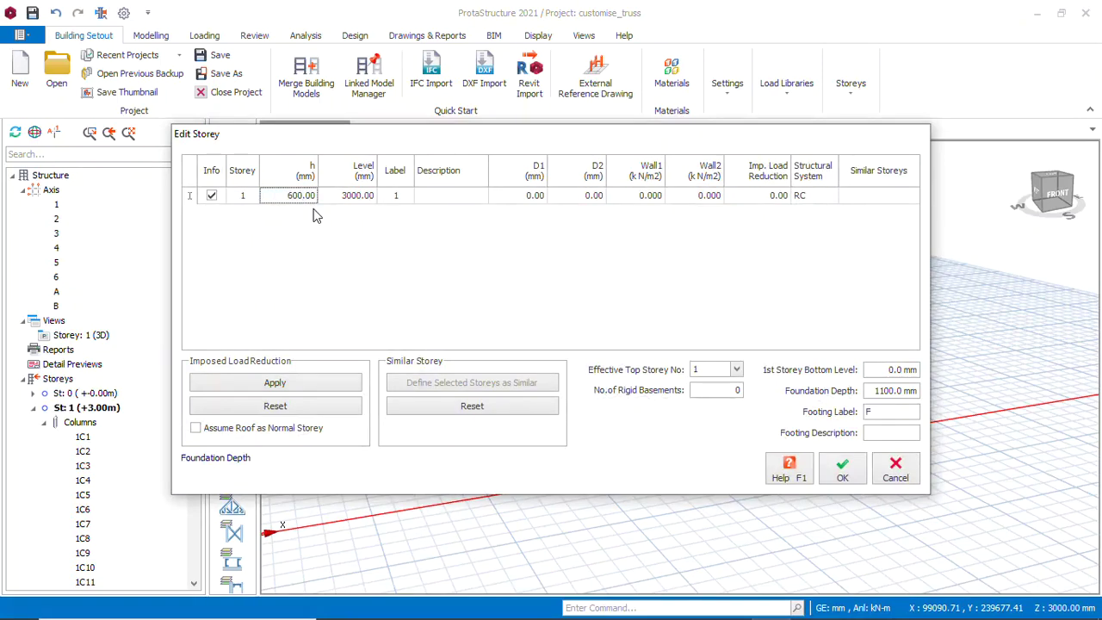
{"action": "left_click", "coordinate": [843, 471]}
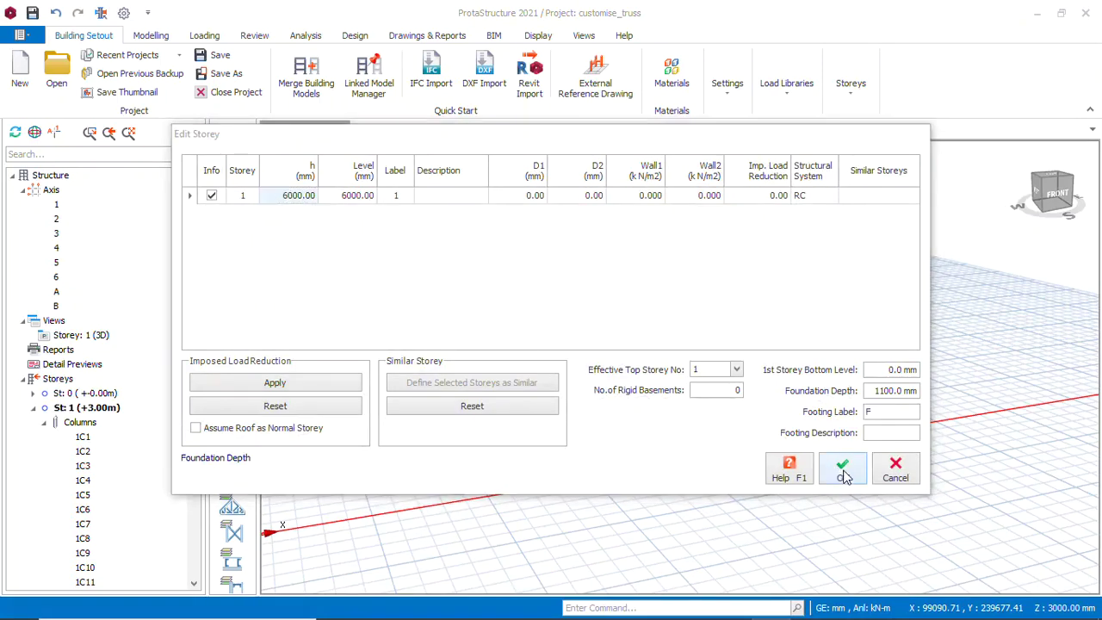
{"action": "left_click", "coordinate": [611, 372]}
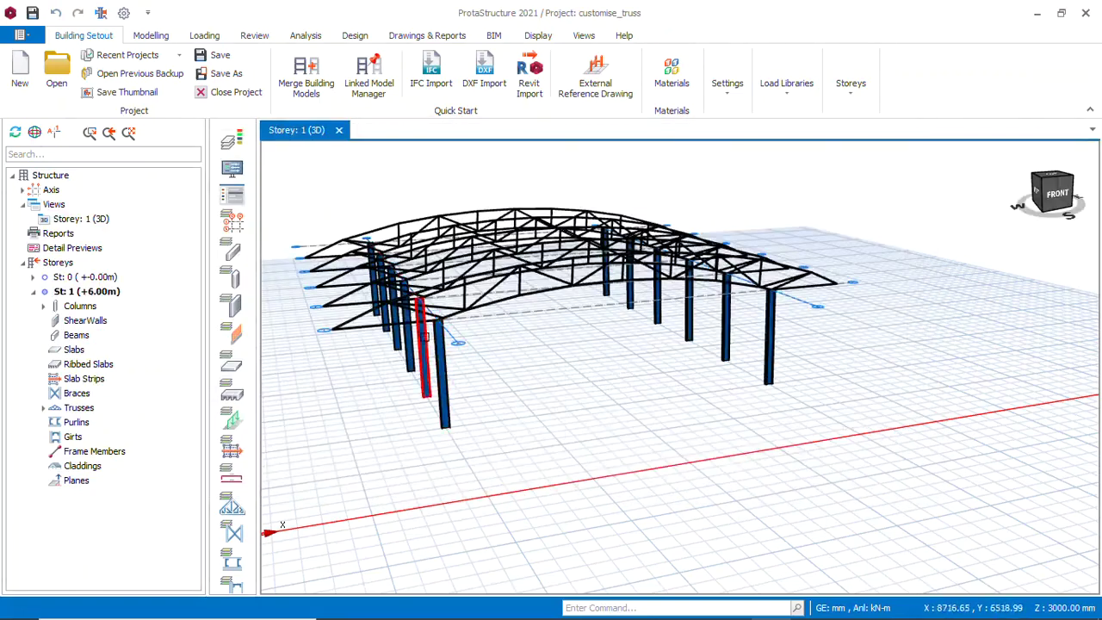
Examine the five trusses on the raised columns from several sides, including the axis 5 truss and the bare columns on axis 6
{"action": "middle_click_drag", "start_coordinate": [425, 335], "coordinate": [406, 357]}
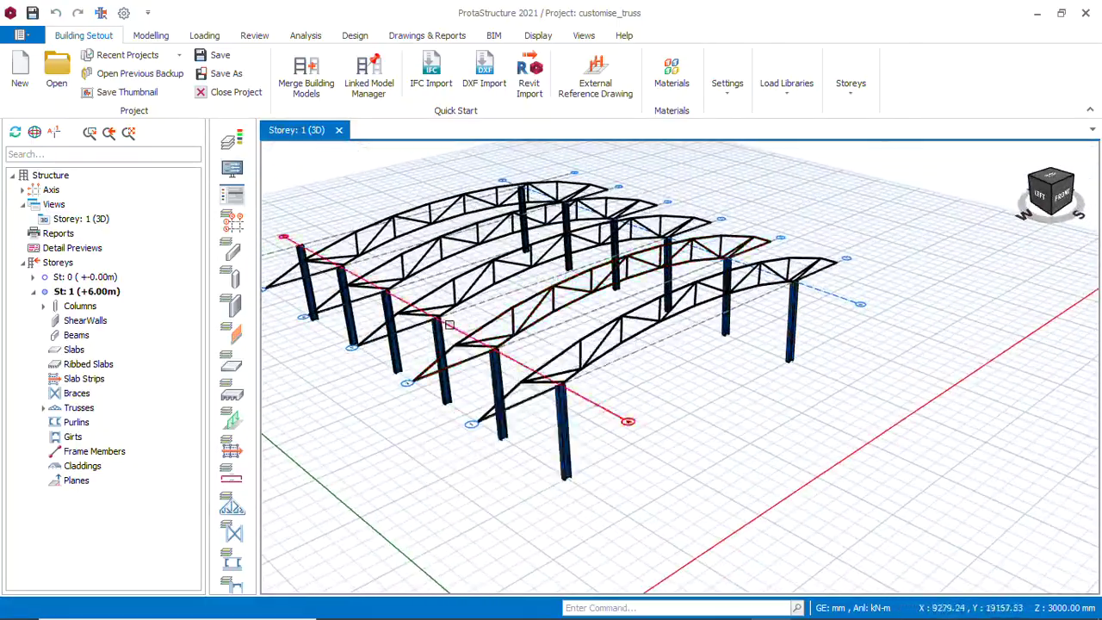
{"action": "middle_click_drag", "start_coordinate": [426, 252], "coordinate": [634, 352]}
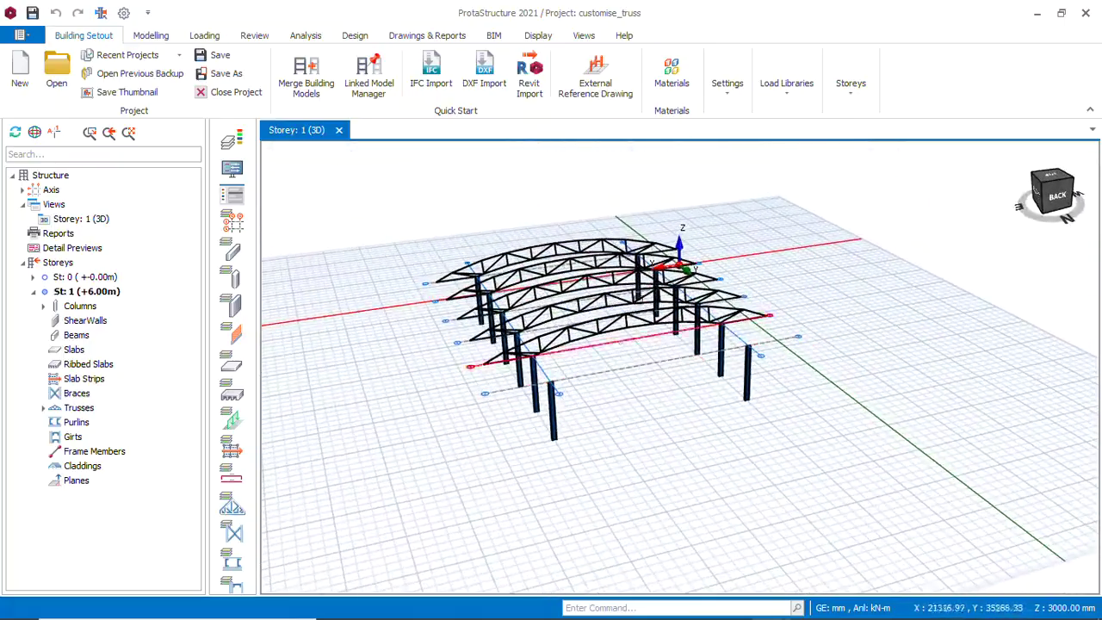
{"action": "scroll", "coordinate": [603, 379], "scroll_direction": "up", "scroll_amount": 4}
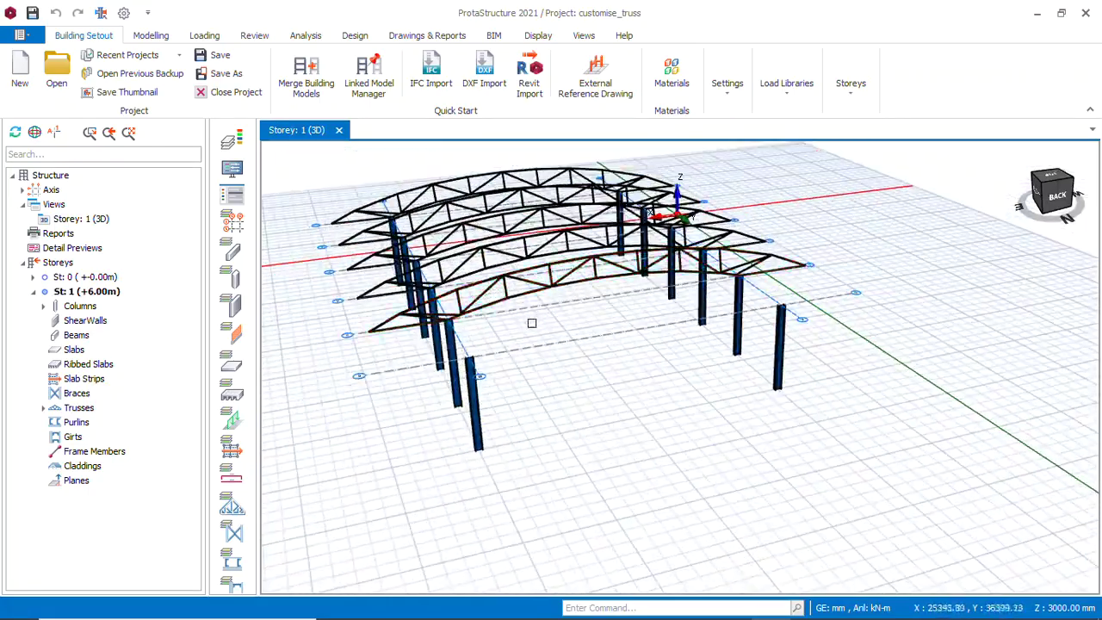
{"action": "middle_click_drag", "start_coordinate": [531, 323], "coordinate": [486, 305]}
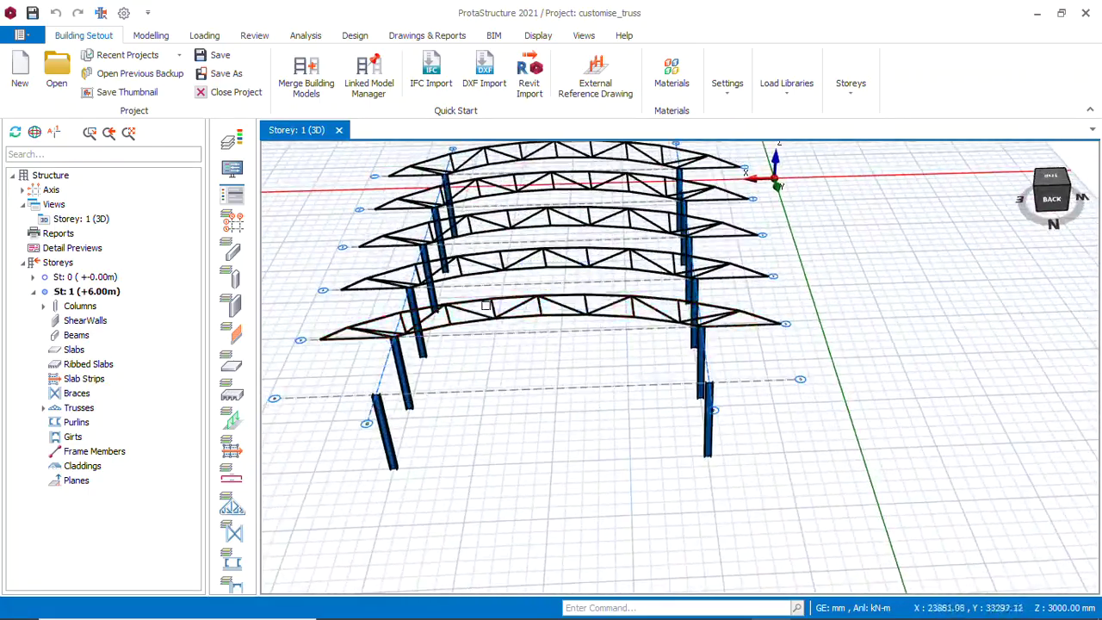
{"action": "left_click", "coordinate": [485, 299]}
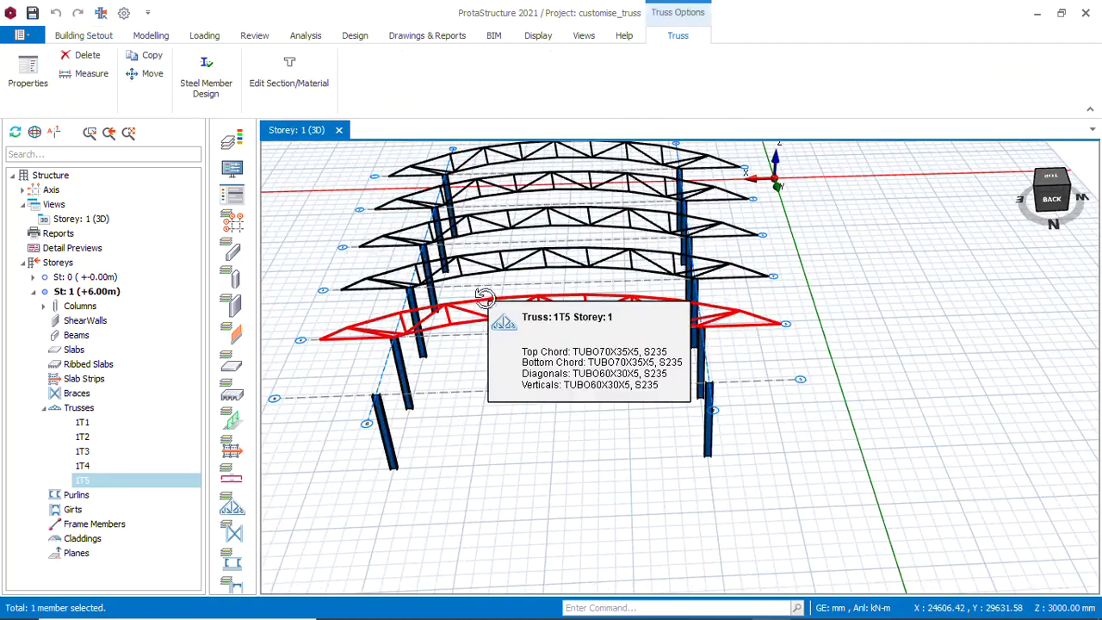
{"action": "right_click", "coordinate": [487, 303]}
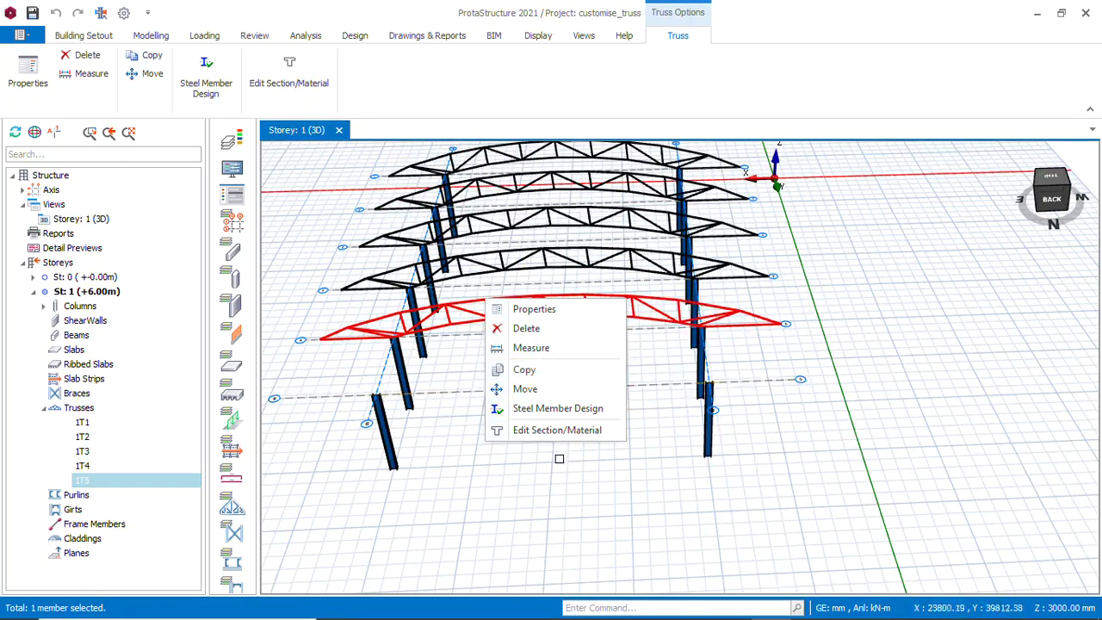
{"action": "mouse_move", "coordinate": [560, 463]}
{"action": "middle_mouse_down"}
{"action": "mouse_move", "coordinate": [431, 444]}
{"action": "mouse_move", "coordinate": [443, 401]}
{"action": "middle_mouse_up"}
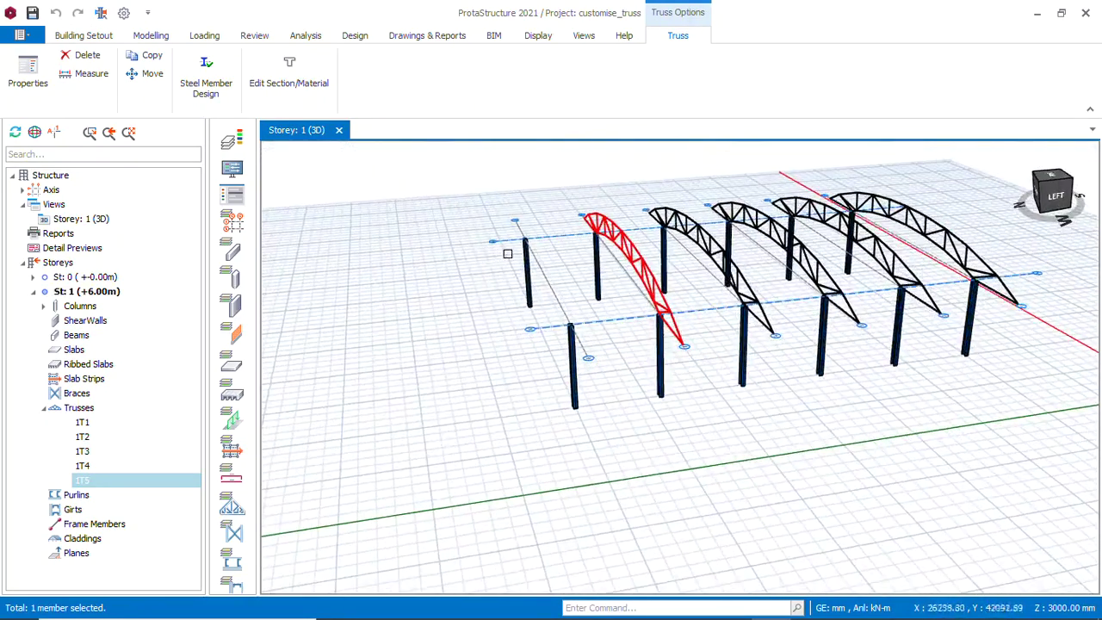
{"action": "scroll", "coordinate": [507, 254], "scroll_direction": "up", "scroll_amount": 2}
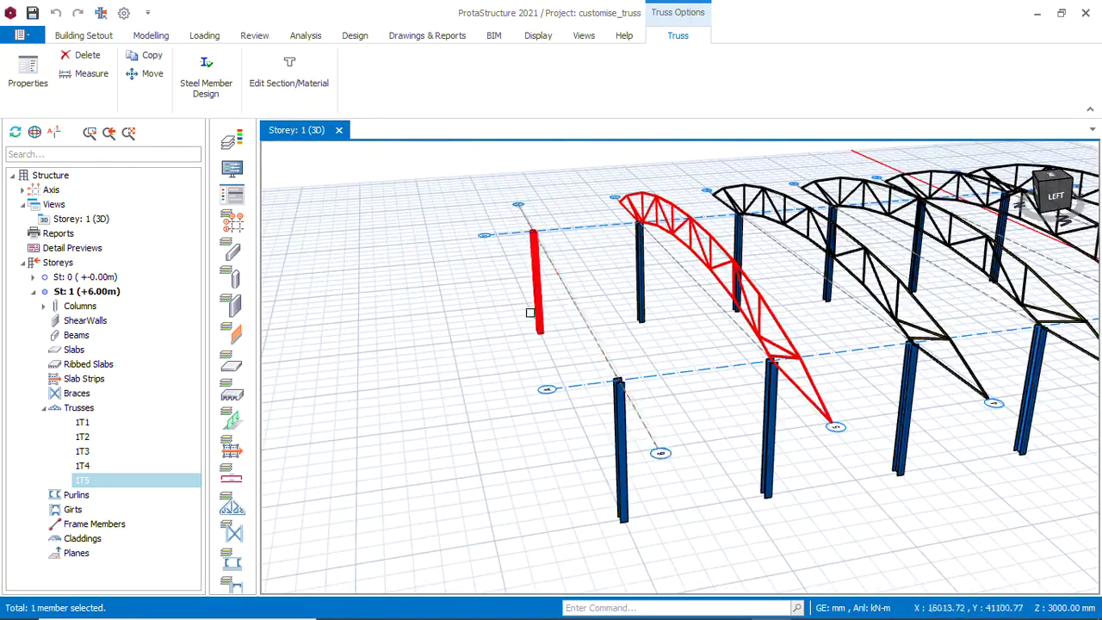
{"action": "scroll", "coordinate": [530, 312], "scroll_direction": "down", "scroll_amount": 3}
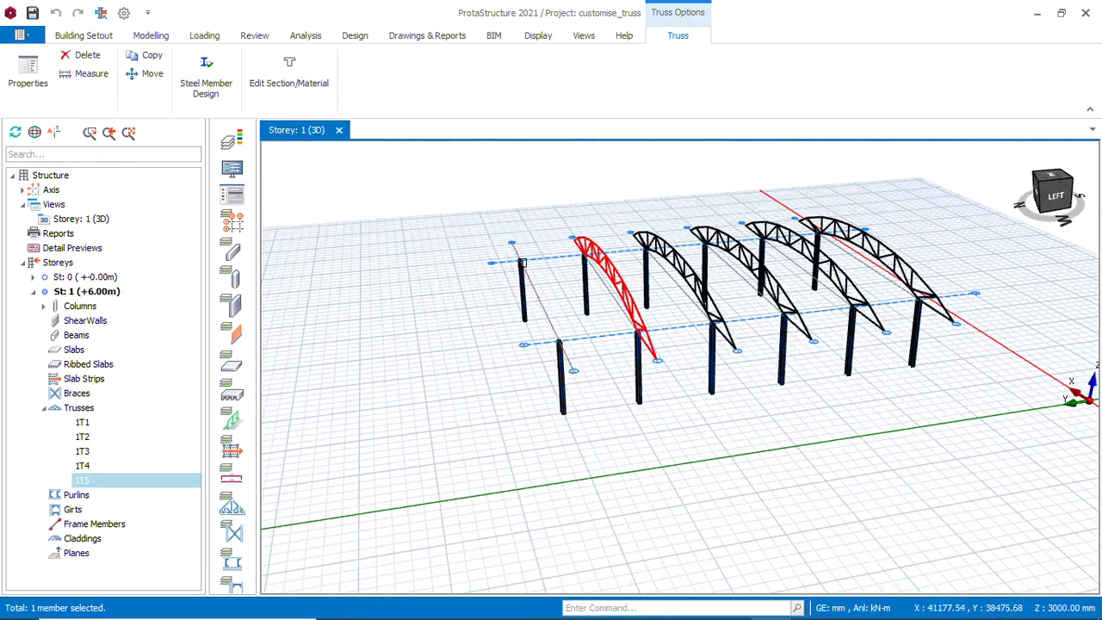
{"action": "scroll", "coordinate": [565, 347], "scroll_direction": "up", "scroll_amount": 2}
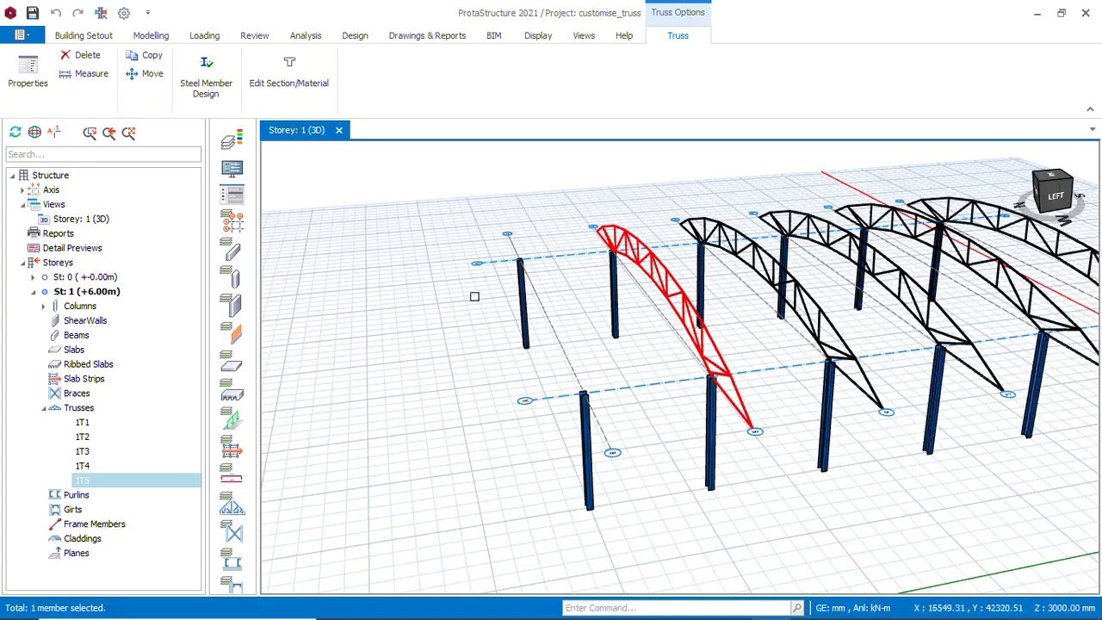
{"action": "scroll", "coordinate": [474, 295], "scroll_direction": "down", "scroll_amount": 2}
{"action": "middle_click_drag", "start_coordinate": [478, 345], "coordinate": [497, 347]}
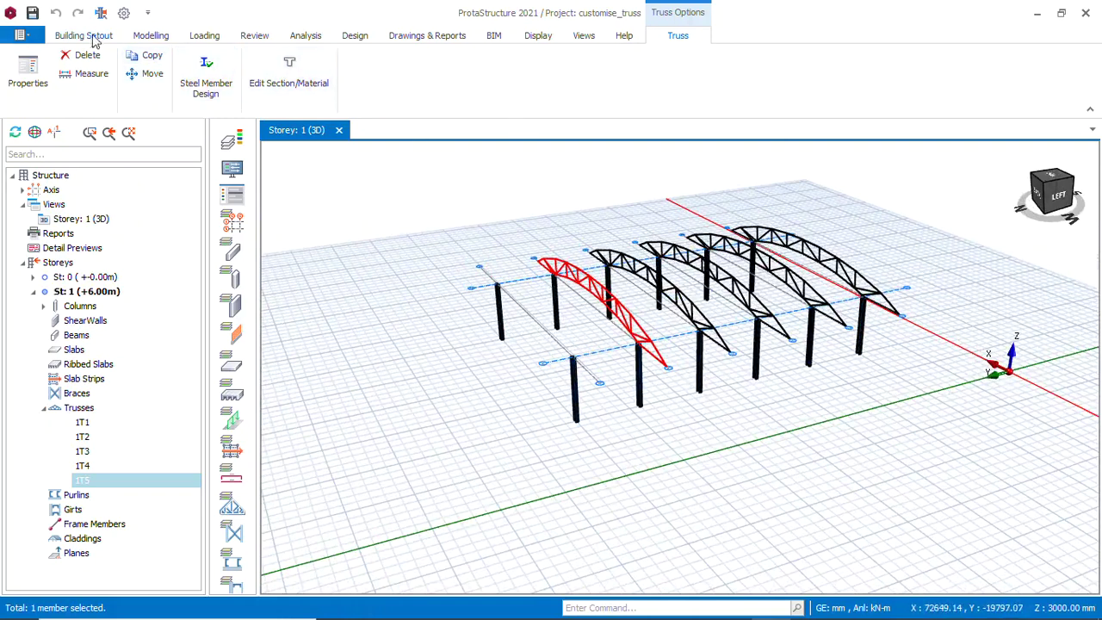
{"action": "left_click", "coordinate": [163, 37]}
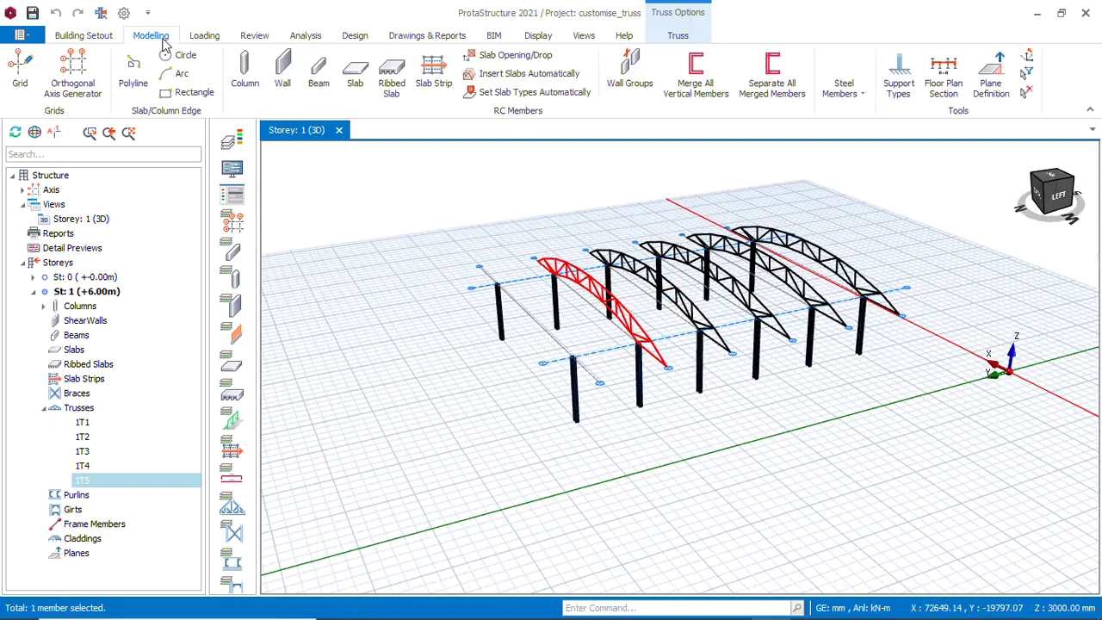
{"action": "left_click", "coordinate": [865, 93]}
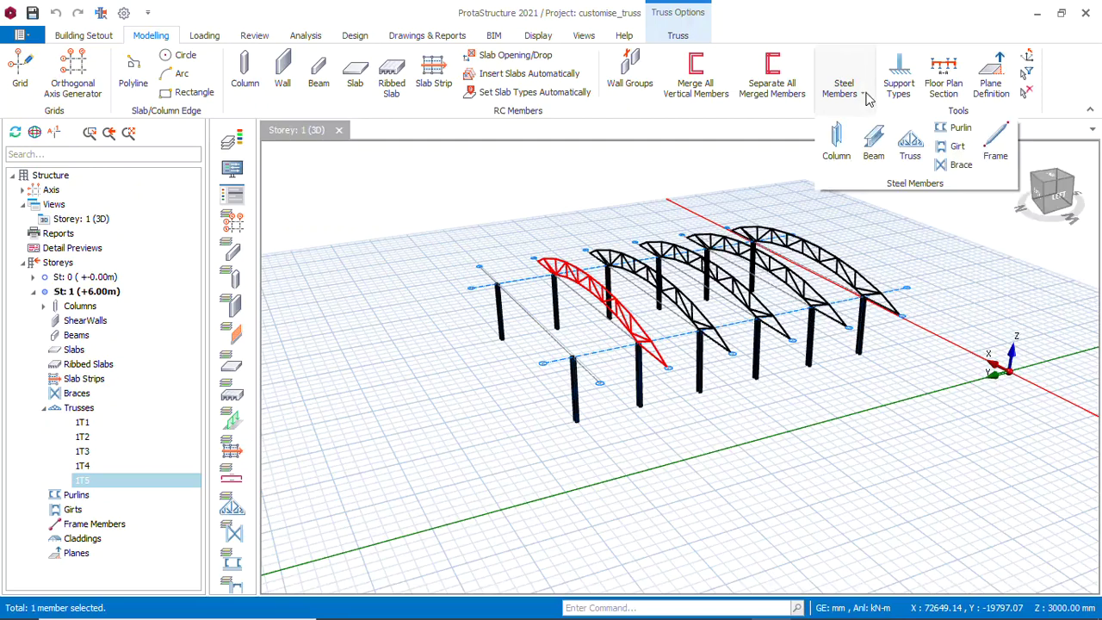
{"action": "left_click", "coordinate": [906, 152]}
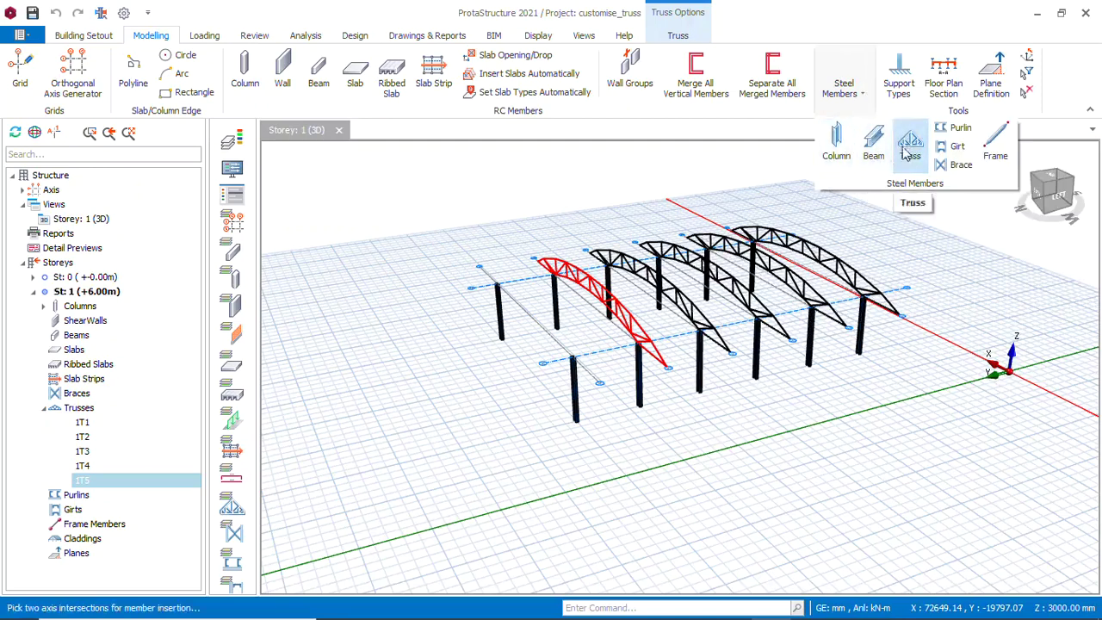
{"action": "scroll", "coordinate": [492, 253], "scroll_direction": "up", "scroll_amount": 2}
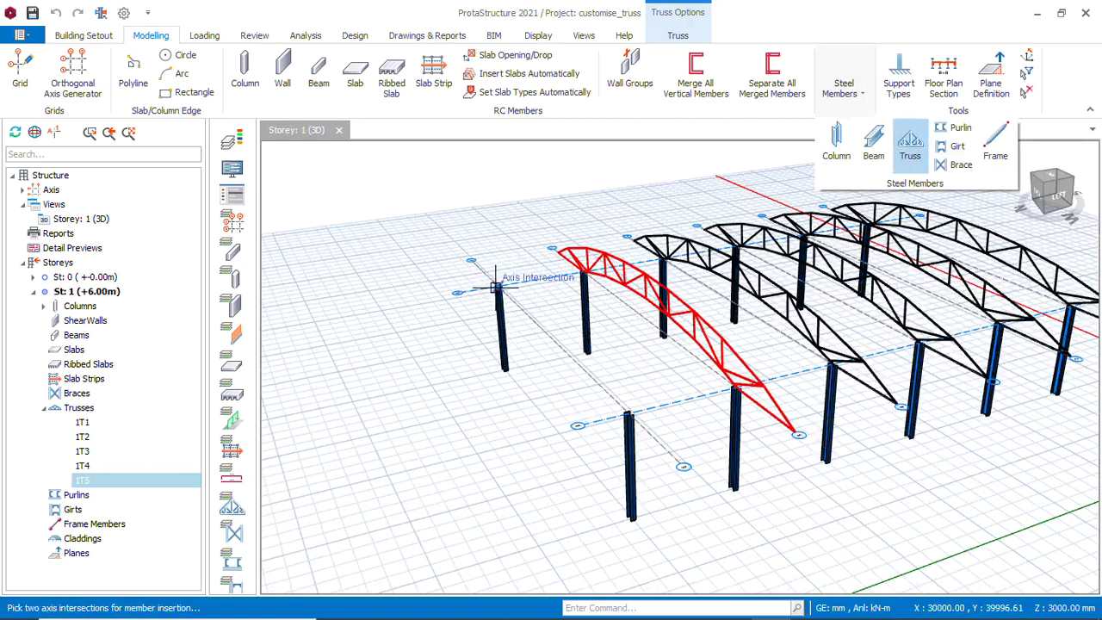
{"action": "left_click", "coordinate": [496, 286]}
{"action": "left_click", "coordinate": [627, 412]}
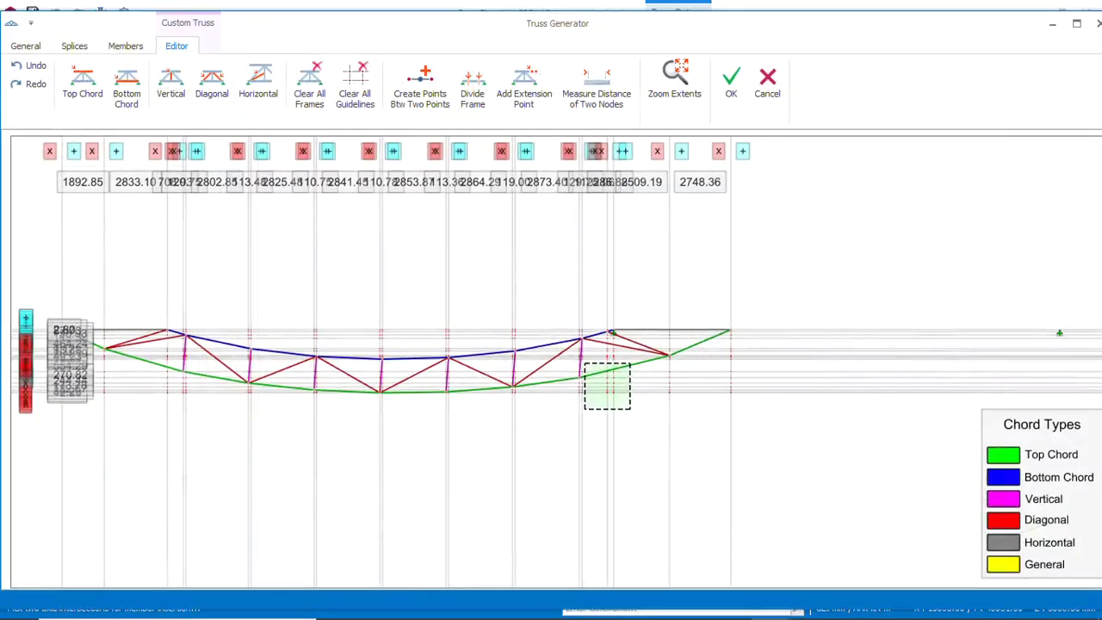
{"action": "left_click_drag", "start_coordinate": [585, 364], "coordinate": [769, 170]}
{"action": "left_click", "coordinate": [769, 86]}
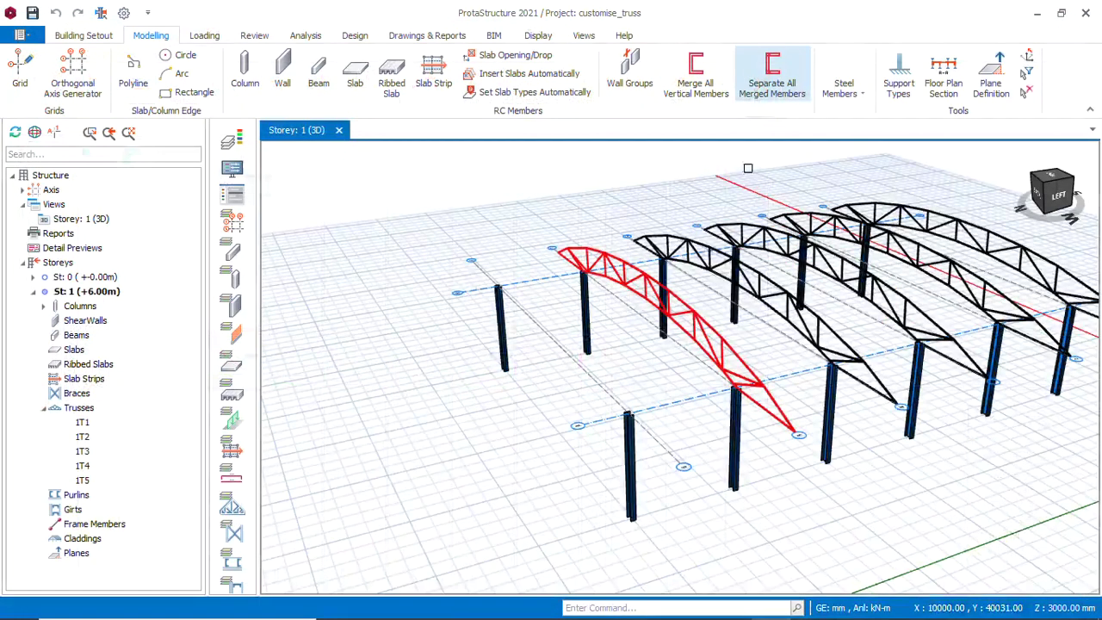
Start a custom truss between the two column end points on axis 6 and open its member settings in the Truss Generator
{"action": "mouse_move", "coordinate": [670, 376]}
{"action": "middle_mouse_down"}
{"action": "mouse_move", "coordinate": [594, 362]}
{"action": "mouse_move", "coordinate": [457, 381]}
{"action": "mouse_move", "coordinate": [258, 370]}
{"action": "mouse_move", "coordinate": [321, 372]}
{"action": "mouse_move", "coordinate": [266, 381]}
{"action": "mouse_move", "coordinate": [289, 391]}
{"action": "middle_mouse_up"}
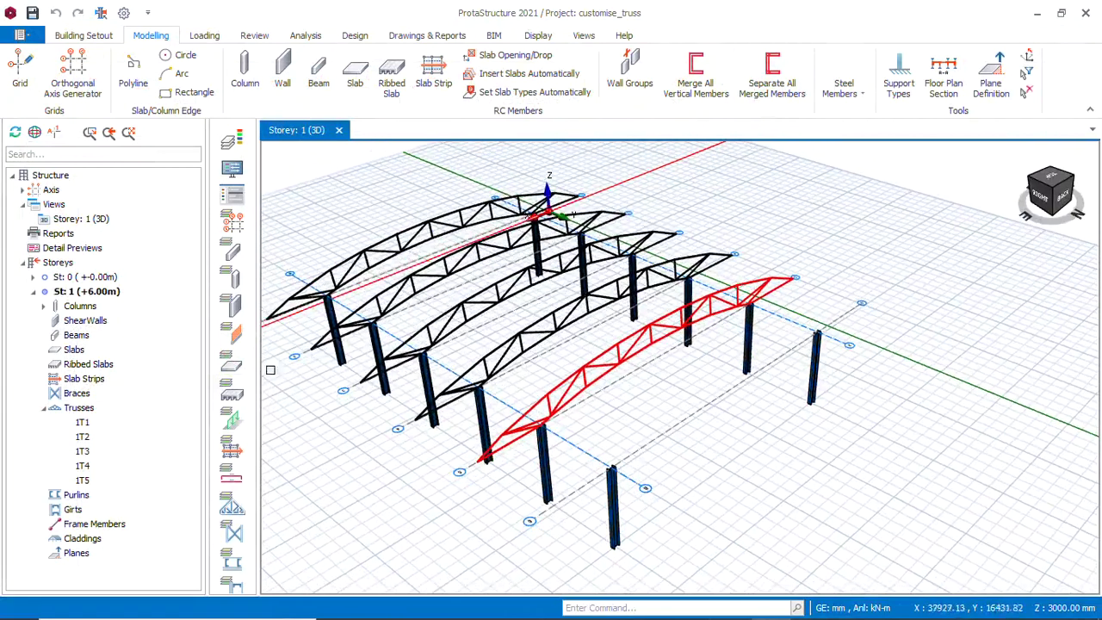
{"action": "left_click", "coordinate": [861, 93]}
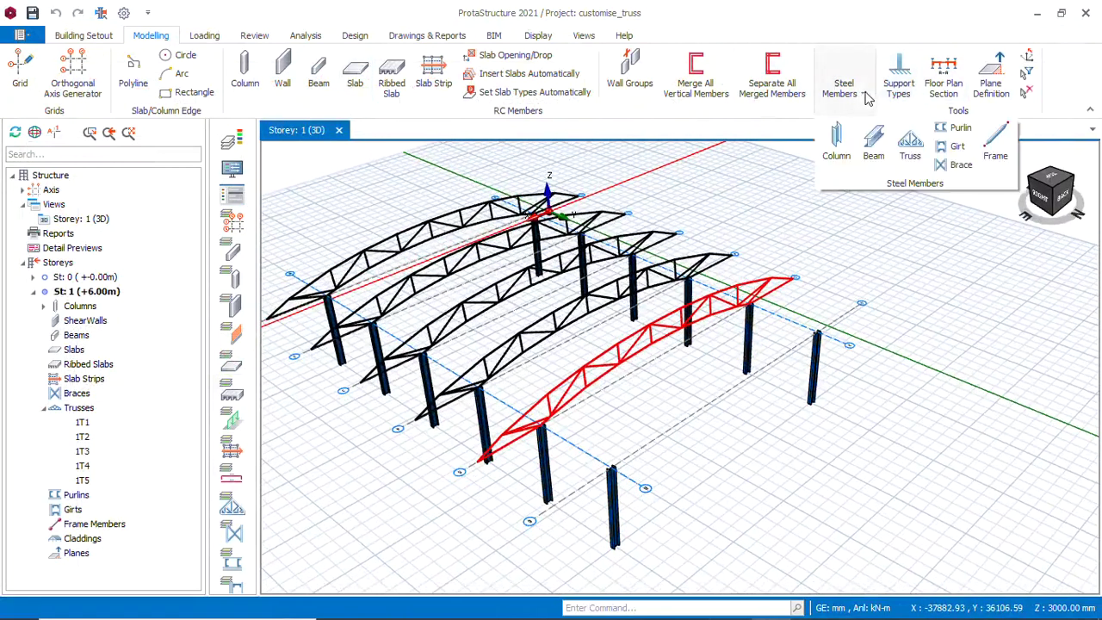
{"action": "left_click", "coordinate": [908, 157]}
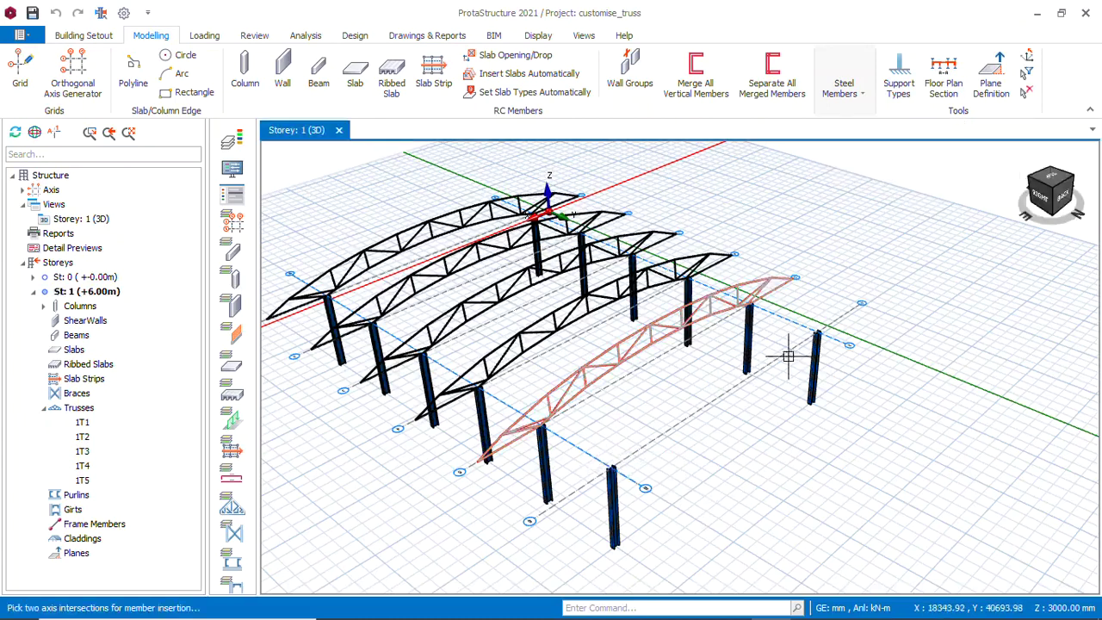
{"action": "left_click", "coordinate": [816, 332]}
{"action": "left_click_drag", "start_coordinate": [816, 331], "coordinate": [763, 79]}
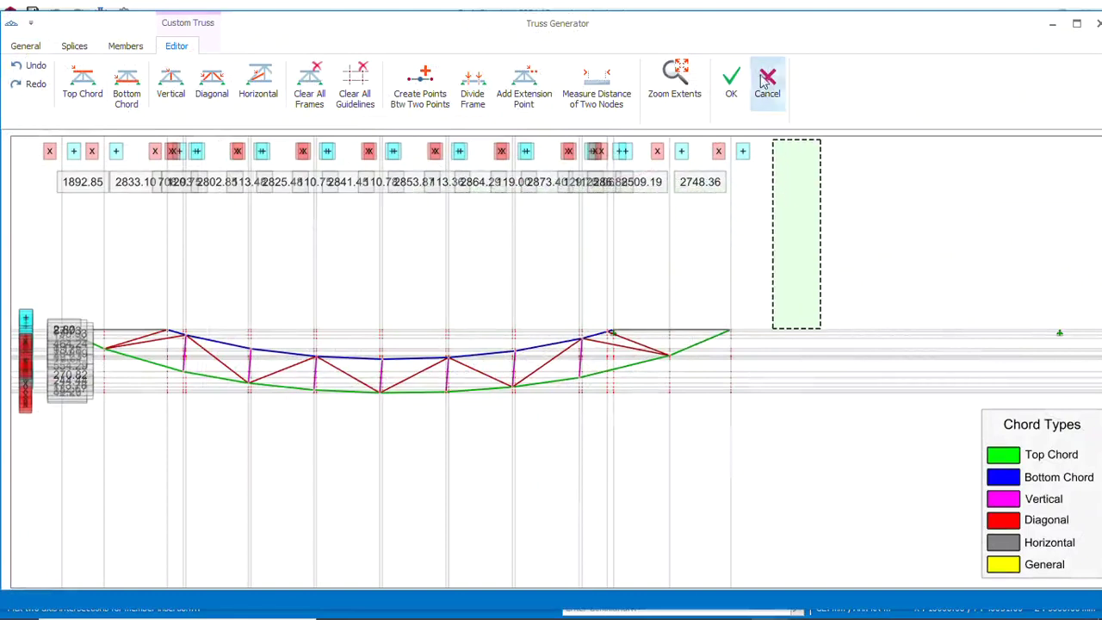
{"action": "left_click", "coordinate": [126, 48]}
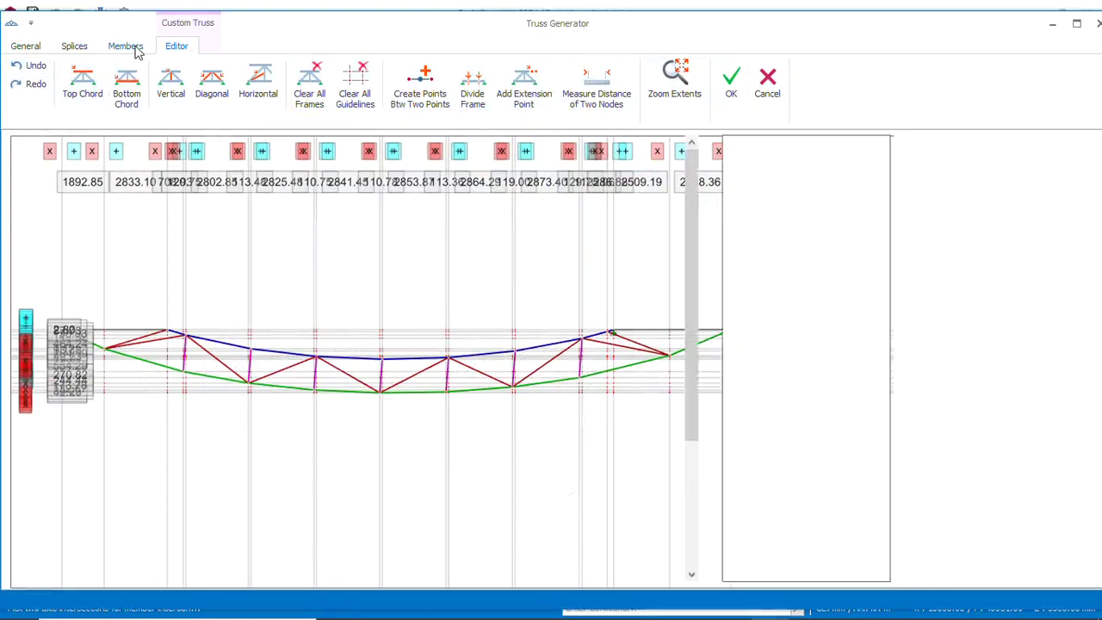